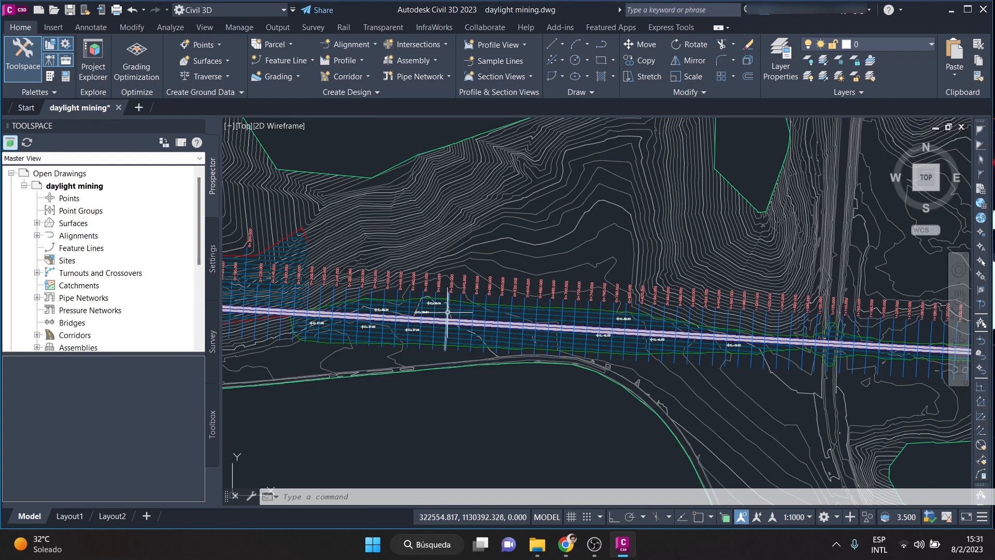
# Display the metric daylight subassemblies and examine the corridor's bench elevation labels in plan on both sides of the road
pyautogui.scroll(8, 448, 339)
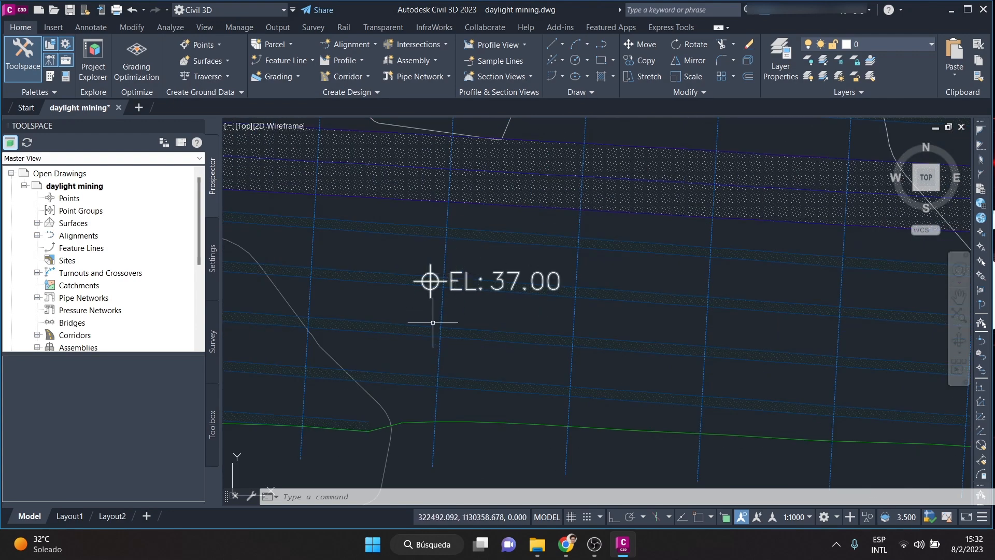
pyautogui.click(50, 78)
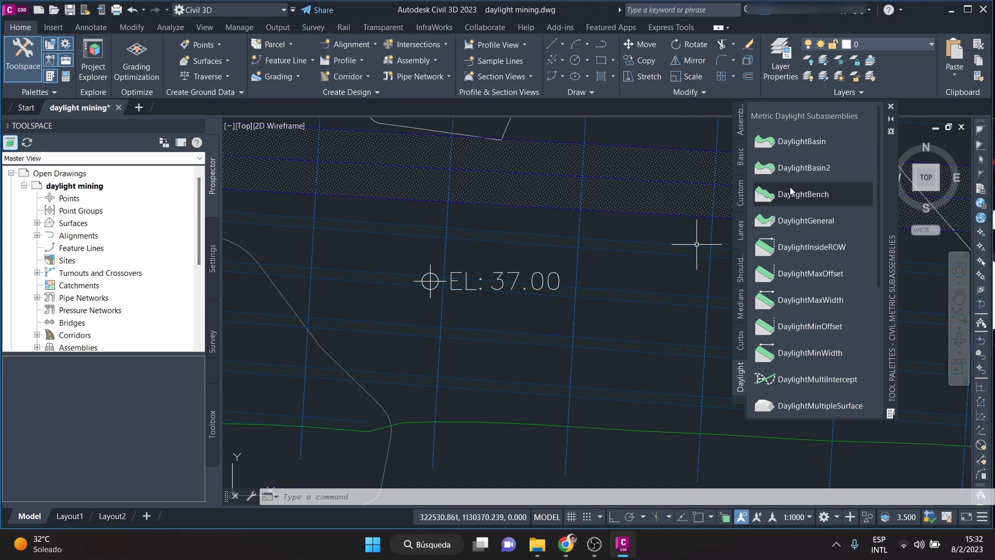
pyautogui.scroll(-3, 455, 259)
pyautogui.moveTo(430, 303)
pyautogui.mouseDown(button='middle')
pyautogui.moveTo(426, 351)
pyautogui.moveTo(362, 377)
pyautogui.mouseUp(button='middle')
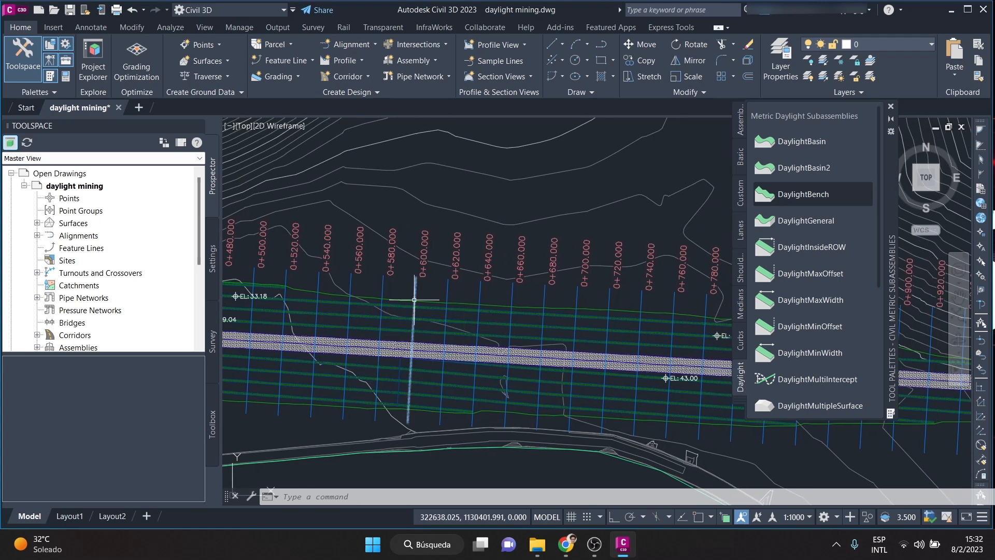
pyautogui.moveTo(650, 397); pyautogui.dragTo(572, 381, button='middle')
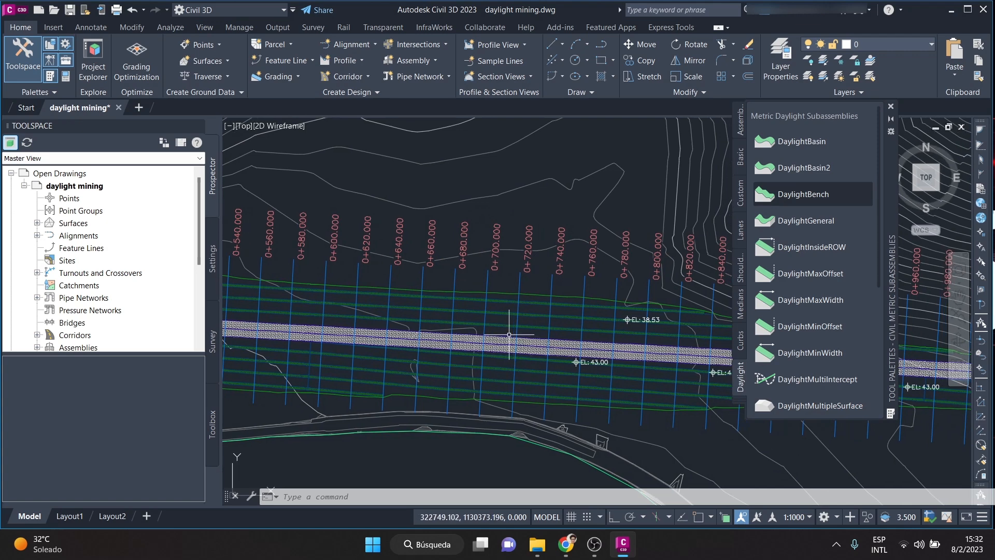
pyautogui.moveTo(512, 322); pyautogui.dragTo(730, 344, button='middle')
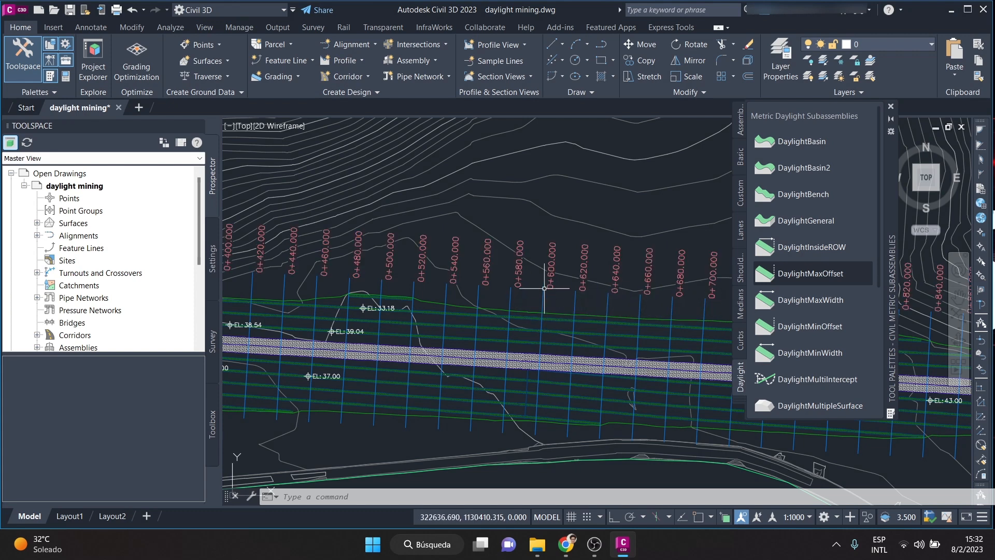
pyautogui.moveTo(389, 345)
pyautogui.mouseDown(button='middle')
pyautogui.moveTo(497, 298)
pyautogui.moveTo(426, 258)
pyautogui.moveTo(464, 254)
pyautogui.moveTo(482, 218)
pyautogui.moveTo(437, 320)
pyautogui.moveTo(404, 338)
pyautogui.mouseUp(button='middle')
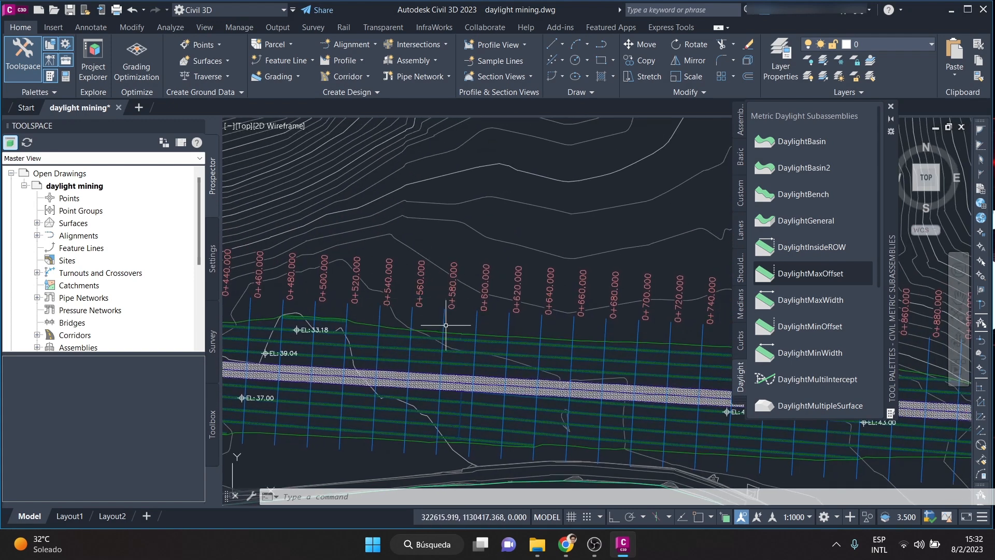
# Examine the hinge and bench elevation labels on the cut slopes in the corridor's cross sections
pyautogui.scroll(-10, 433, 327)
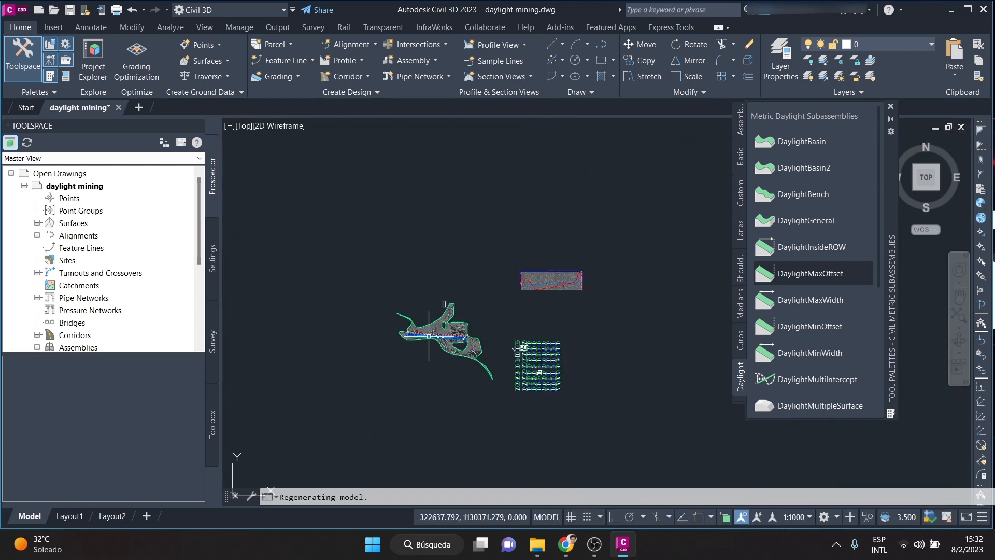
pyautogui.scroll(10, 475, 334)
pyautogui.scroll(5, 641, 389)
pyautogui.scroll(3, 362, 260)
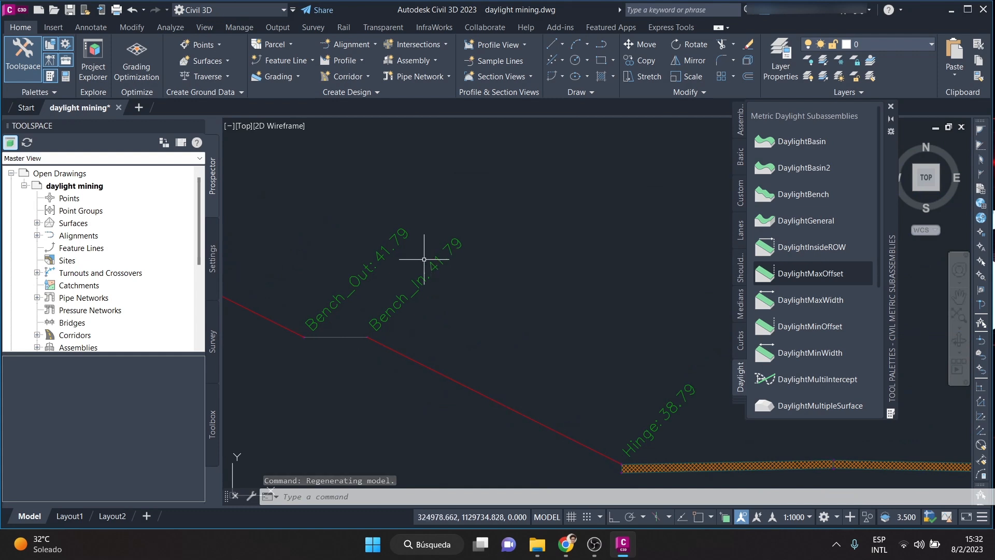
pyautogui.scroll(-4, 424, 259)
pyautogui.scroll(4, 382, 271)
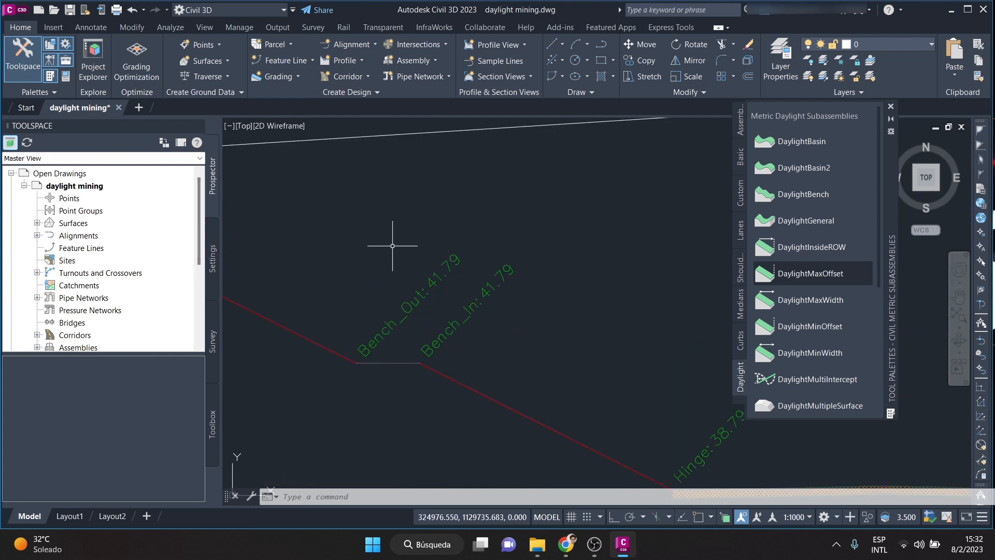
pyautogui.scroll(-5, 466, 233)
pyautogui.scroll(5, 507, 238)
pyautogui.scroll(-6, 432, 259)
pyautogui.scroll(5, 428, 241)
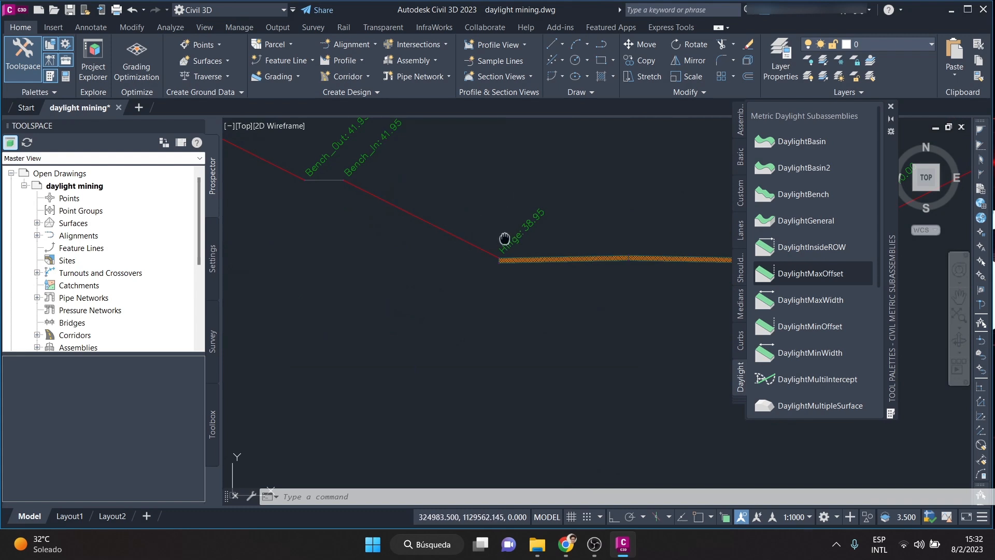
pyautogui.moveTo(504, 238); pyautogui.dragTo(488, 296, button='middle')
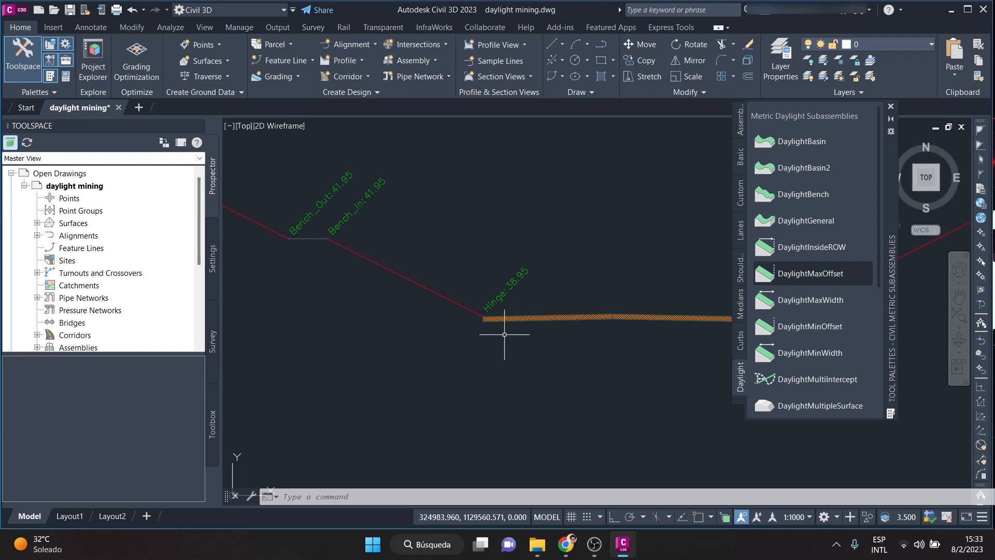
# Open the properties of the assembly's right-side DaylightMining subassembly to show its slope, height and bench parameters
pyautogui.scroll(-10, 507, 329)
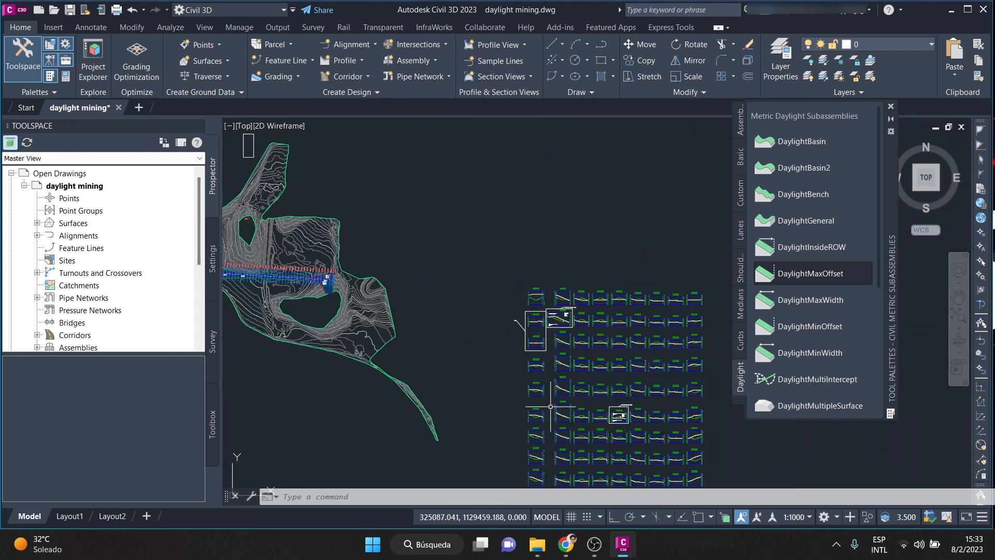
pyautogui.moveTo(295, 242); pyautogui.dragTo(439, 326, button='middle')
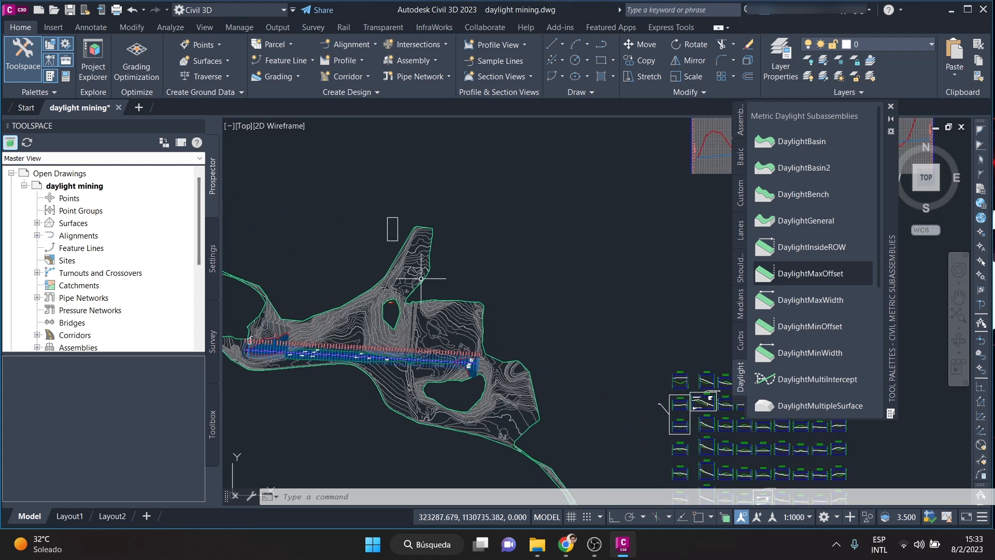
pyautogui.scroll(8, 396, 313)
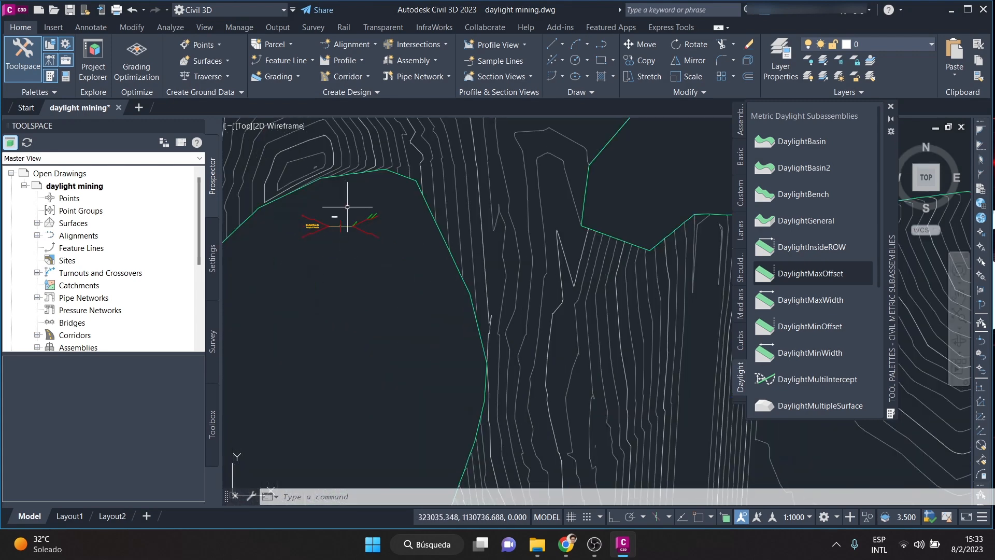
pyautogui.scroll(8, 347, 209)
pyautogui.scroll(2, 330, 298)
pyautogui.scroll(-4, 365, 279)
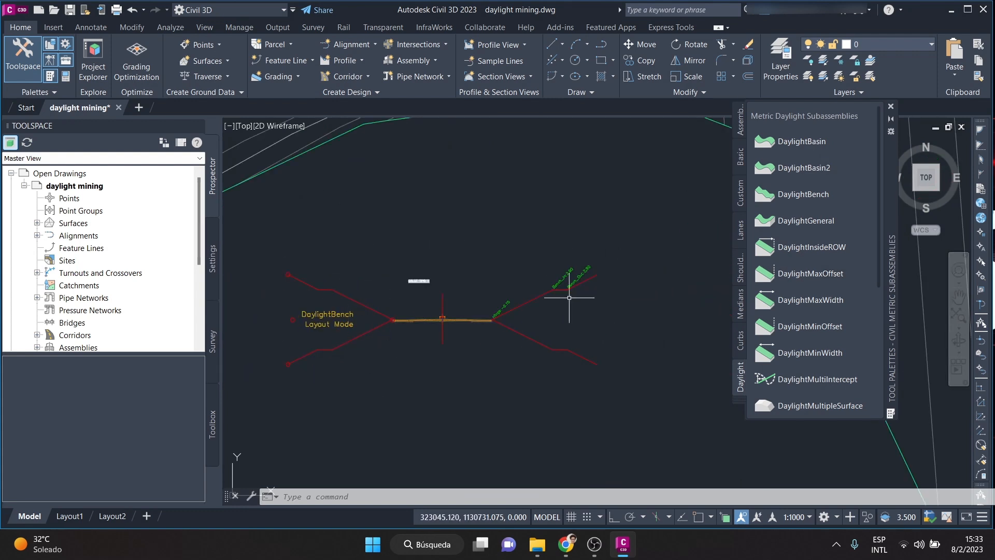
pyautogui.click(521, 307)
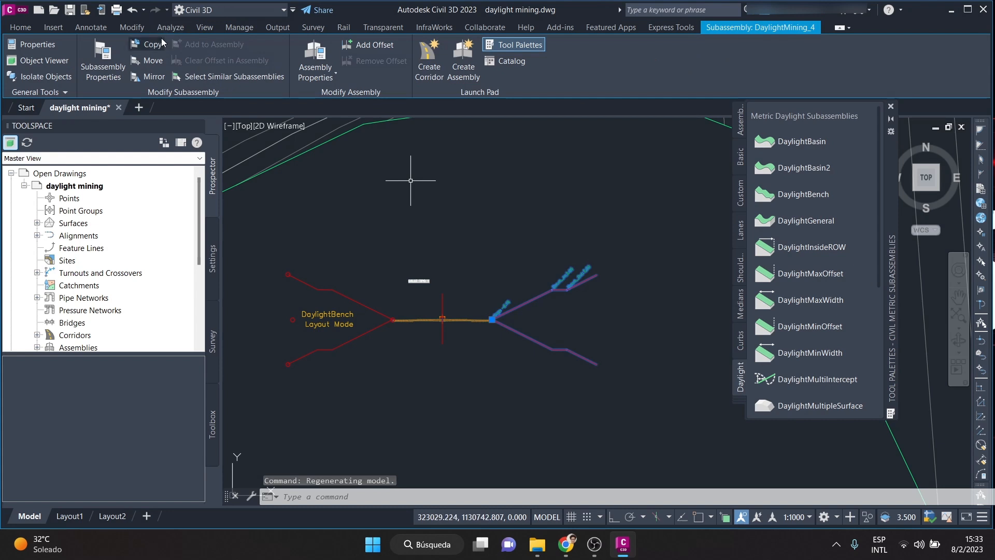
pyautogui.click(36, 45)
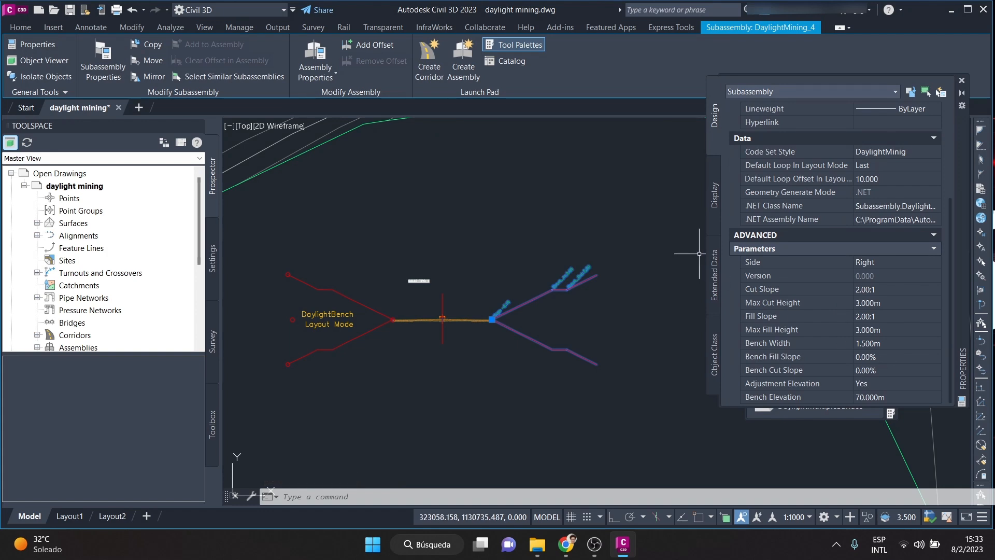
# Examine the plan elevation labels on the benches on both sides of the road against the subassembly parameters
pyautogui.scroll(-10, 509, 179)
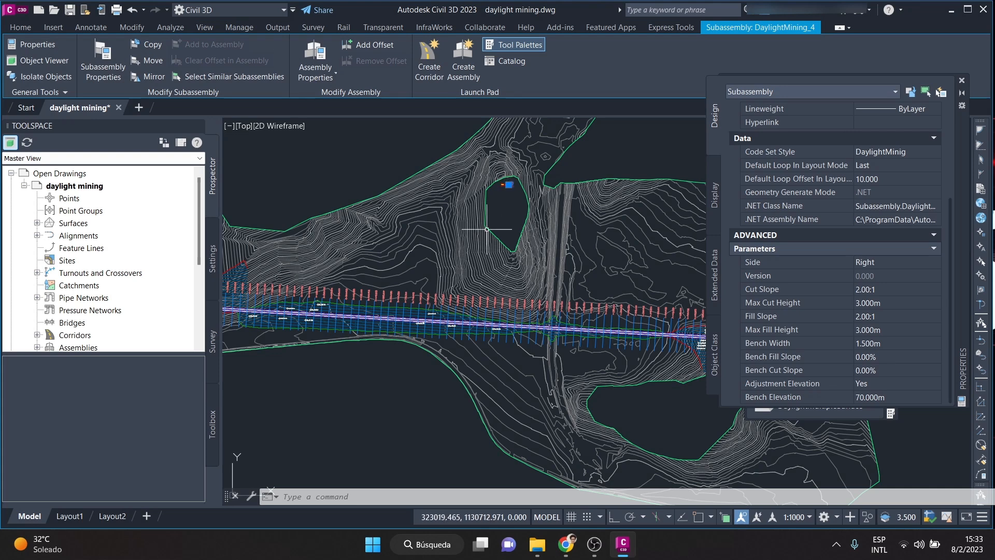
pyautogui.scroll(10, 394, 324)
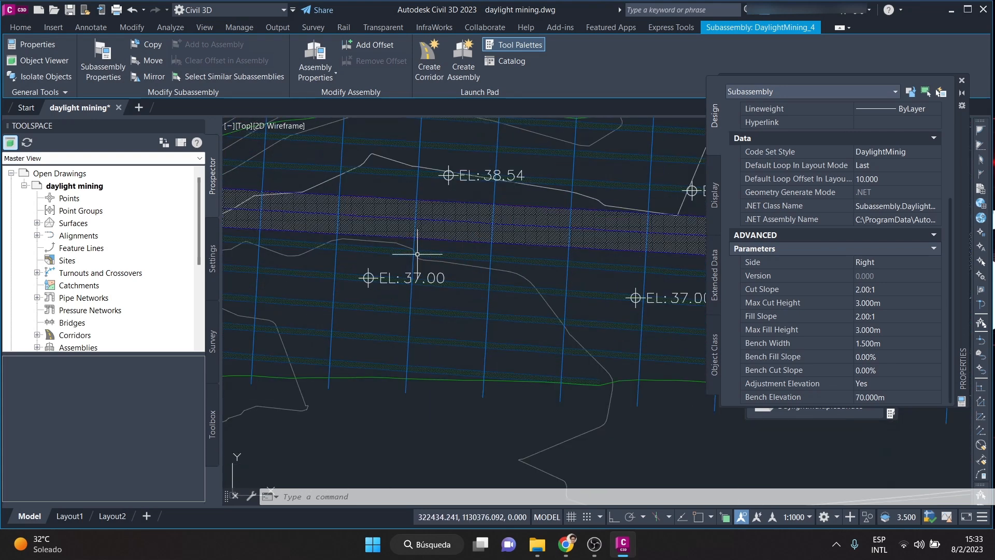
pyautogui.scroll(2, 417, 254)
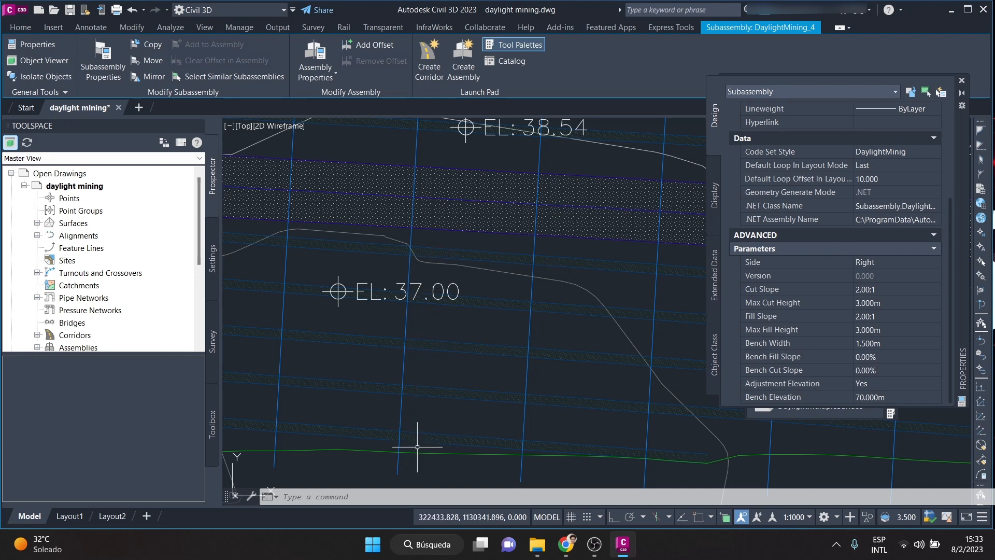
pyautogui.scroll(-4, 414, 290)
pyautogui.scroll(2, 414, 289)
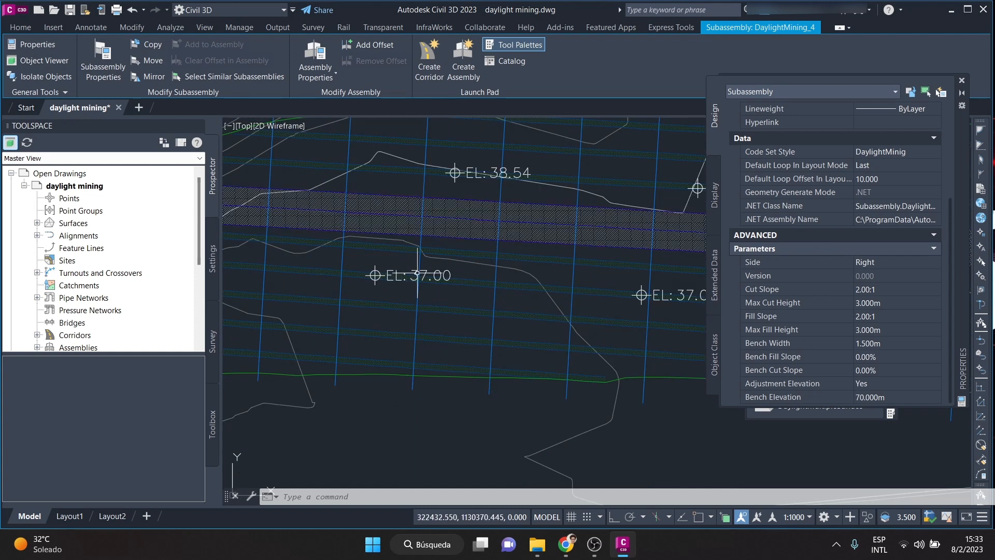
pyautogui.scroll(-2, 467, 264)
pyautogui.scroll(2, 469, 261)
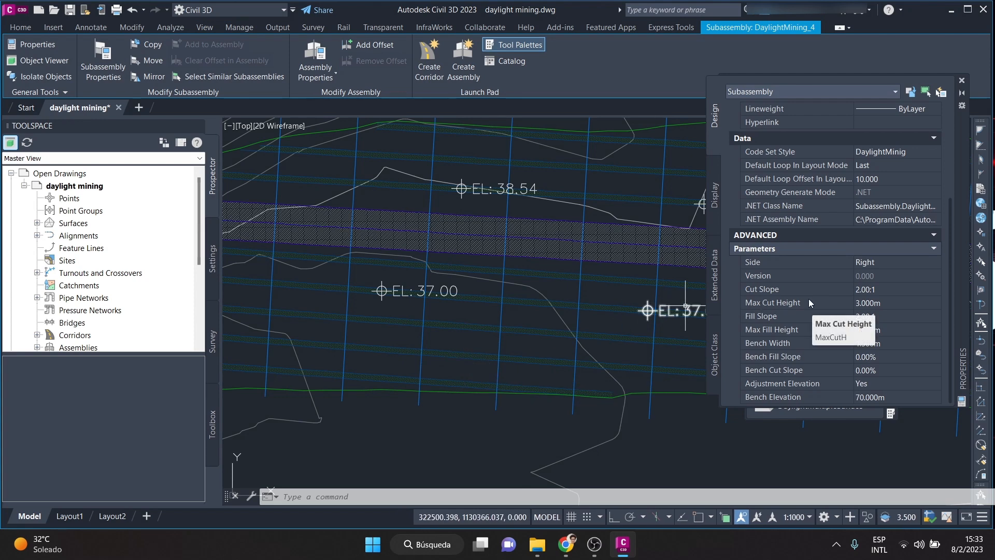
# Examine the hinge, Bench_In and Bench_Out elevations on the fill slopes of section 0+420.00 and a neighbouring section
pyautogui.scroll(-4, 346, 282)
pyautogui.scroll(-6, 345, 282)
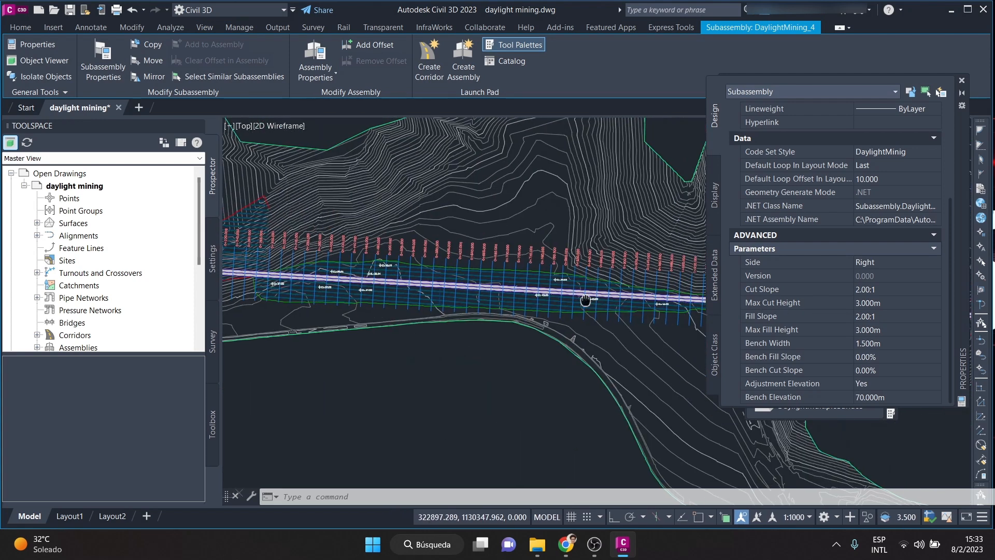
pyautogui.scroll(10, 521, 342)
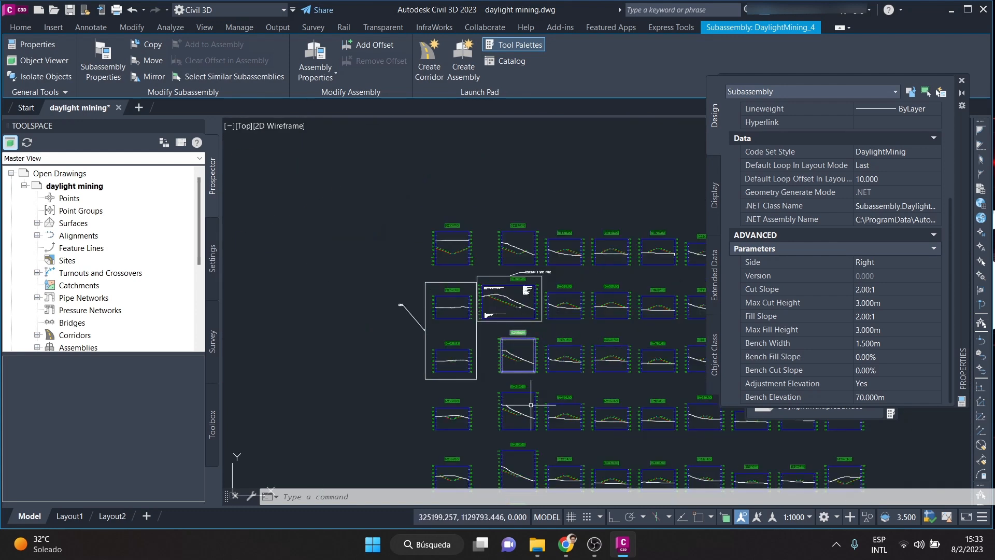
pyautogui.moveTo(546, 397); pyautogui.dragTo(232, 369, button='middle')
pyautogui.moveTo(686, 358); pyautogui.dragTo(514, 358, button='middle')
pyautogui.scroll(2, 462, 331)
pyautogui.scroll(-3, 463, 331)
pyautogui.scroll(3, 455, 233)
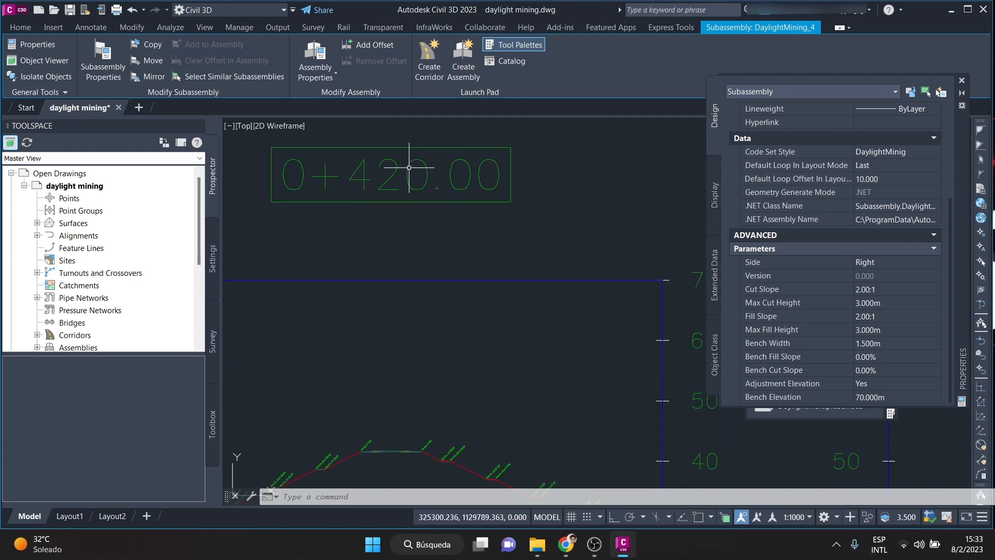
pyautogui.scroll(2, 438, 469)
pyautogui.moveTo(439, 468)
pyautogui.mouseDown(button='middle')
pyautogui.moveTo(430, 338)
pyautogui.moveTo(378, 321)
pyautogui.mouseUp(button='middle')
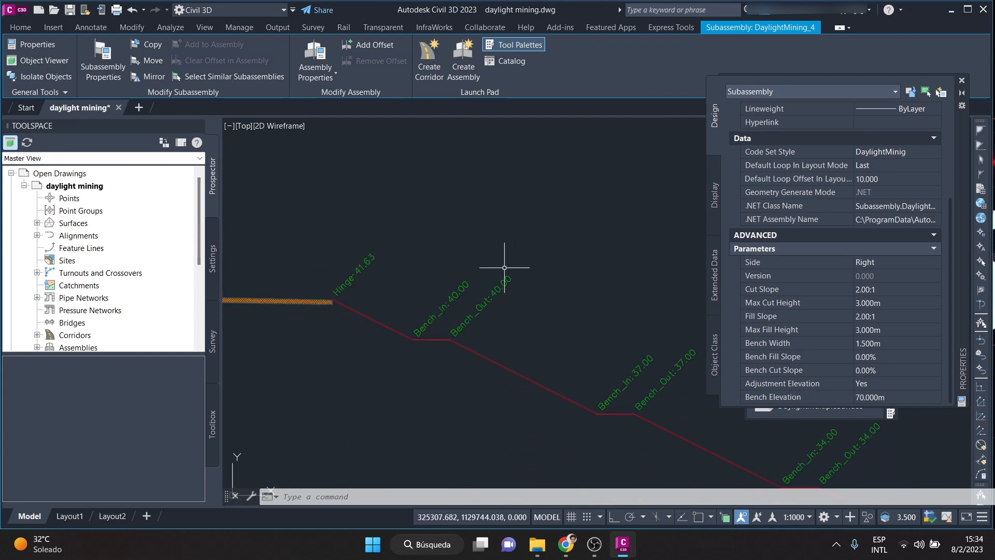
pyautogui.scroll(-5, 487, 218)
pyautogui.scroll(5, 485, 223)
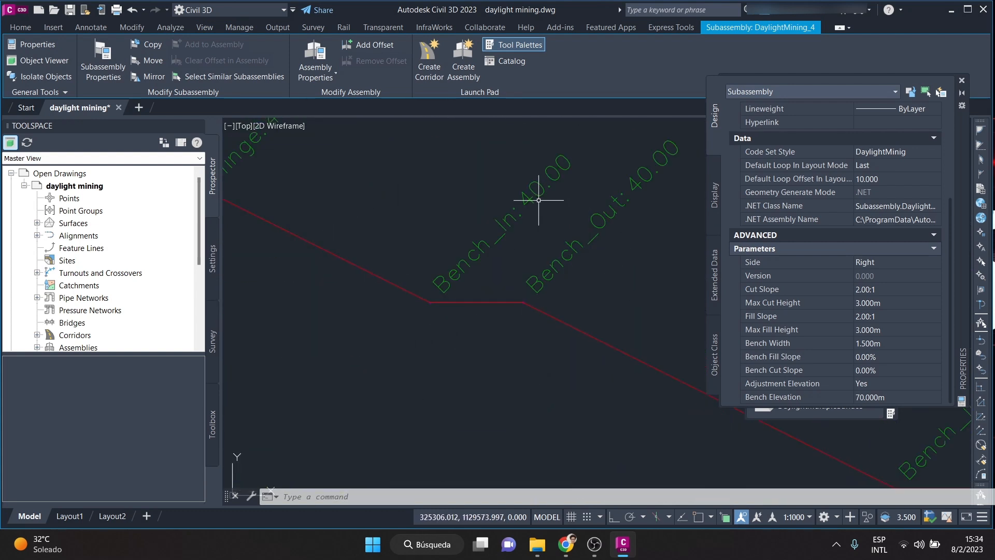
pyautogui.scroll(-3, 528, 257)
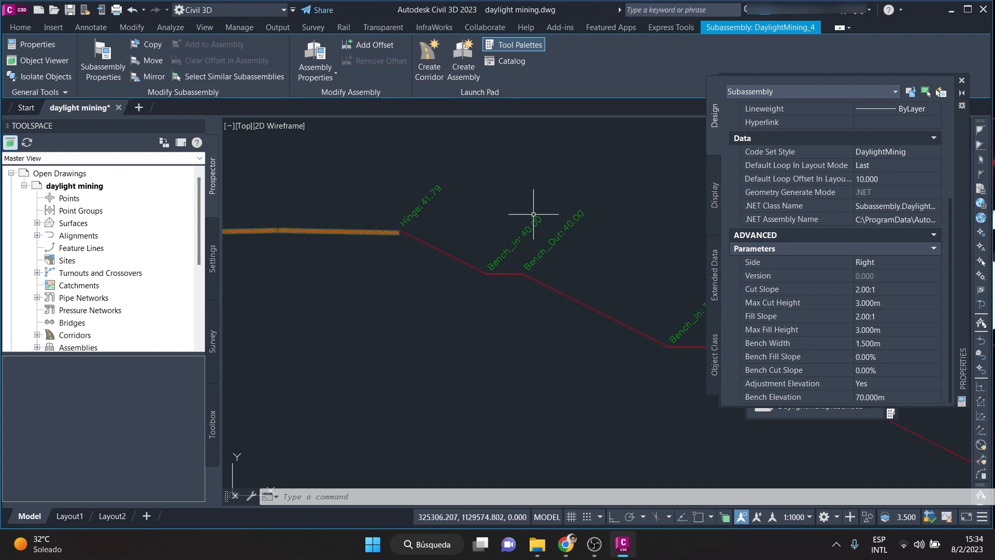
# Review the overall section layout and profile, and examine the bench elevation labels along the middle of the corridor in plan
pyautogui.scroll(-6, 533, 212)
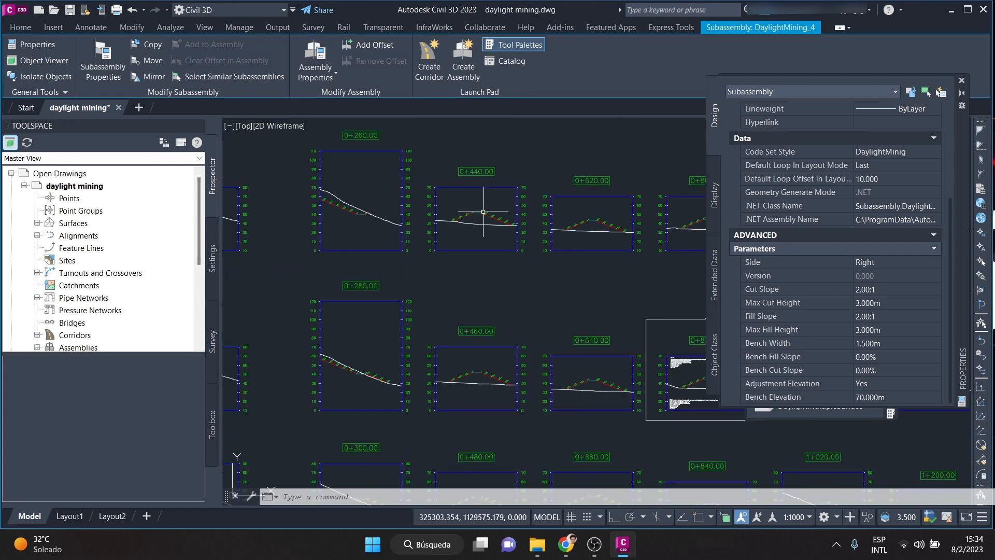
pyautogui.scroll(3, 551, 377)
pyautogui.scroll(-6, 551, 377)
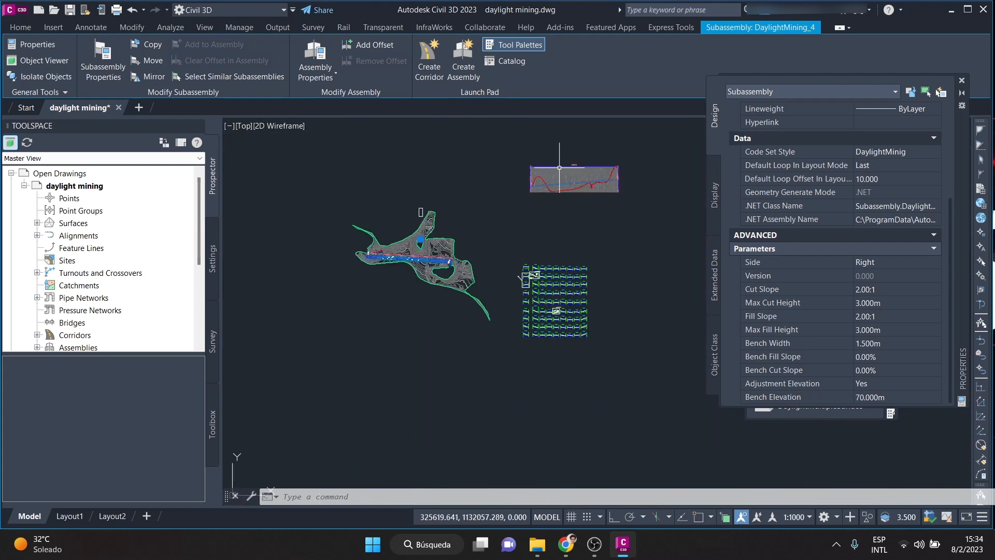
pyautogui.scroll(3, 452, 250)
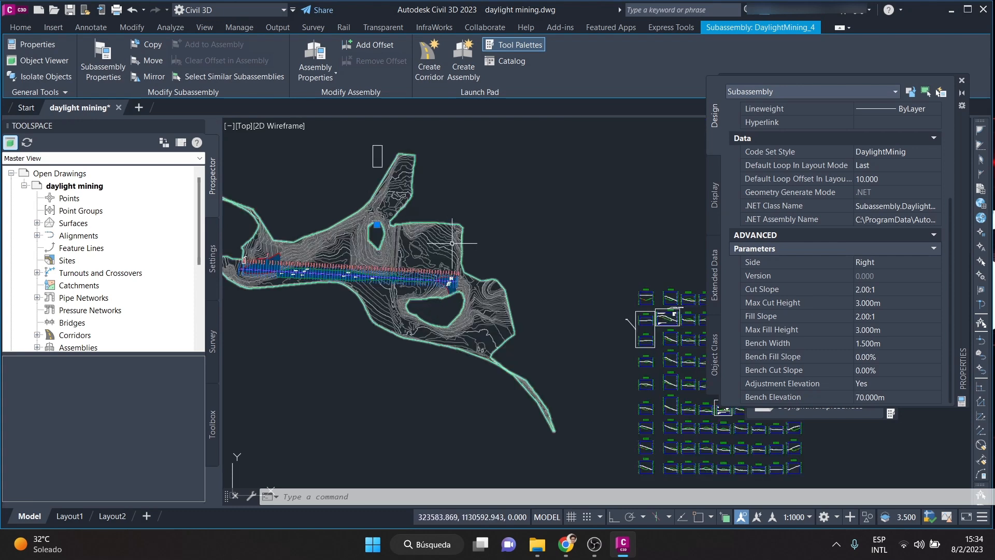
pyautogui.scroll(5, 321, 288)
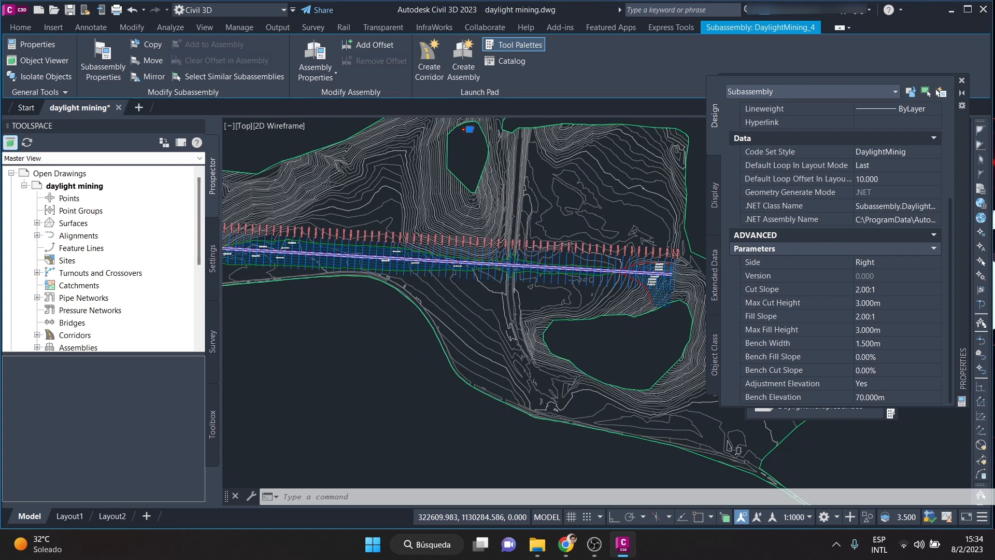
pyautogui.moveTo(417, 240); pyautogui.dragTo(390, 244, button='middle')
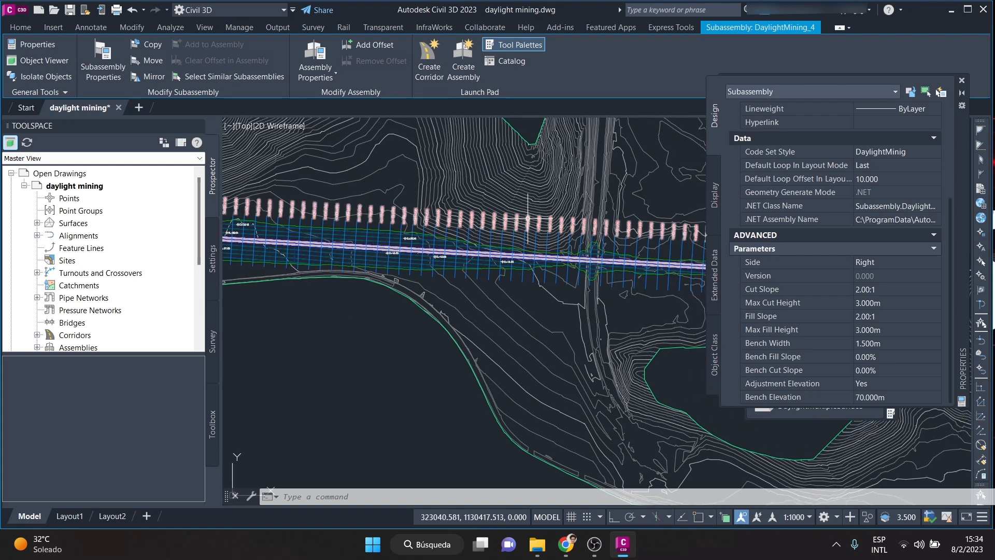
pyautogui.scroll(3, 368, 260)
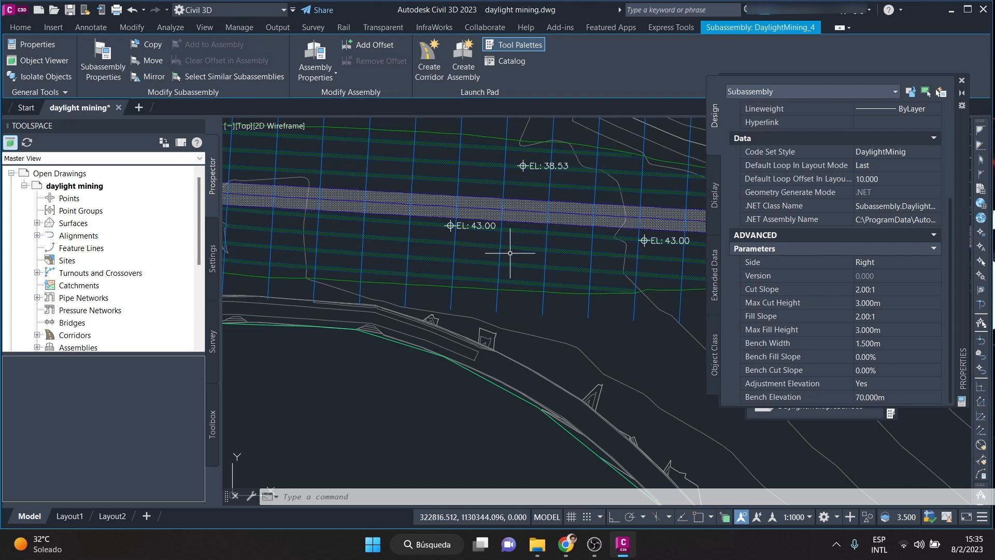
pyautogui.moveTo(510, 252)
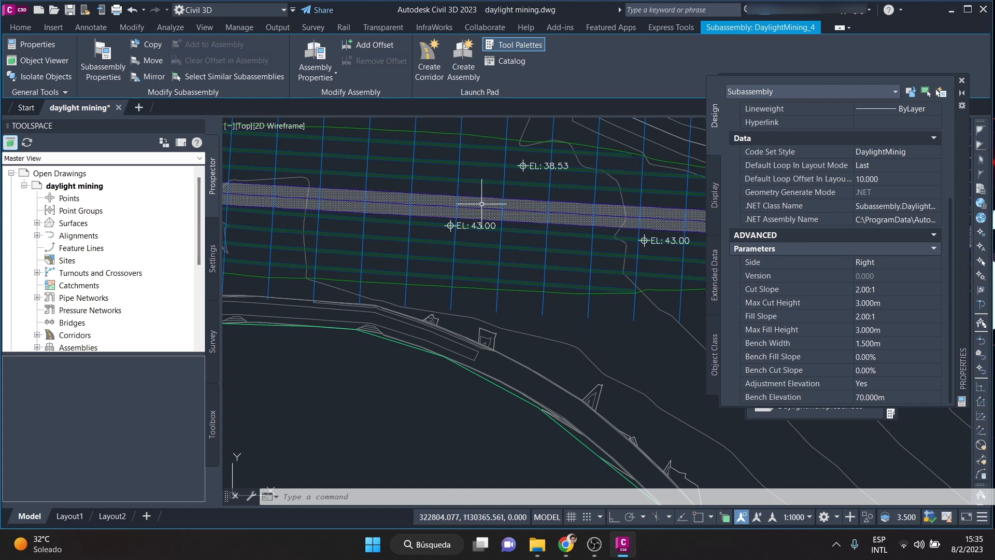
# Close the subassembly's properties and view the overall corridor in plan
pyautogui.scroll(-5, 506, 242)
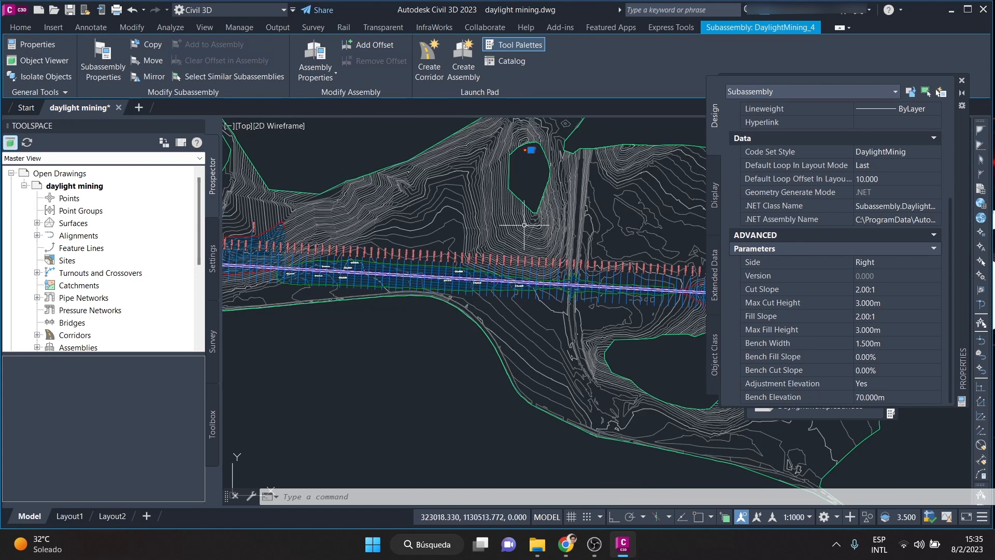
pyautogui.click(962, 81)
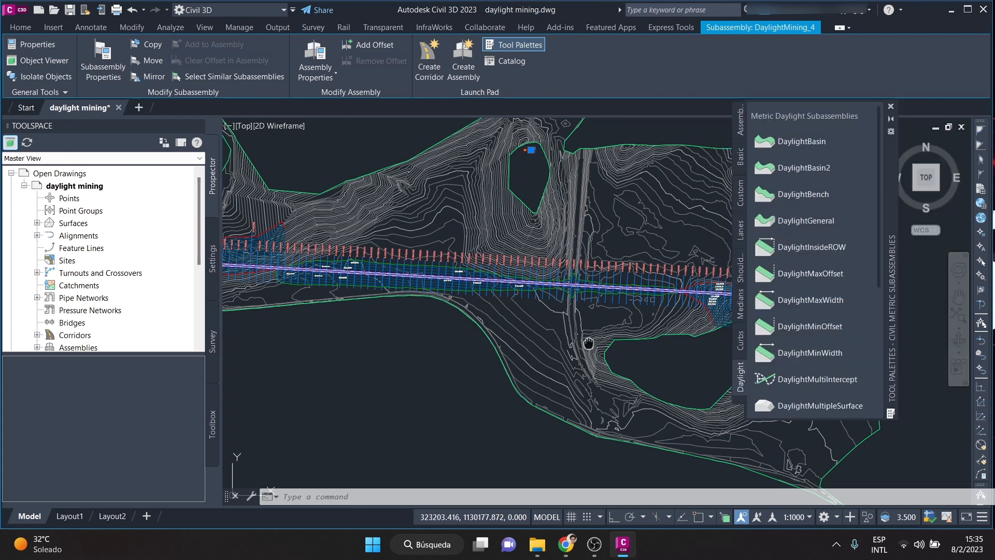
pyautogui.moveTo(588, 342); pyautogui.dragTo(467, 366, button='middle')
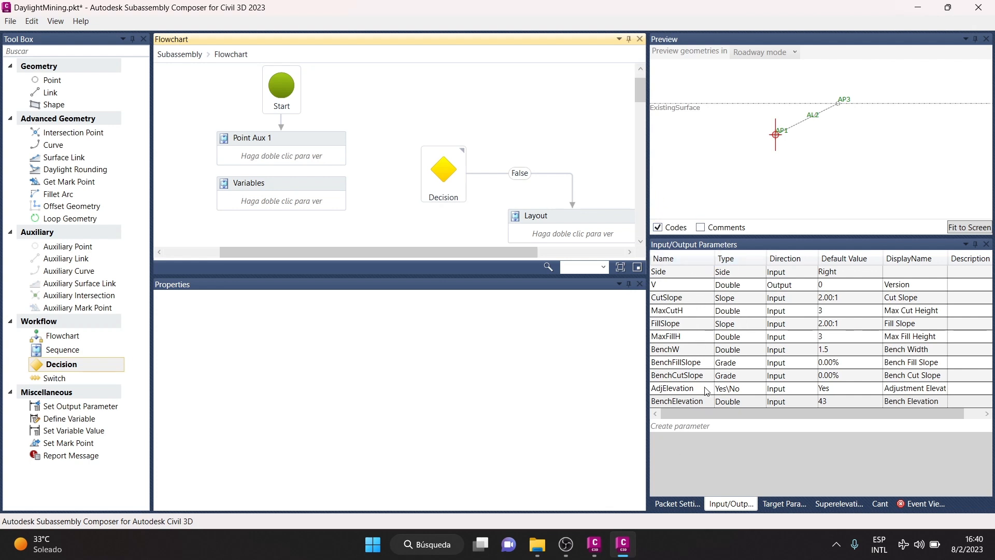
# Switch to Subassembly Composer and review DaylightMining's target parameters, flowchart structure and the condition of the decision leading to Layout
pyautogui.click(783, 503)
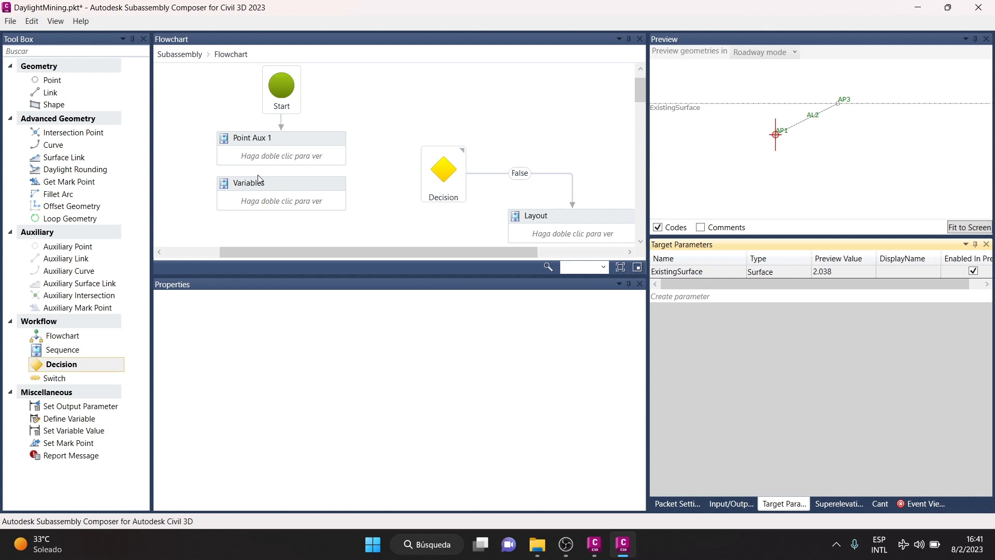
pyautogui.scroll(1, 316, 174)
pyautogui.scroll(-4, 345, 170)
pyautogui.scroll(3, 458, 177)
pyautogui.scroll(-3, 466, 130)
pyautogui.scroll(-2, 468, 143)
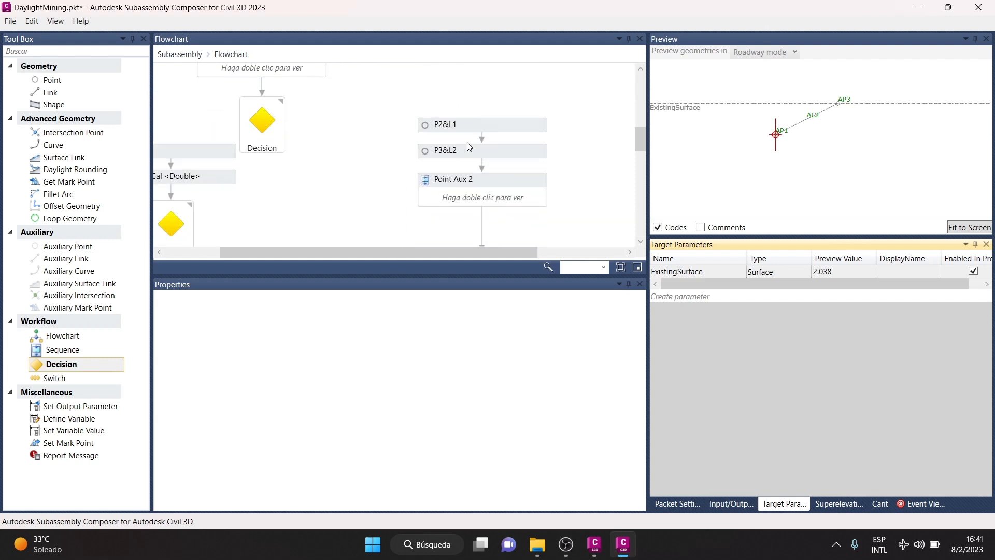
pyautogui.scroll(6, 468, 147)
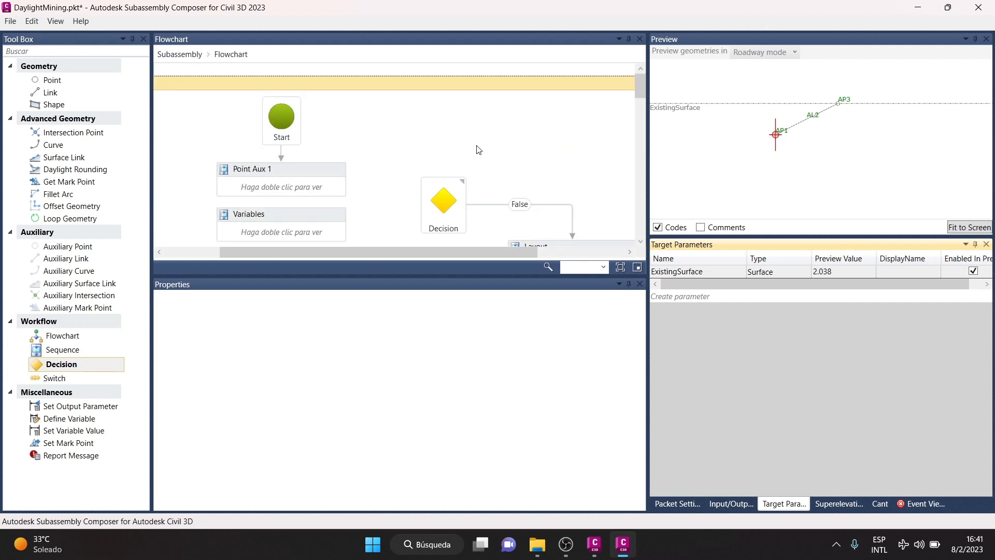
pyautogui.scroll(-1, 479, 150)
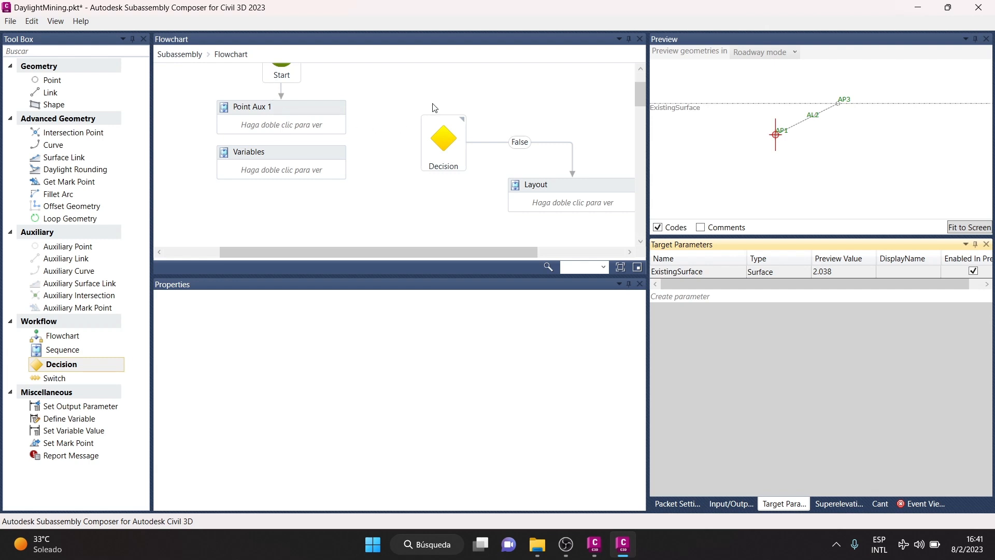
pyautogui.click(433, 121)
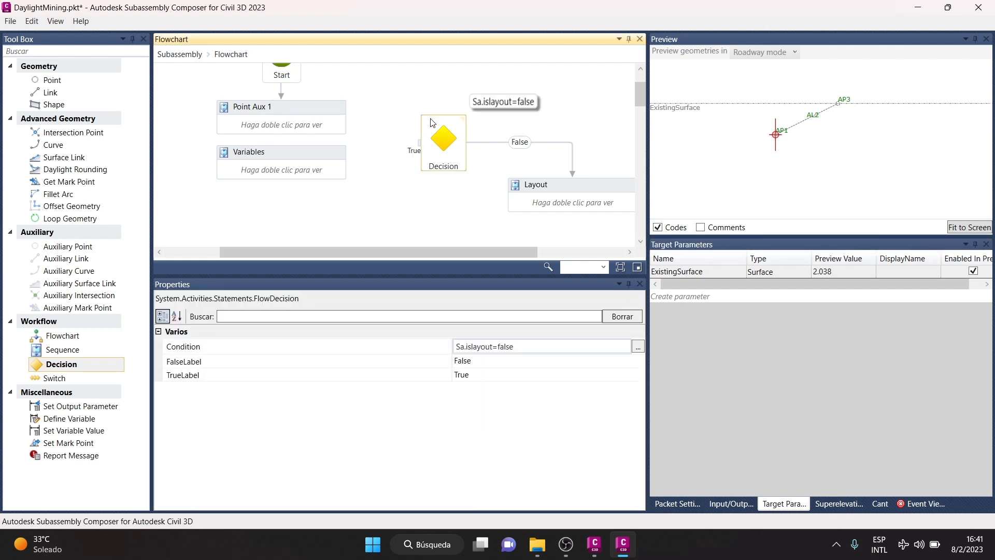
# Open the Point Aux 1 sequence and examine the geometry settings of AP1 and AP2&AL1 against the FillSlope input parameter
pyautogui.click(327, 110)
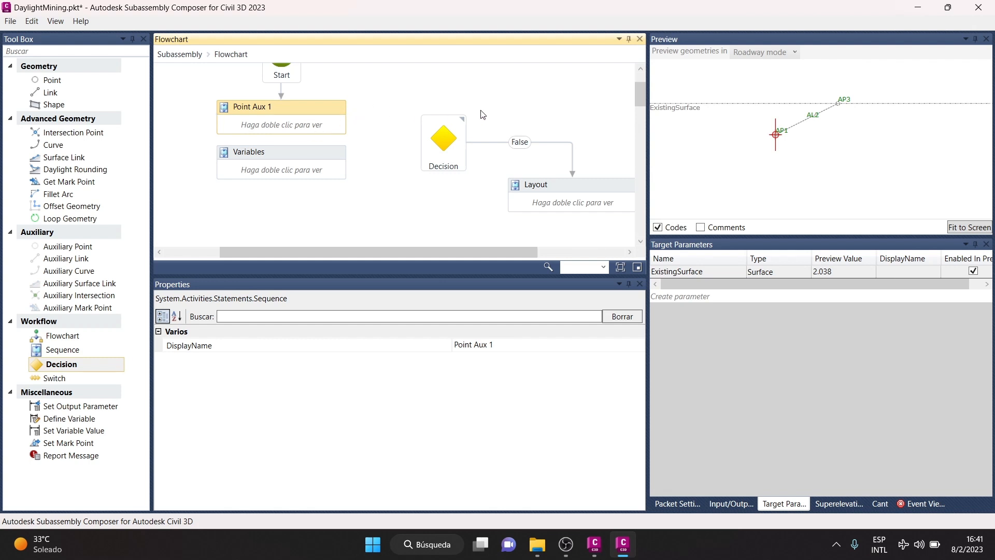
pyautogui.doubleClick(313, 107)
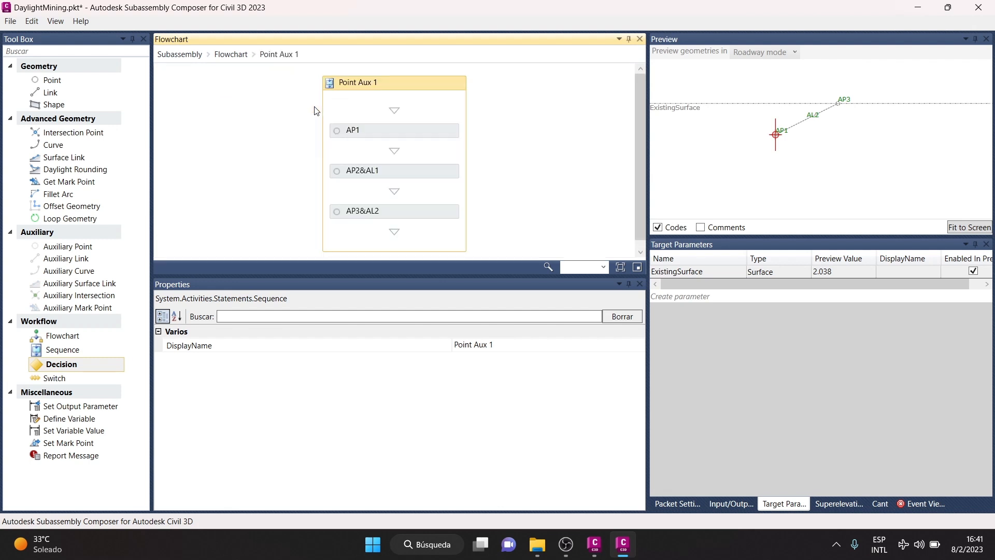
pyautogui.click(433, 123)
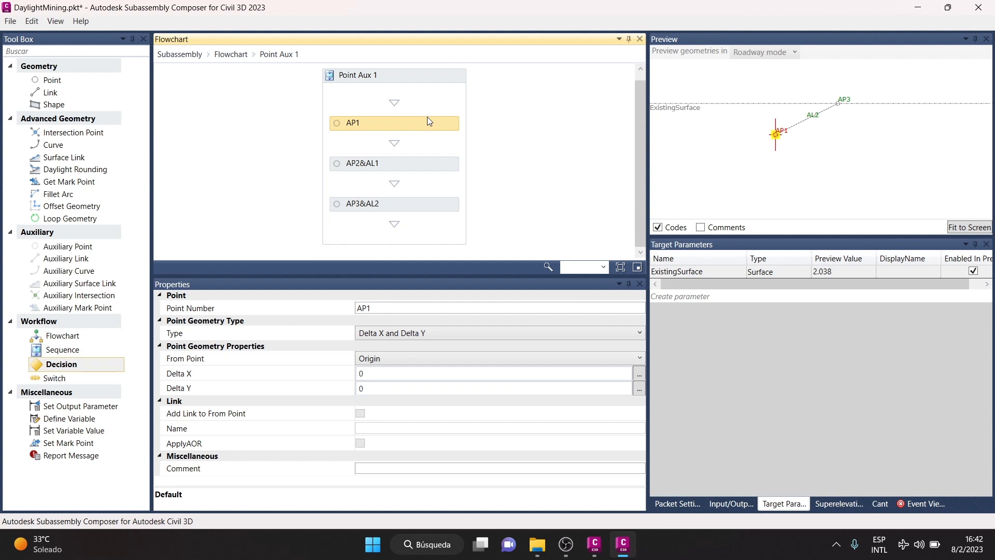
pyautogui.click(429, 163)
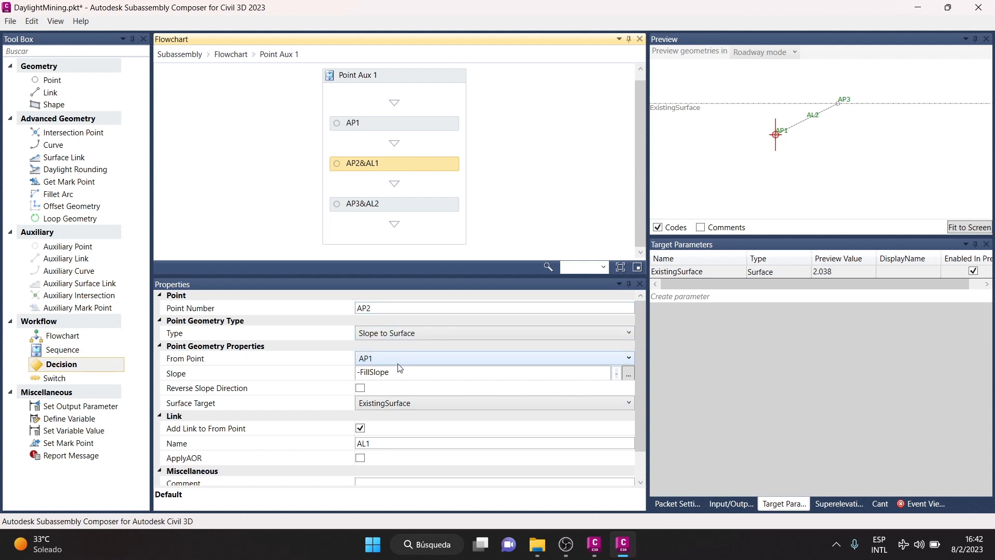
pyautogui.click(731, 503)
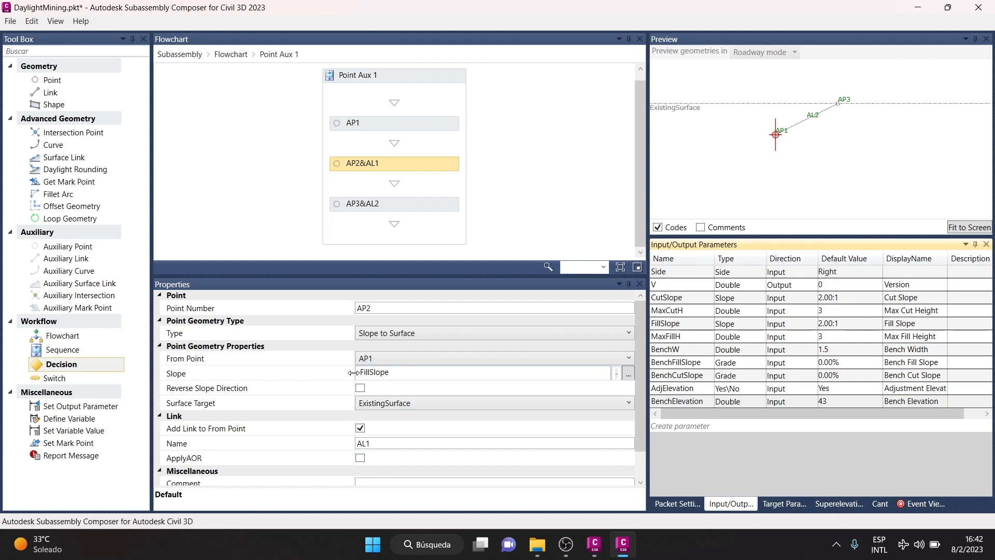
pyautogui.click(673, 326)
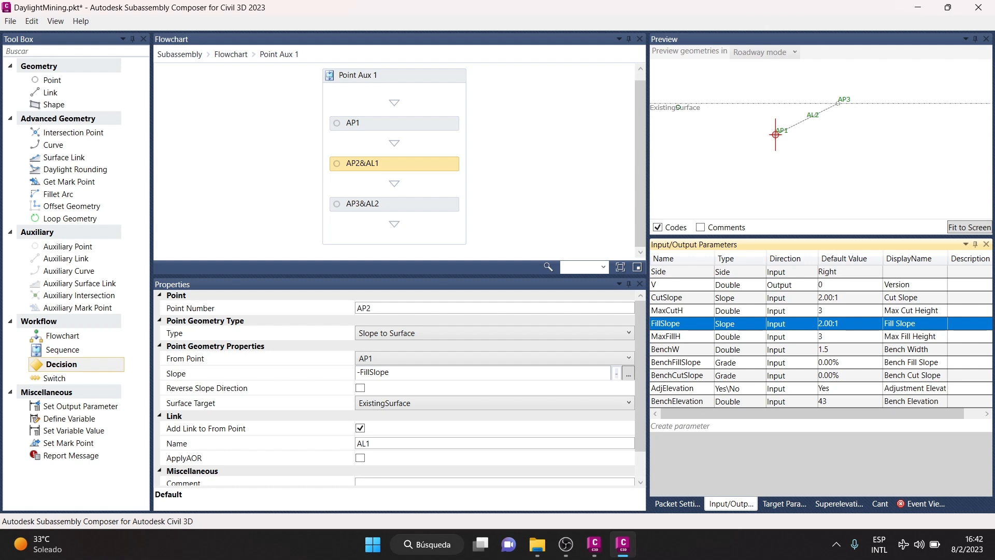
pyautogui.click(675, 107)
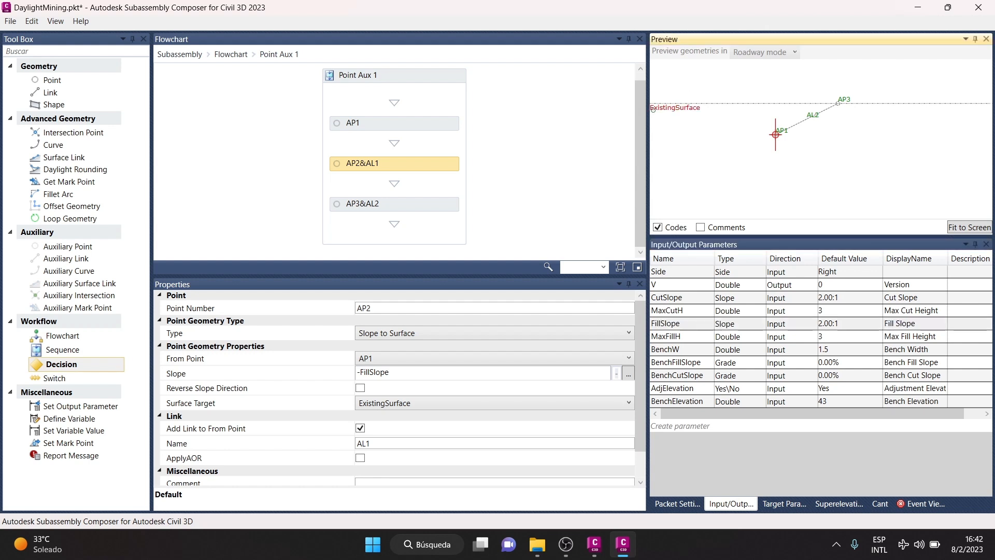
# Show the target parameters and lower ExistingSurface in the preview to about -2.80 to examine the AP2&AL1 fill link
pyautogui.click(784, 503)
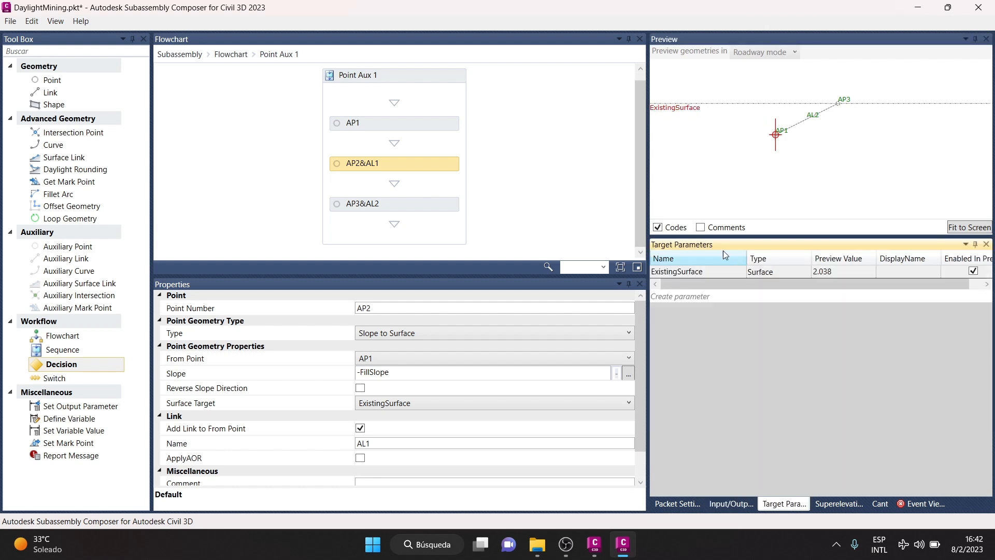
pyautogui.moveTo(677, 108); pyautogui.dragTo(668, 174)
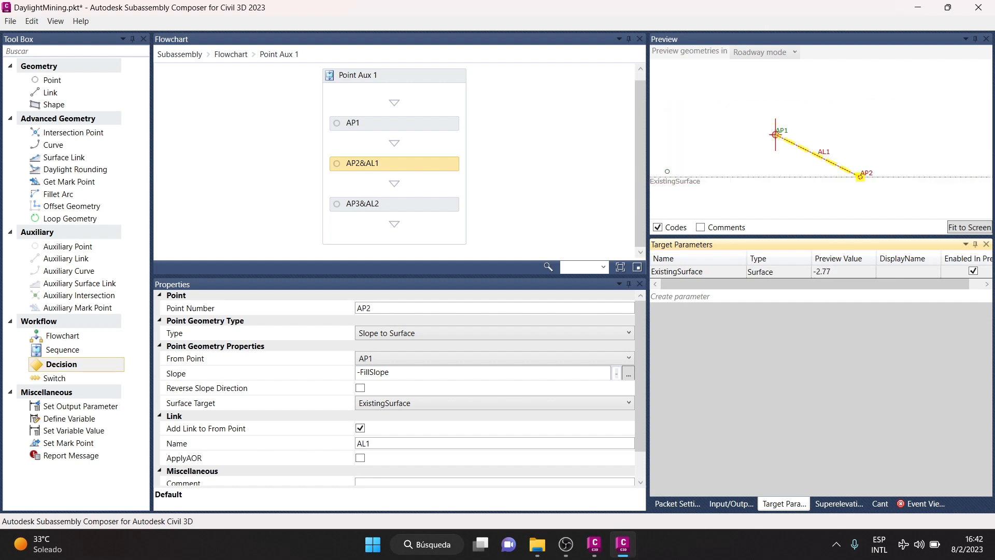
pyautogui.moveTo(670, 181)
pyautogui.mouseDown()
pyautogui.moveTo(678, 95)
pyautogui.moveTo(674, 182)
pyautogui.mouseUp()
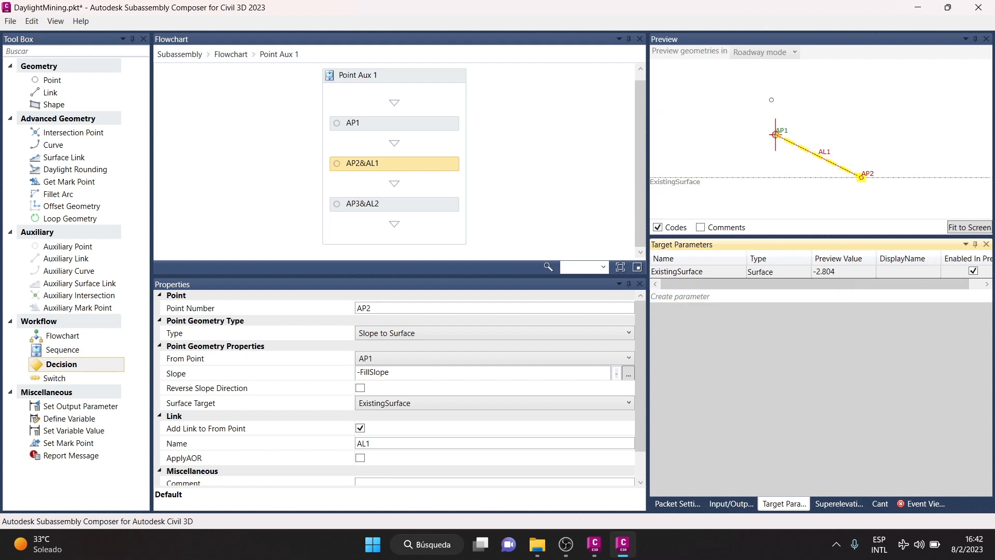
pyautogui.click(418, 163)
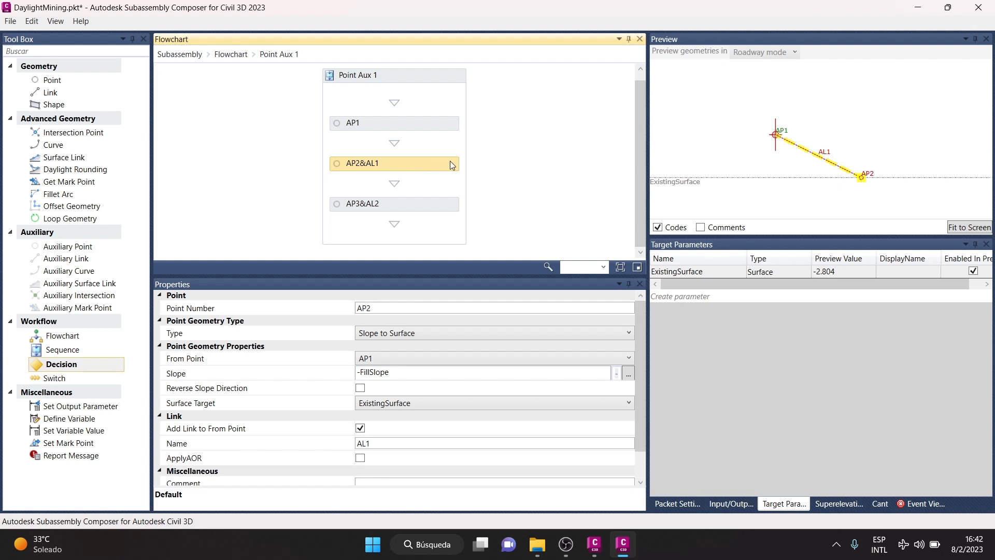
# Raise ExistingSurface in the preview to about 3.09 and examine the cut slope settings of AP3&AL2
pyautogui.click(666, 181)
pyautogui.moveTo(666, 180); pyautogui.dragTo(665, 92)
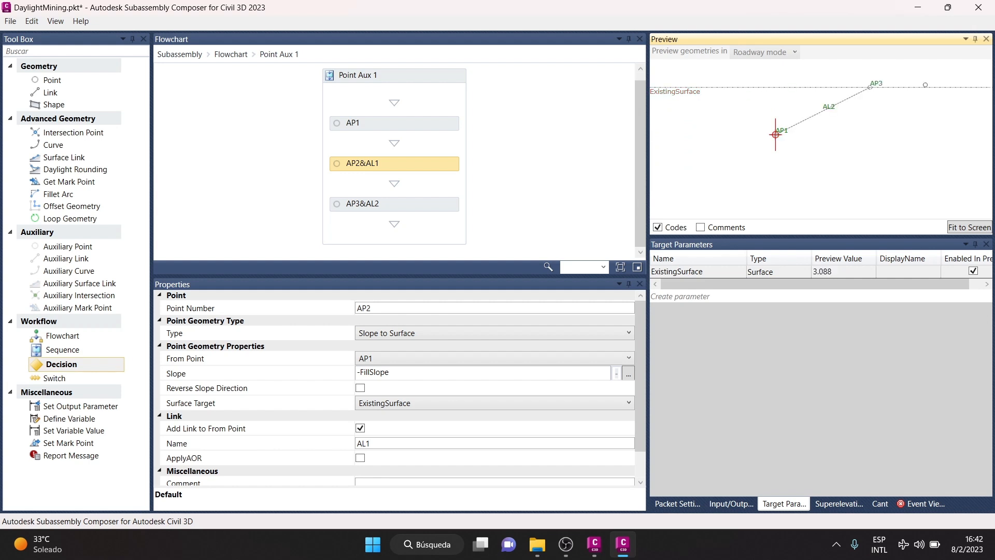
pyautogui.click(406, 201)
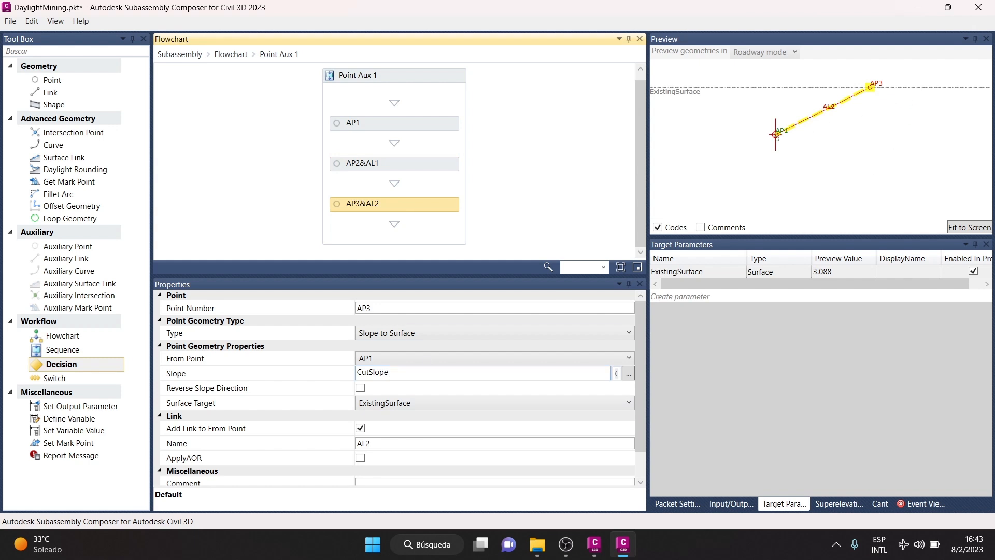
# Return to the main flowchart and connect the Point Aux 1 sequence to the Variables sequence
pyautogui.click(232, 55)
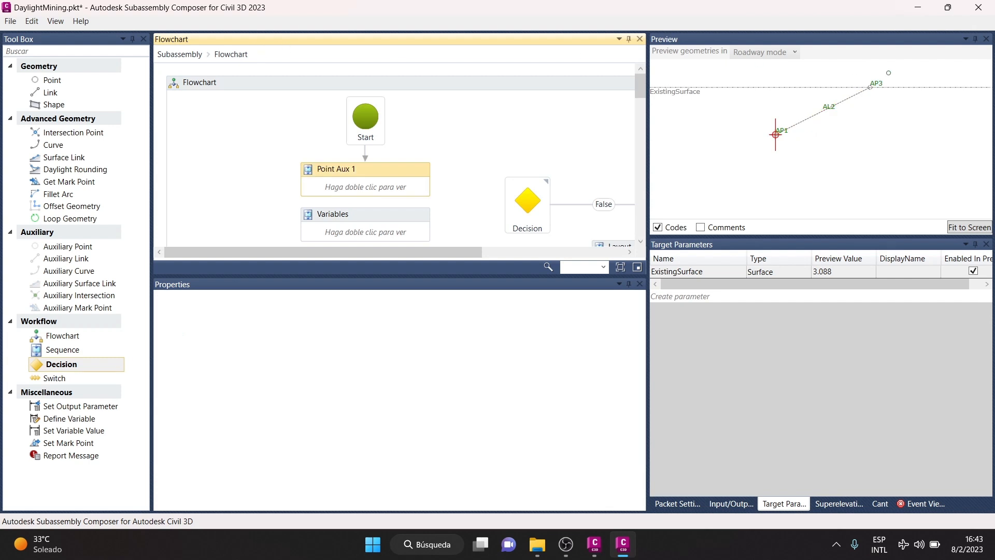
pyautogui.scroll(-2, 364, 134)
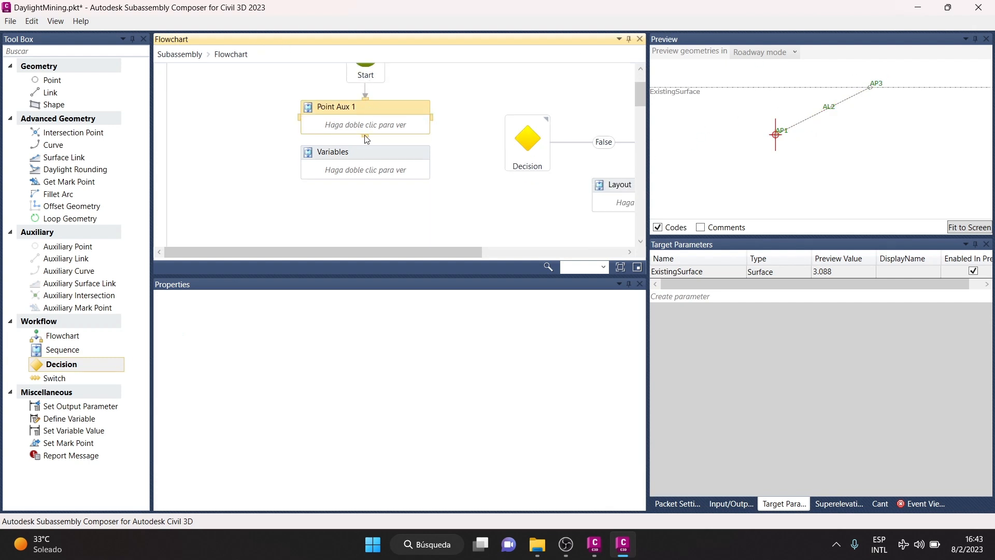
pyautogui.moveTo(365, 135); pyautogui.dragTo(395, 166)
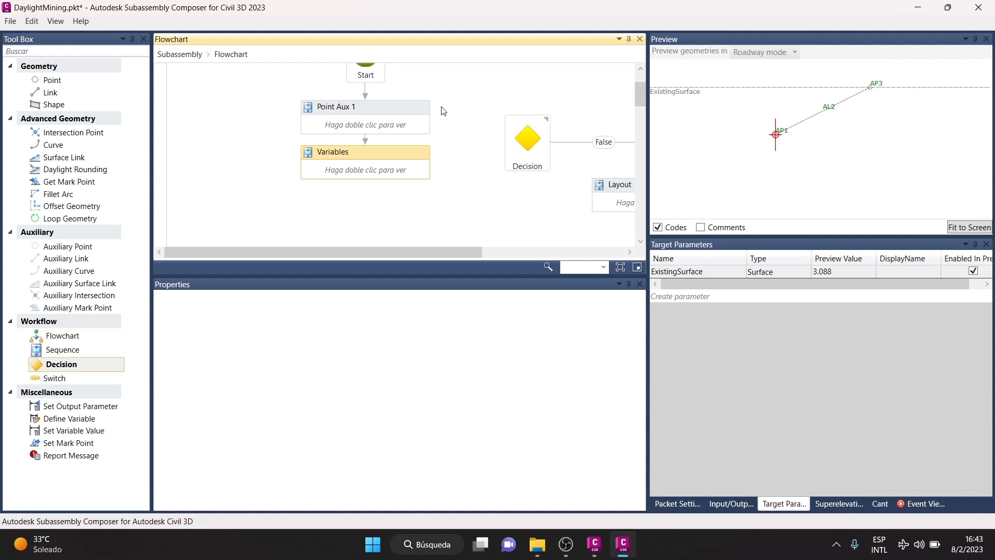
# Open the Variables sequence and examine SlopeCal's default against the input parameters, lowering ExistingSurface below the origin in the preview
pyautogui.doubleClick(382, 160)
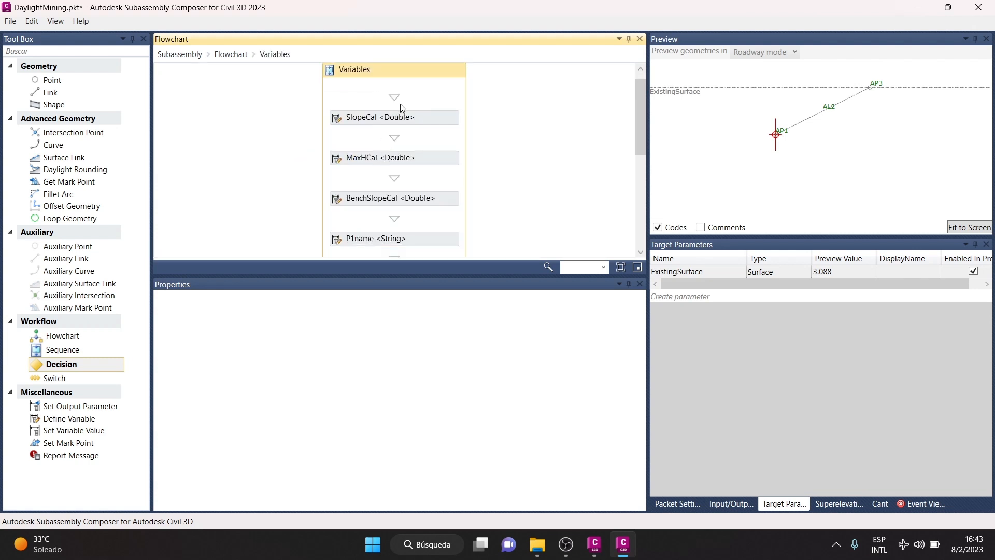
pyautogui.click(422, 122)
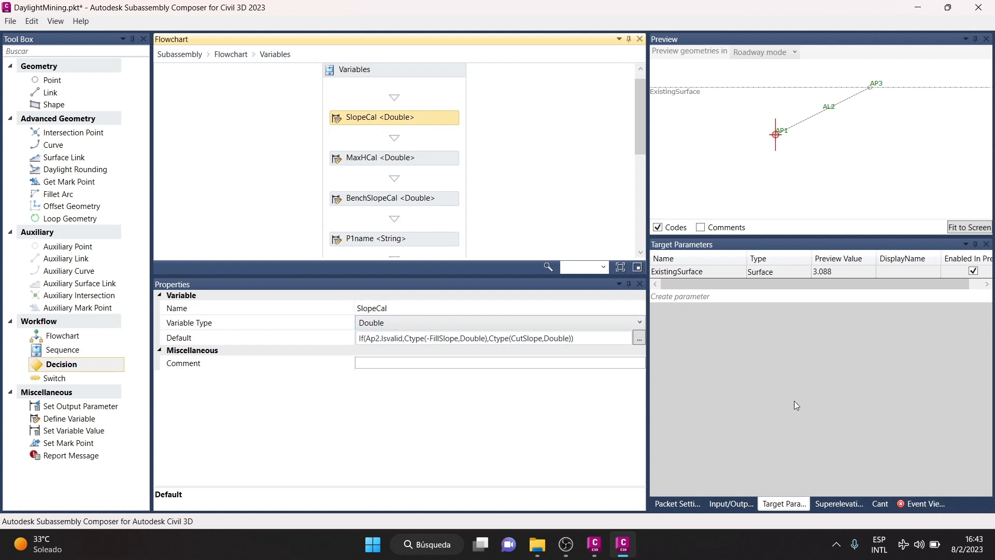
pyautogui.click(731, 503)
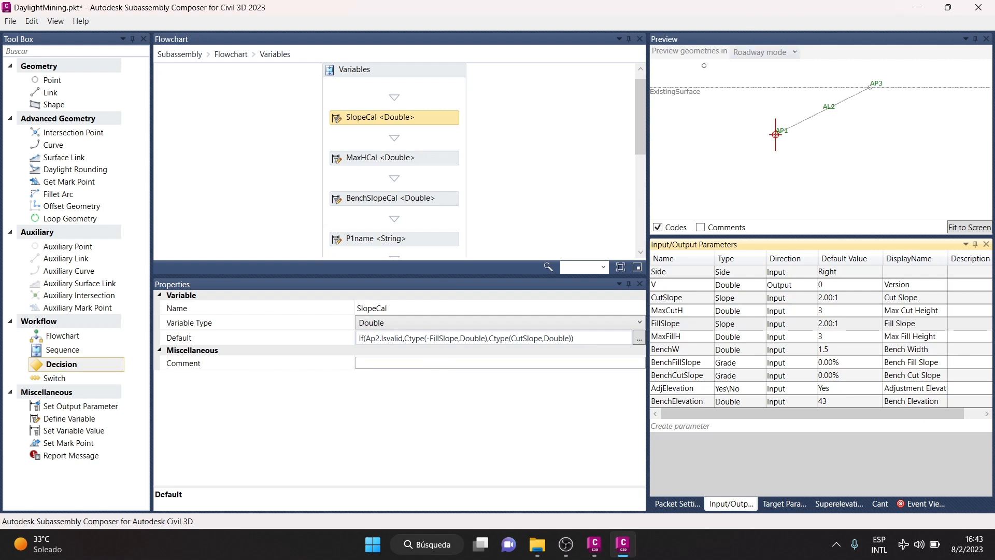
pyautogui.moveTo(681, 91); pyautogui.dragTo(723, 177)
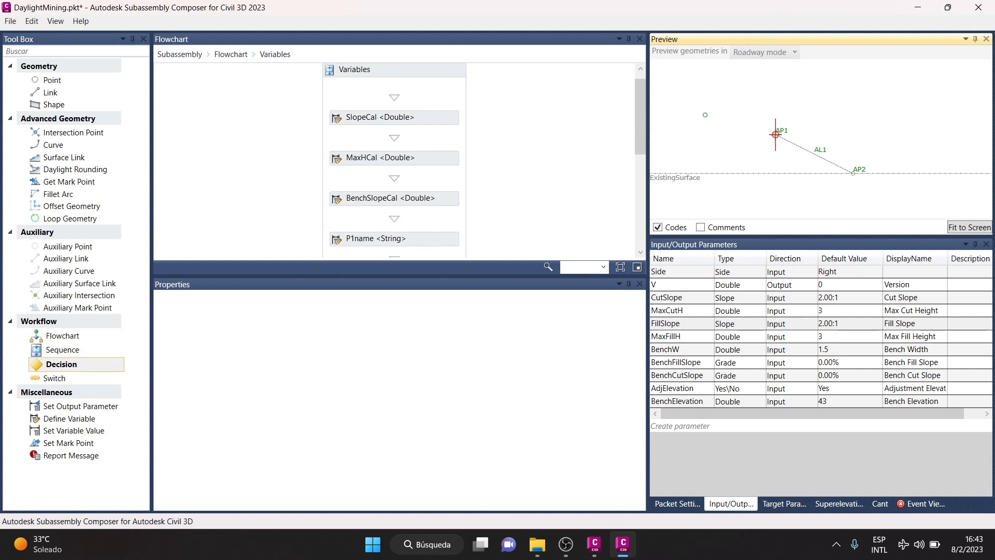
pyautogui.click(425, 117)
pyautogui.click(370, 337)
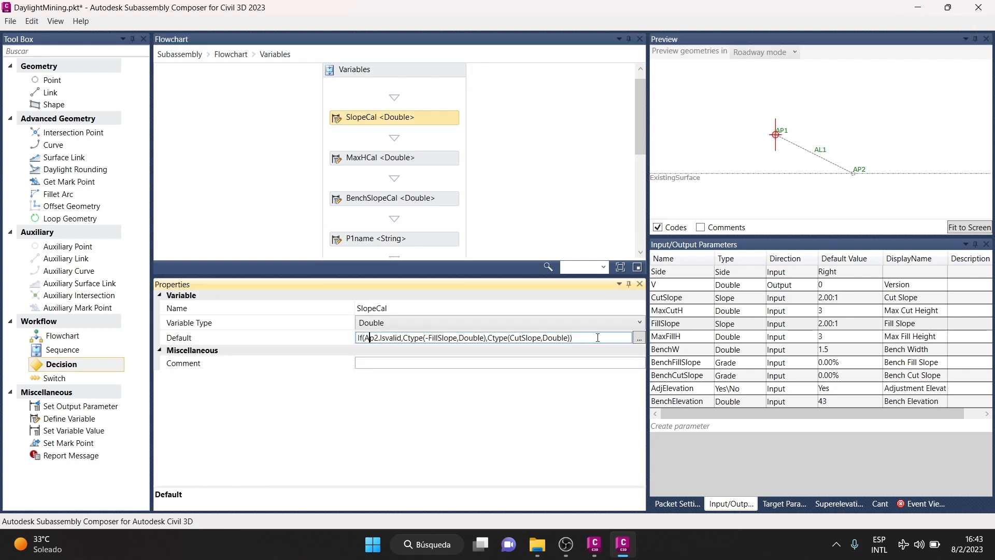
# Examine the Ap2.Isvalid condition and the Ctype conversions of FillSlope and CutSlope in SlopeCal's expression using the Expression Editor
pyautogui.click(634, 338)
pyautogui.moveTo(434, 275); pyautogui.dragTo(396, 130)
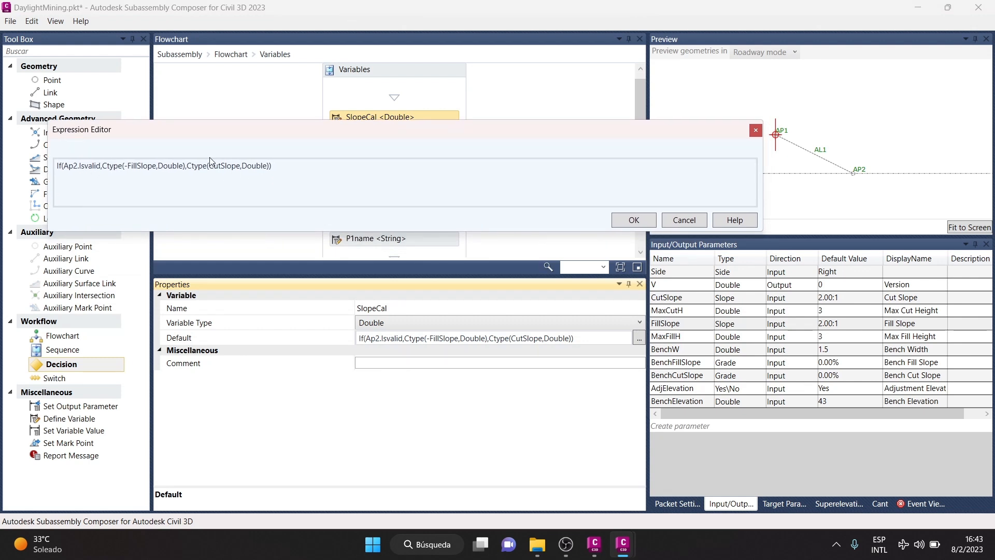
pyautogui.click(114, 171)
pyautogui.moveTo(101, 164); pyautogui.dragTo(121, 171)
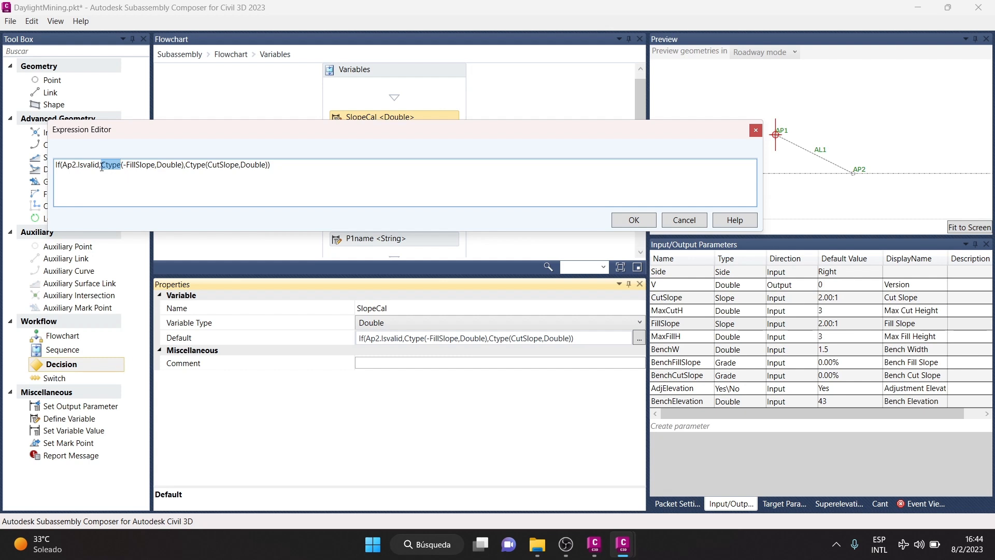
pyautogui.moveTo(126, 164); pyautogui.dragTo(181, 166)
pyautogui.moveTo(186, 165); pyautogui.dragTo(219, 169)
pyautogui.click(218, 167)
pyautogui.moveTo(122, 166); pyautogui.dragTo(185, 166)
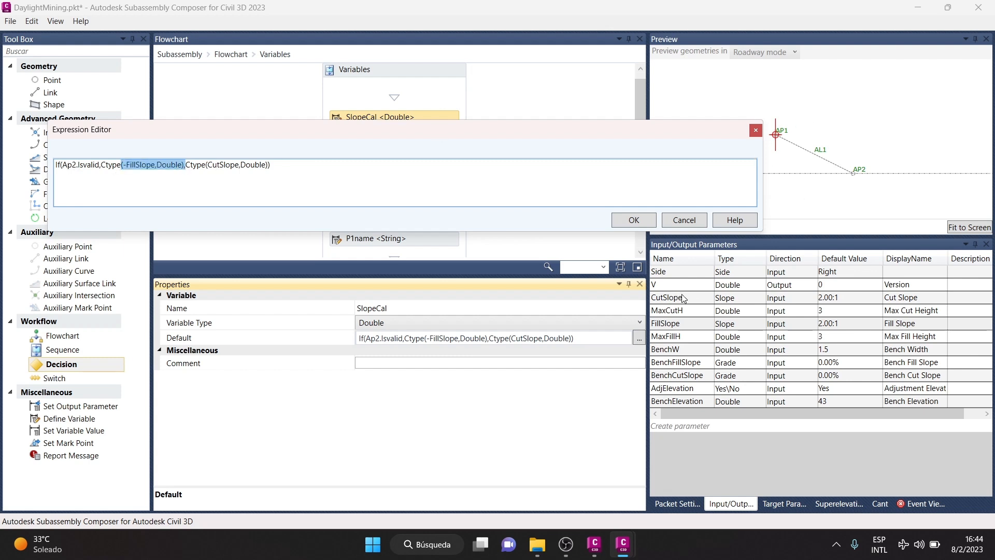
pyautogui.click(175, 165)
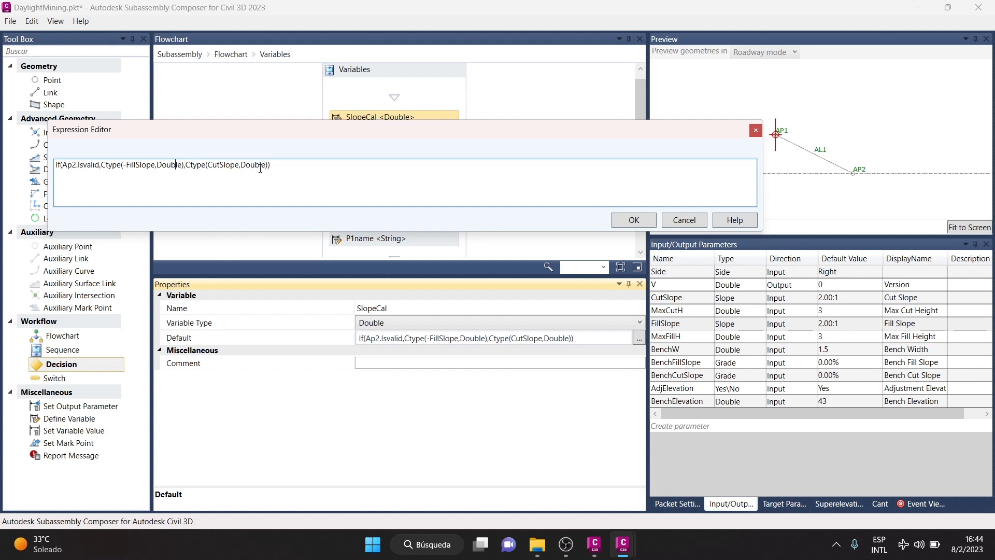
pyautogui.moveTo(212, 166); pyautogui.dragTo(218, 166)
pyautogui.click(631, 220)
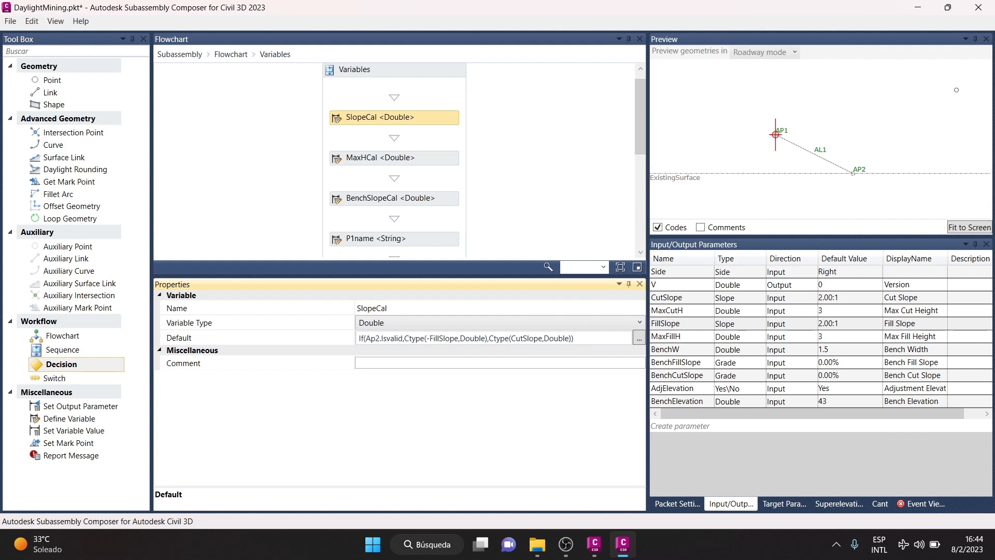
# Examine MaxHCal's Ap2.Isvalid expression in the Expression Editor against the MaxFillH and MaxCutH input parameters
pyautogui.click(426, 160)
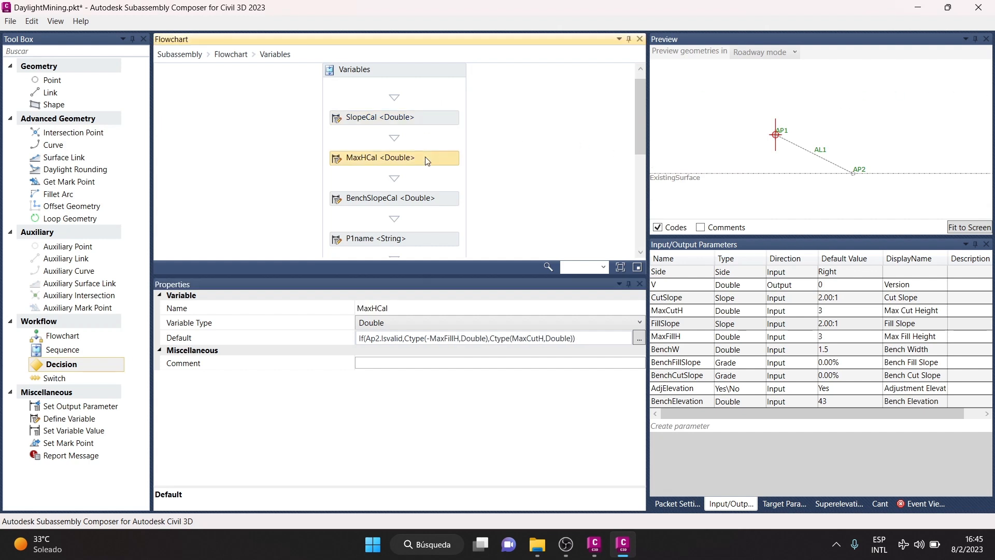
pyautogui.click(429, 123)
pyautogui.click(425, 155)
pyautogui.click(638, 338)
pyautogui.moveTo(462, 116); pyautogui.dragTo(443, 60)
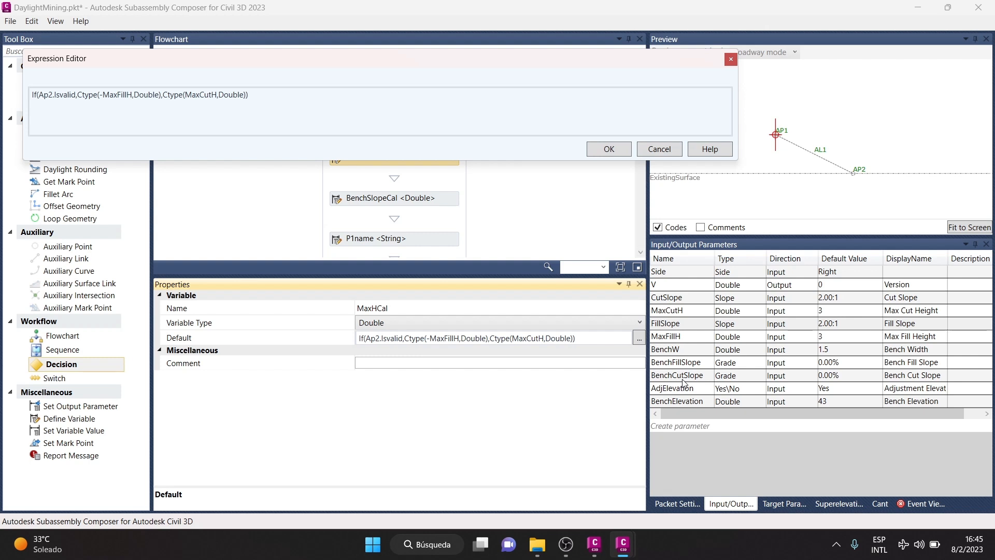
pyautogui.moveTo(267, 64); pyautogui.dragTo(254, 235)
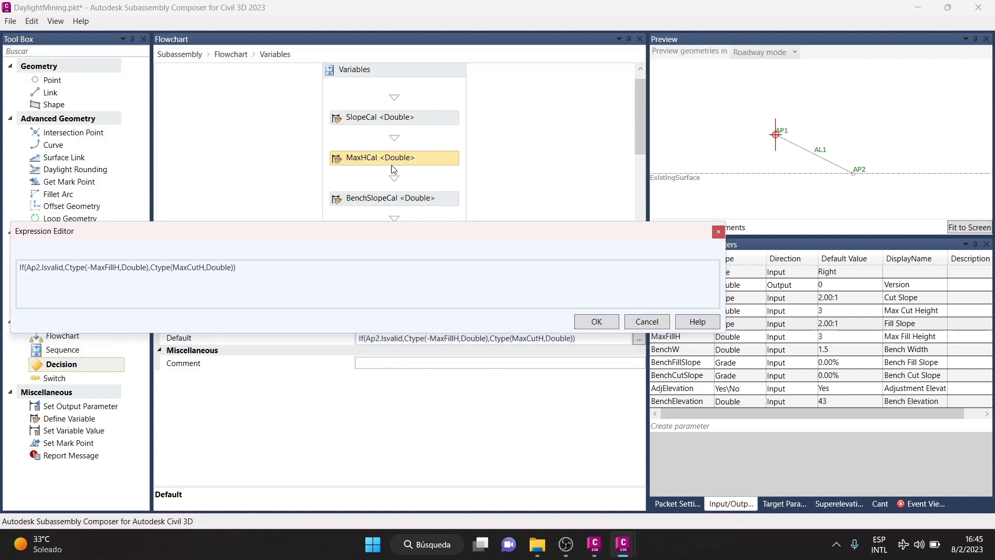
pyautogui.click(25, 267)
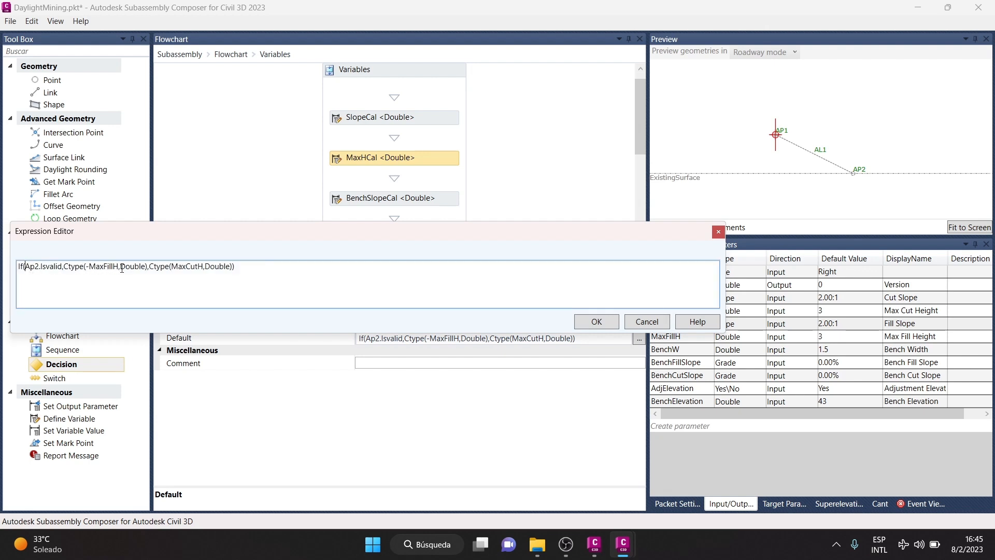
pyautogui.moveTo(561, 236); pyautogui.dragTo(576, 101)
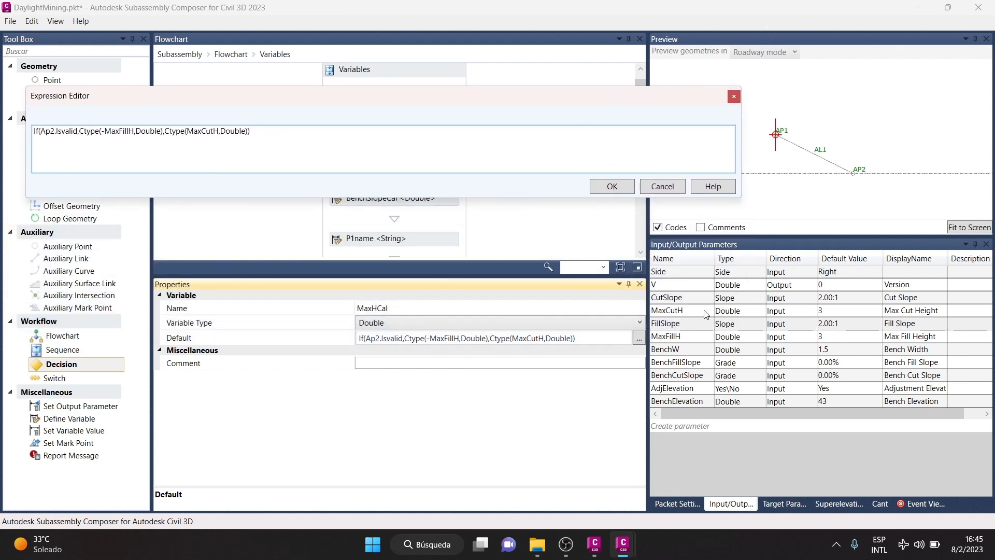
pyautogui.click(607, 188)
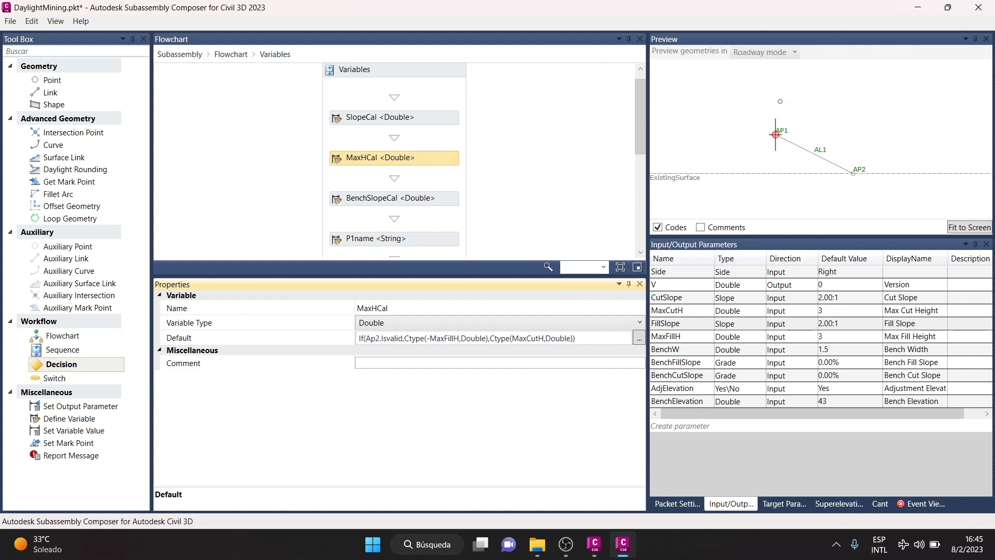
# Examine the defaults of BenchSlopeCal and the point code variables P1name, P2name, P3name and PEnd in the Variables sequence
pyautogui.click(444, 198)
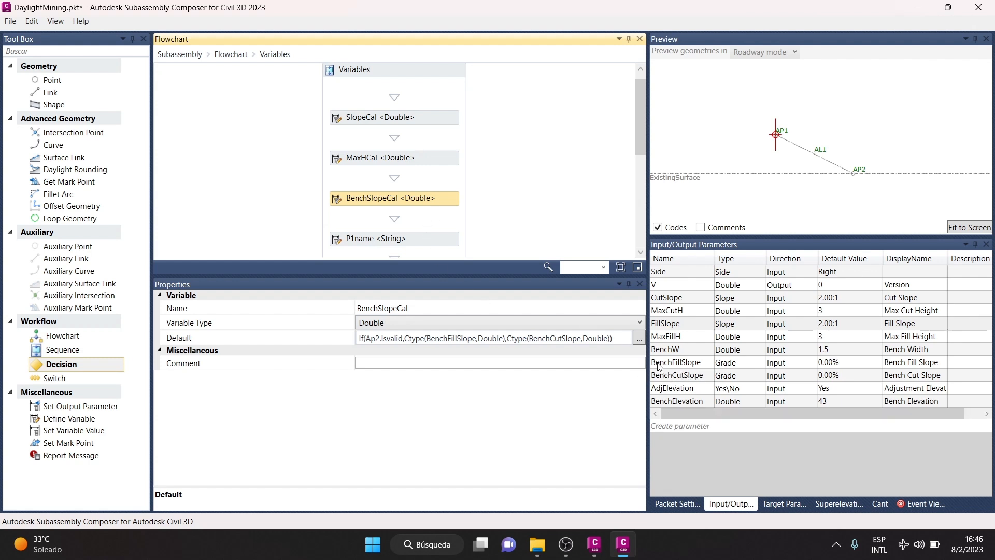
pyautogui.scroll(-3, 430, 155)
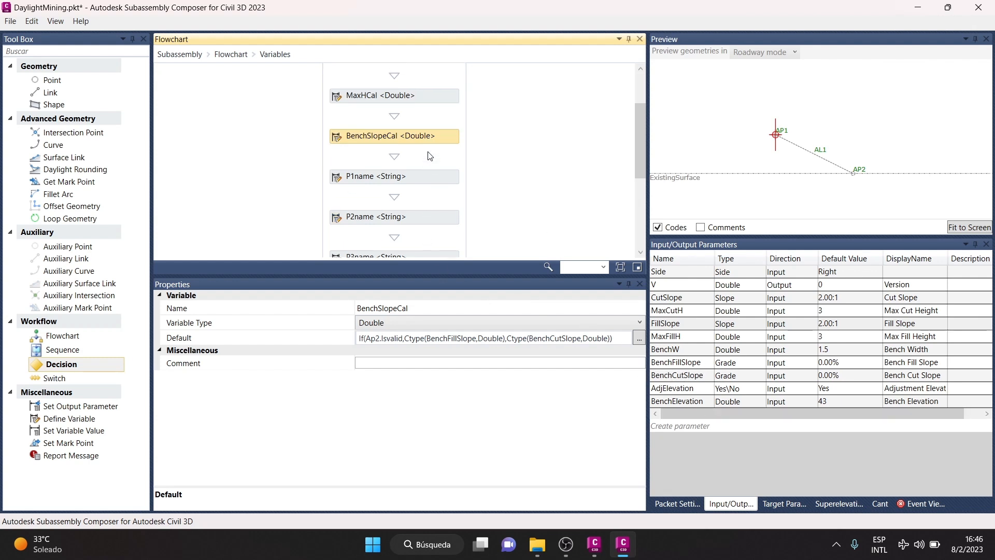
pyautogui.scroll(-1, 430, 155)
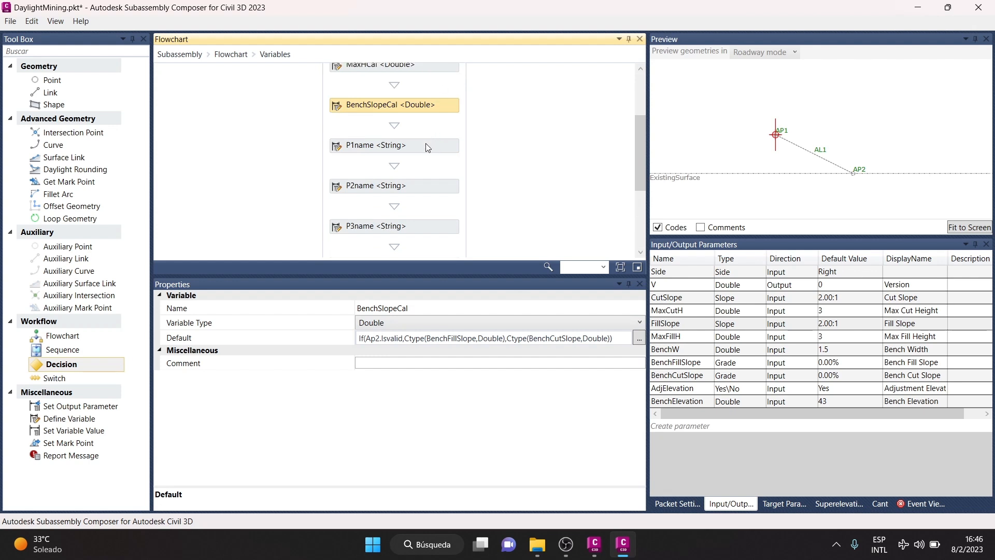
pyautogui.click(426, 147)
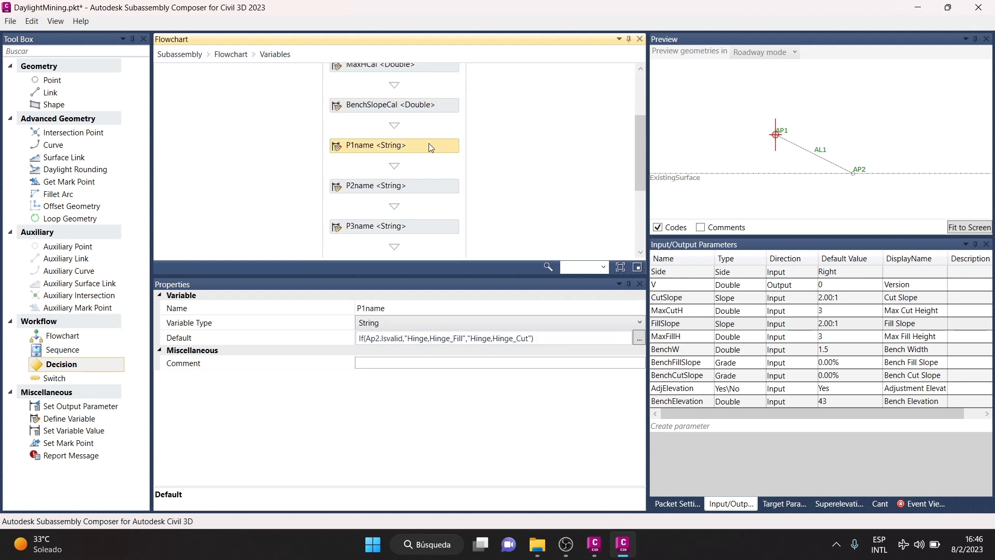
pyautogui.scroll(-1, 429, 148)
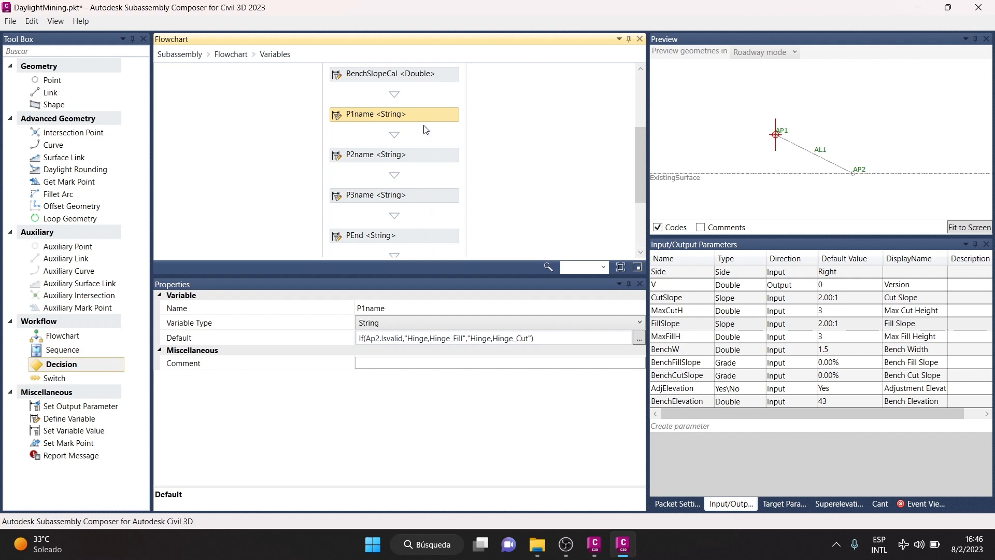
pyautogui.click(422, 155)
pyautogui.click(425, 196)
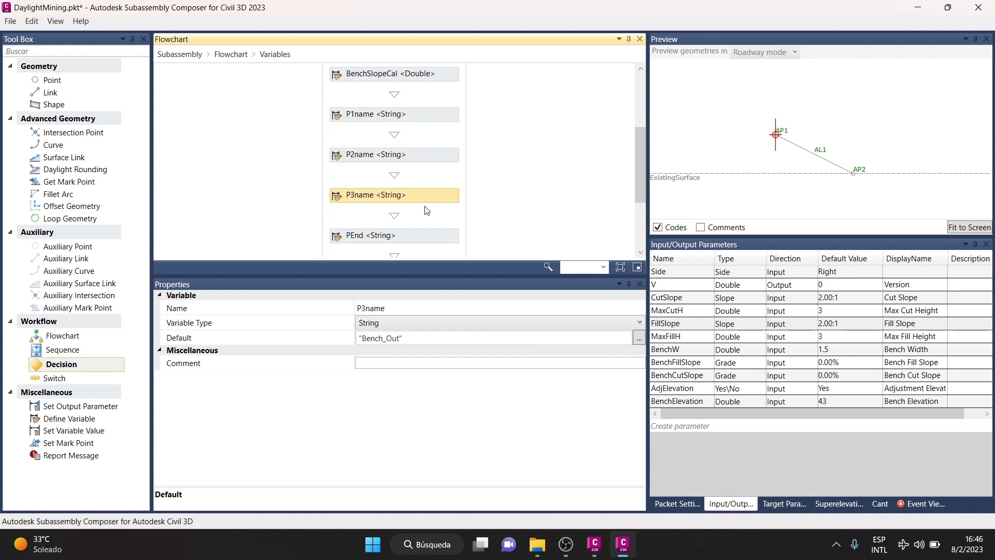
pyautogui.click(427, 236)
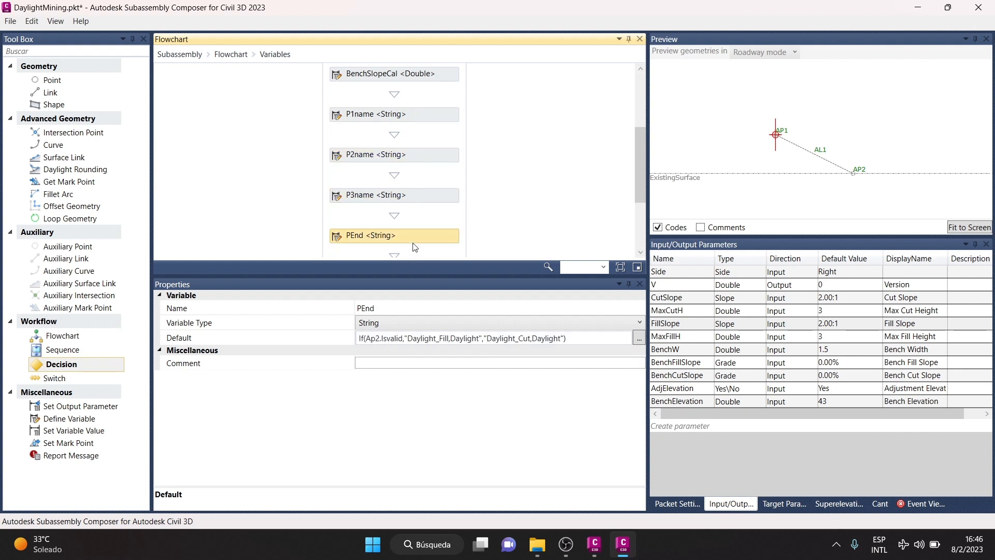
pyautogui.scroll(-3, 421, 165)
pyautogui.scroll(1, 419, 117)
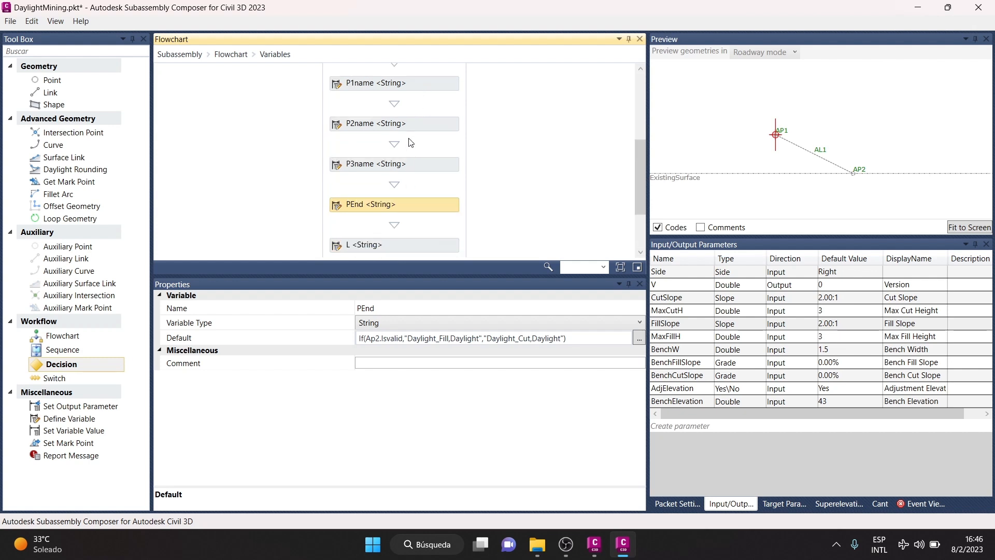
# Examine P1name's Hinge_Fill code against the preview, moving ExistingSurface above the origin and back below it
pyautogui.click(421, 129)
pyautogui.click(424, 85)
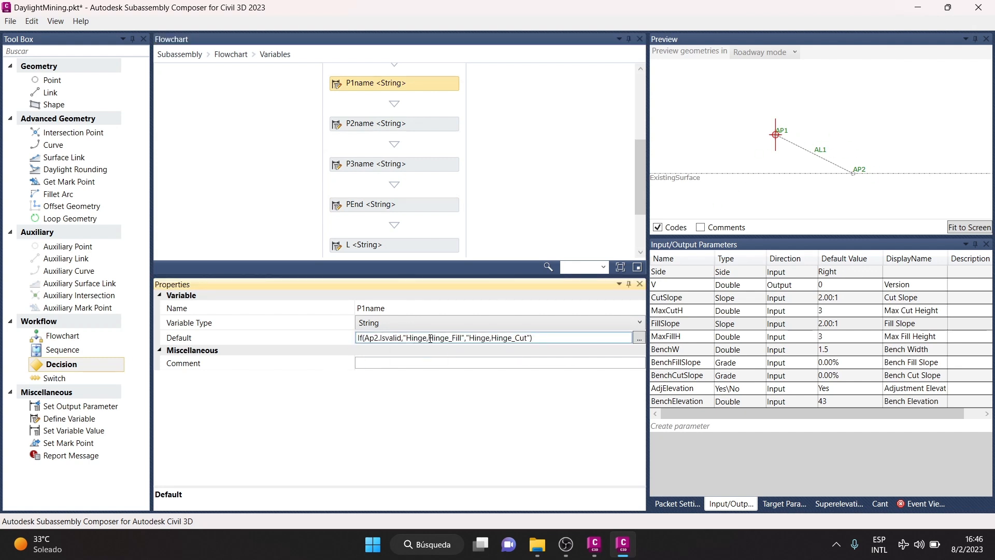
pyautogui.moveTo(428, 338); pyautogui.dragTo(460, 338)
pyautogui.click(678, 175)
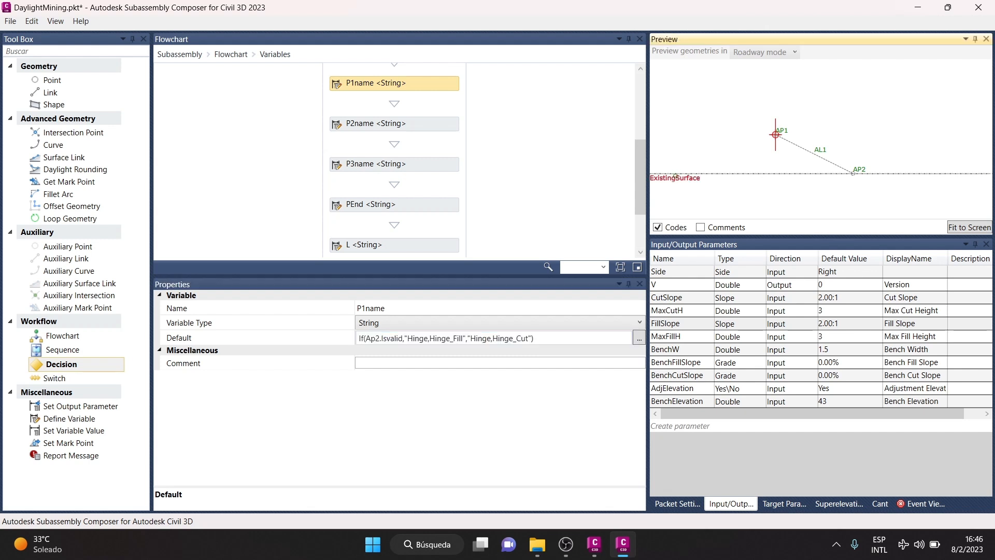
pyautogui.moveTo(677, 175); pyautogui.dragTo(696, 82)
pyautogui.moveTo(698, 178); pyautogui.dragTo(699, 185)
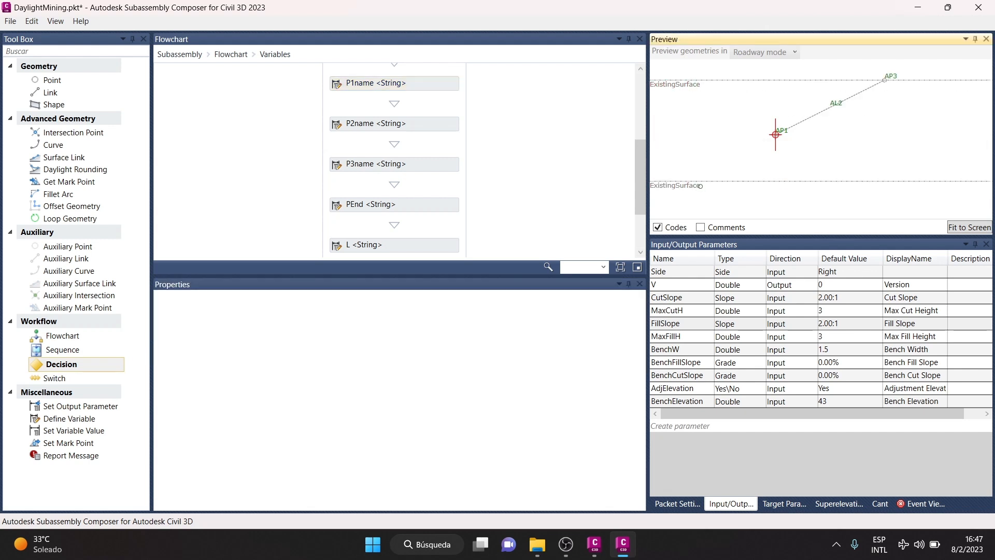
# Review the default codes of the P2name, P3name and PEnd string variables
pyautogui.click(433, 128)
pyautogui.scroll(2, 438, 175)
pyautogui.scroll(1, 438, 175)
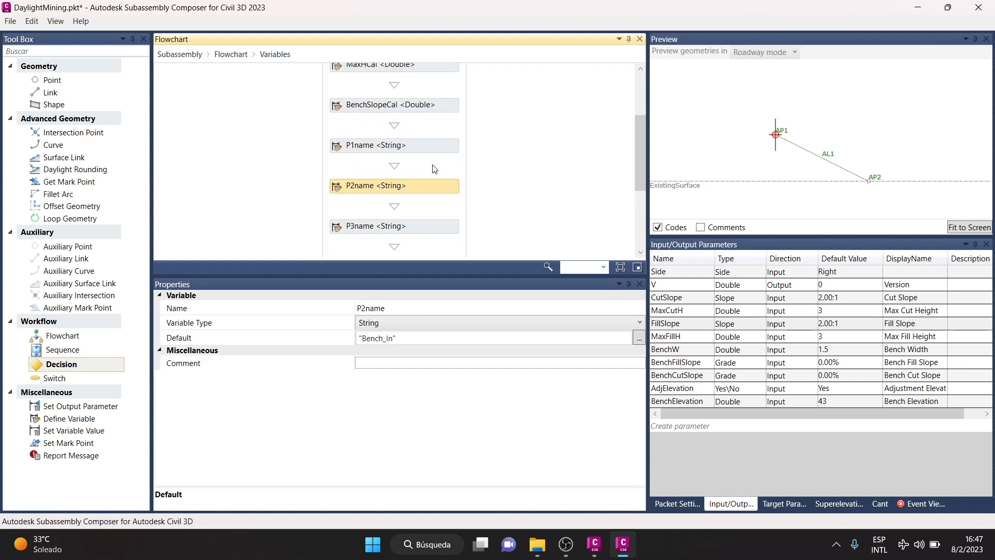
pyautogui.click(420, 229)
pyautogui.scroll(-2, 420, 213)
pyautogui.click(421, 209)
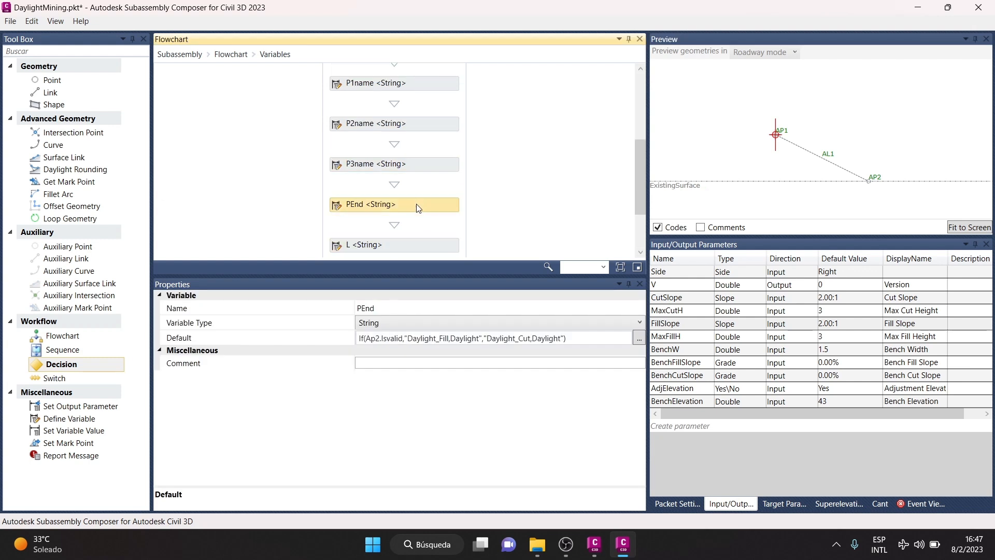
# Examine the fill and cut link codes Top, Datum and Daylight in the L variable's default expression
pyautogui.scroll(-3, 430, 169)
pyautogui.click(435, 182)
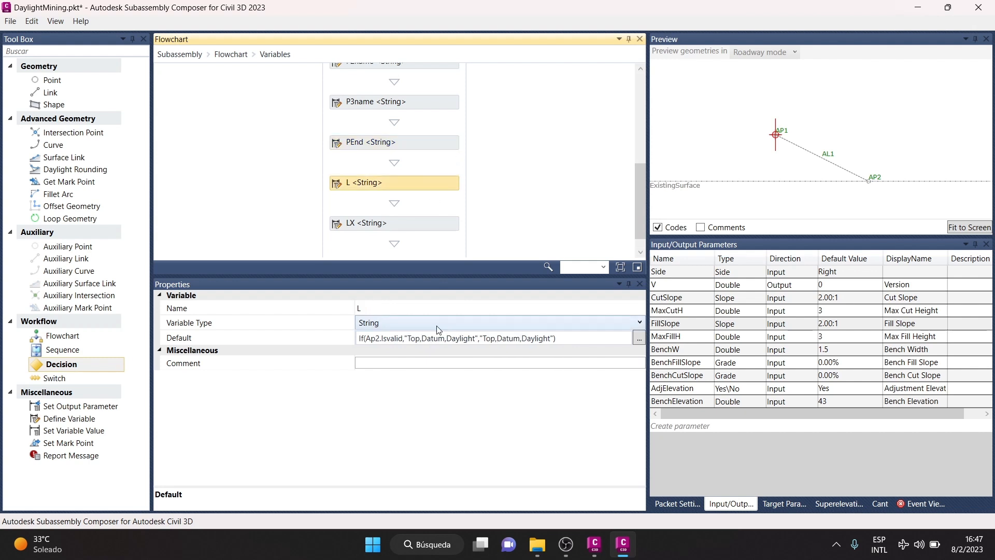
pyautogui.click(408, 340)
pyautogui.moveTo(484, 340); pyautogui.dragTo(519, 341)
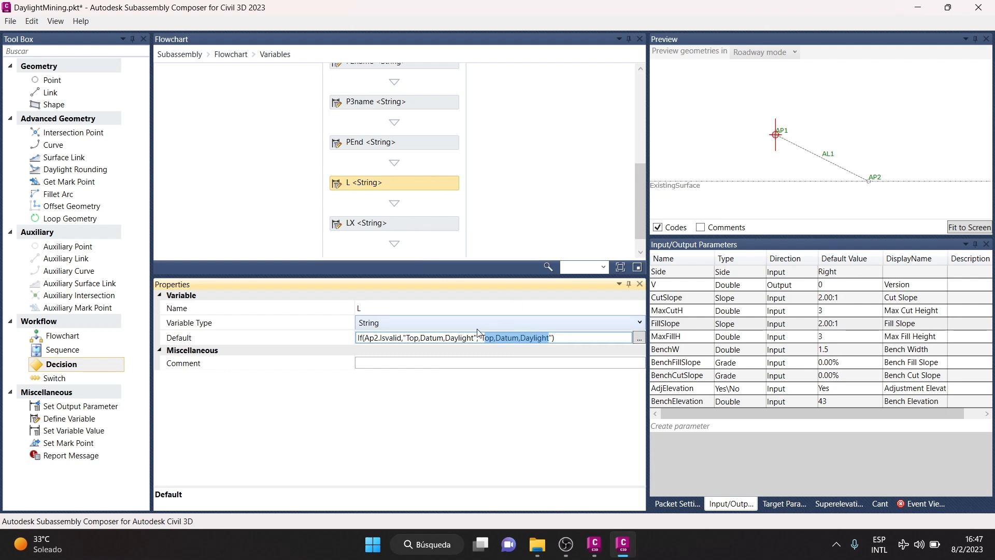
pyautogui.click(461, 337)
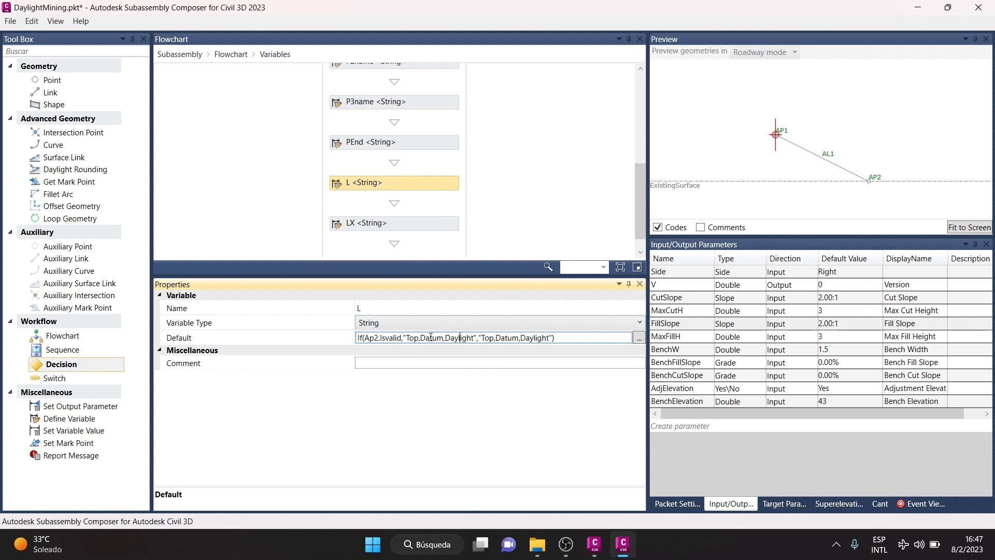
# Examine the Ap2.Isvalid condition and the Daylight_Fill code in the LX variable's default expression
pyautogui.click(410, 223)
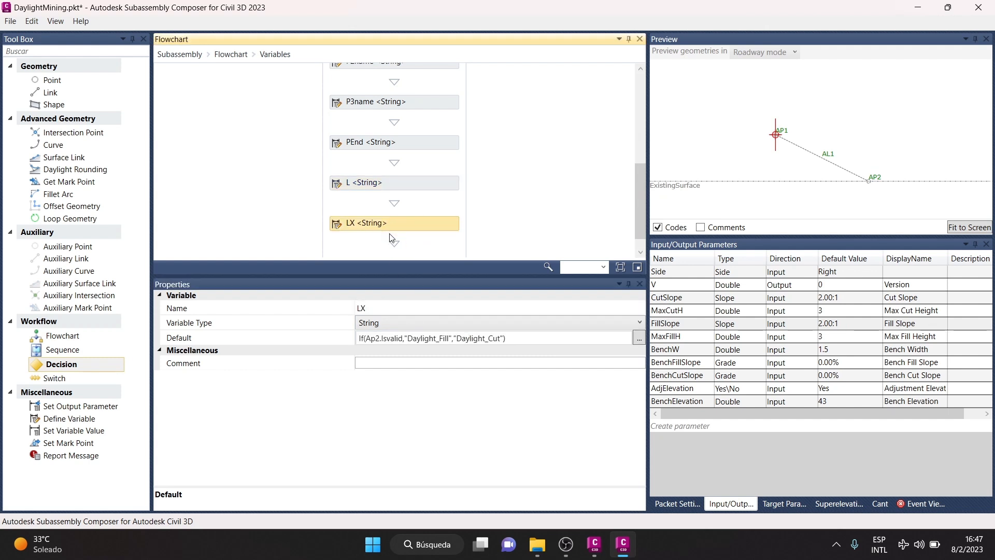
pyautogui.click(399, 339)
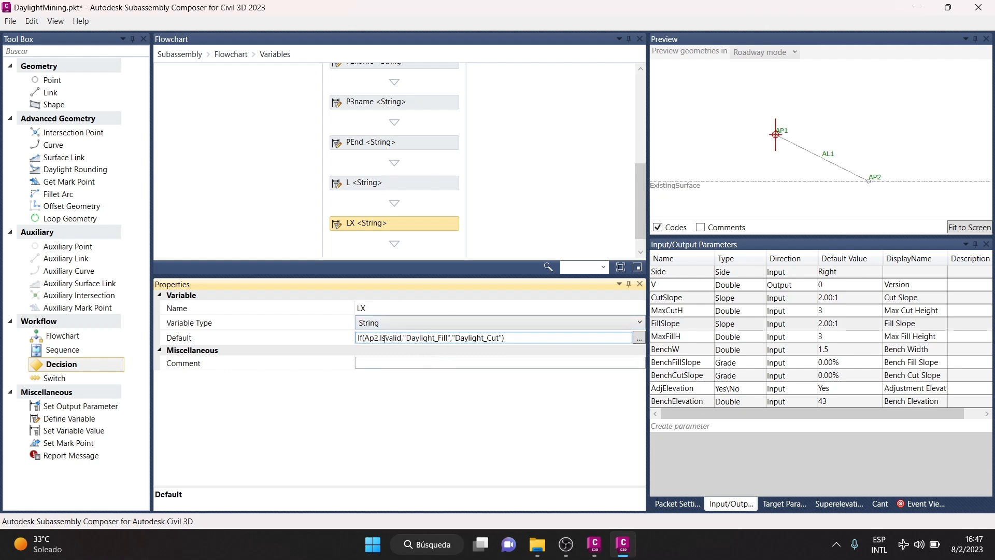
pyautogui.moveTo(406, 338); pyautogui.dragTo(446, 337)
# Recheck the Variables sequence, then connect it to the first Decision in the main flowchart
pyautogui.click(232, 55)
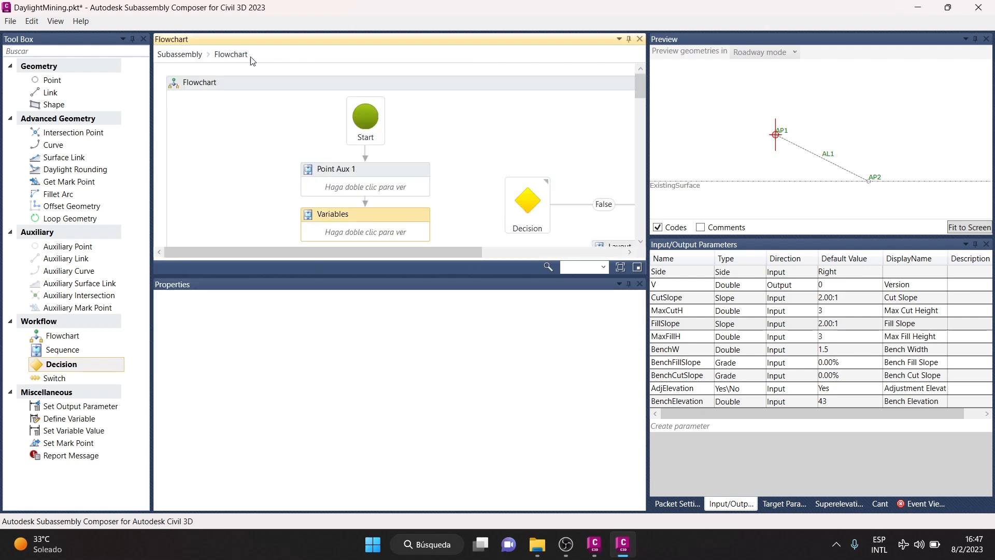
pyautogui.doubleClick(386, 217)
pyautogui.scroll(-2, 405, 163)
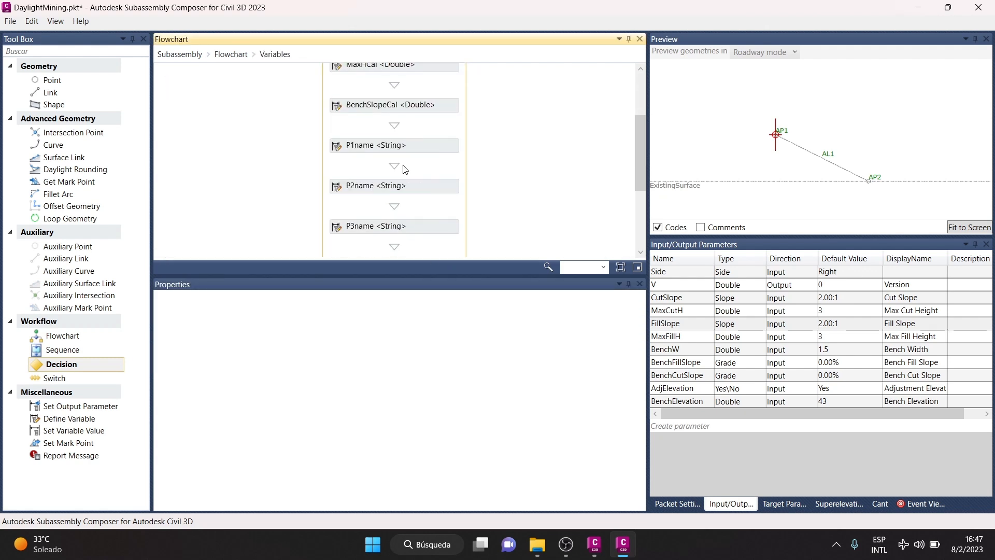
pyautogui.scroll(-2, 406, 169)
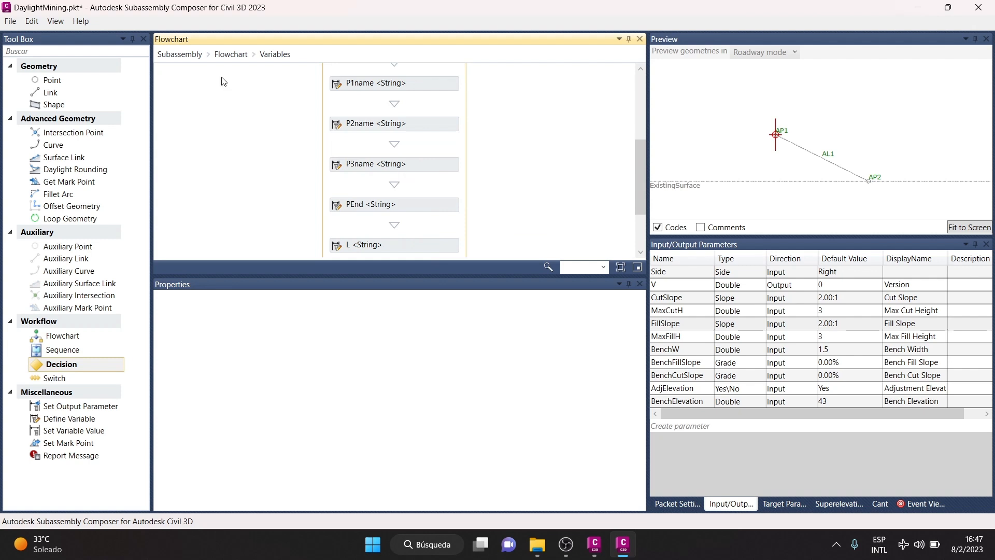
pyautogui.click(231, 54)
pyautogui.scroll(-1, 453, 204)
pyautogui.scroll(4, 464, 196)
pyautogui.moveTo(430, 191); pyautogui.dragTo(529, 153)
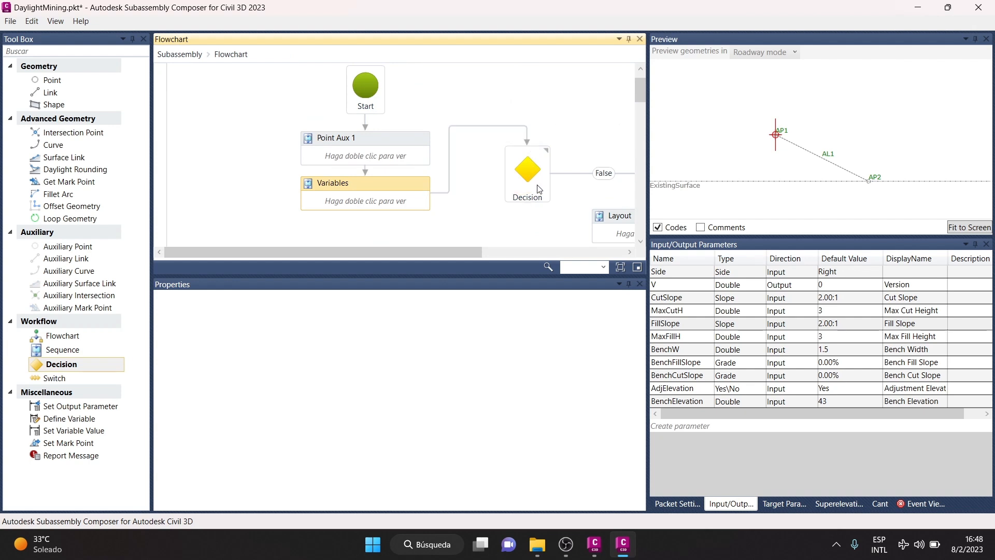
# Examine the first Decision's Sa.islayout=false condition and the Layout sequence on its False branch
pyautogui.moveTo(444, 253); pyautogui.dragTo(554, 254)
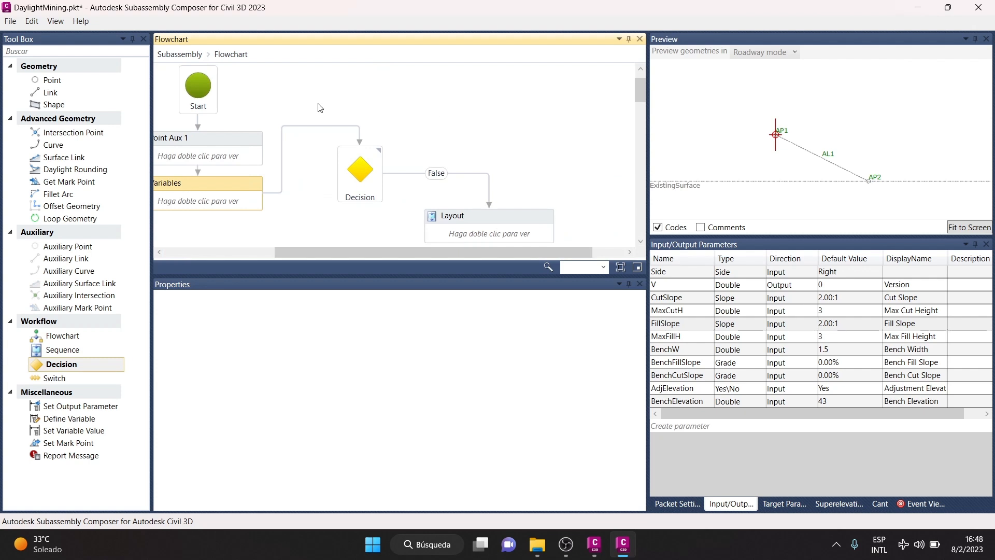
pyautogui.click(362, 182)
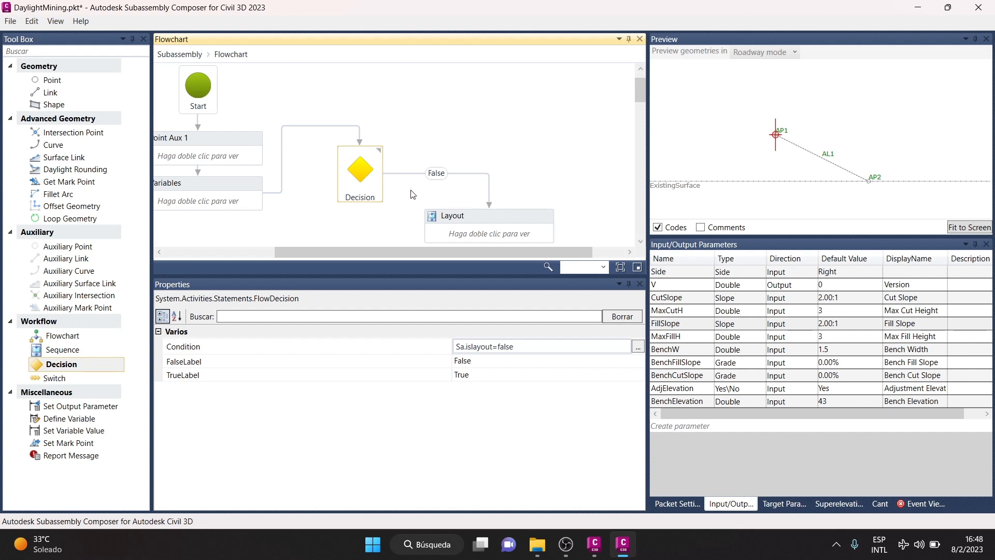
pyautogui.scroll(-3, 417, 132)
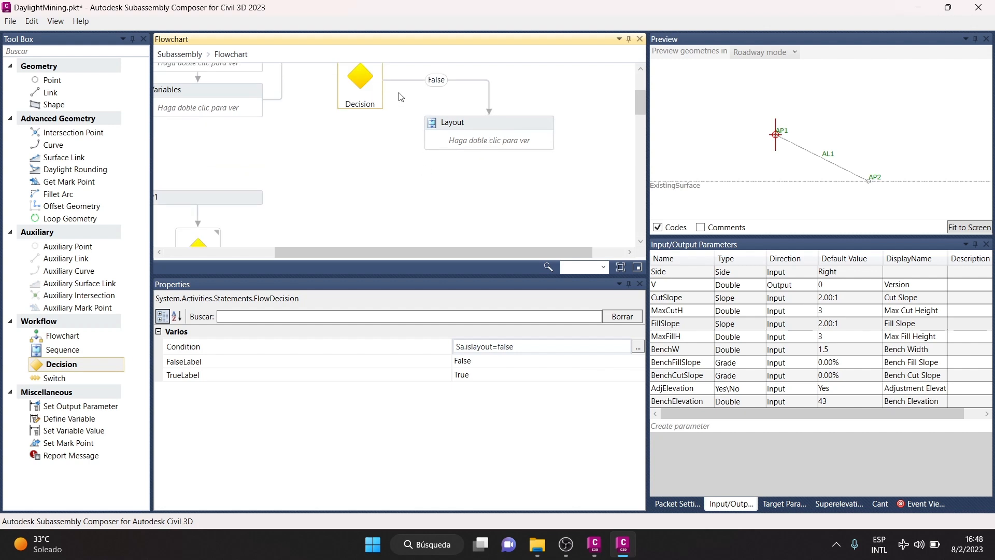
pyautogui.scroll(2, 401, 99)
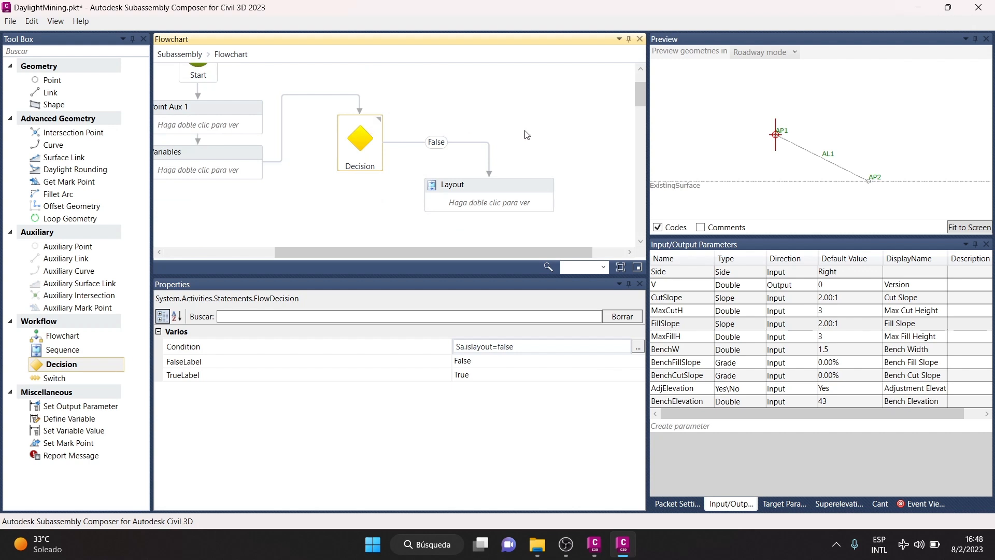
pyautogui.click(513, 188)
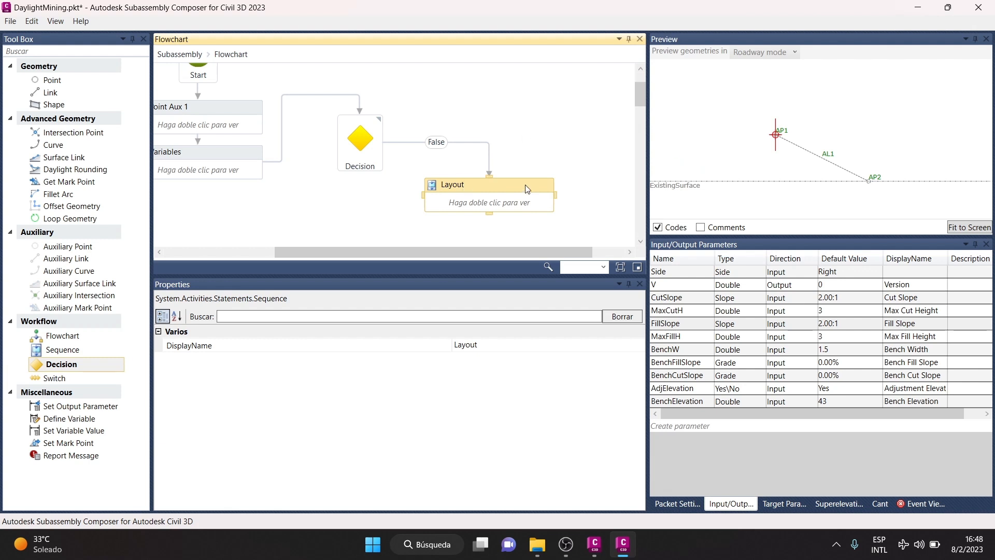
pyautogui.click(352, 149)
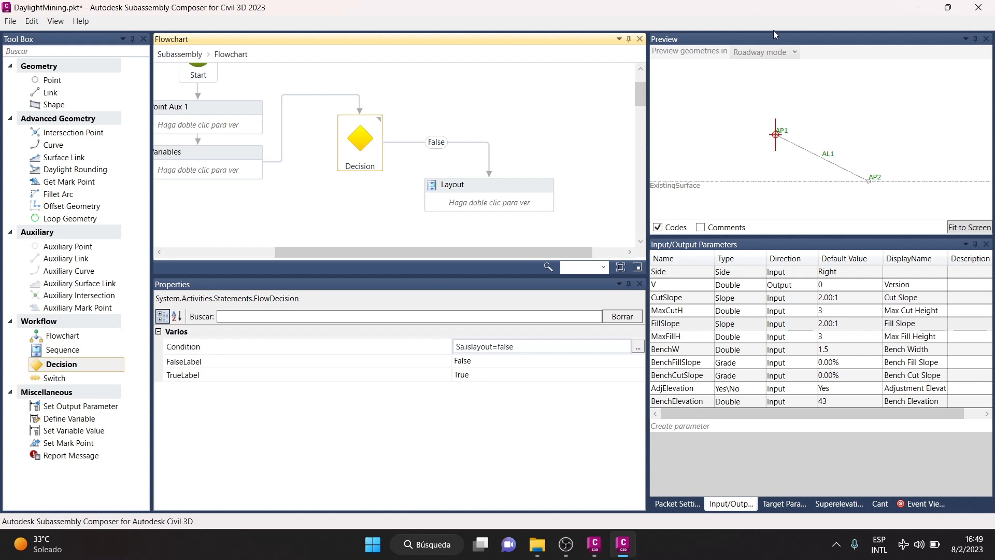
pyautogui.scroll(-3, 342, 98)
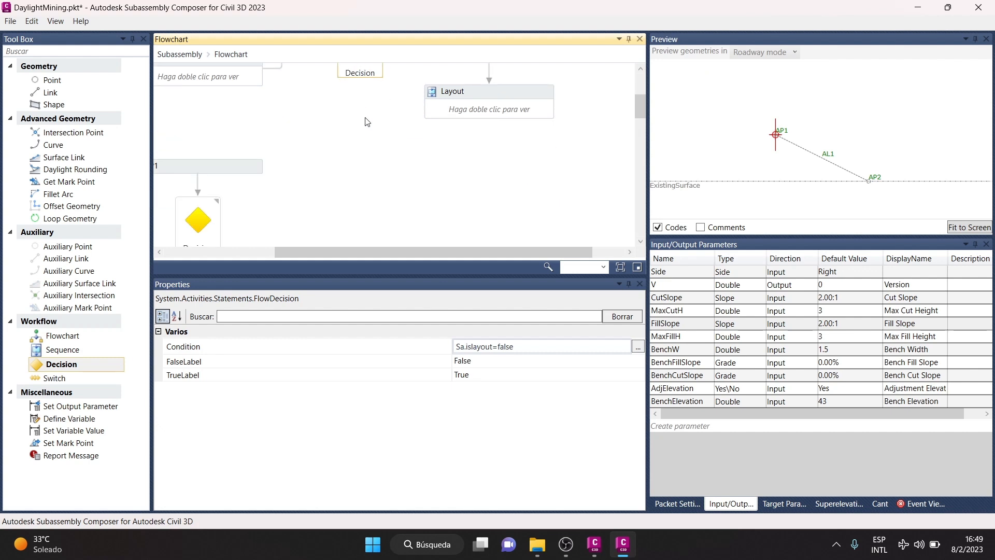
# Connect the True branch of the first Decision to point P1 in the main flowchart
pyautogui.scroll(2, 341, 111)
pyautogui.moveTo(336, 115); pyautogui.dragTo(199, 223)
pyautogui.moveTo(337, 116); pyautogui.dragTo(205, 228)
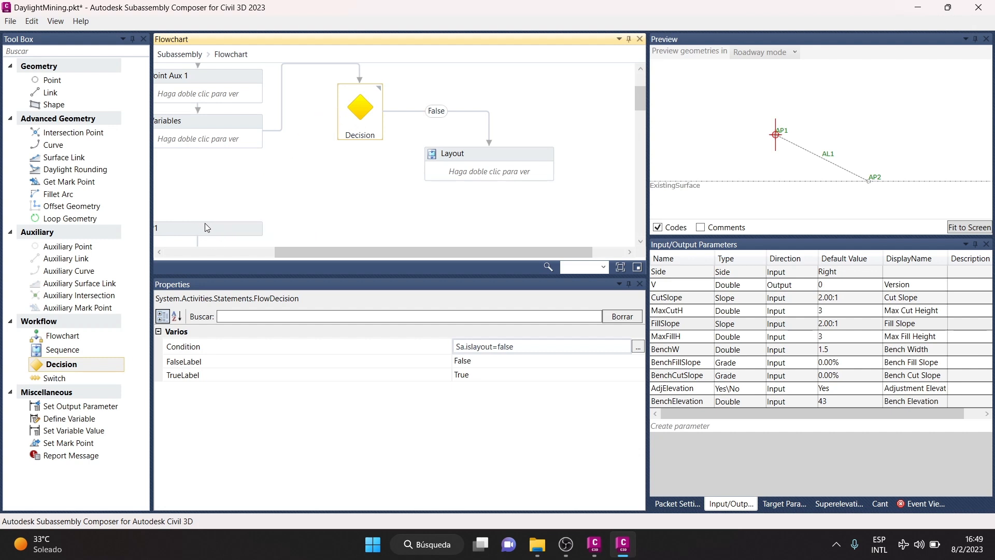
pyautogui.moveTo(335, 113); pyautogui.dragTo(197, 223)
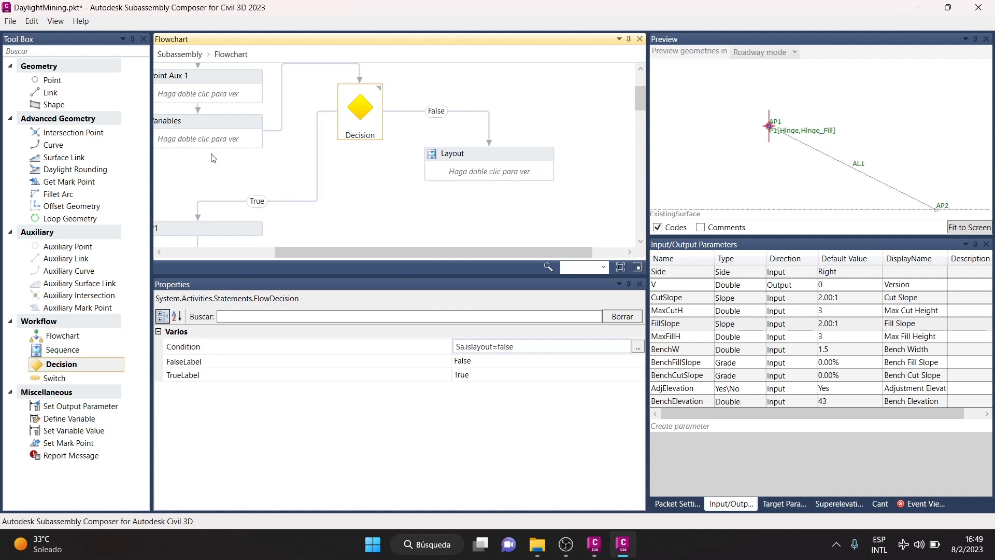
# Examine point P1's P1name point code and its hinge codes in the preview
pyautogui.scroll(-1, 213, 158)
pyautogui.click(227, 169)
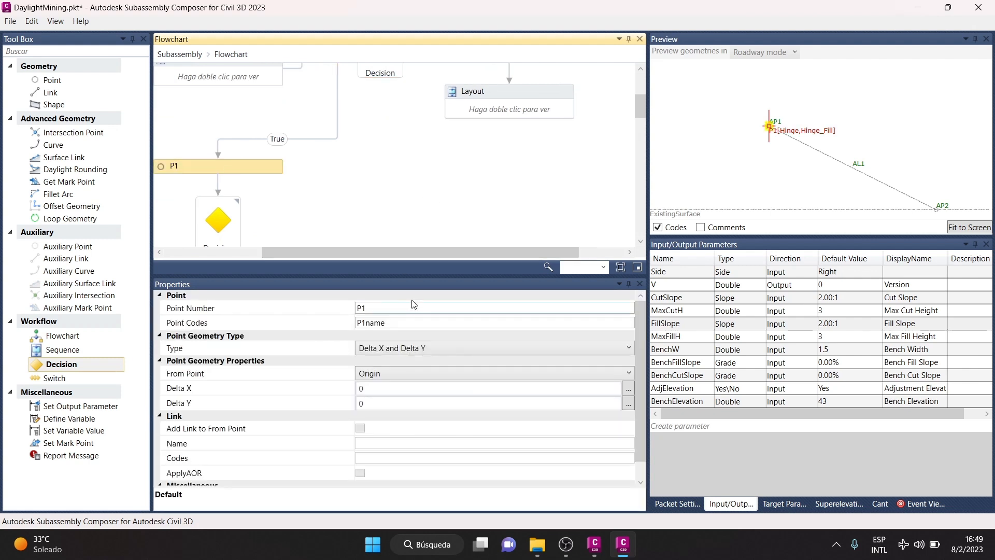
pyautogui.doubleClick(398, 324)
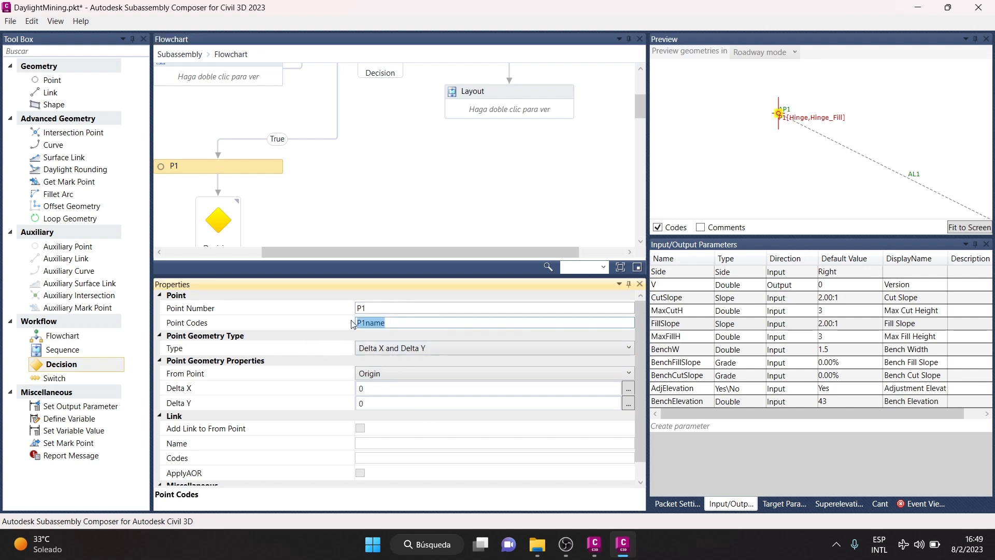
pyautogui.scroll(-2, 889, 137)
pyautogui.moveTo(891, 137); pyautogui.dragTo(813, 151, button='middle')
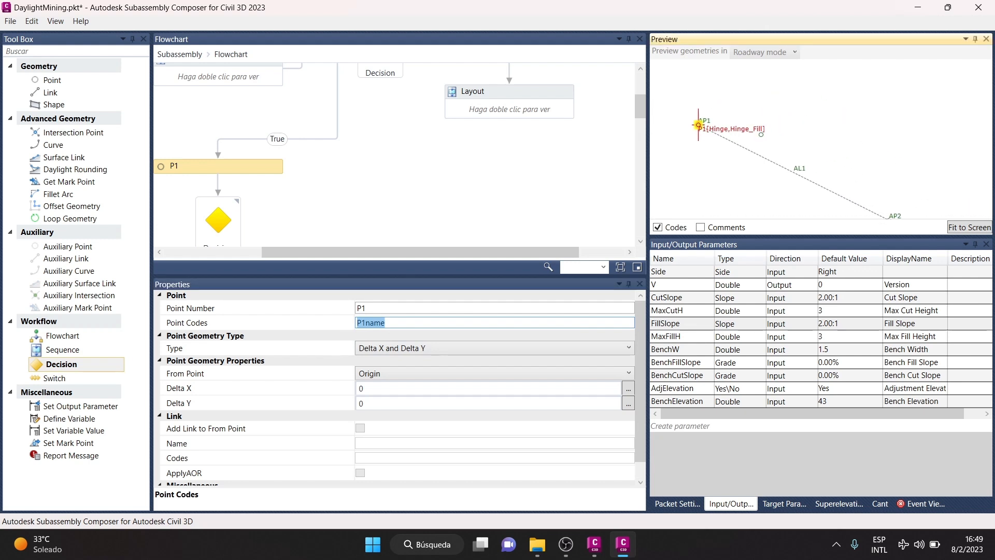
pyautogui.scroll(-1, 798, 169)
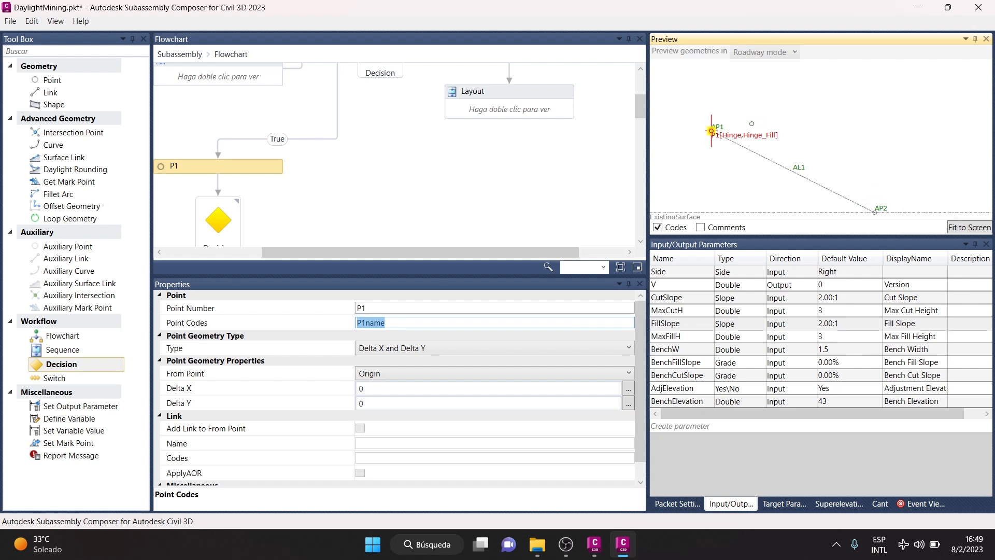
pyautogui.scroll(2, 717, 145)
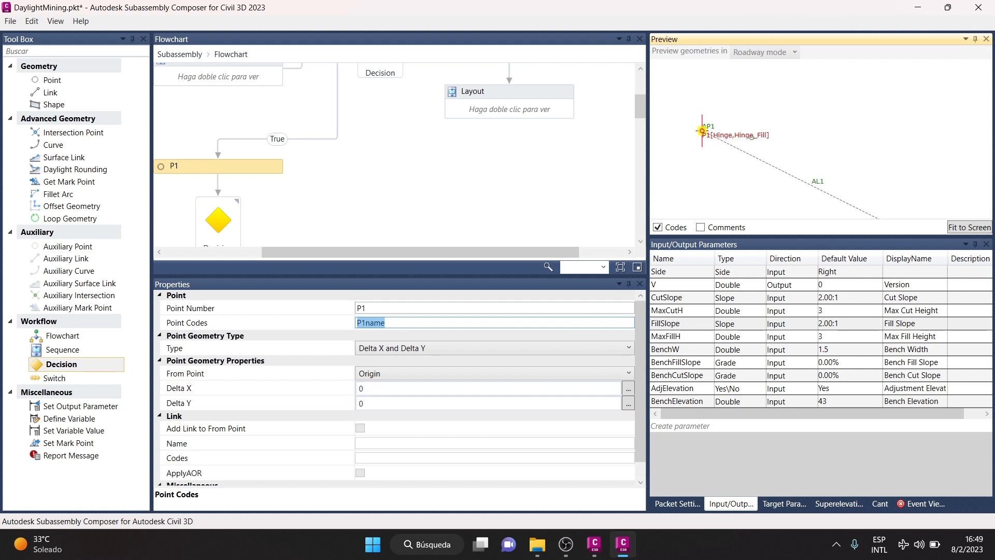
pyautogui.scroll(-2, 757, 136)
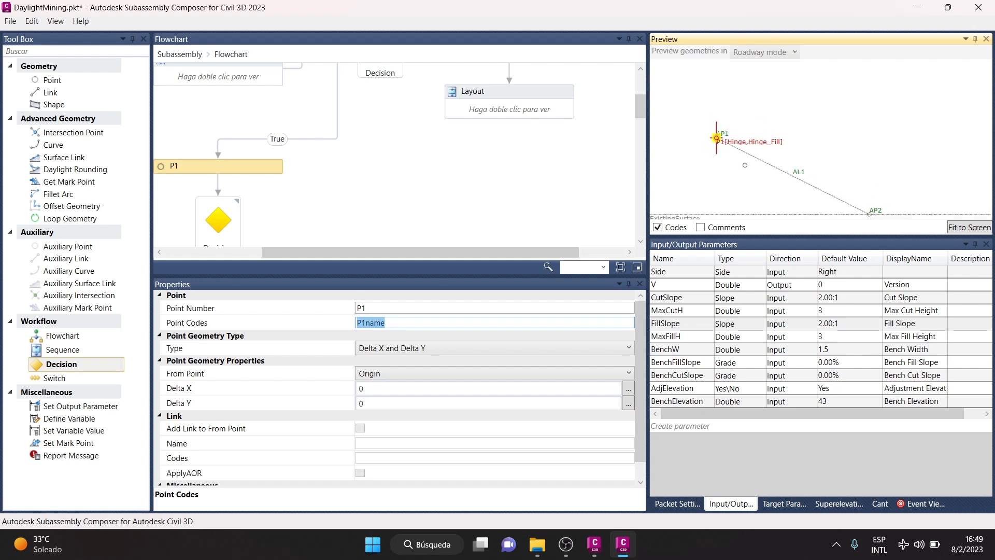
pyautogui.scroll(-2, 716, 141)
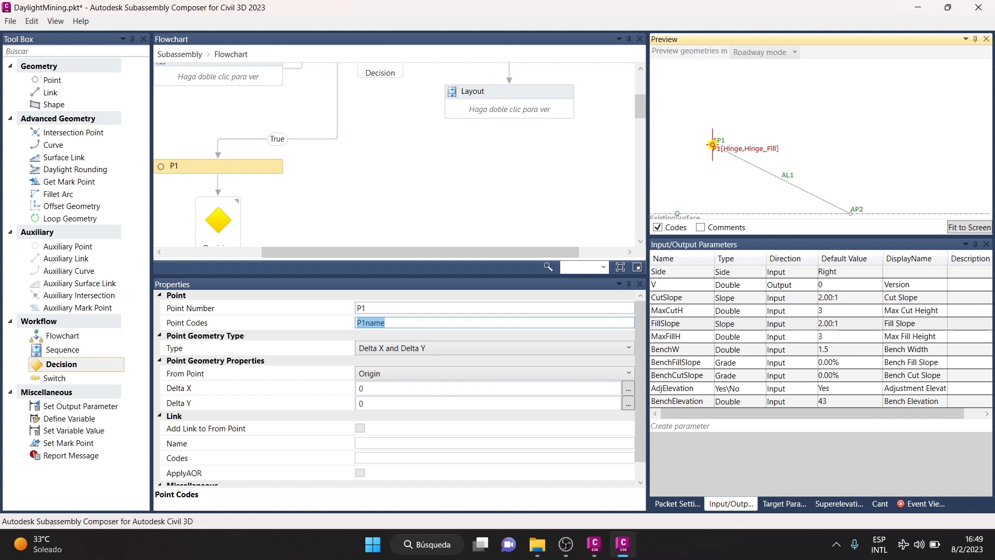
# Move ExistingSurface above and back below P1 in the preview to compare the point's cut and fill hinge codes
pyautogui.moveTo(693, 108); pyautogui.dragTo(692, 108)
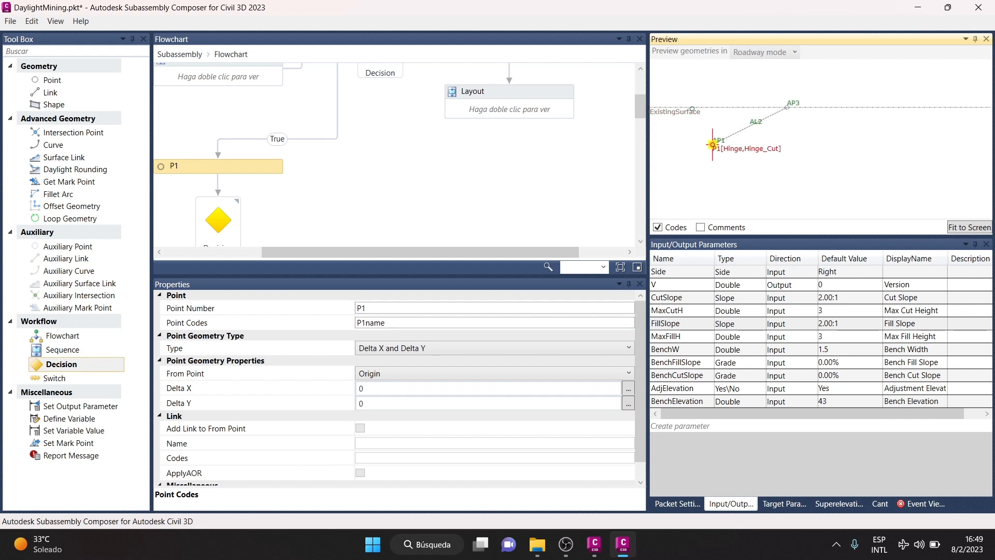
pyautogui.scroll(1, 758, 151)
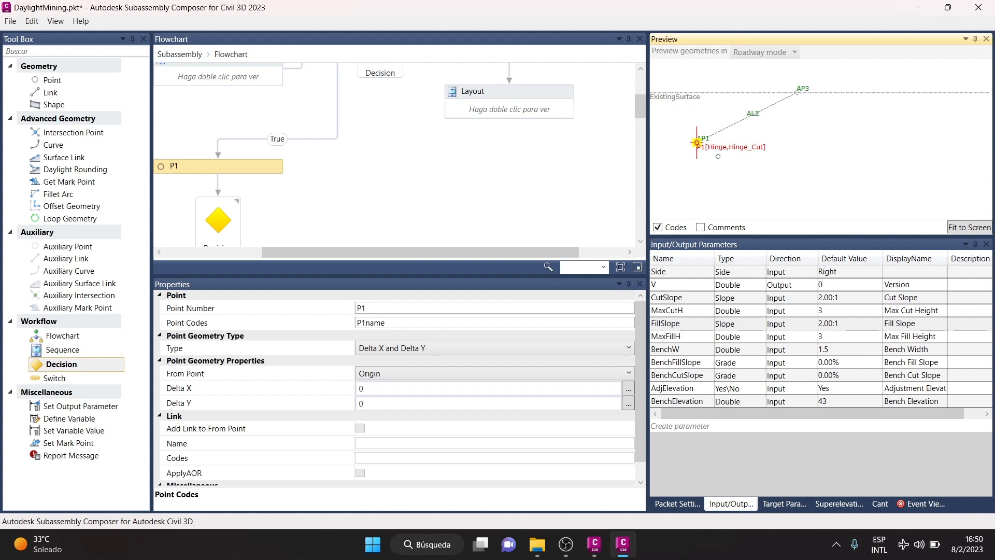
pyautogui.moveTo(670, 98); pyautogui.dragTo(679, 176)
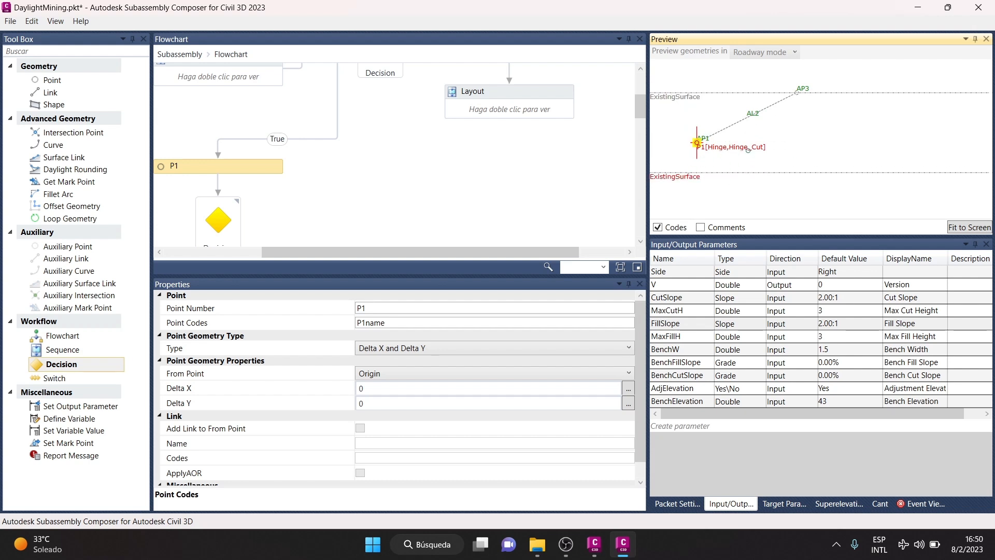
pyautogui.moveTo(748, 150); pyautogui.dragTo(748, 148)
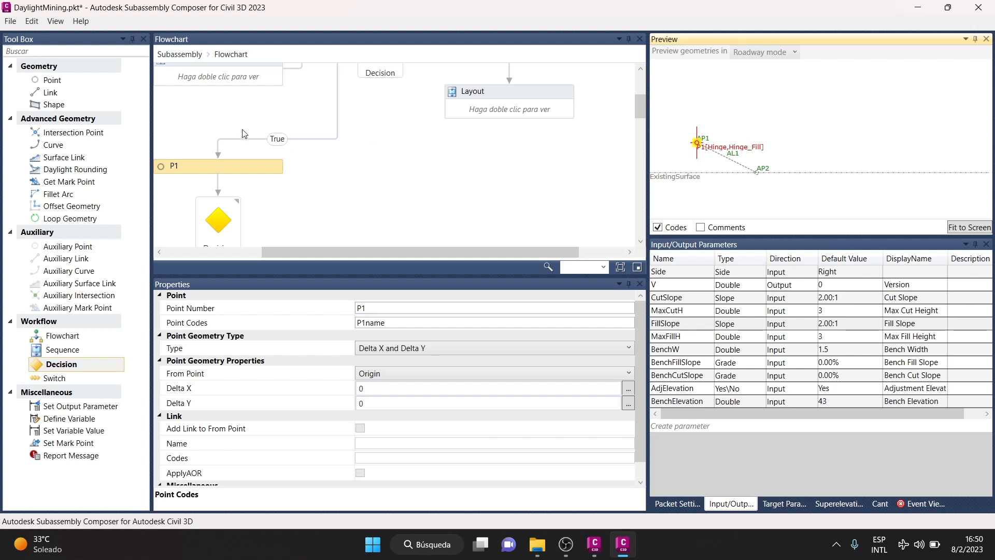
# Examine the full condition of the Decision below P1, which tests MaxFillH with Ap2 and MaxCutH with Ap3
pyautogui.scroll(-1, 204, 138)
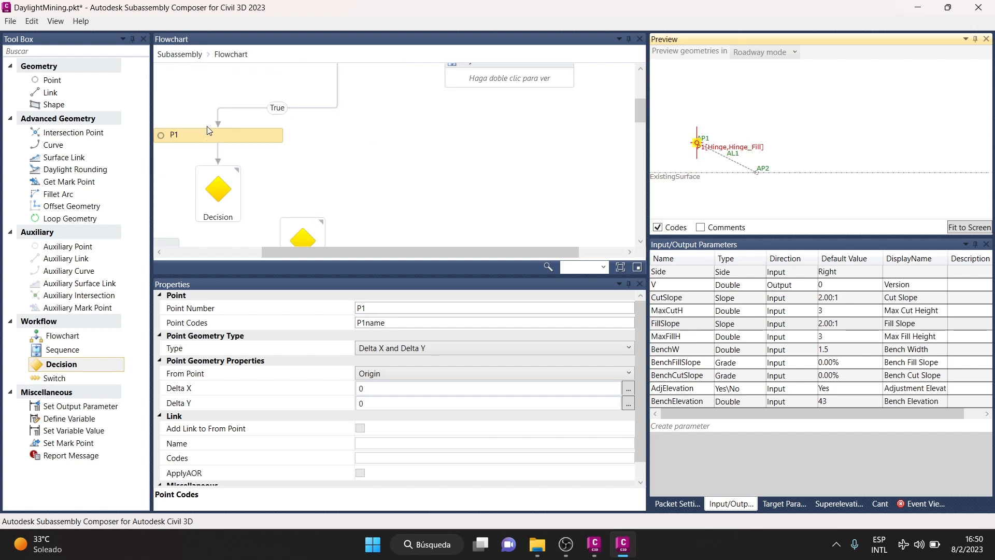
pyautogui.scroll(-2, 226, 167)
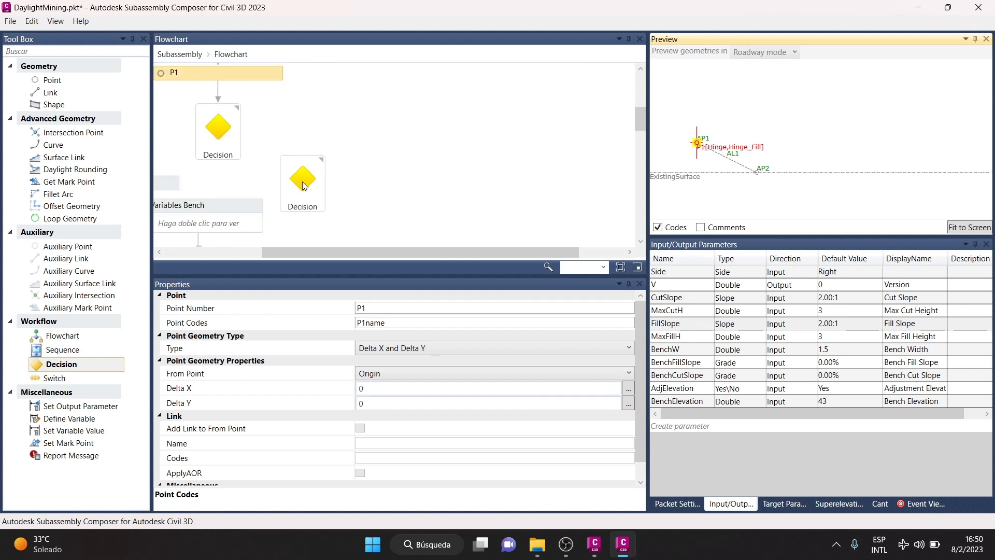
pyautogui.moveTo(382, 247); pyautogui.dragTo(294, 250)
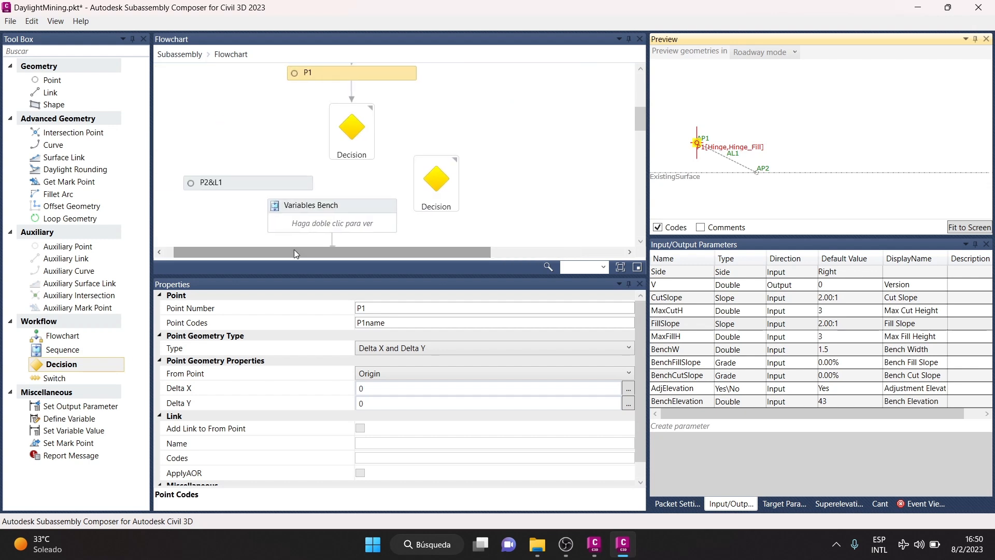
pyautogui.click(356, 132)
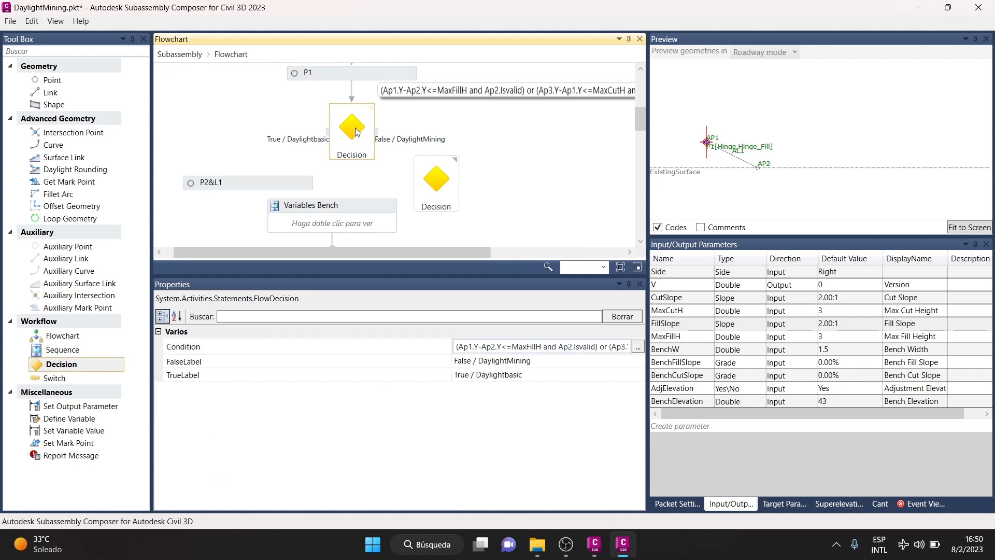
pyautogui.scroll(1, 355, 156)
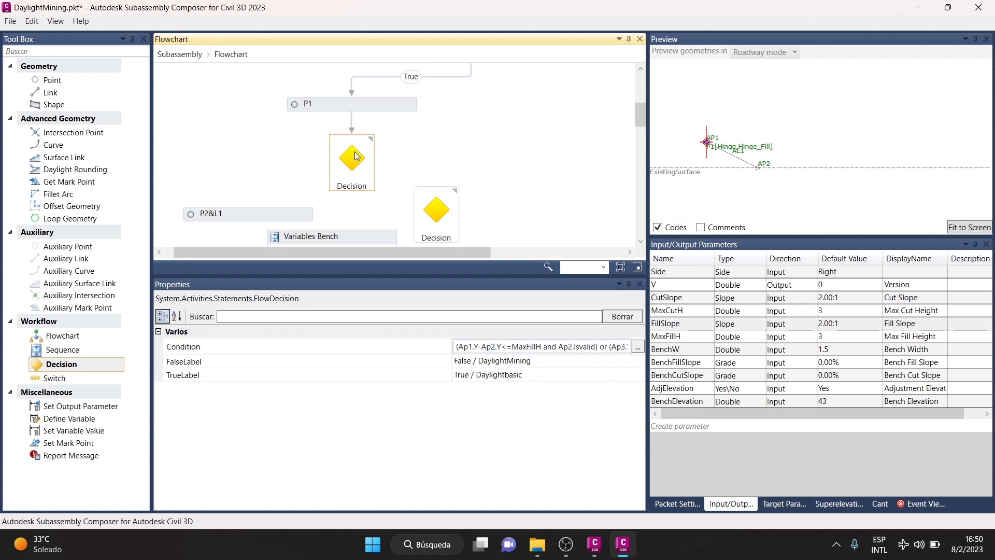
pyautogui.click(638, 346)
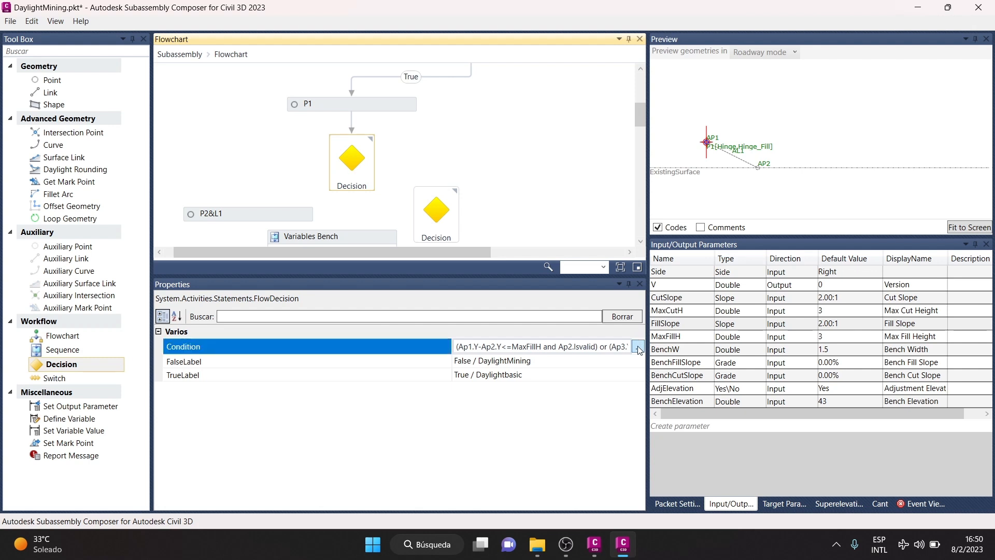
pyautogui.moveTo(509, 215); pyautogui.dragTo(324, 90)
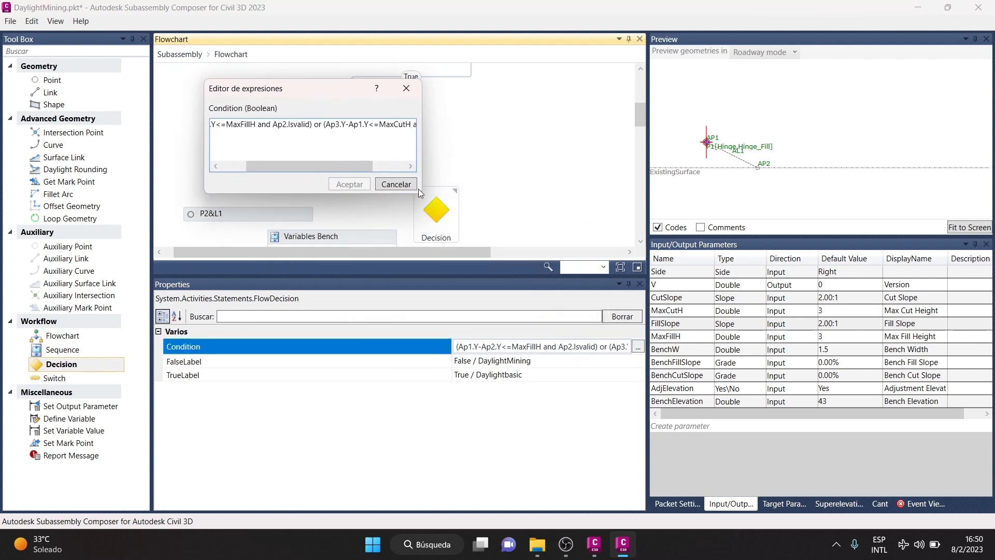
pyautogui.moveTo(421, 191); pyautogui.dragTo(719, 192)
pyautogui.moveTo(496, 91); pyautogui.dragTo(370, 322)
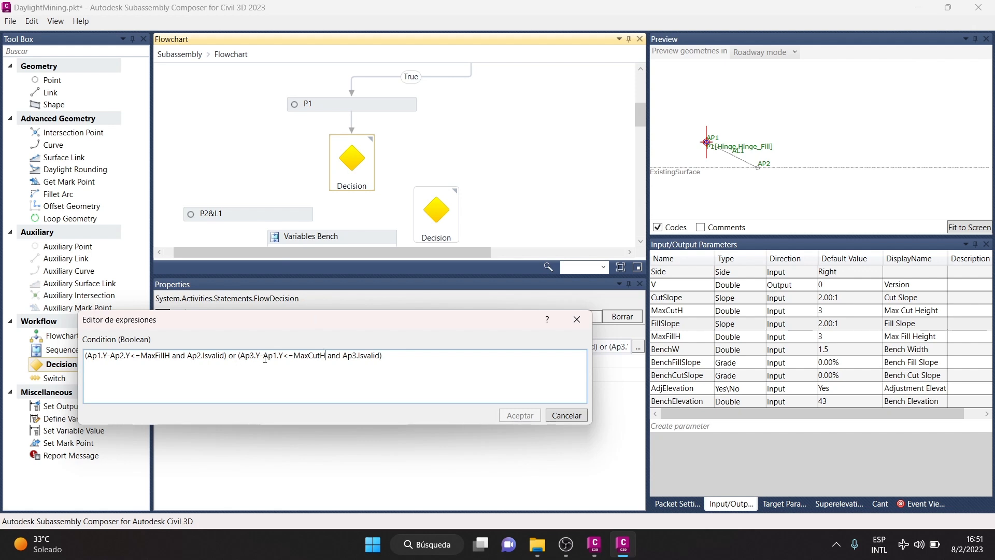
pyautogui.click(576, 319)
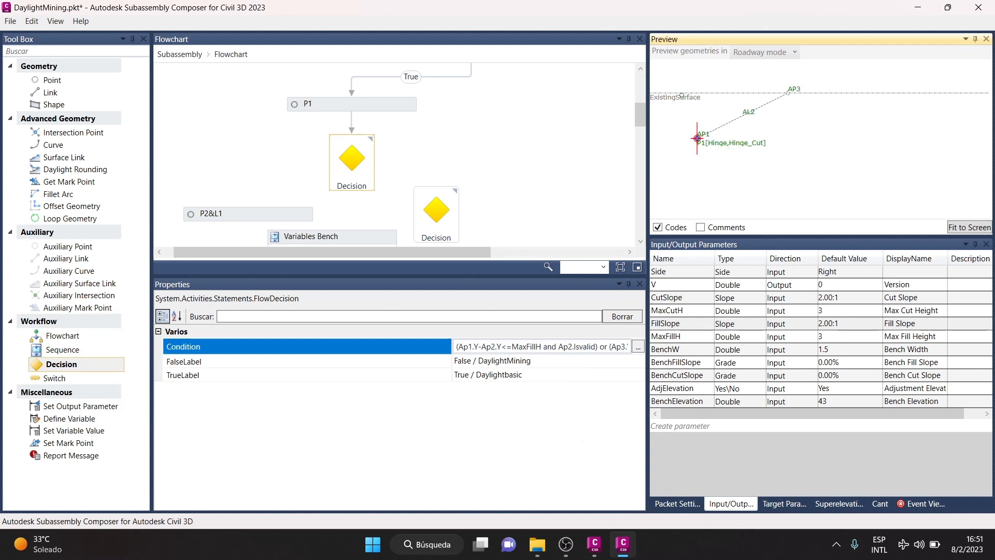
# Recheck the MaxFillH and MaxCutH condition of the Decision below P1 with the surface in cut
pyautogui.click(358, 165)
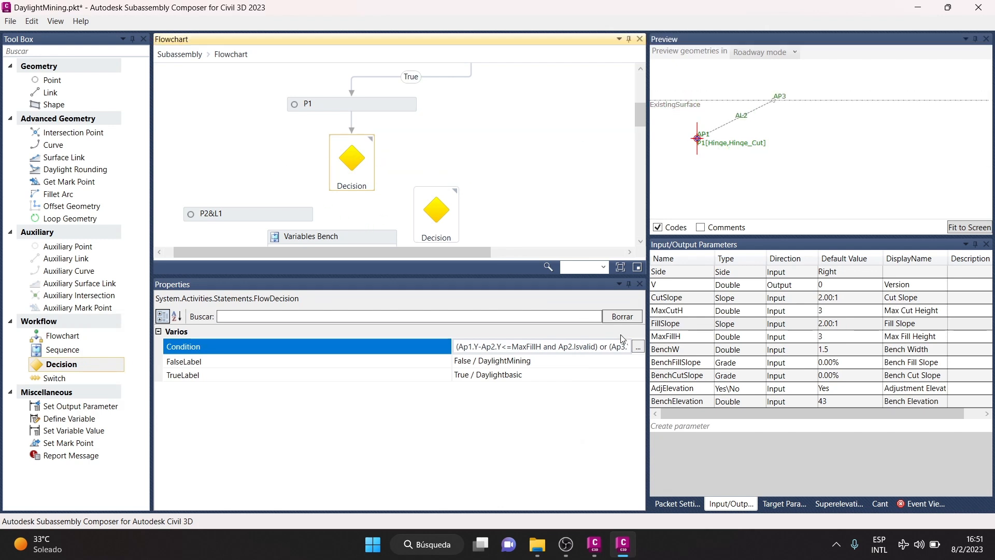
pyautogui.click(638, 347)
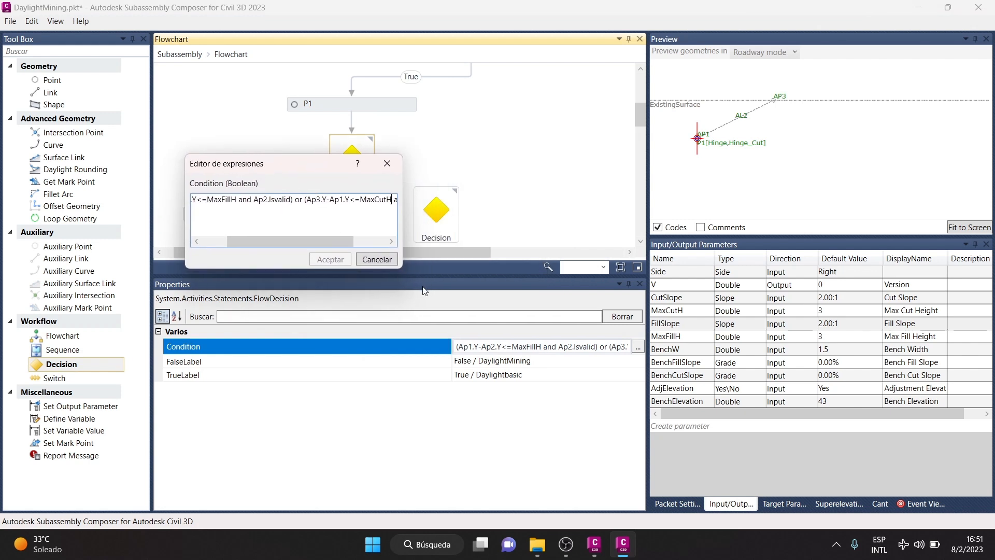
pyautogui.moveTo(400, 265); pyautogui.dragTo(652, 267)
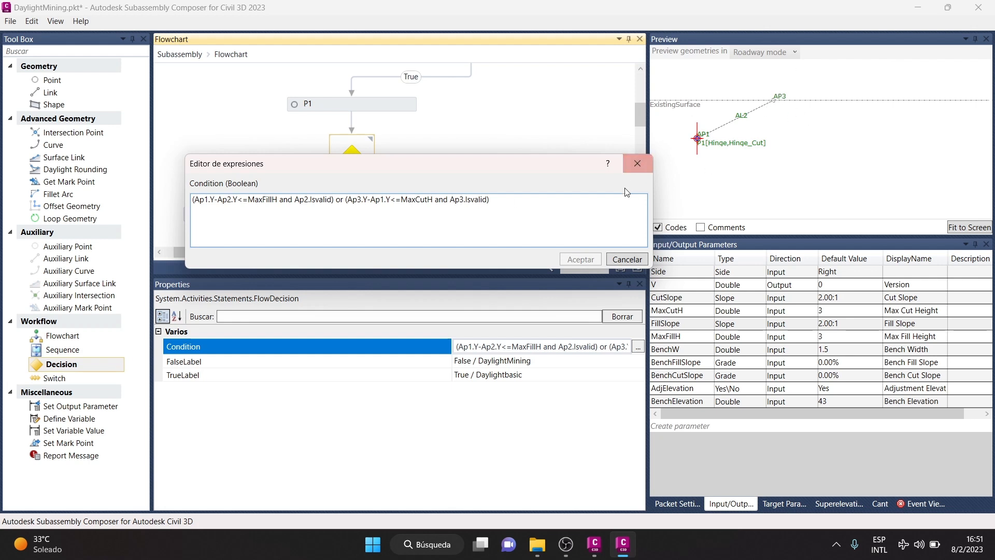
pyautogui.moveTo(536, 165); pyautogui.dragTo(541, 263)
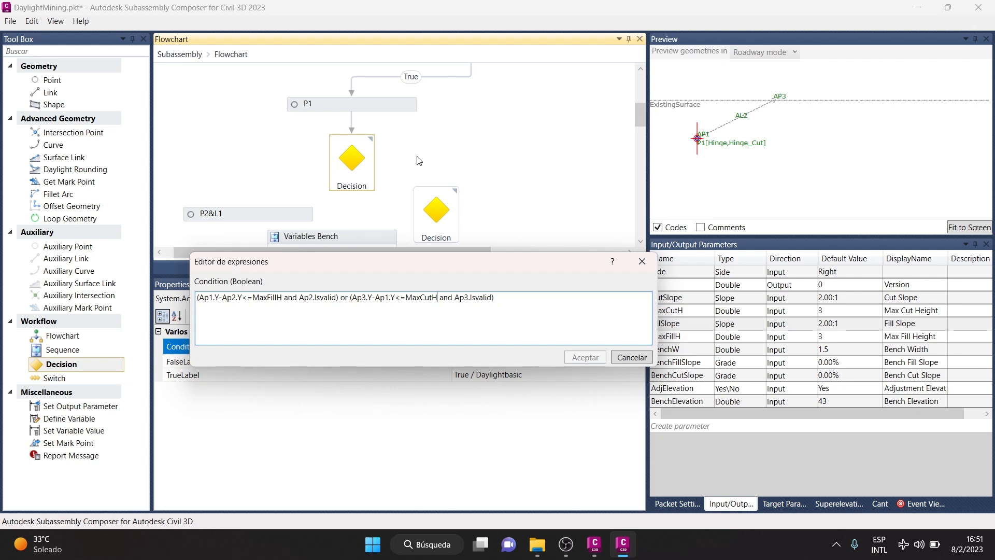
pyautogui.click(642, 261)
# Connect the second Decision's True / Daylightbasic branch to P2&L1 and review P2's Pend point code and Slope to Surface geometry
pyautogui.moveTo(328, 162); pyautogui.dragTo(248, 208)
pyautogui.click(274, 212)
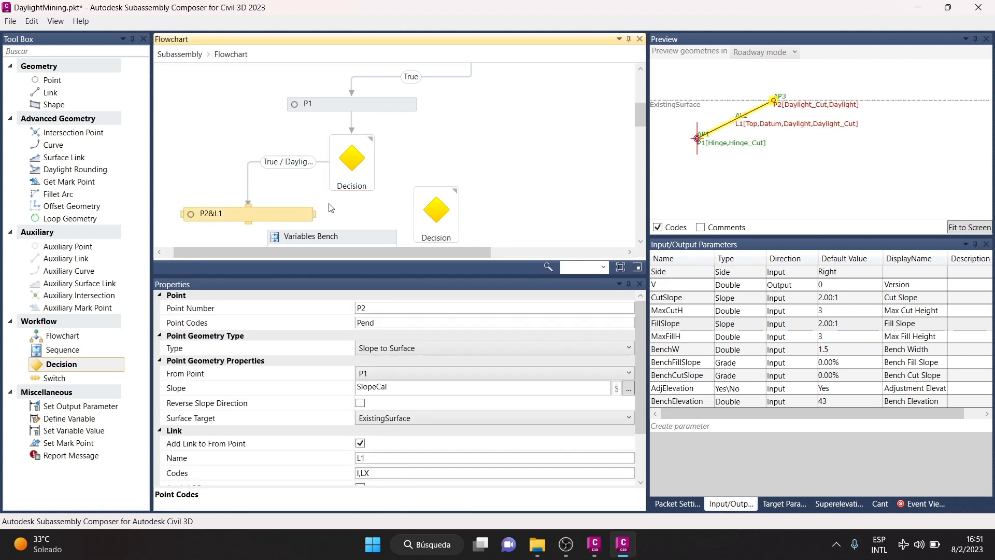
pyautogui.click(375, 307)
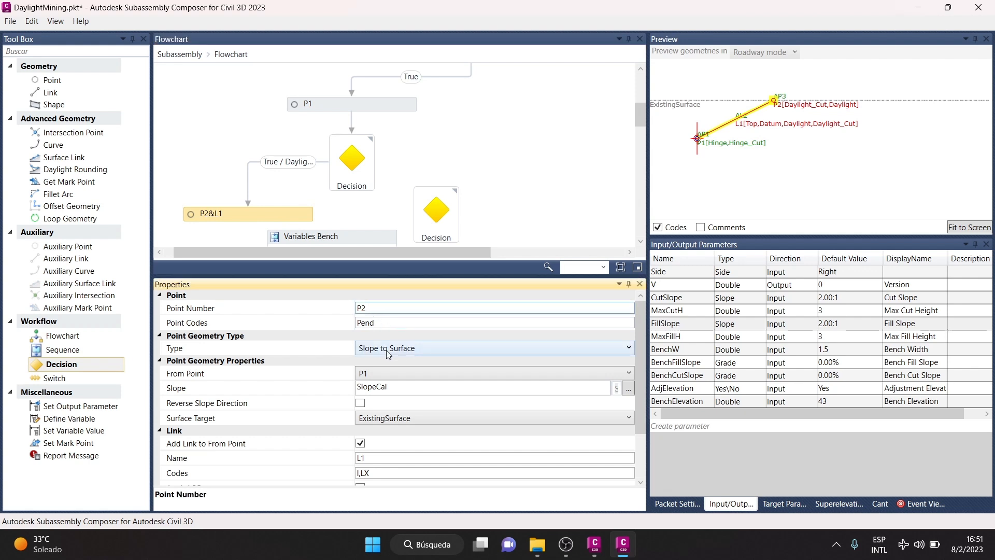
pyautogui.doubleClick(374, 322)
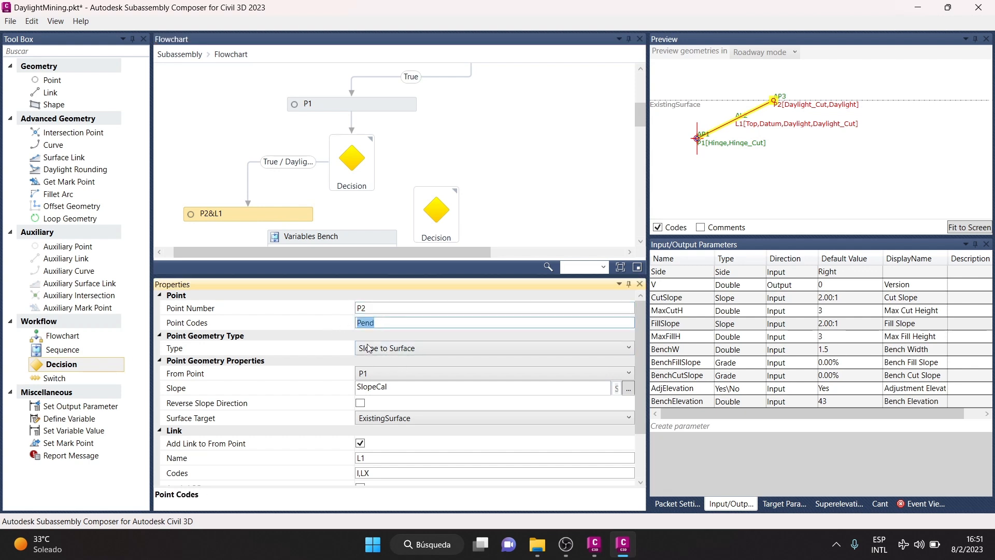
pyautogui.scroll(1, 789, 103)
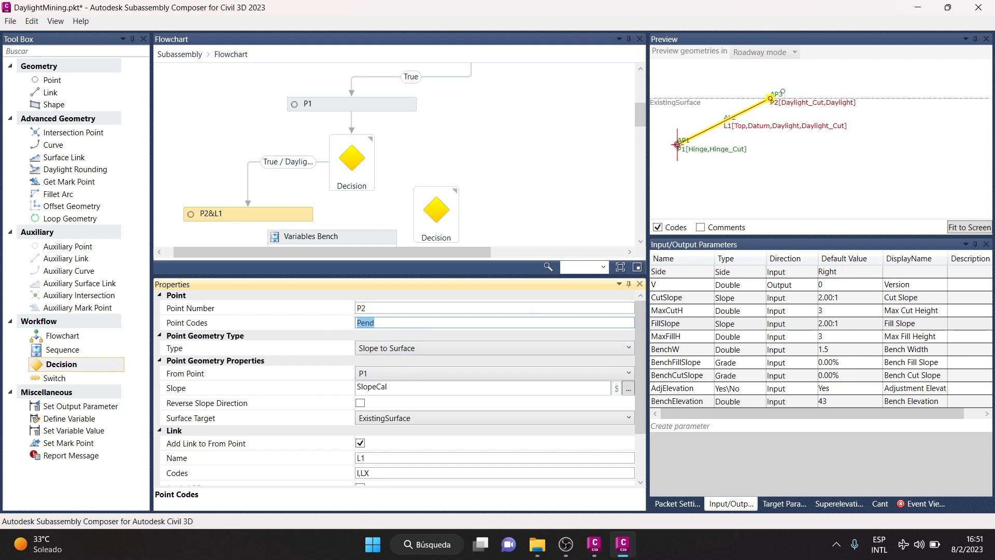
# Raise ExistingSurface in the preview to about 2.27 and check its preview value in the target parameters
pyautogui.click(784, 503)
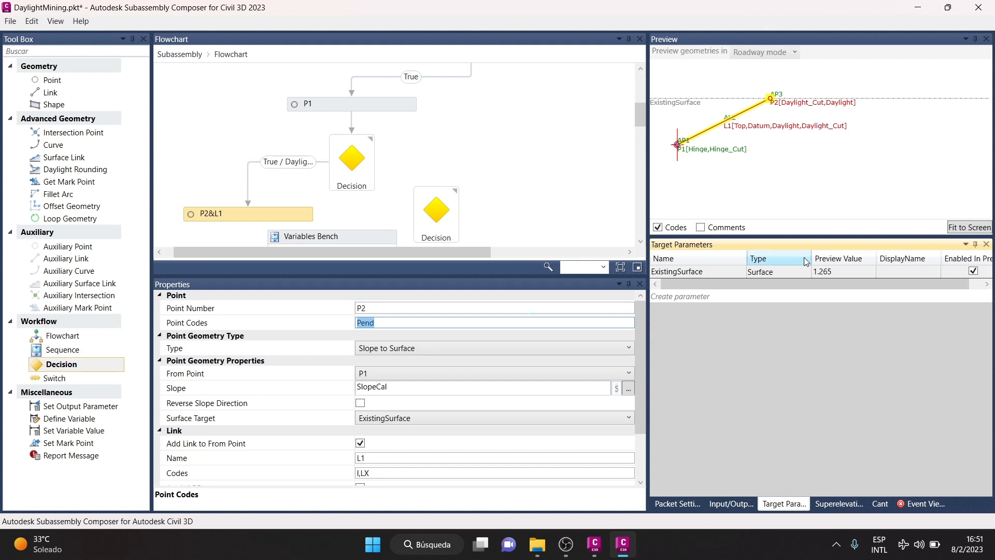
pyautogui.click(731, 503)
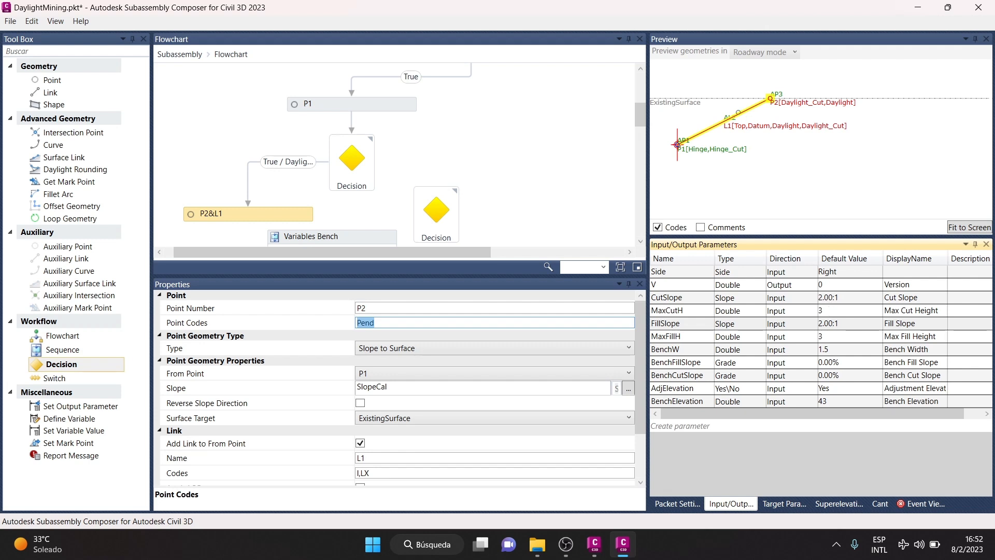
pyautogui.moveTo(680, 113); pyautogui.dragTo(681, 107)
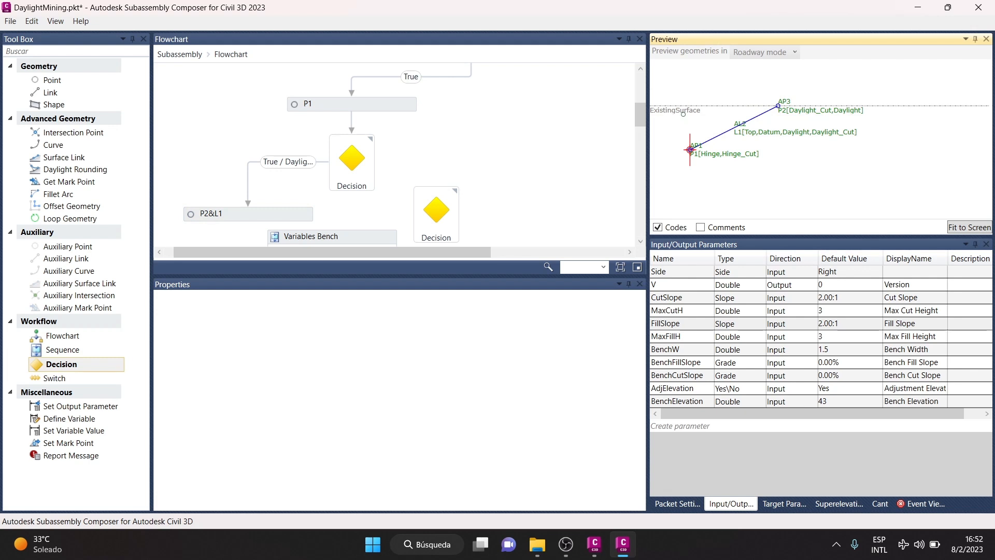
pyautogui.moveTo(693, 110); pyautogui.dragTo(705, 86)
pyautogui.click(780, 504)
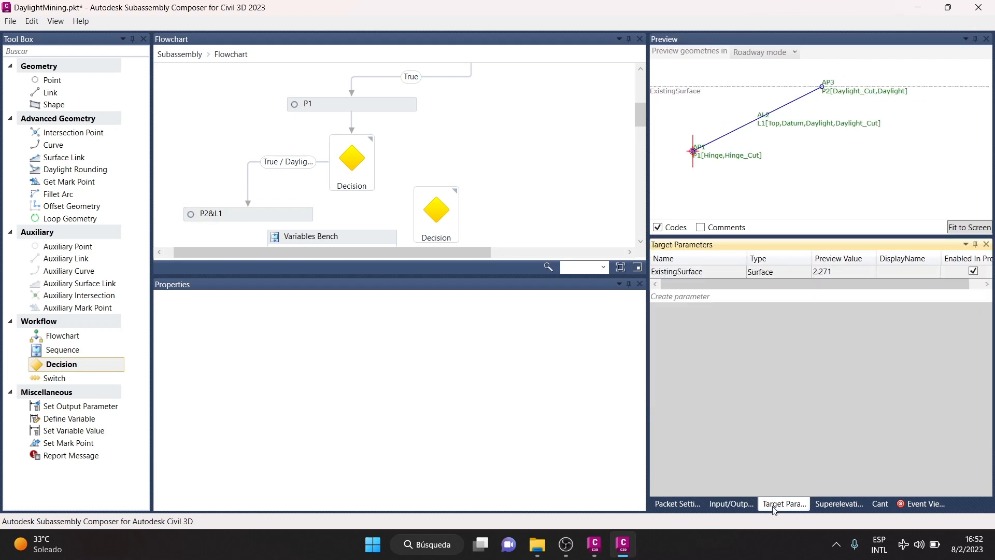
pyautogui.scroll(-3, 798, 161)
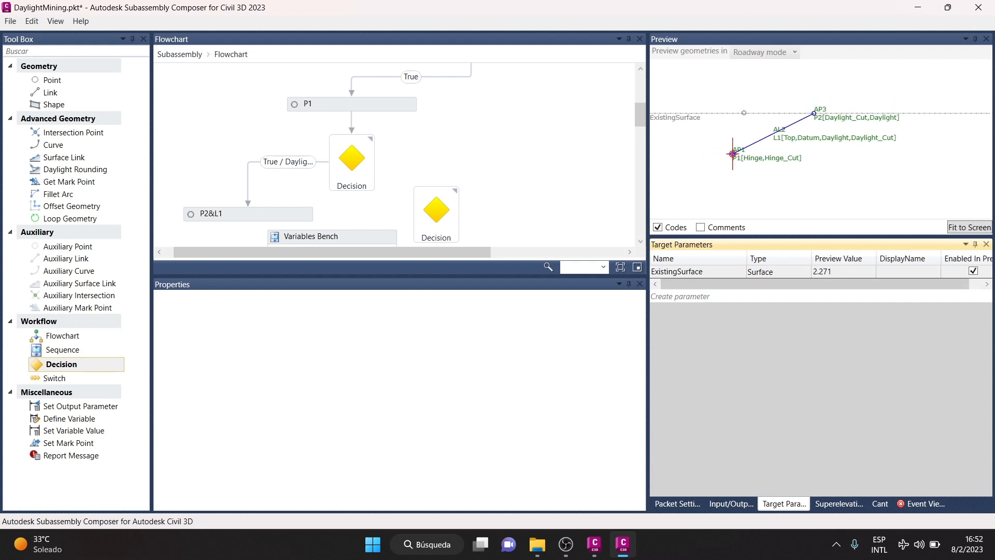
# Test ExistingSurface in the preview at about 4.79 in cut and at about -4.59 in fill
pyautogui.moveTo(697, 114); pyautogui.dragTo(741, 82)
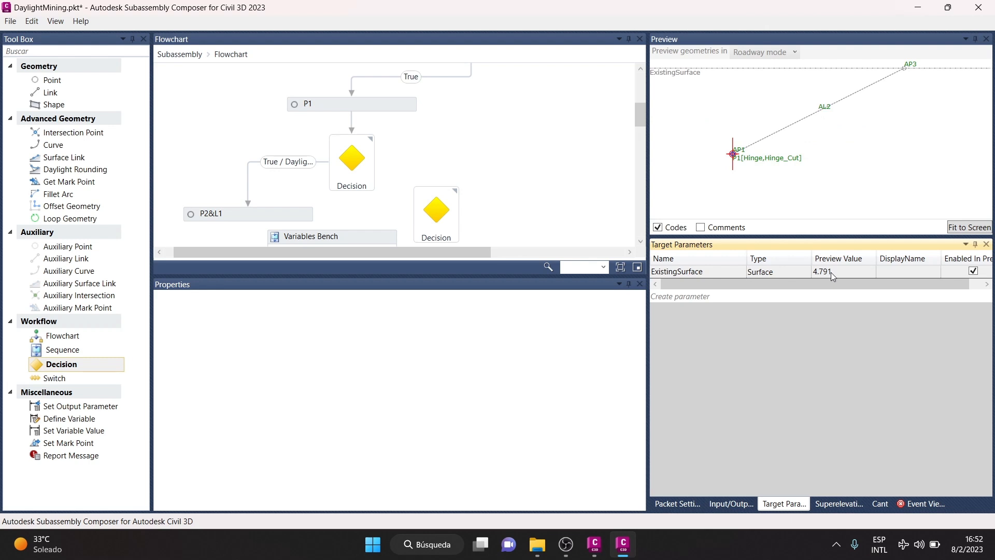
pyautogui.moveTo(350, 166)
pyautogui.scroll(-3, 767, 104)
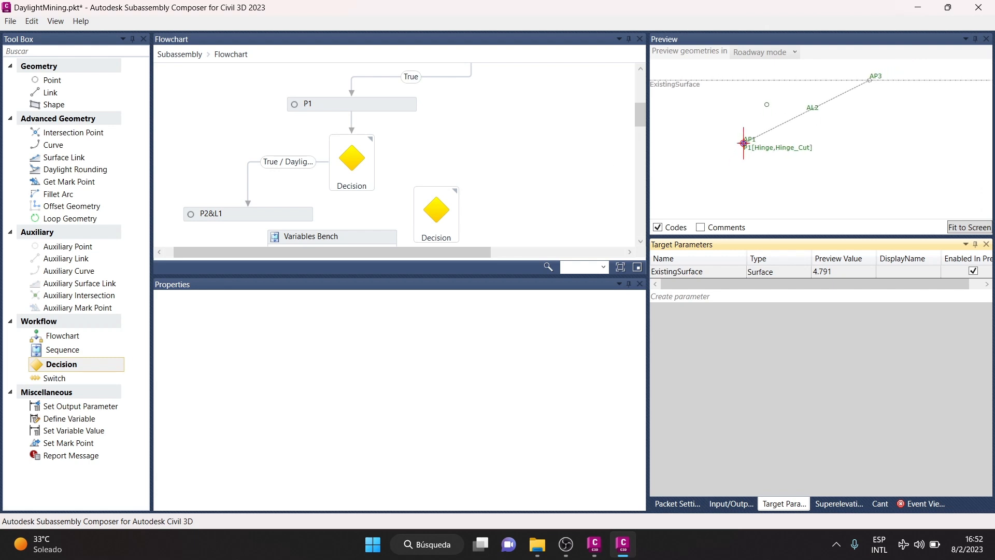
pyautogui.moveTo(680, 85); pyautogui.dragTo(706, 209)
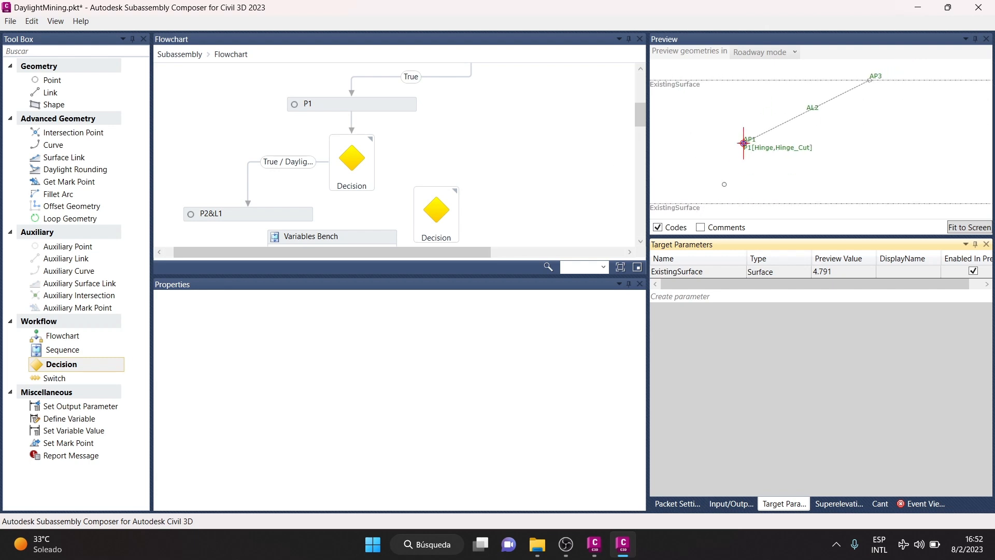
pyautogui.scroll(-3, 772, 134)
pyautogui.scroll(2, 698, 196)
pyautogui.scroll(1, 753, 192)
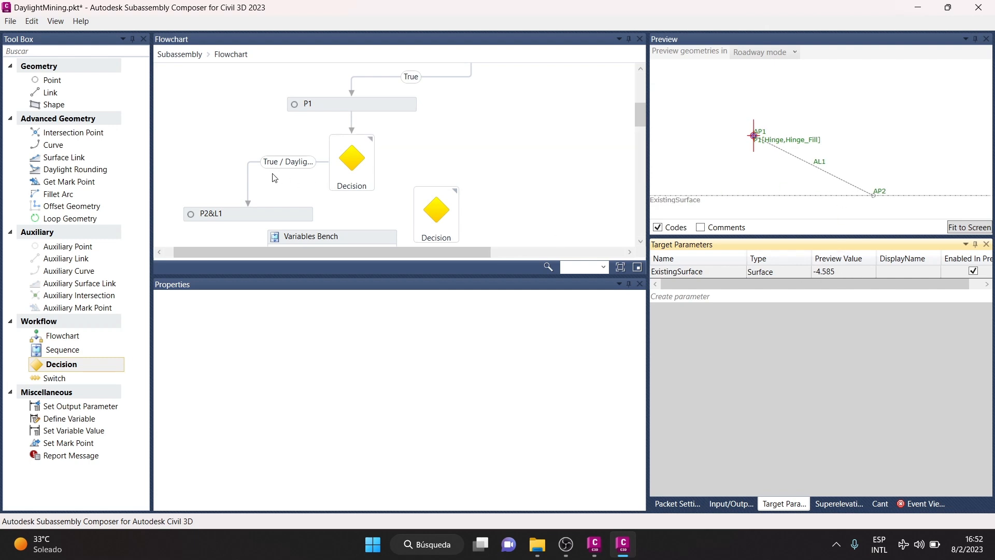
# Show the input/output parameters, select P2&L1 and raise ExistingSurface closer to P1 in fill to inspect the P2 and L1 preview codes
pyautogui.click(731, 503)
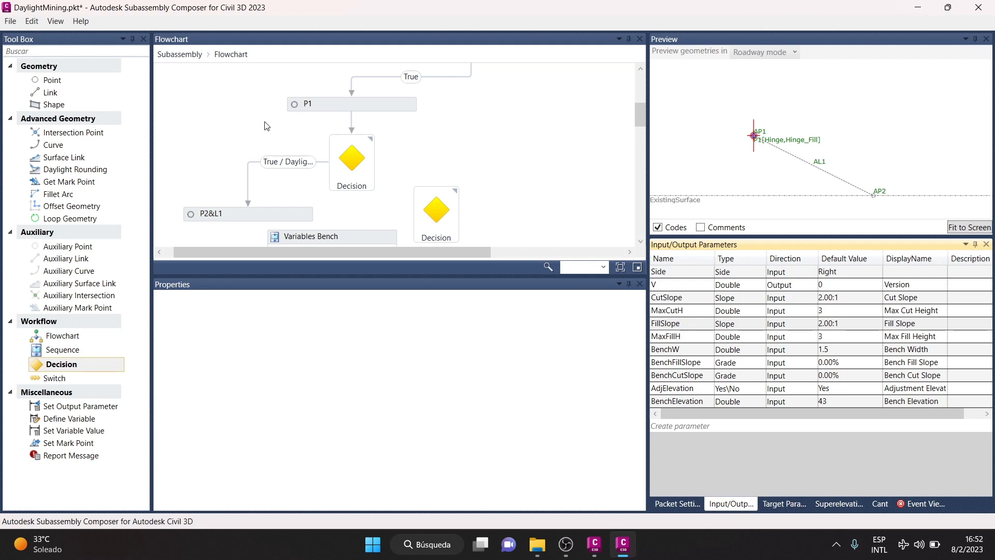
pyautogui.click(270, 217)
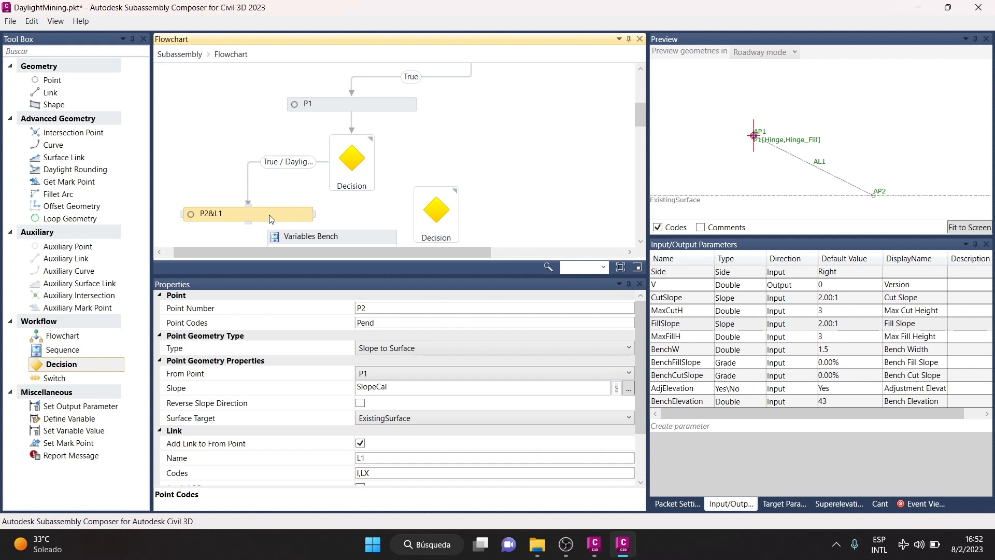
pyautogui.click(684, 197)
pyautogui.moveTo(684, 198); pyautogui.dragTo(692, 170)
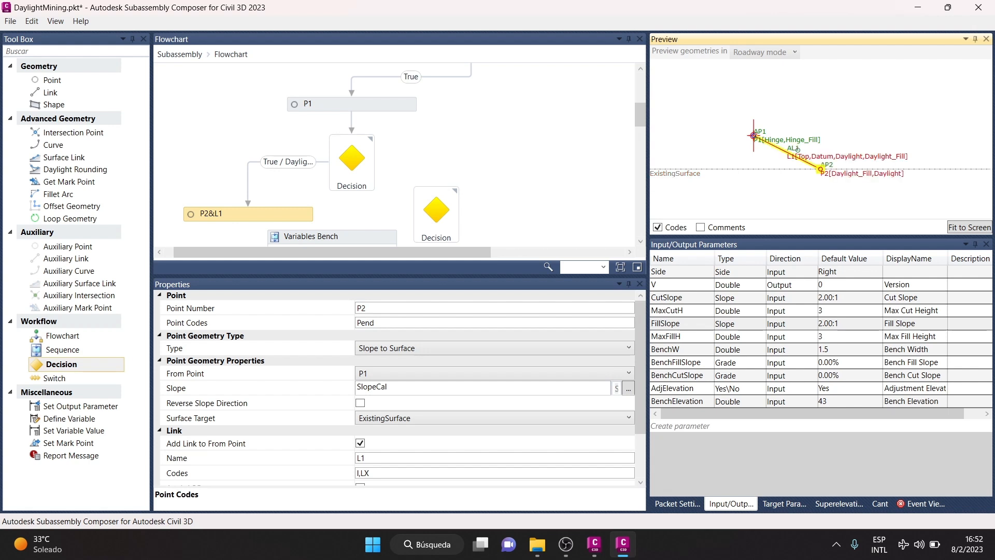
pyautogui.scroll(1, 839, 156)
pyautogui.scroll(3, 848, 172)
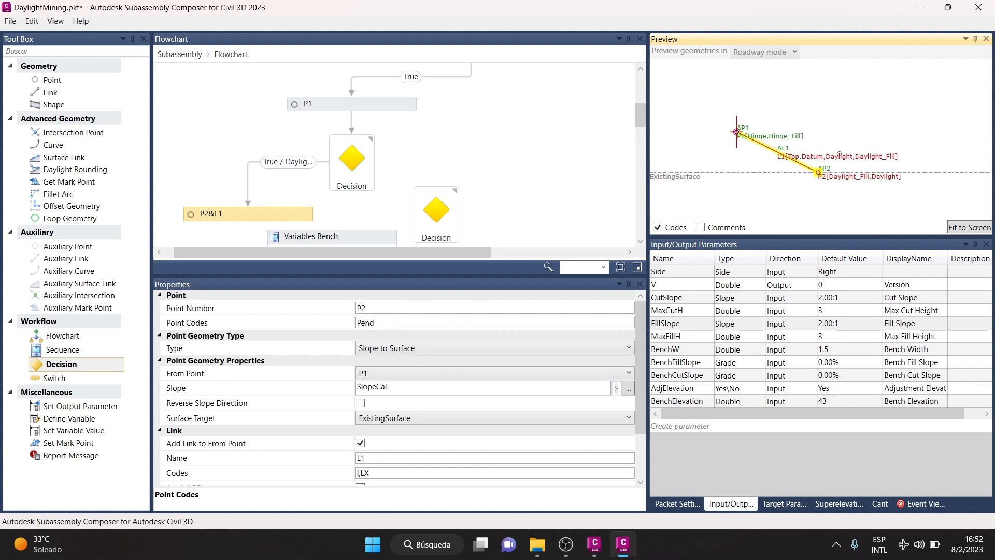
pyautogui.scroll(1, 849, 169)
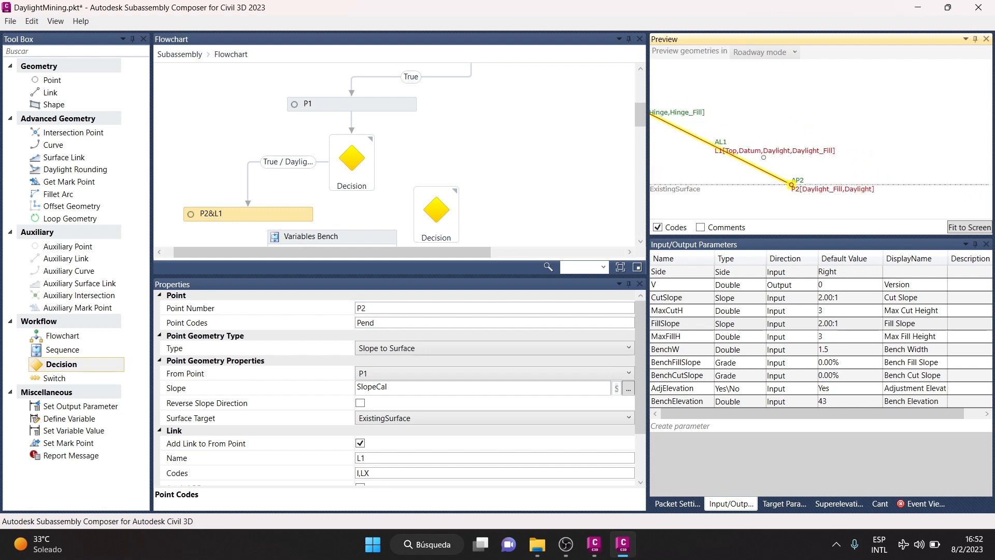
# Review P2&L1's slope variable and the codes of its link L1
pyautogui.doubleClick(276, 212)
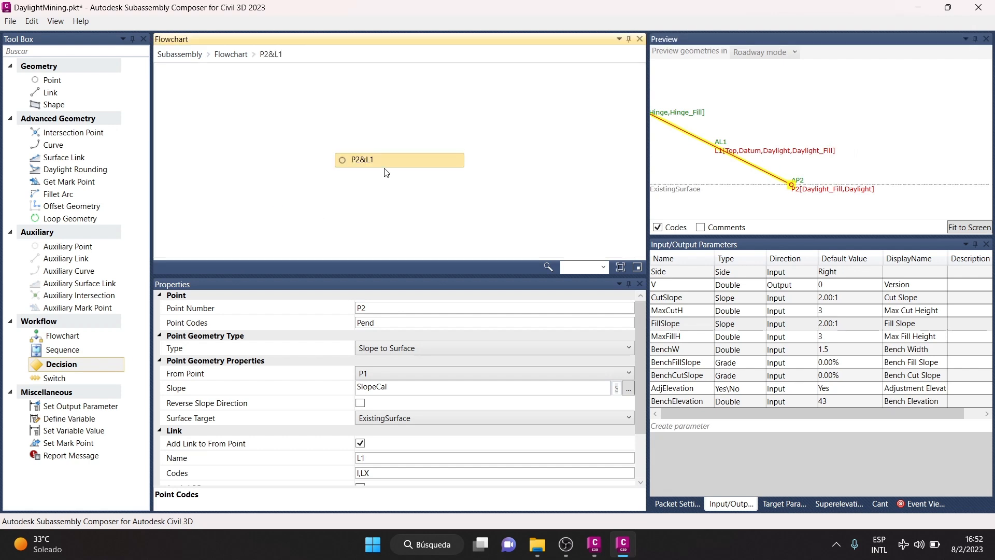
pyautogui.click(229, 54)
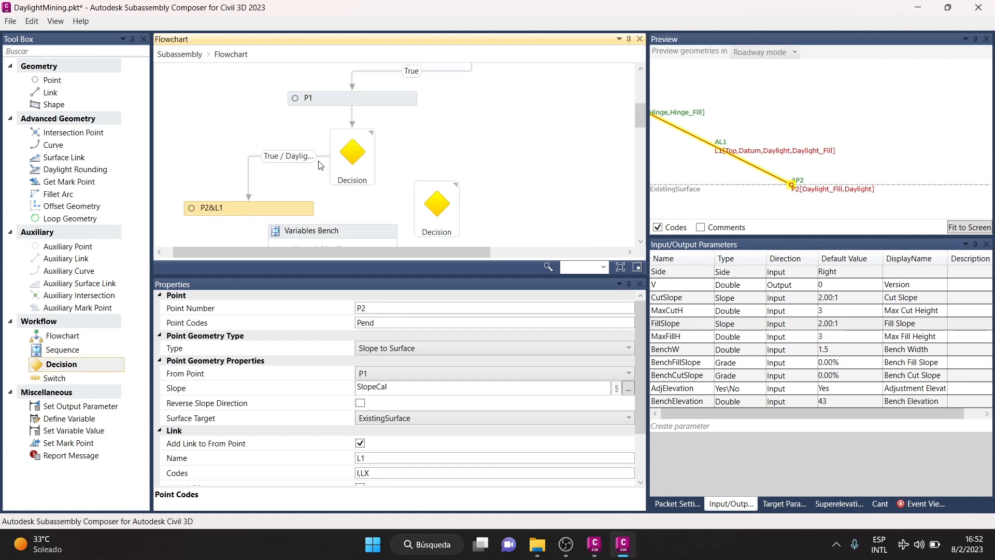
pyautogui.scroll(-1, 319, 165)
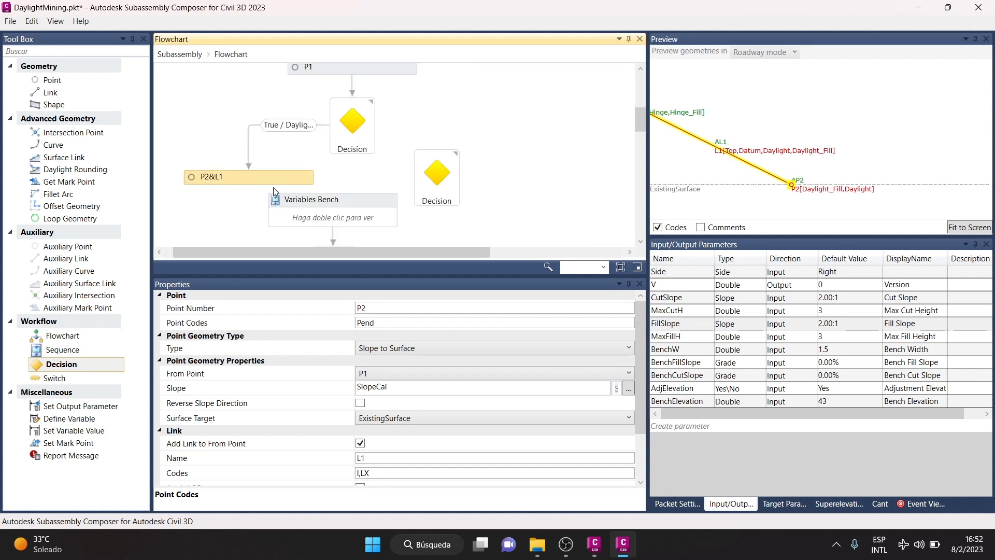
pyautogui.click(401, 391)
pyautogui.doubleClick(407, 387)
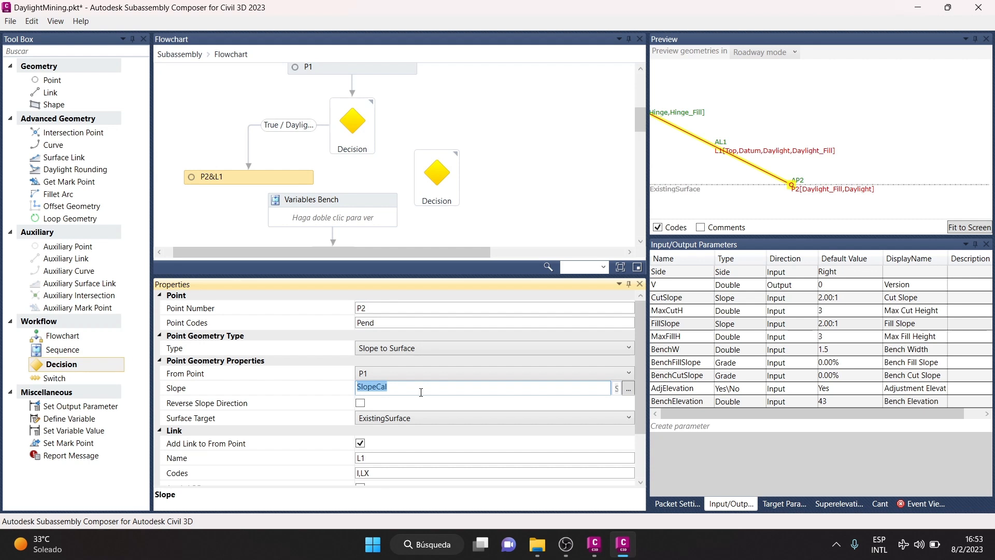
pyautogui.scroll(-1, 423, 361)
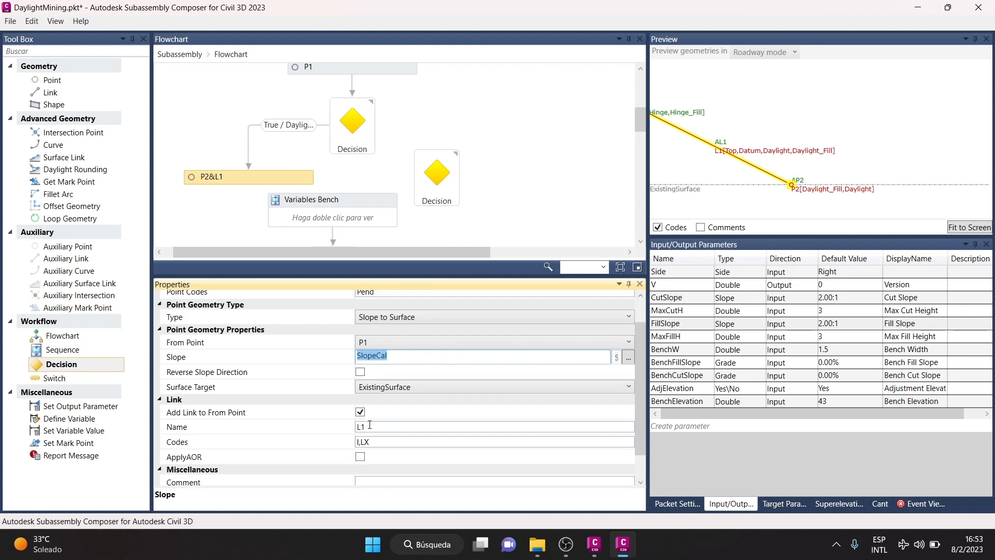
pyautogui.click(391, 441)
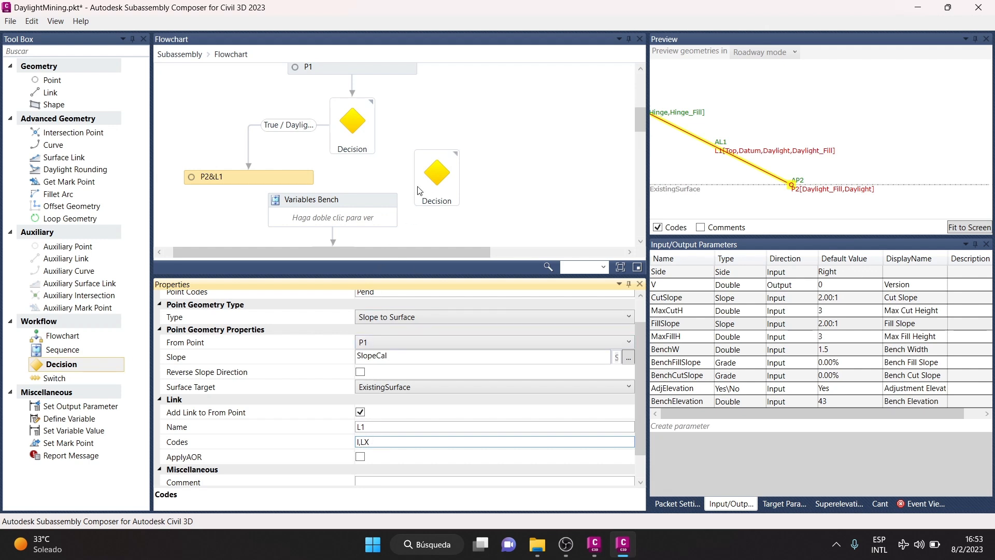
# Connect the False branch of the Decision below P1 to the AdjElevation and BenchElevation Decision, and examine that Decision's full condition
pyautogui.moveTo(441, 161)
pyautogui.moveTo(375, 131); pyautogui.dragTo(438, 155)
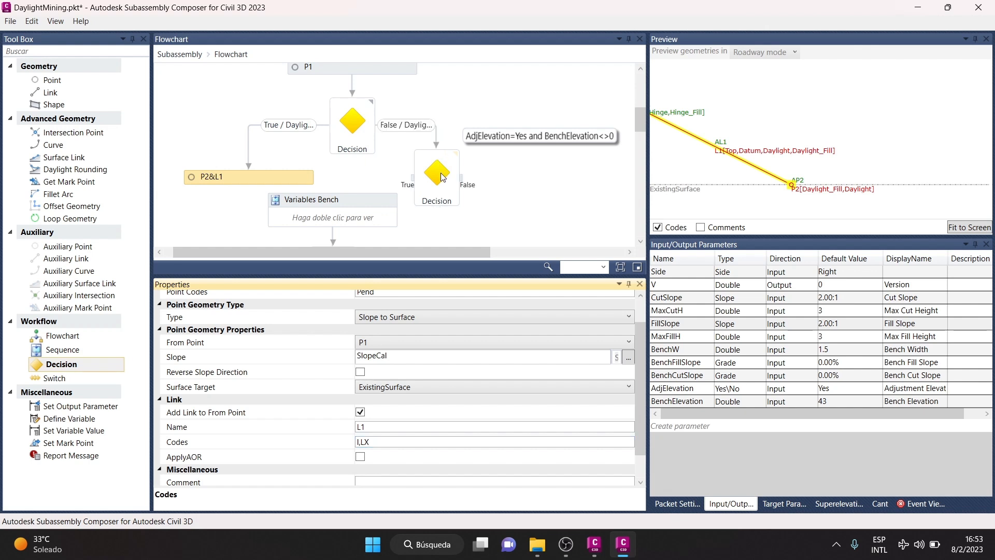
pyautogui.click(441, 166)
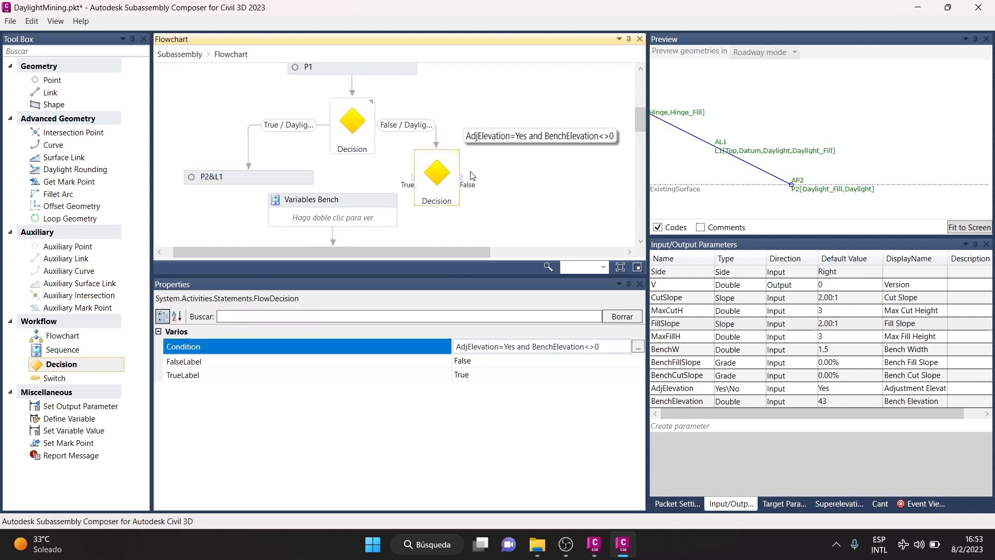
pyautogui.click(637, 346)
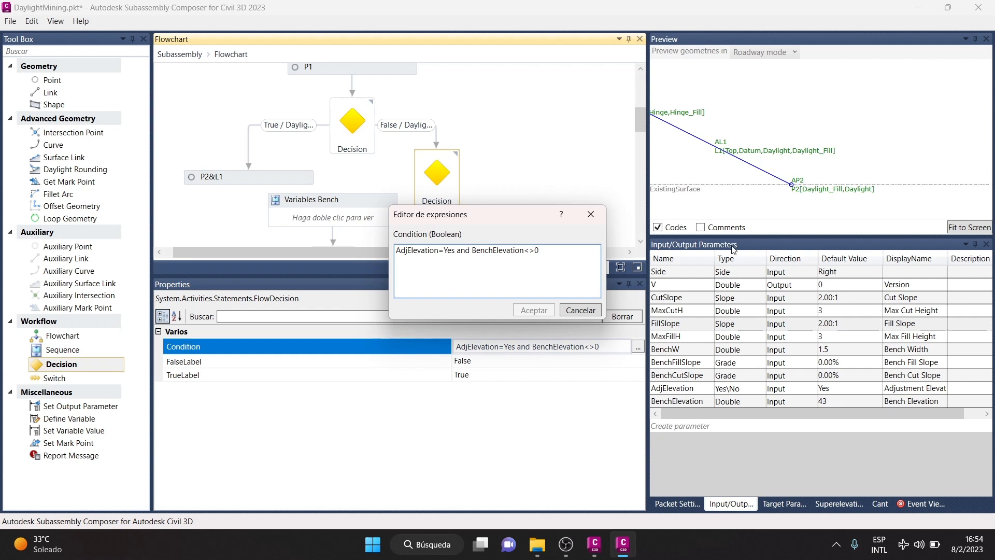
pyautogui.click(590, 213)
# Connect the True branch of the AdjElevation and BenchElevation Decision to the Variables Bench sequence
pyautogui.scroll(-3, 437, 85)
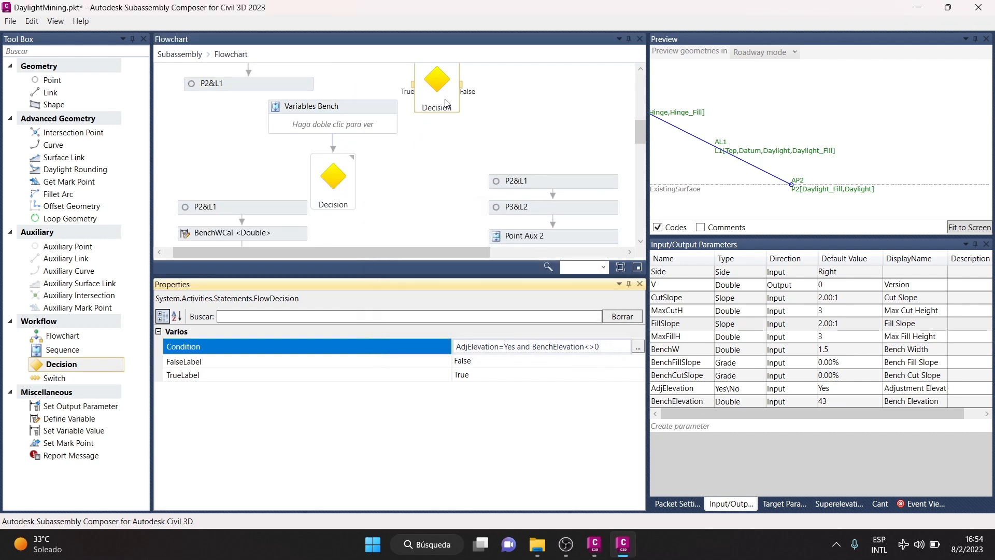
pyautogui.moveTo(368, 101); pyautogui.dragTo(334, 106)
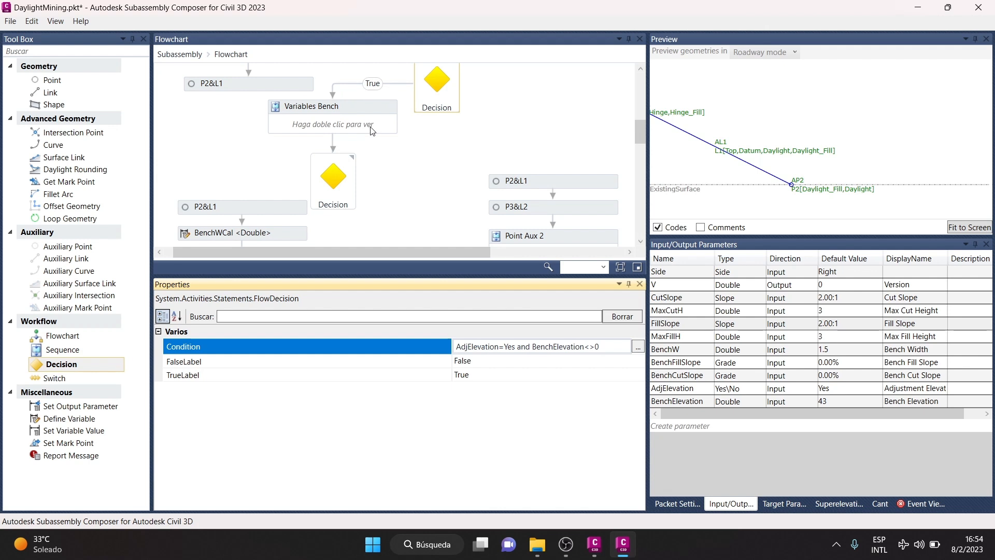
pyautogui.scroll(3, 373, 131)
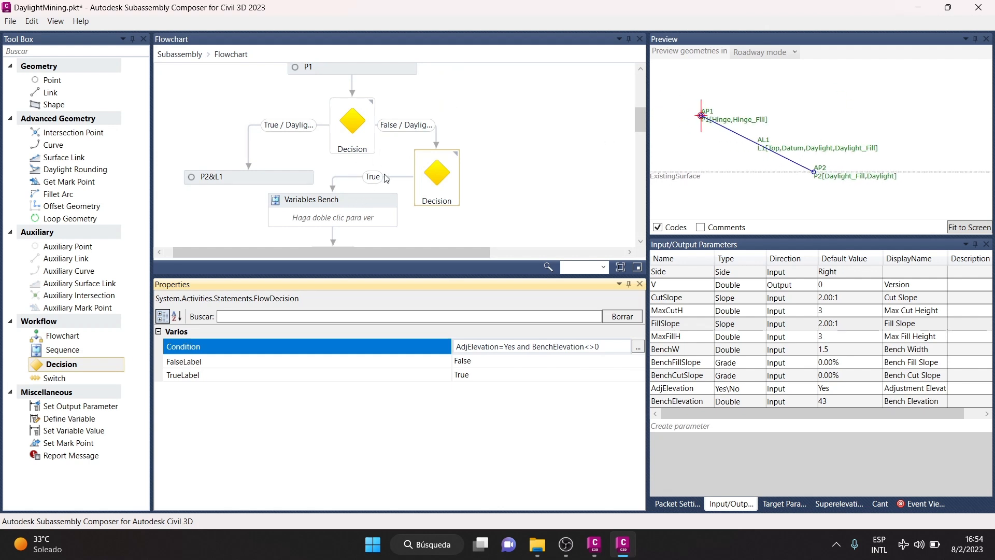
# Open the Variables Bench sequence and examine ElevSup's default expression, going through its BenchElevation, P1.elevation and MaxCutH parts
pyautogui.scroll(-2, 371, 192)
pyautogui.doubleClick(375, 143)
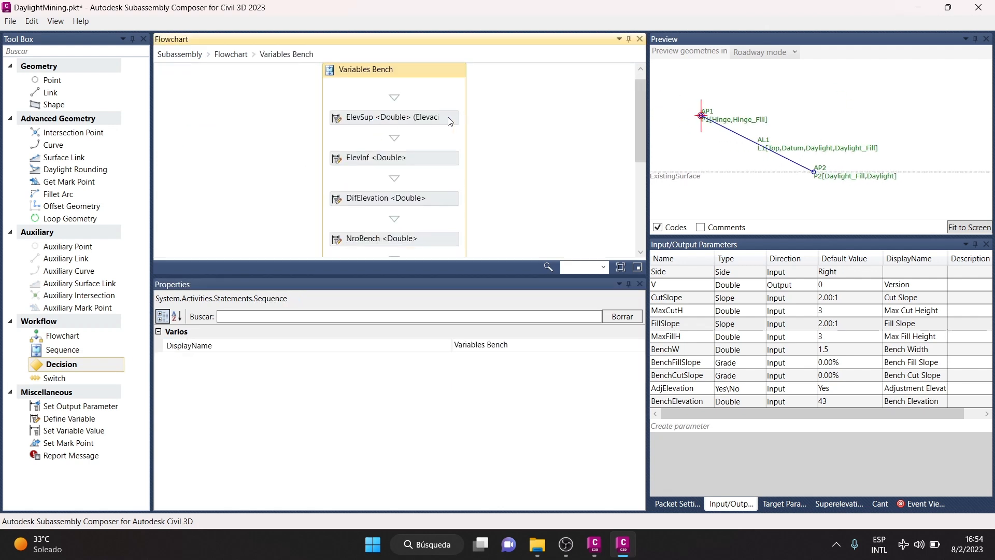
pyautogui.click(447, 125)
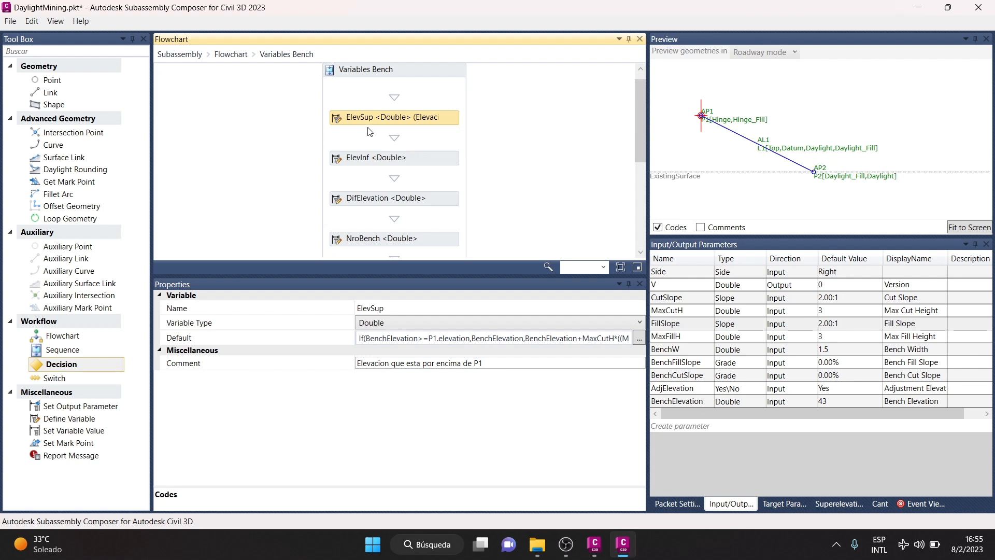
pyautogui.click(639, 338)
pyautogui.moveTo(242, 97); pyautogui.dragTo(256, 204)
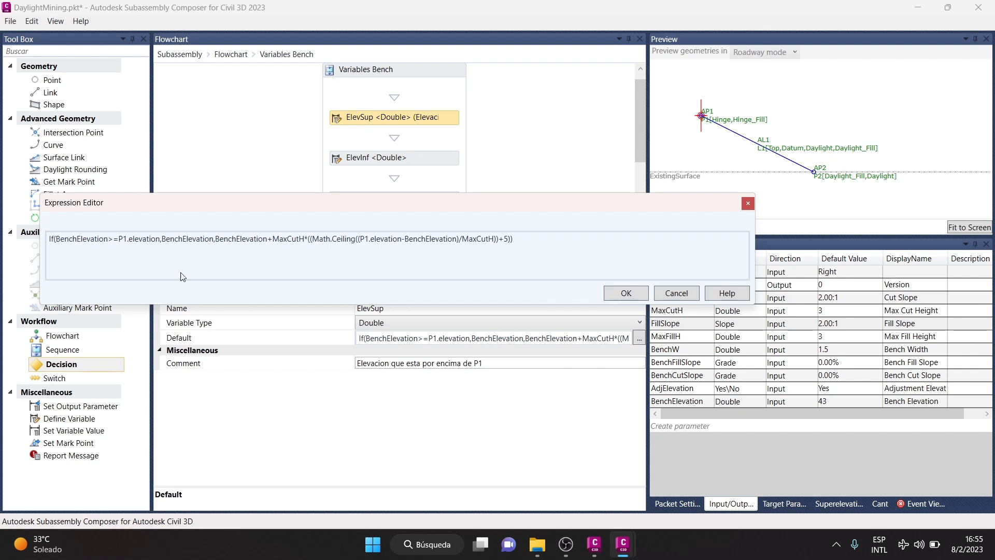
pyautogui.click(65, 239)
pyautogui.moveTo(56, 239); pyautogui.dragTo(109, 236)
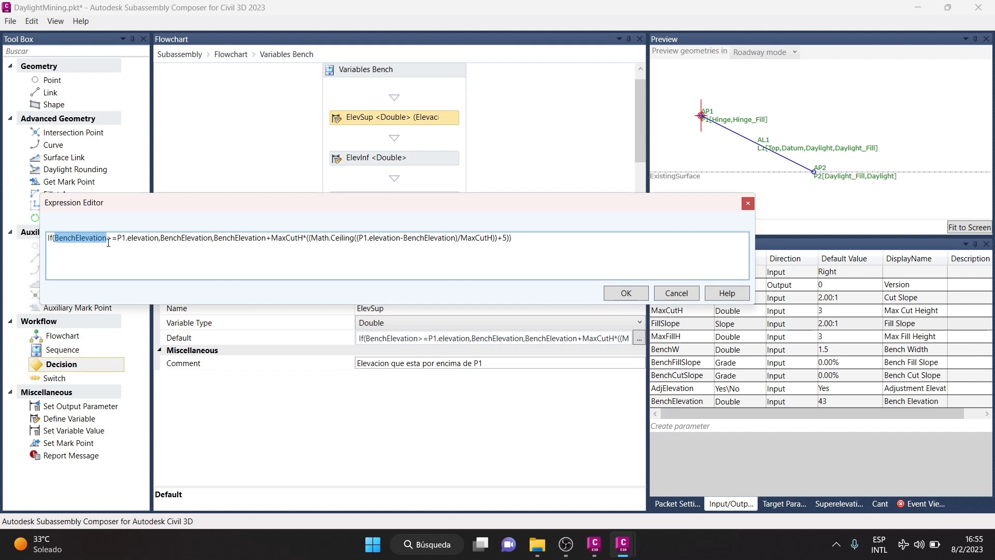
pyautogui.moveTo(118, 239); pyautogui.dragTo(159, 240)
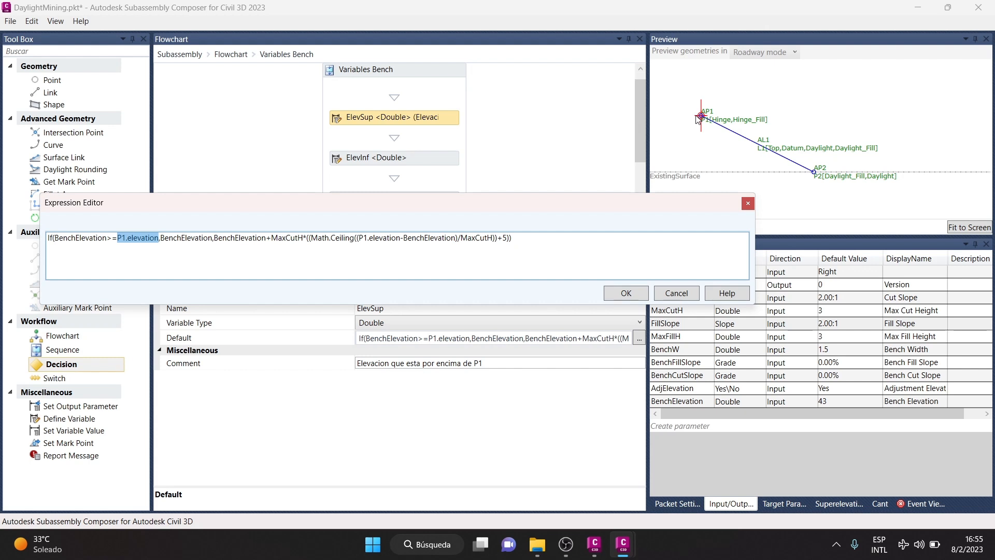
pyautogui.doubleClick(171, 238)
pyautogui.moveTo(214, 240); pyautogui.dragTo(521, 235)
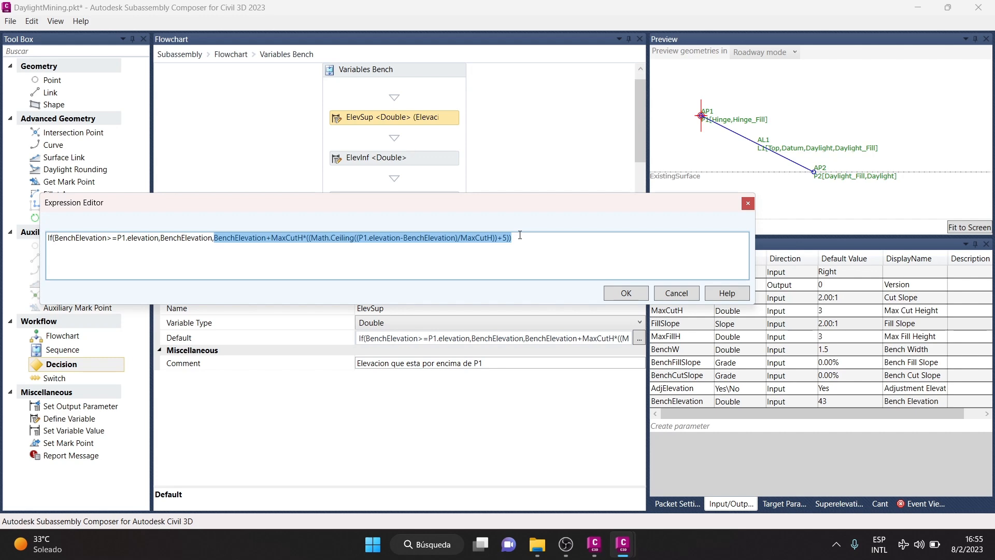
pyautogui.click(748, 203)
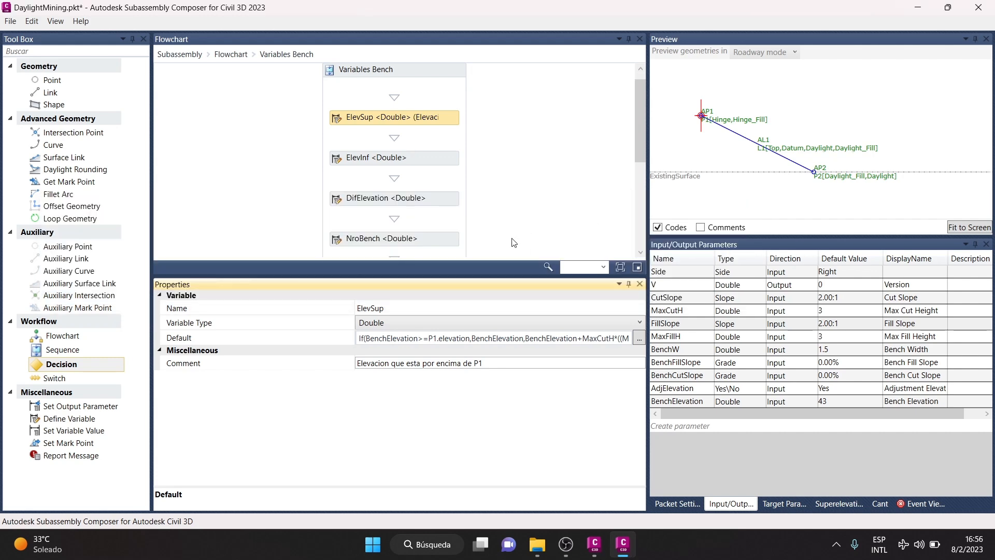
# Switch to the daylight mining drawing in Civil 3D, close the Properties palette and locate a fill cross-section with benches
pyautogui.click(595, 550)
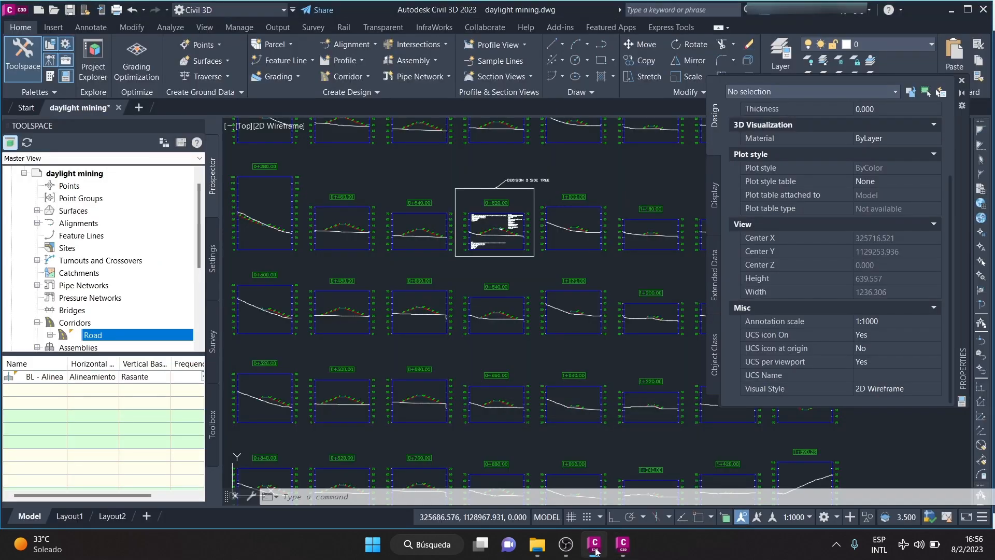
pyautogui.click(961, 80)
pyautogui.scroll(-7, 552, 282)
pyautogui.scroll(7, 524, 221)
pyautogui.moveTo(444, 184); pyautogui.dragTo(471, 208, button='middle')
pyautogui.scroll(-10, 472, 244)
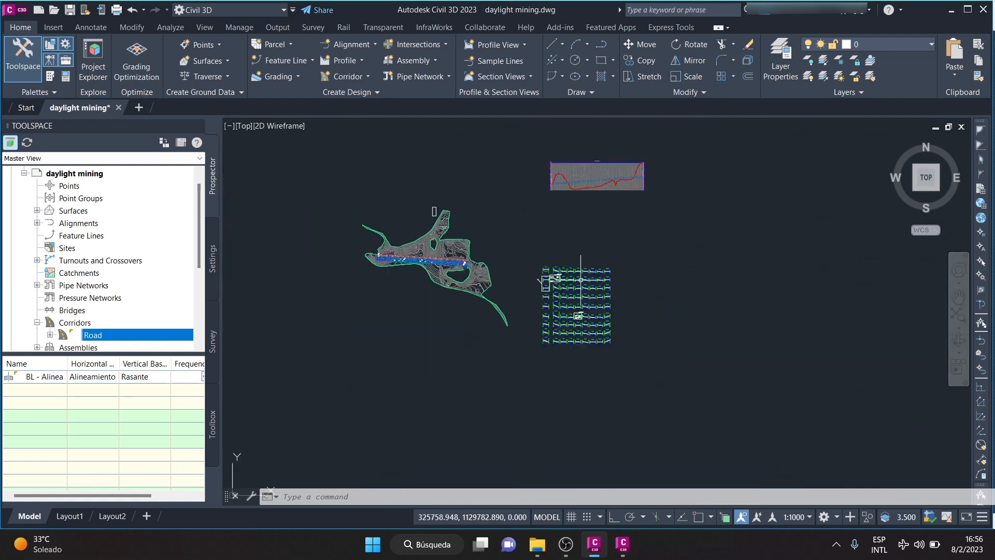
pyautogui.scroll(5, 467, 244)
pyautogui.scroll(2, 348, 173)
pyautogui.scroll(-8, 570, 296)
pyautogui.scroll(10, 593, 327)
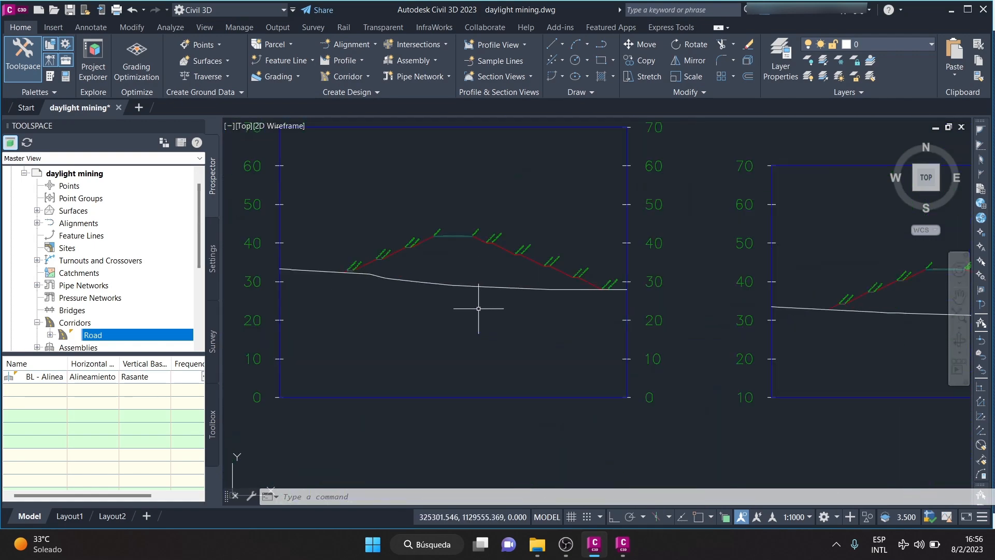
# Examine the Hinge, Bench_In and Bench_Out elevation labels along the benched fill slope of the section
pyautogui.scroll(1, 535, 236)
pyautogui.moveTo(564, 200); pyautogui.dragTo(511, 397, button='middle')
pyautogui.scroll(-2, 634, 285)
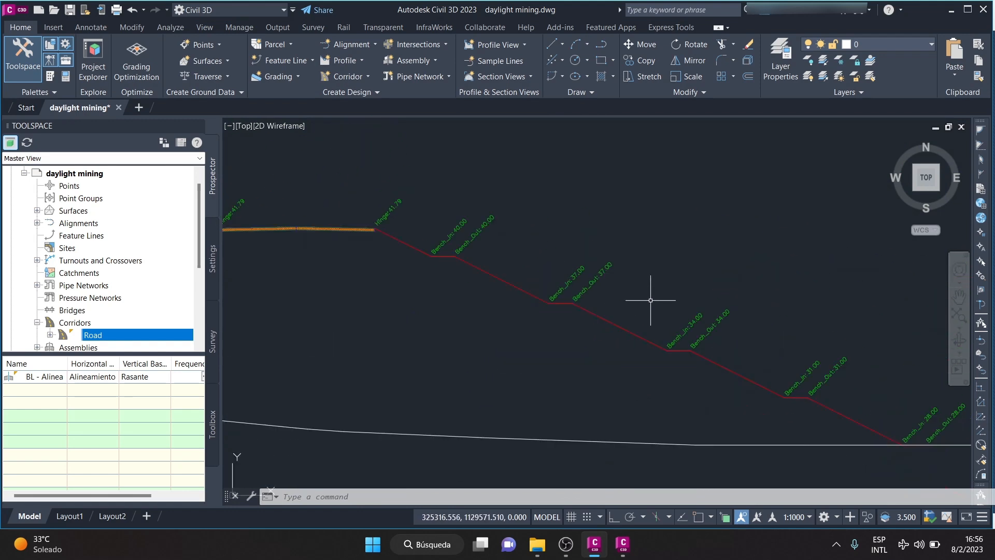
pyautogui.scroll(6, 542, 272)
pyautogui.scroll(-2, 434, 266)
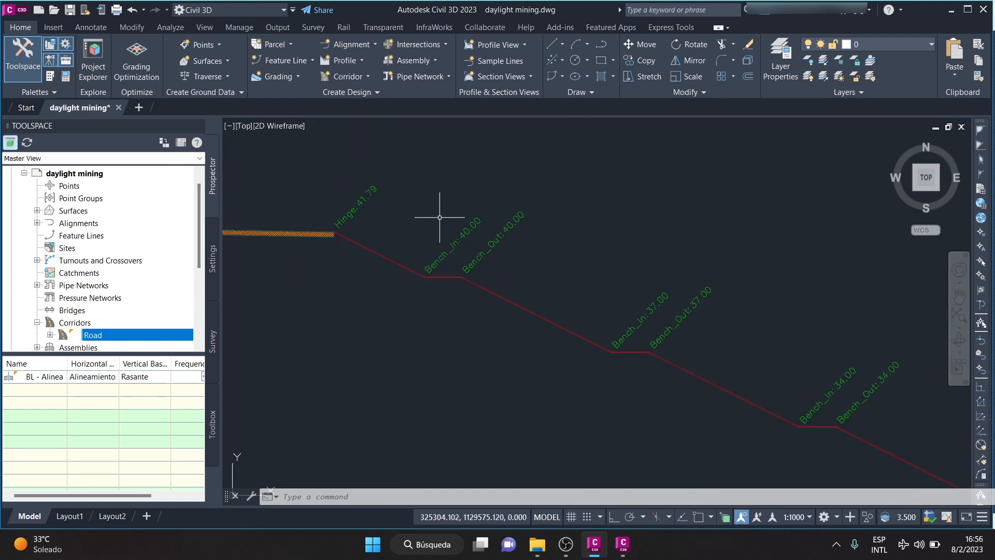
# Draw a tall rectangle framing the column of fill cross-sections from 0+440.00 down past 0+460.00
pyautogui.scroll(-6, 489, 271)
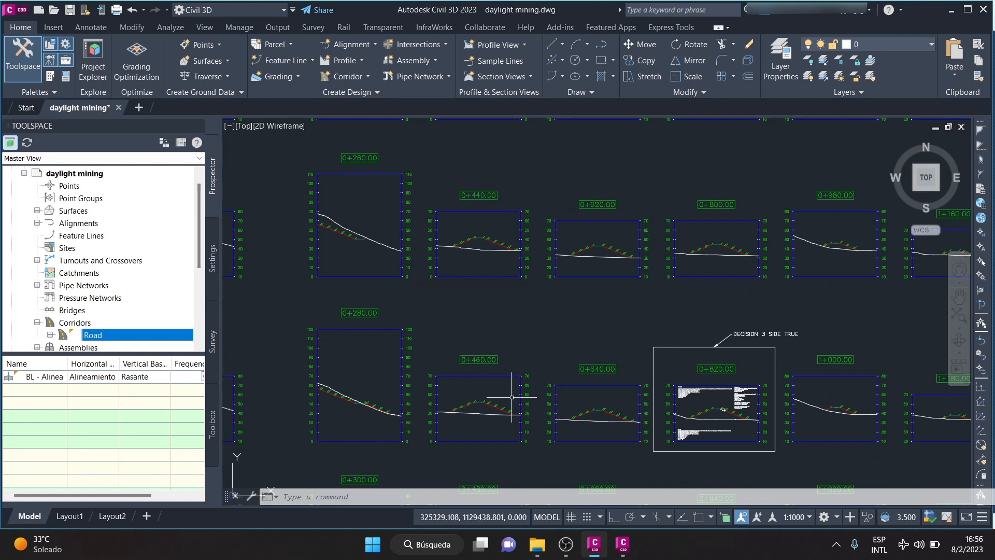
pyautogui.write('rec')
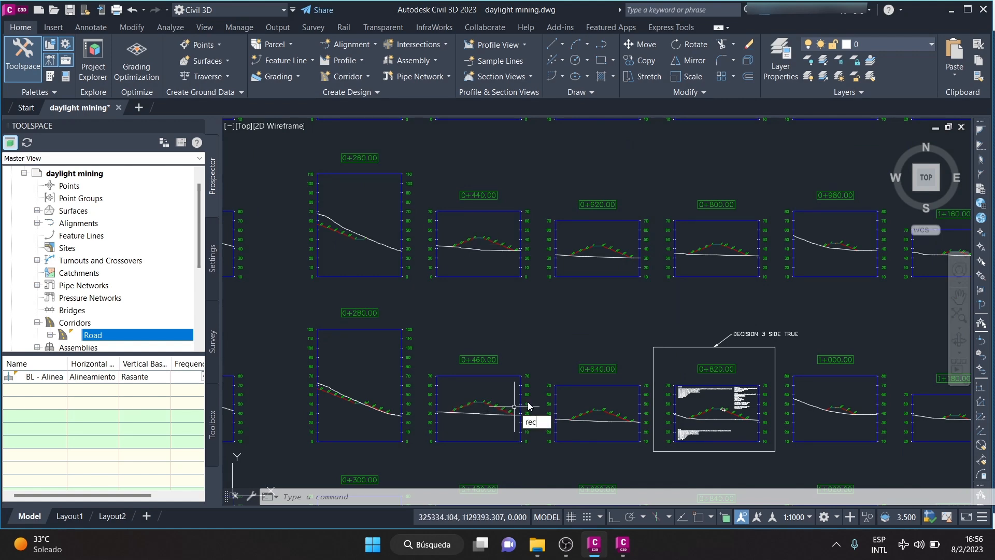
pyautogui.press('Return')
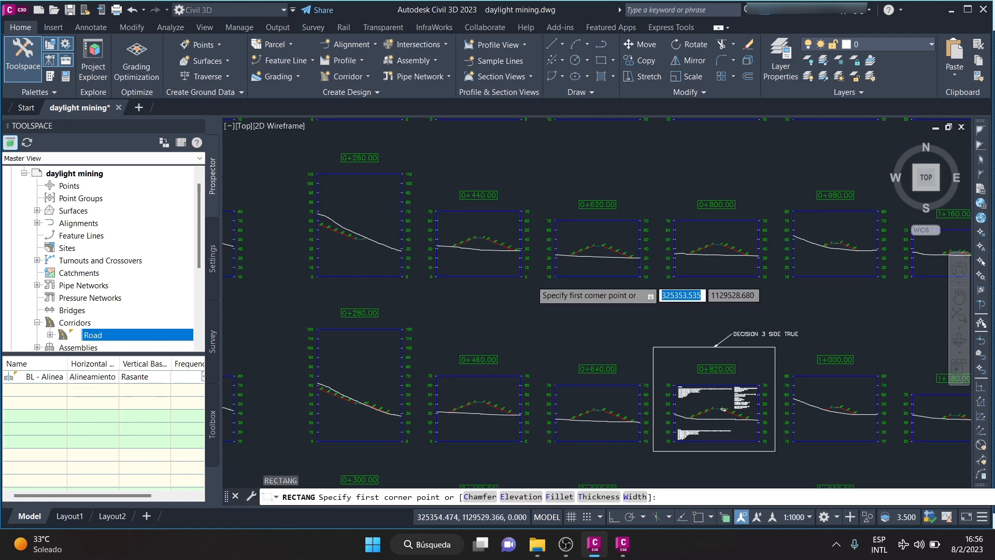
pyautogui.scroll(-2, 530, 339)
pyautogui.click(534, 465)
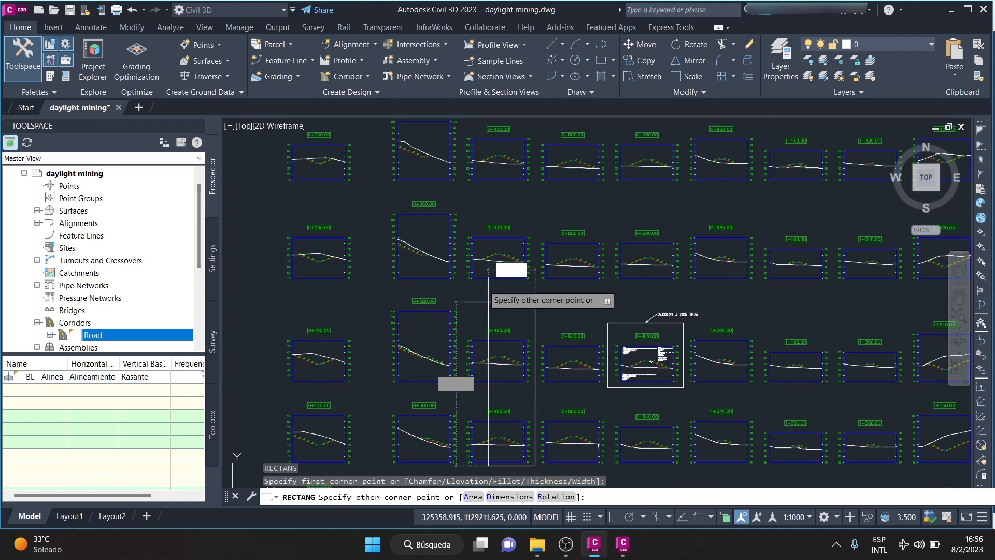
pyautogui.click(458, 214)
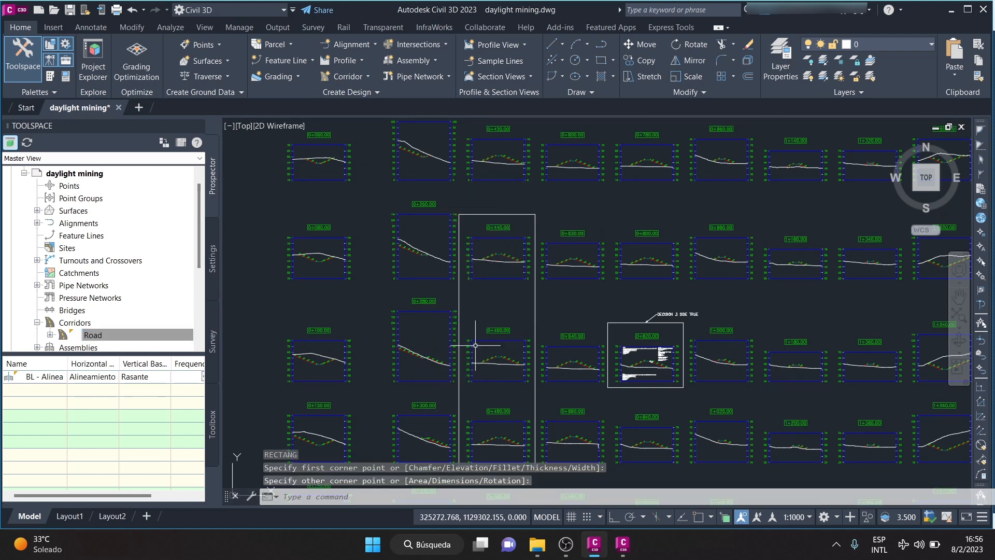
# Compare the Bench_In and Bench_Out elevation labels on the left and right slopes of the framed fill section
pyautogui.scroll(8, 506, 280)
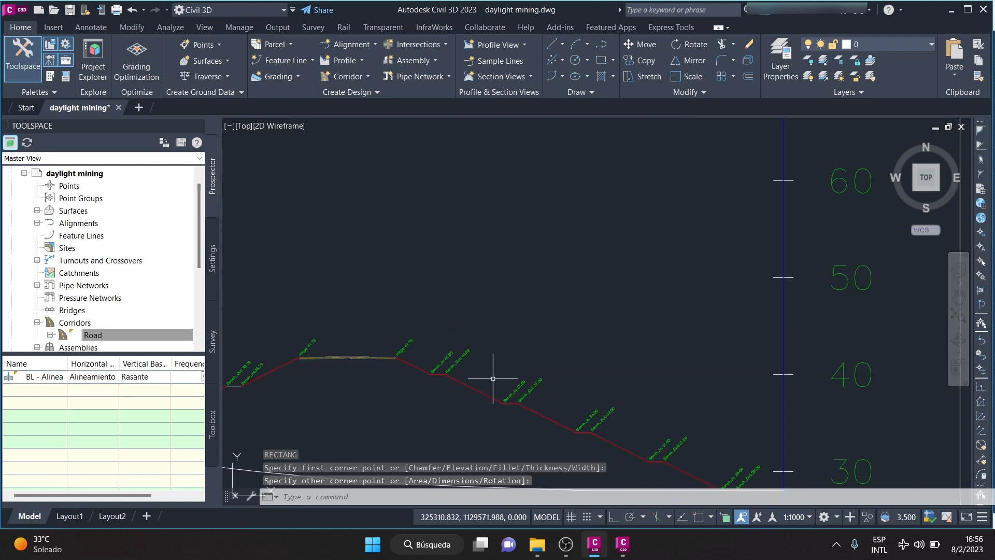
pyautogui.scroll(5, 489, 224)
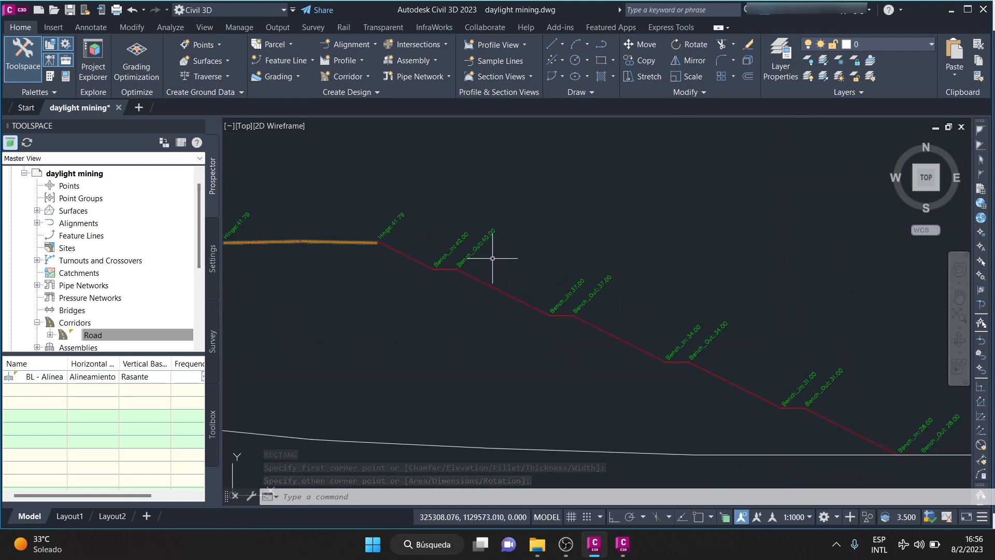
pyautogui.scroll(-10, 602, 192)
pyautogui.scroll(4, 492, 229)
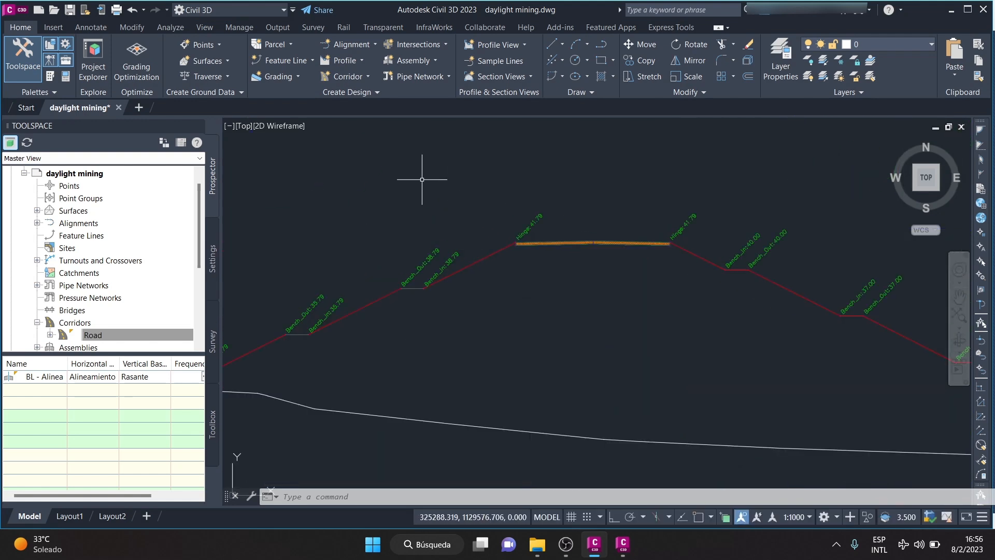
pyautogui.click(440, 270)
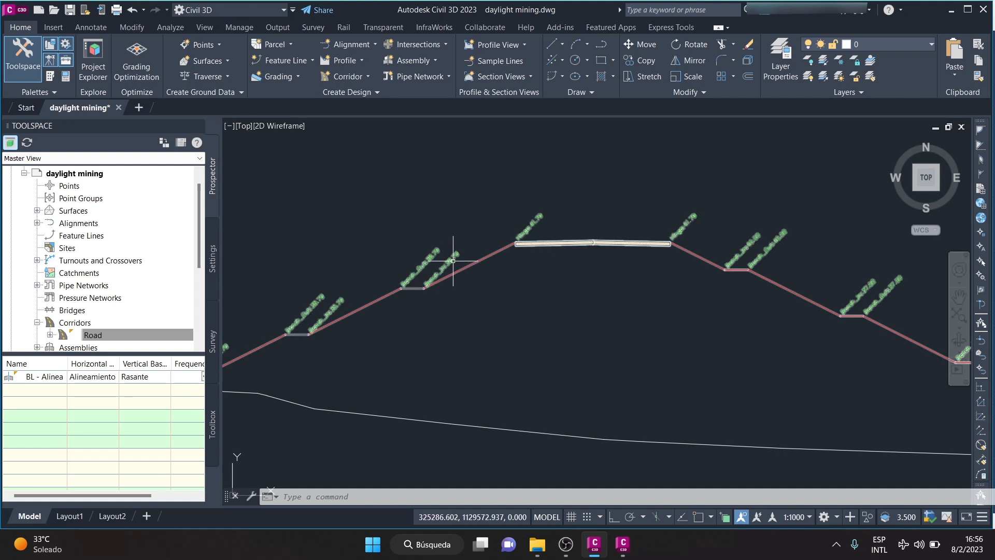
pyautogui.scroll(2, 879, 325)
pyautogui.moveTo(880, 325); pyautogui.dragTo(711, 287, button='middle')
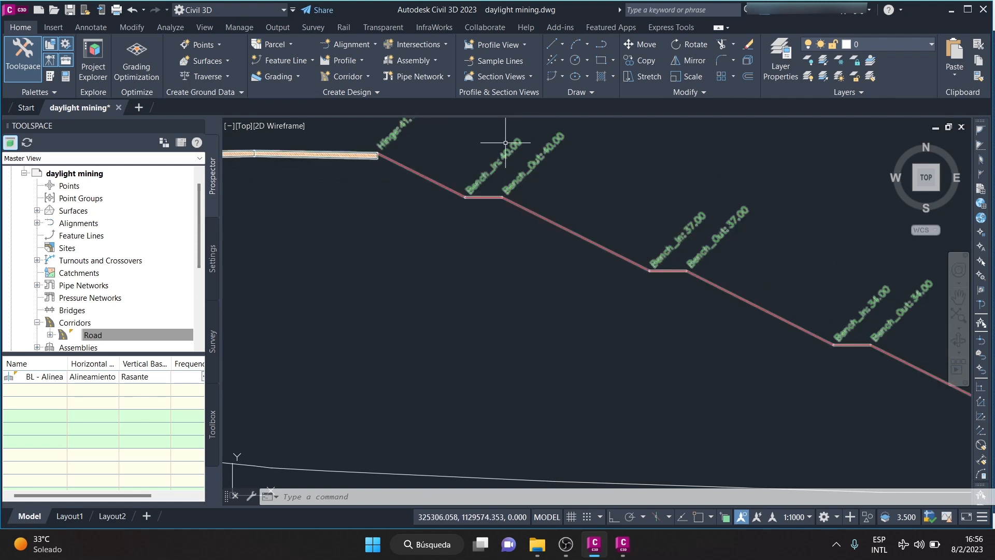
pyautogui.scroll(-4, 556, 251)
pyautogui.scroll(-3, 556, 252)
# Follow the right fill slope's bench elevation labels from the hinge down to the lowest bench at the ground line
pyautogui.scroll(8, 633, 267)
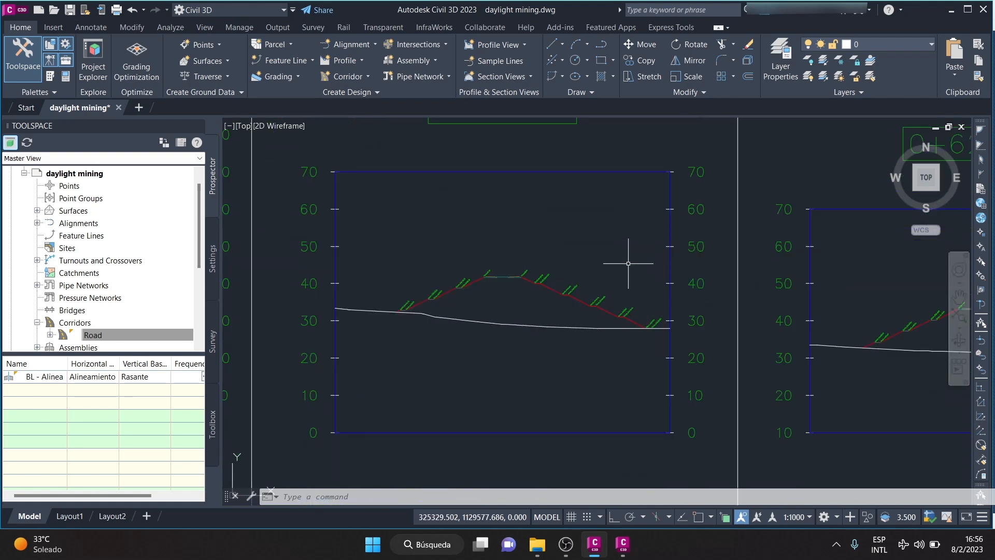
pyautogui.scroll(-3, 749, 289)
pyautogui.scroll(3, 788, 324)
pyautogui.moveTo(789, 324)
pyautogui.mouseDown(button='middle')
pyautogui.moveTo(772, 309)
pyautogui.moveTo(366, 189)
pyautogui.mouseUp(button='middle')
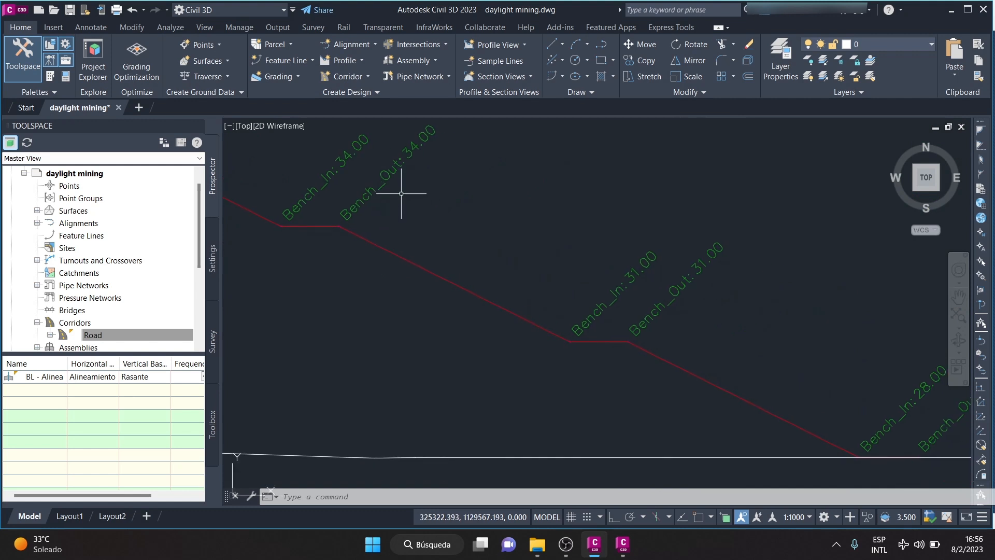
pyautogui.scroll(-2, 507, 178)
pyautogui.scroll(-2, 707, 251)
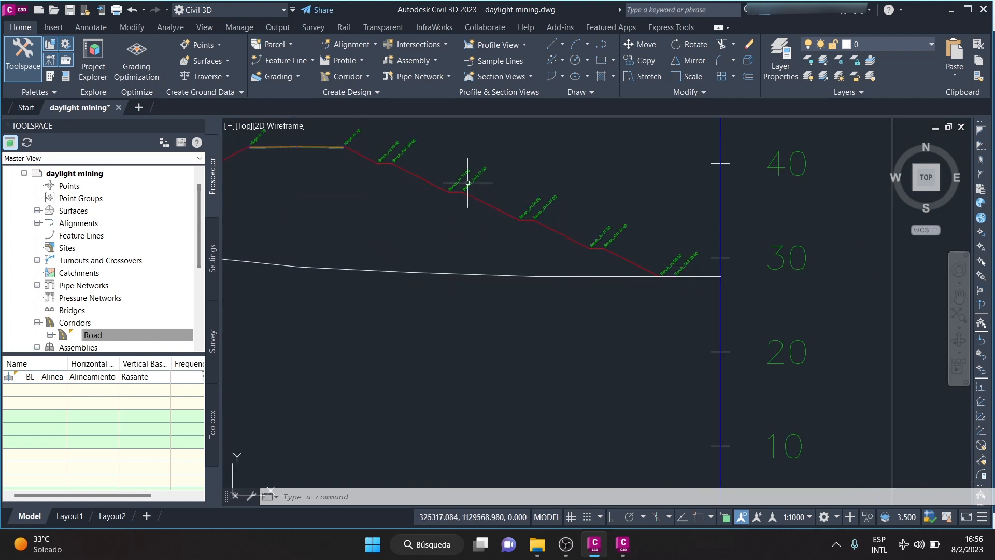
pyautogui.scroll(6, 352, 136)
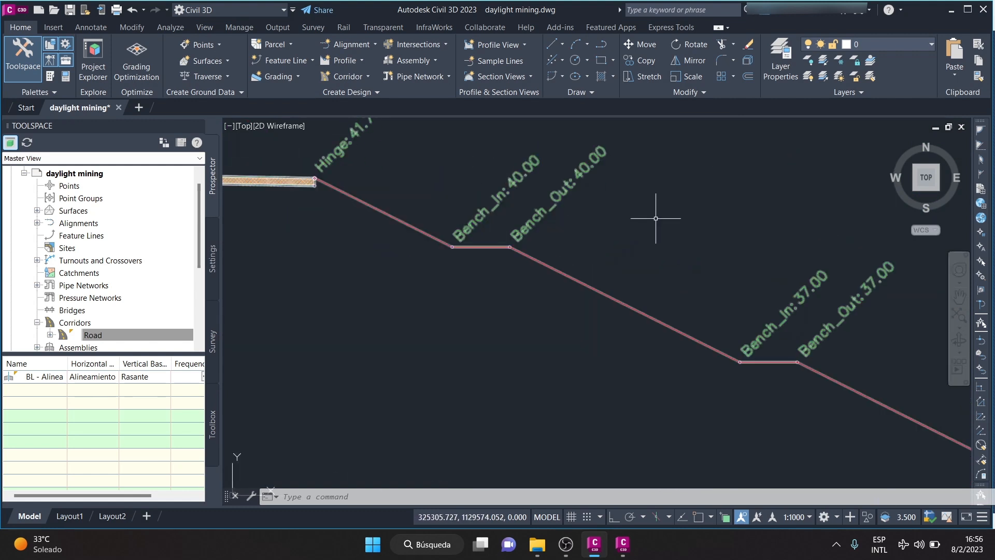
pyautogui.press('Escape')
pyautogui.moveTo(830, 305); pyautogui.dragTo(416, 128, button='middle')
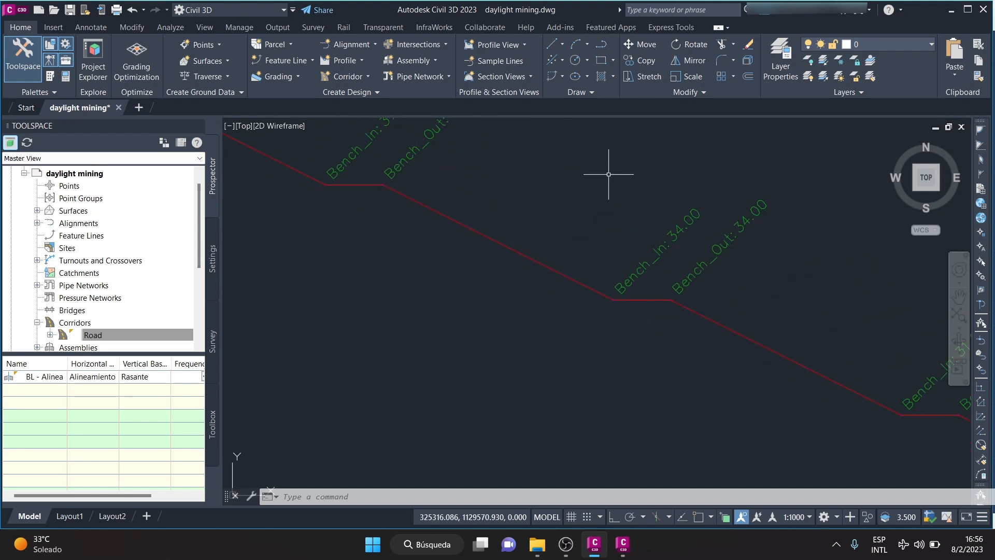
pyautogui.scroll(-4, 520, 213)
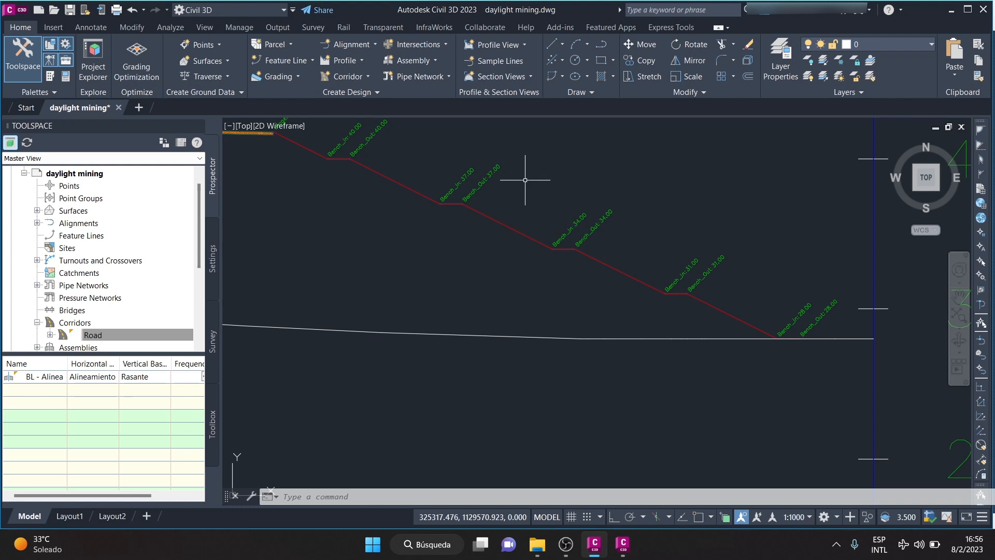
pyautogui.scroll(-4, 527, 216)
pyautogui.scroll(8, 457, 204)
pyautogui.scroll(2, 459, 194)
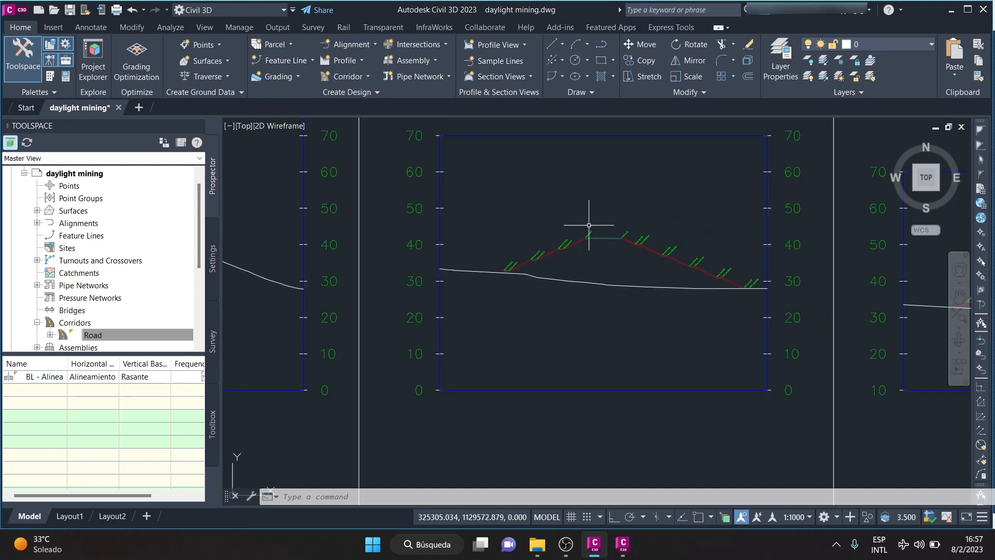
pyautogui.scroll(-5, 587, 222)
pyautogui.scroll(5, 609, 241)
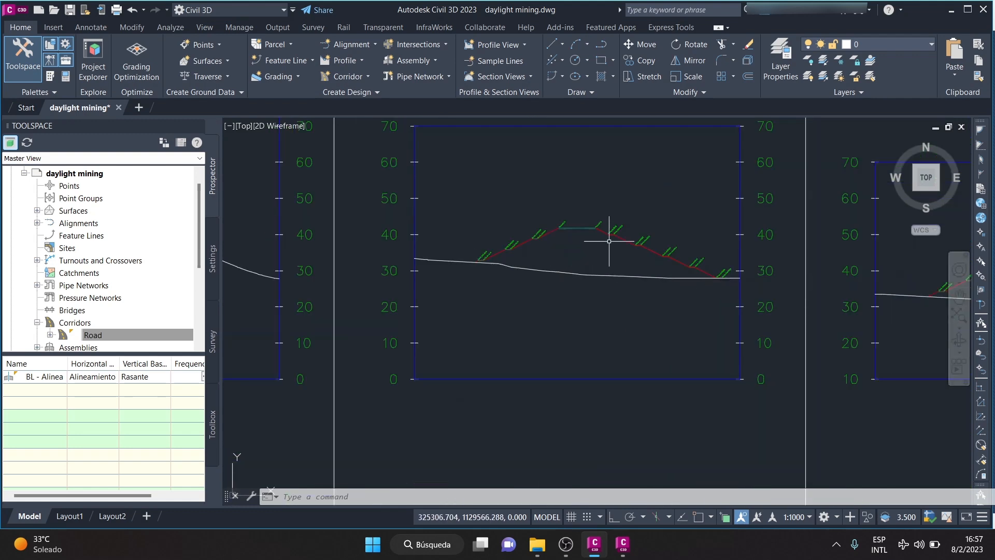
pyautogui.scroll(5, 609, 240)
# Set the Bench Elevation of the assembly's right DaylightMining subassembly to 40 m
pyautogui.scroll(-10, 579, 240)
pyautogui.moveTo(439, 166); pyautogui.dragTo(440, 173, button='middle')
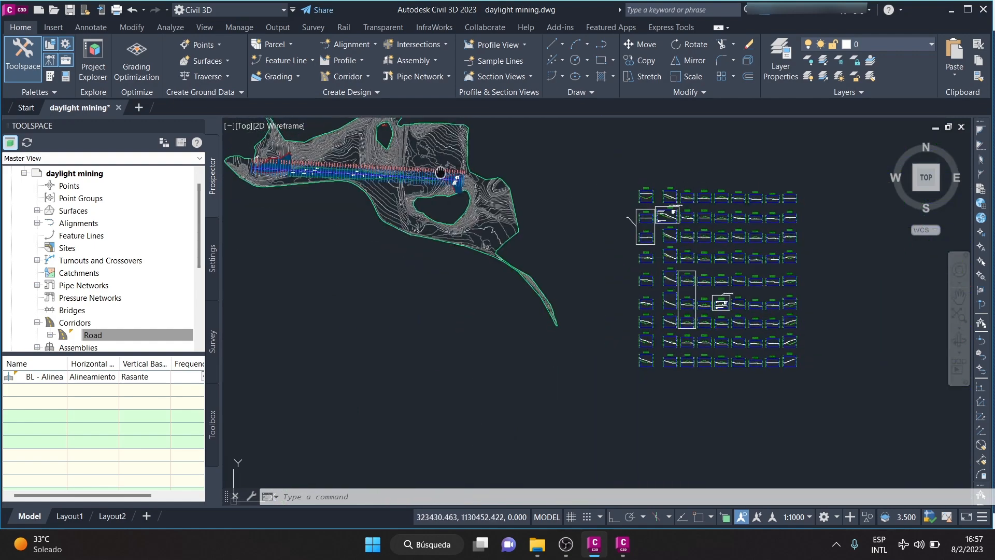
pyautogui.scroll(10, 440, 172)
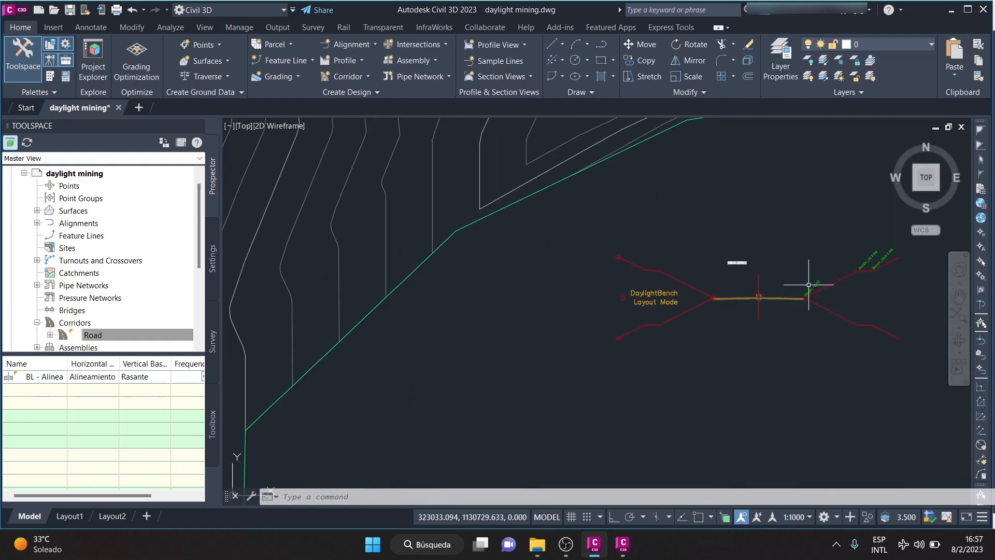
pyautogui.click(809, 285)
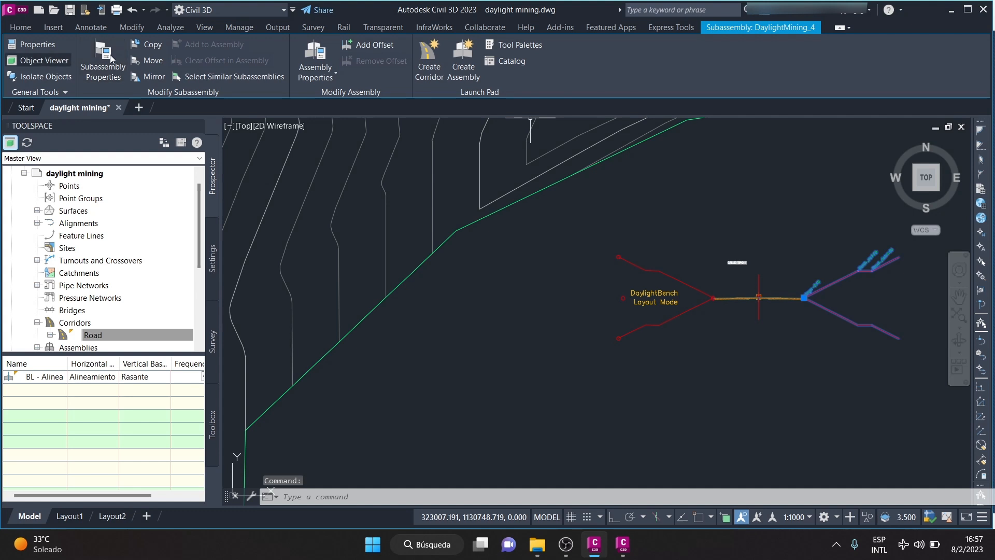
pyautogui.click(41, 46)
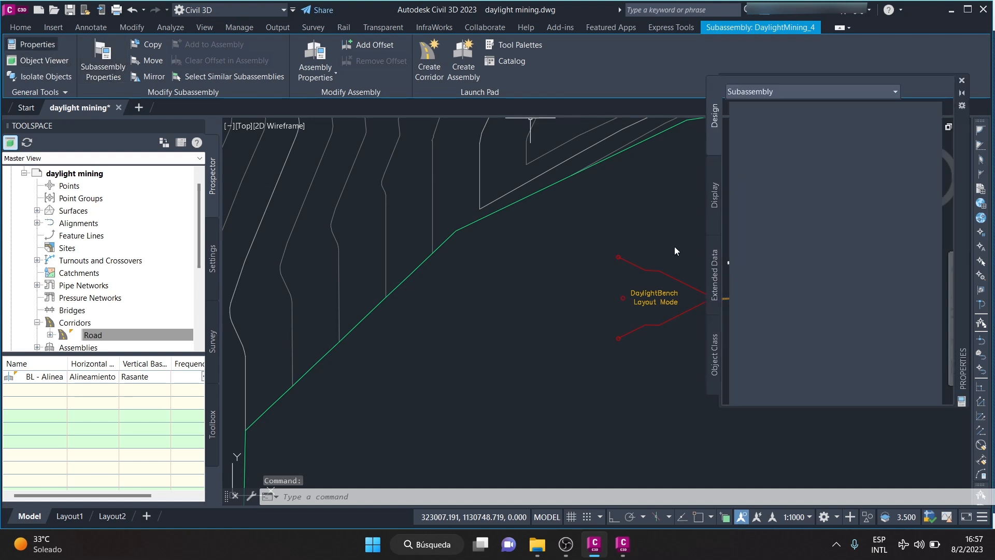
pyautogui.scroll(-5, 860, 348)
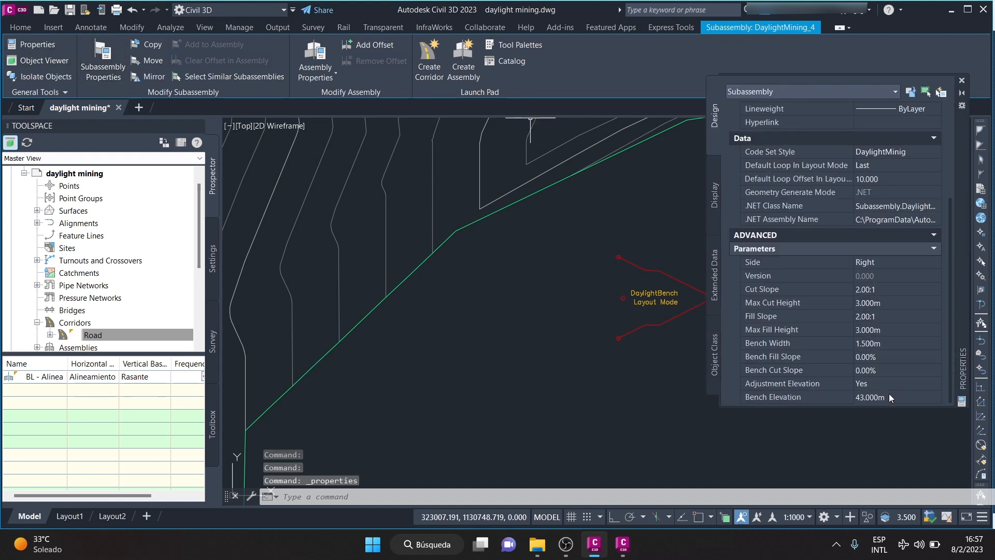
pyautogui.click(892, 398)
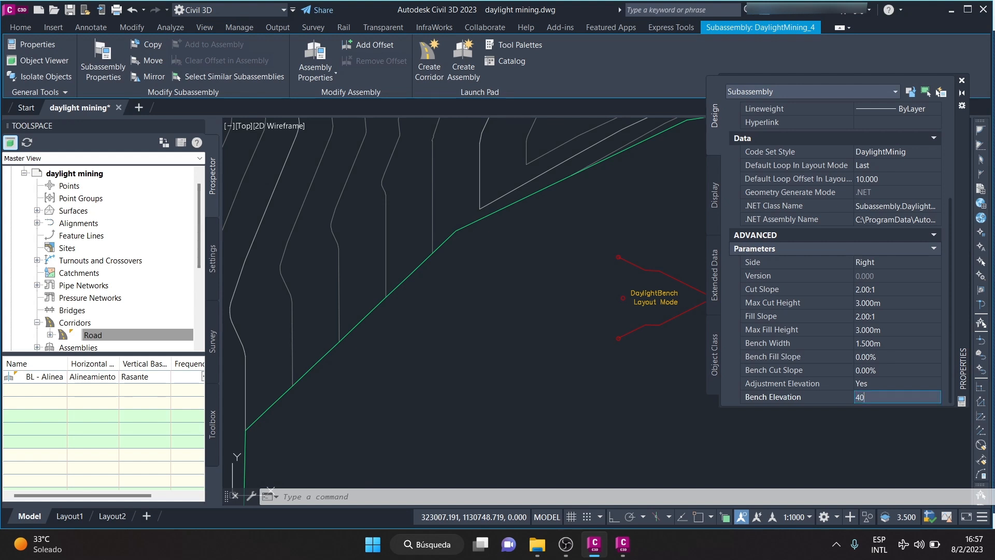
pyautogui.press('Return')
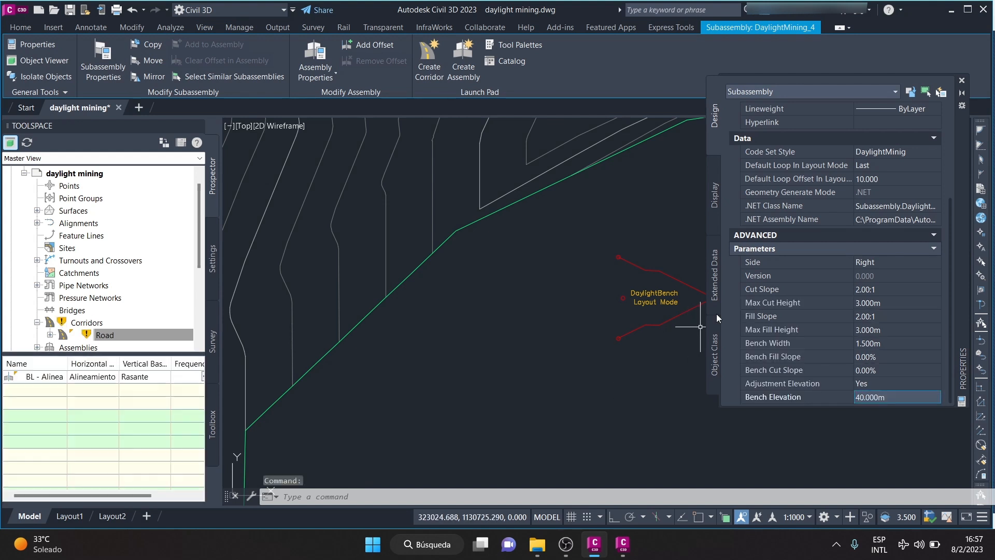
# Rebuild the Road corridor and close the Properties palette
pyautogui.rightClick(106, 335)
pyautogui.click(152, 368)
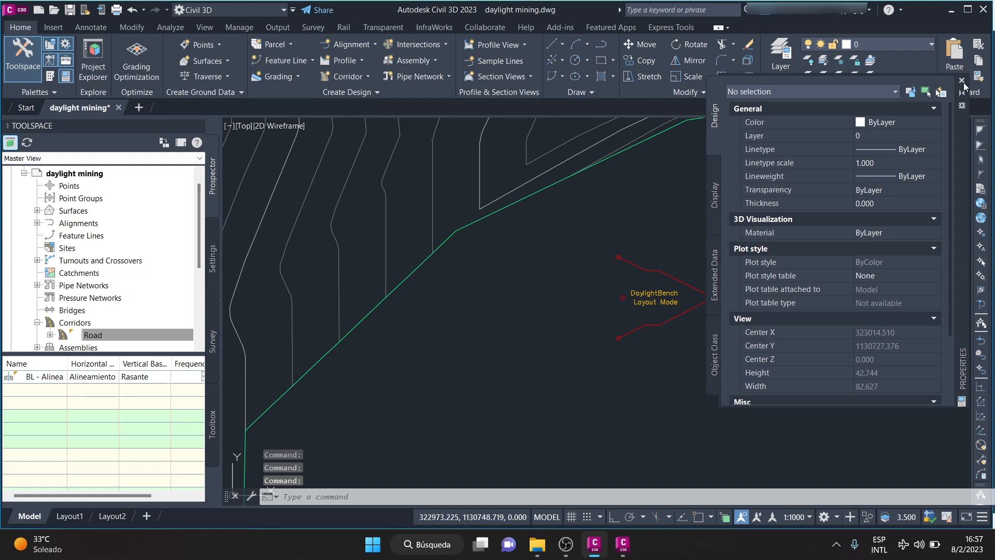
pyautogui.click(962, 82)
# Check the Bench_In and Bench_Out elevations on the right fill slope of the framed section after the corridor rebuild
pyautogui.scroll(-15, 654, 147)
pyautogui.scroll(5, 735, 207)
pyautogui.scroll(10, 735, 207)
pyautogui.scroll(6, 667, 262)
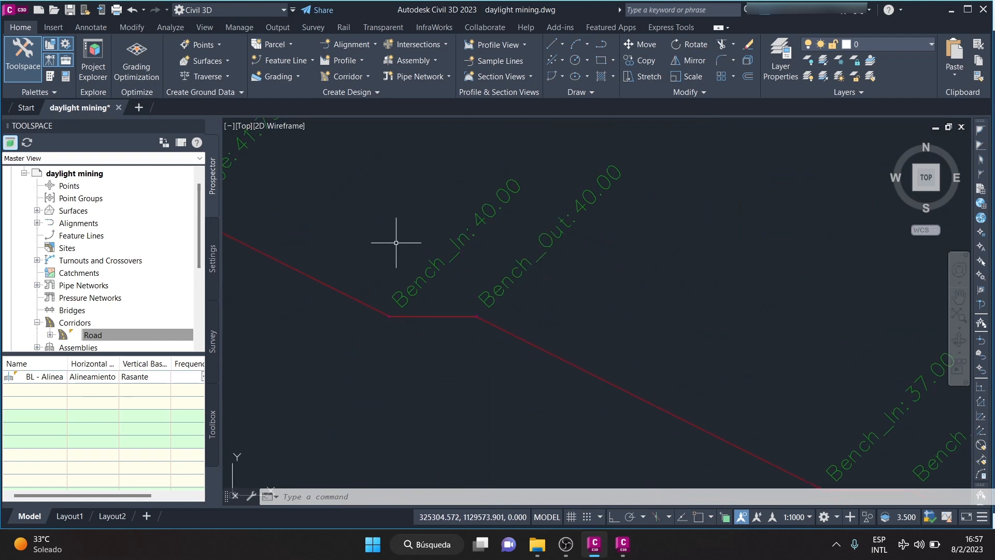
pyautogui.scroll(-8, 511, 138)
pyautogui.scroll(6, 671, 283)
# Examine the Hinge, Bench_In and Bench_Out labels and the ground line on the right side of cut section 0+220.00
pyautogui.scroll(-10, 622, 283)
pyautogui.moveTo(613, 219)
pyautogui.mouseDown(button='middle')
pyautogui.moveTo(611, 389)
pyautogui.moveTo(623, 437)
pyautogui.mouseUp(button='middle')
pyautogui.moveTo(641, 225)
pyautogui.mouseDown(button='middle')
pyautogui.moveTo(670, 407)
pyautogui.moveTo(687, 363)
pyautogui.mouseUp(button='middle')
pyautogui.scroll(-6, 754, 311)
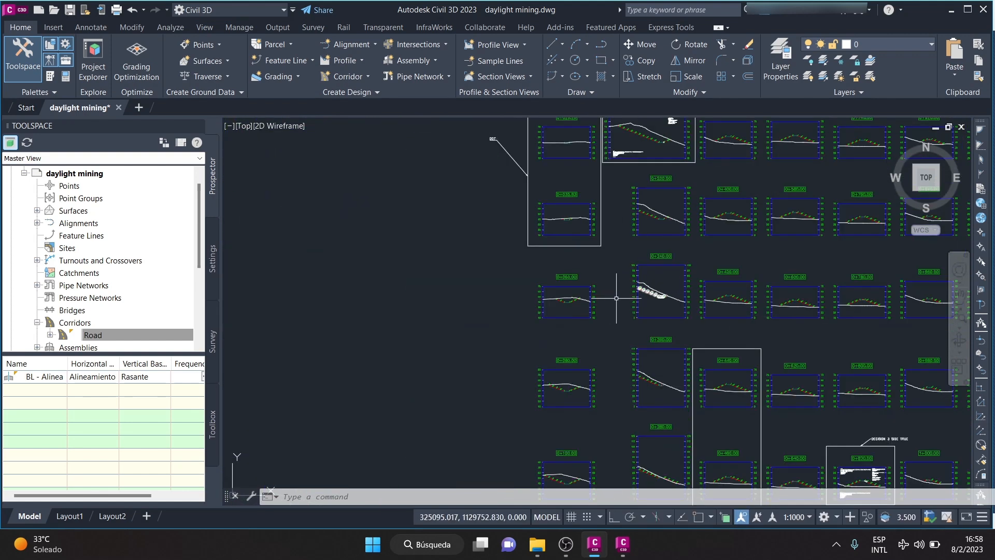
pyautogui.scroll(10, 649, 291)
pyautogui.scroll(8, 629, 245)
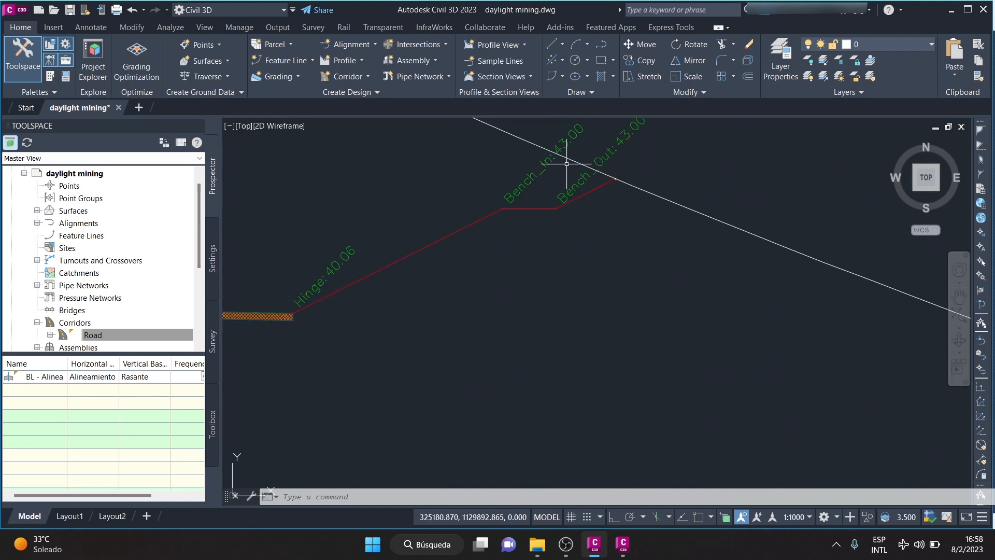
pyautogui.moveTo(566, 166)
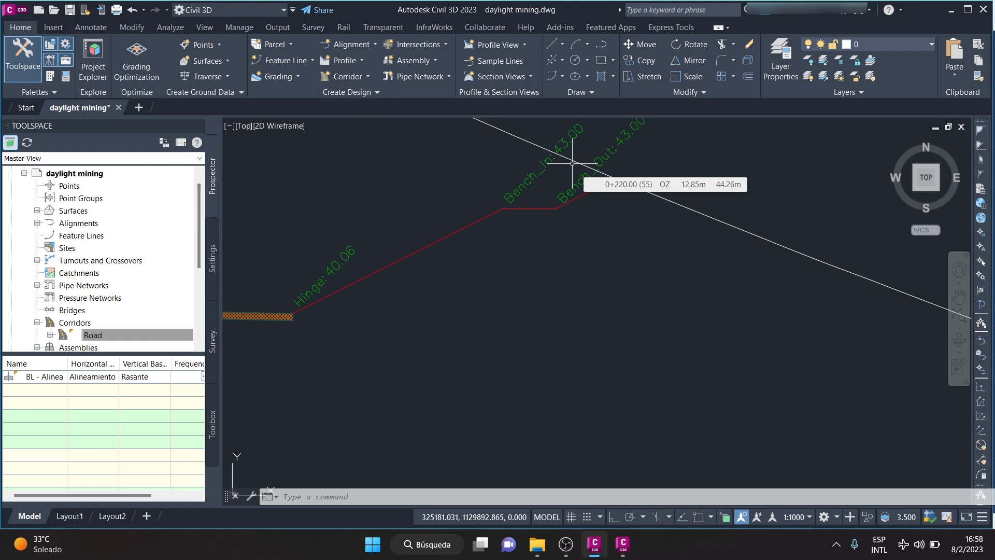
# Compare the cut sections at 0+200.00 and 0+220.00 with the framed fill sections across the sheet
pyautogui.scroll(-6, 572, 163)
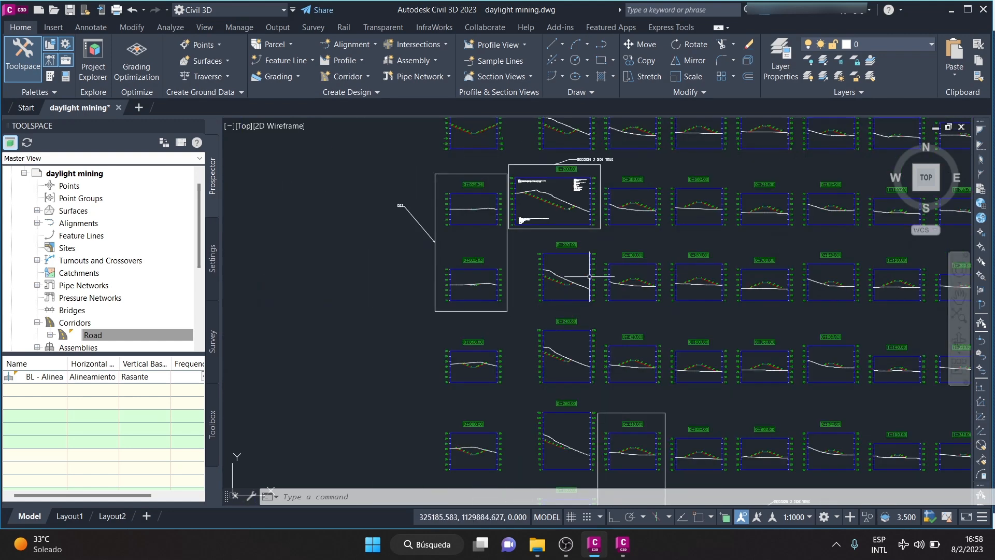
pyautogui.scroll(6, 544, 169)
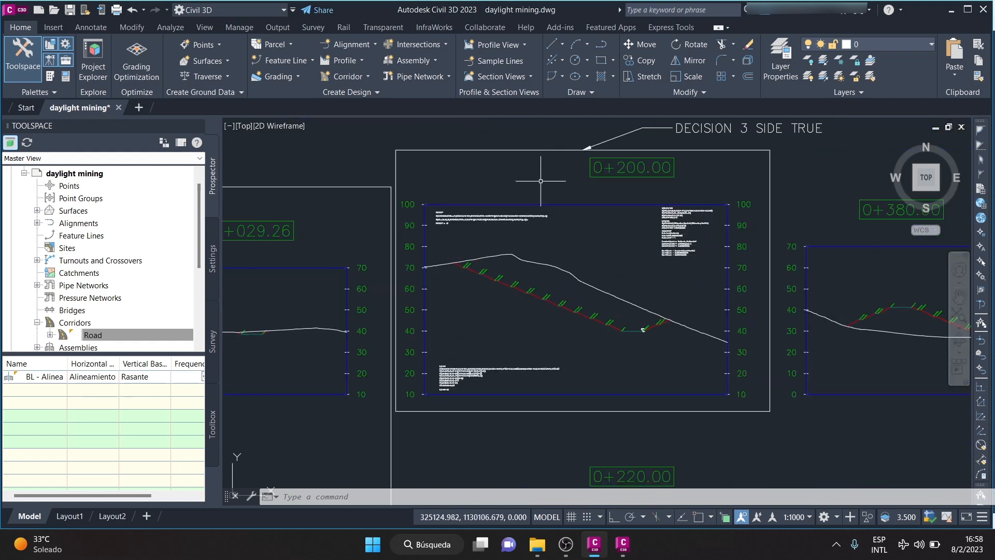
pyautogui.scroll(-8, 596, 337)
pyautogui.scroll(10, 638, 363)
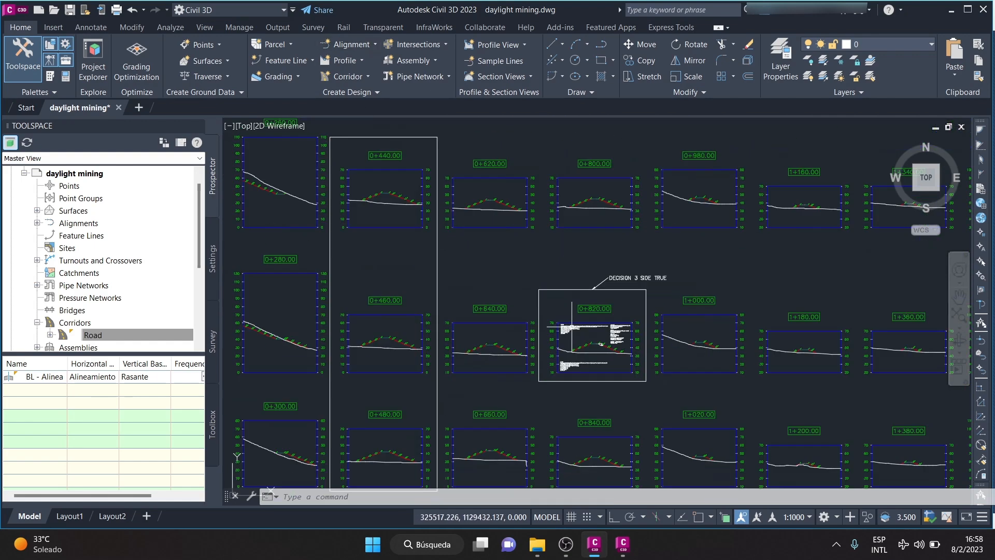
pyautogui.scroll(-6, 595, 288)
pyautogui.scroll(4, 573, 211)
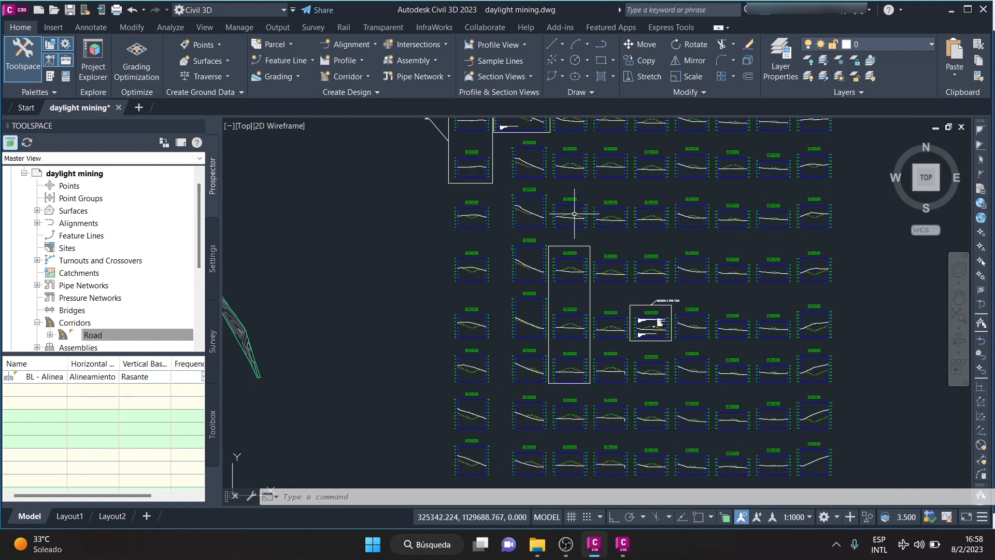
pyautogui.scroll(-8, 538, 303)
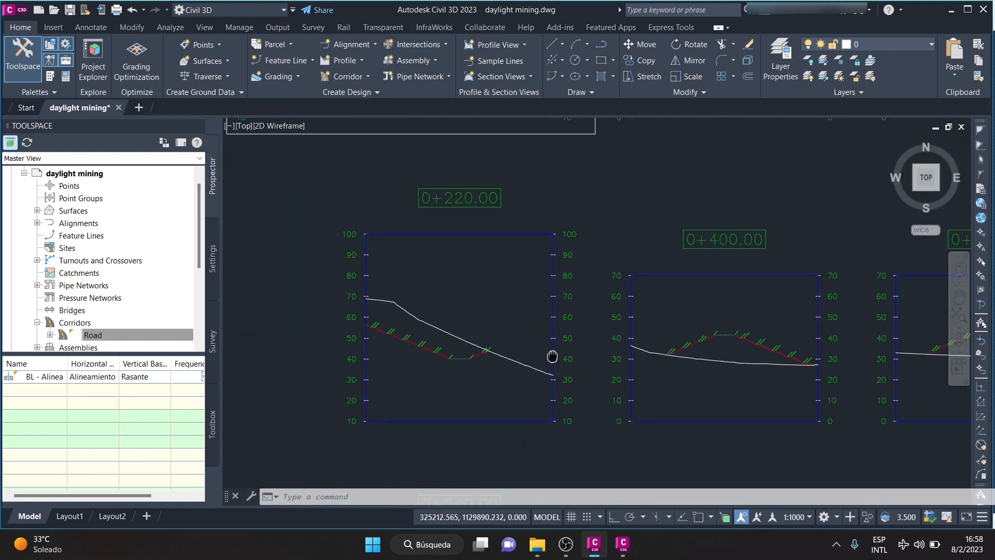
# Check the right-side bench labels and the ELEVSUP note in framed cut section 0+200.00
pyautogui.scroll(6, 538, 303)
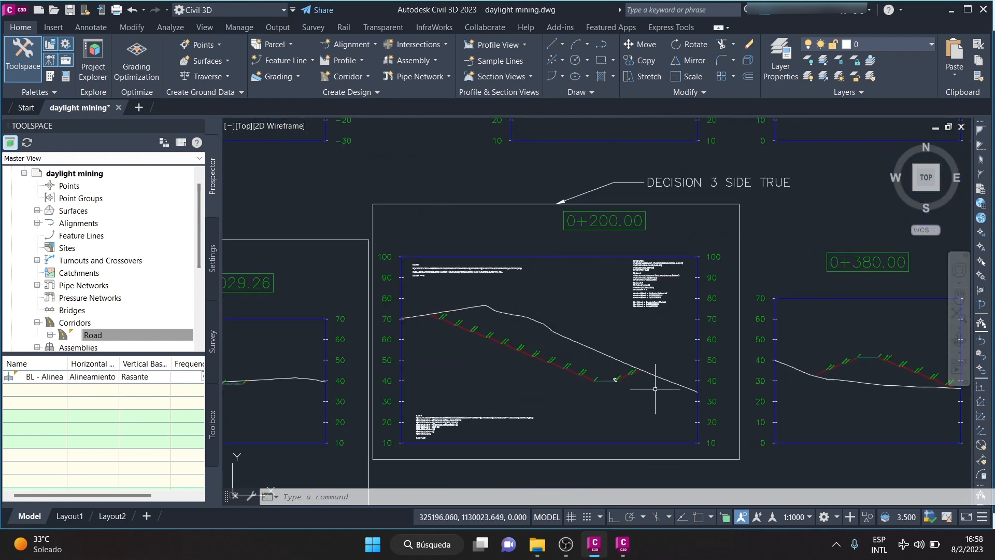
pyautogui.scroll(5, 623, 354)
pyautogui.scroll(4, 551, 211)
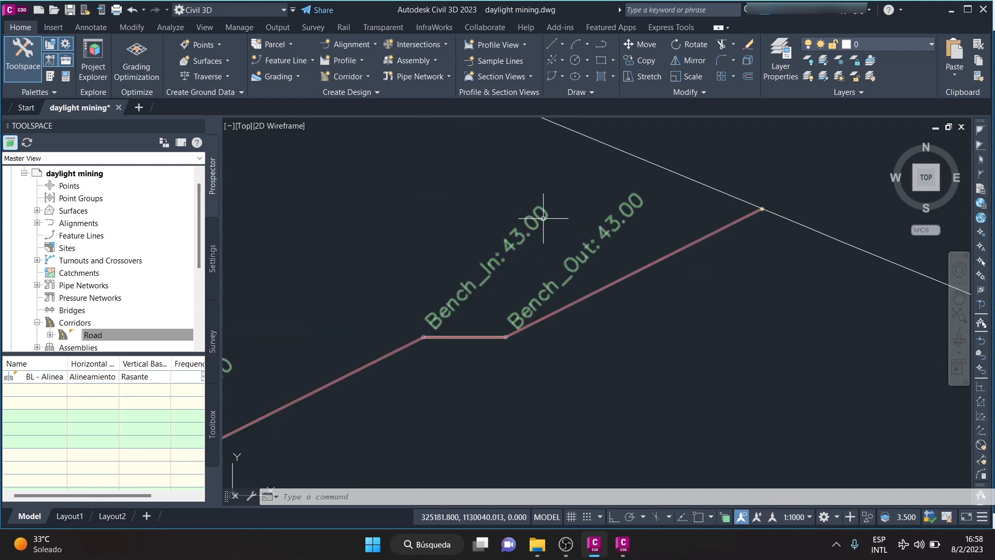
pyautogui.scroll(-6, 682, 296)
pyautogui.scroll(10, 447, 204)
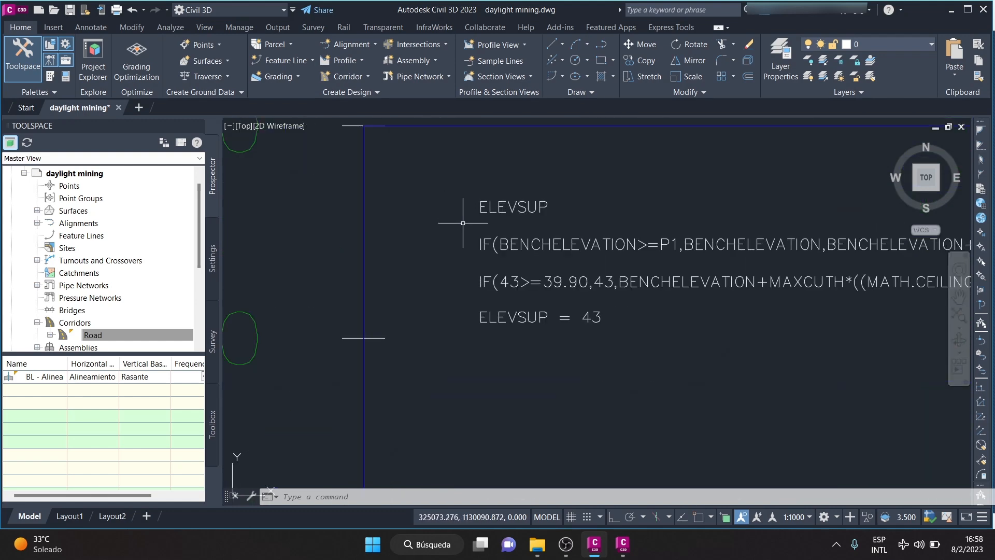
pyautogui.scroll(-10, 441, 246)
# Examine the Hinge label and the dimensions of the first slope segment and bench on the right side of section 0+200.00
pyautogui.scroll(6, 599, 339)
pyautogui.scroll(-1, 667, 204)
pyautogui.scroll(5, 458, 306)
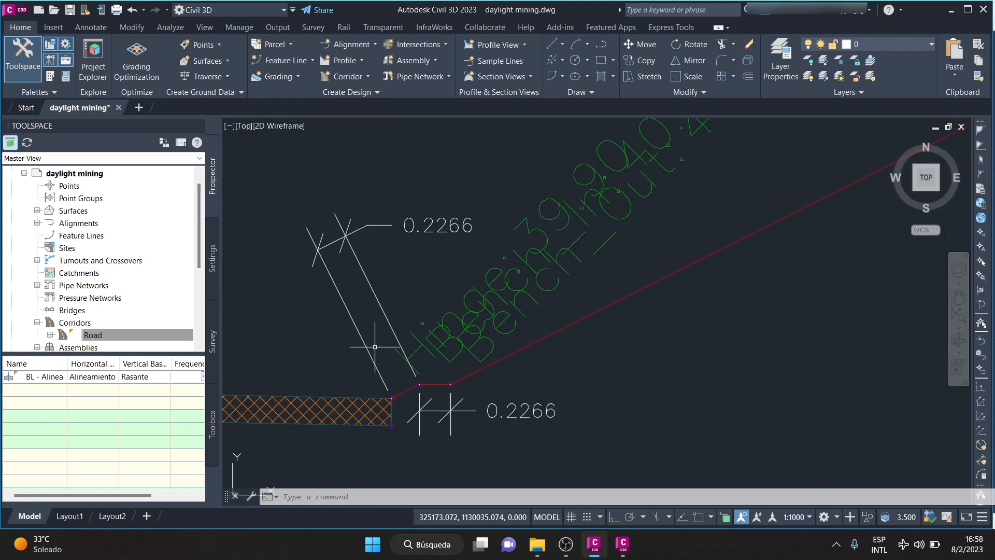
pyautogui.click(547, 192)
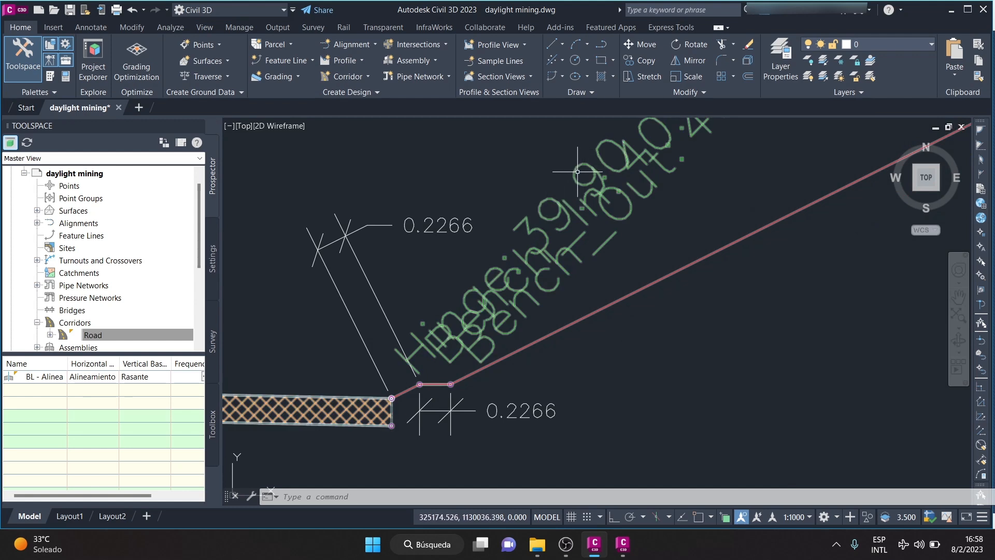
pyautogui.scroll(8, 393, 399)
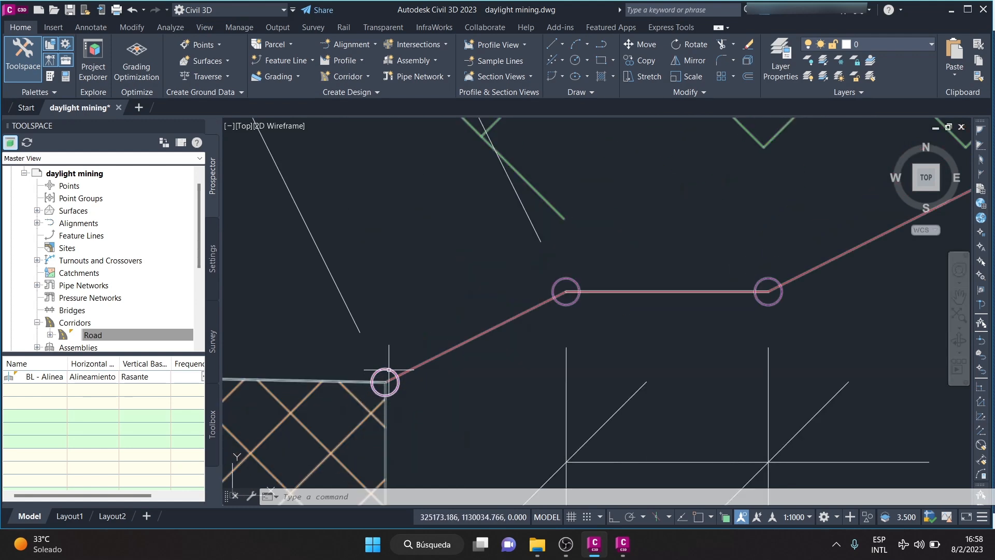
pyautogui.scroll(-6, 381, 374)
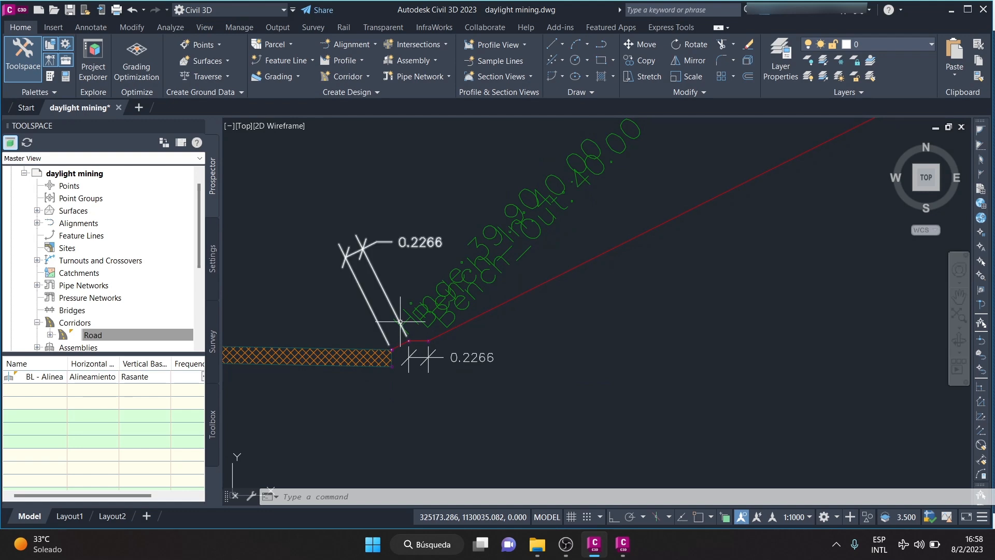
# Examine the Hinge, Bench_In and Bench_Out labels and slope dimensions on the right side of framed fill section 0+820.00
pyautogui.scroll(-12, 398, 317)
pyautogui.scroll(4, 489, 355)
pyautogui.scroll(10, 500, 358)
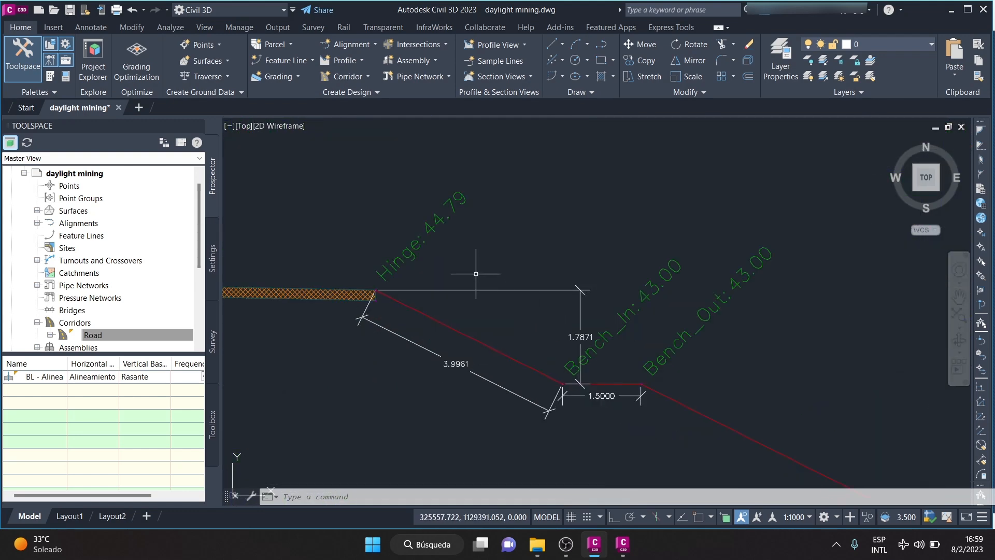
pyautogui.scroll(3, 459, 212)
pyautogui.scroll(-3, 443, 173)
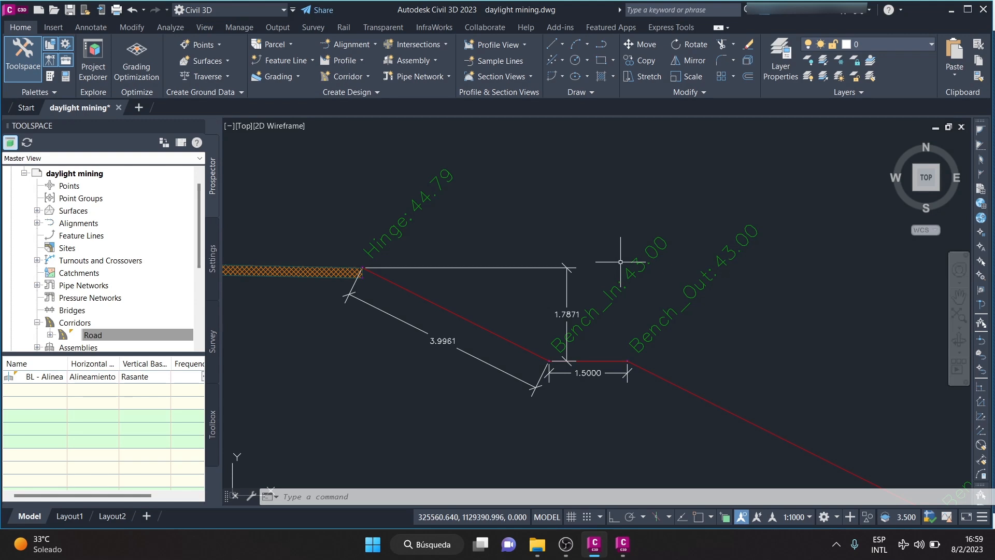
pyautogui.scroll(-10, 741, 343)
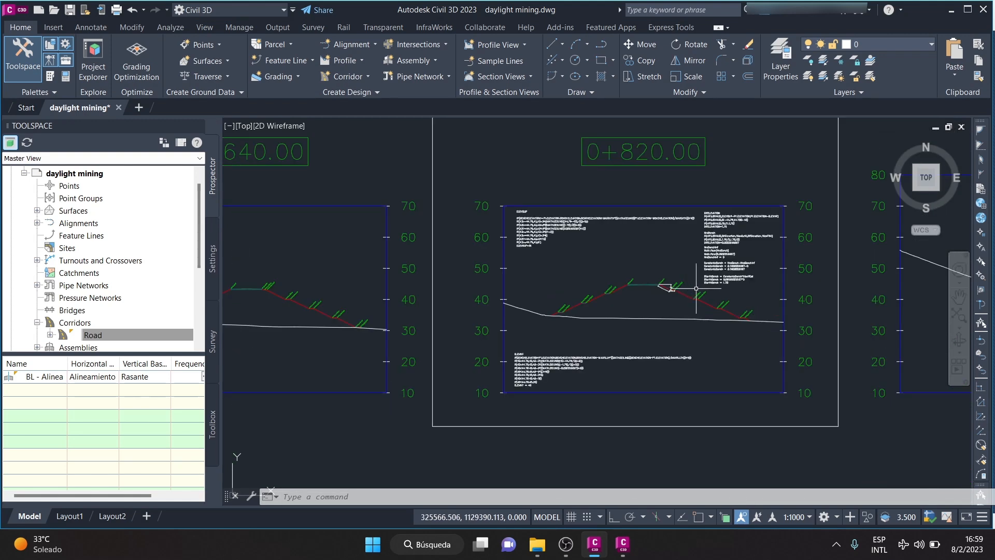
# Change P1 to P1.ELEVATION in the comparison of the ELEVSUP formula note in section 0+200.00
pyautogui.scroll(8, 501, 167)
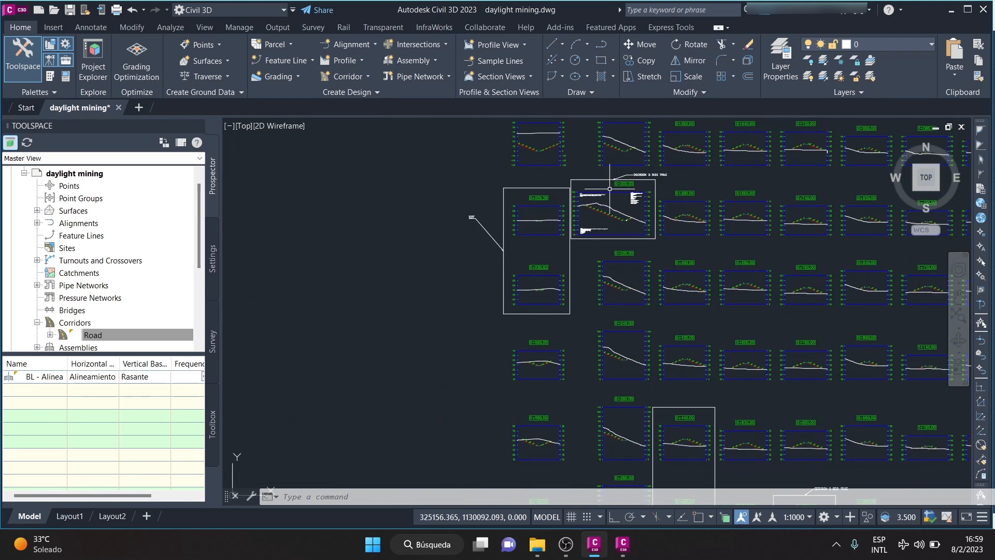
pyautogui.moveTo(732, 315); pyautogui.dragTo(650, 320, button='middle')
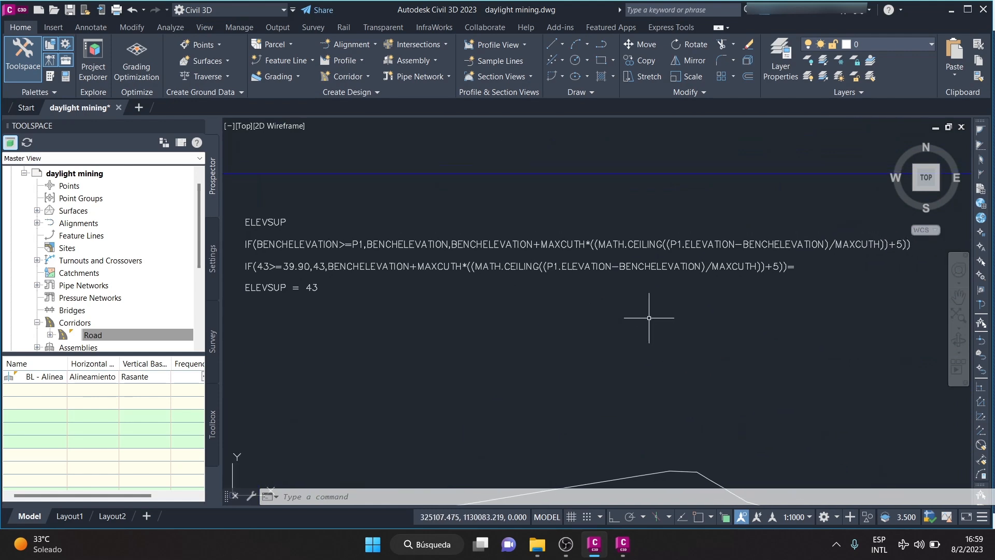
pyautogui.scroll(-6, 404, 228)
pyautogui.scroll(10, 358, 227)
pyautogui.moveTo(425, 229); pyautogui.dragTo(476, 297, button='middle')
pyautogui.moveTo(321, 185); pyautogui.dragTo(244, 187, button='middle')
pyautogui.scroll(-2, 355, 239)
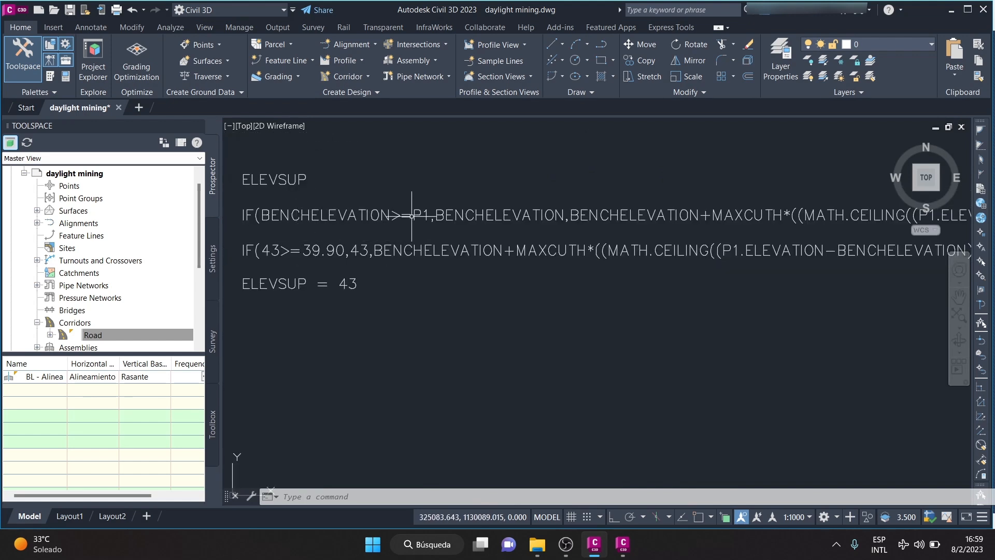
pyautogui.doubleClick(428, 212)
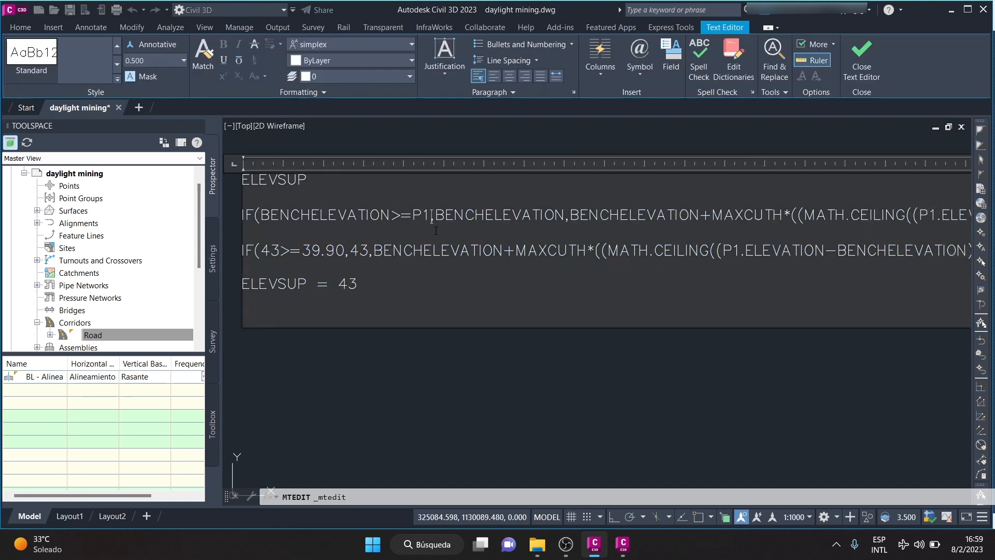
pyautogui.write('.E')
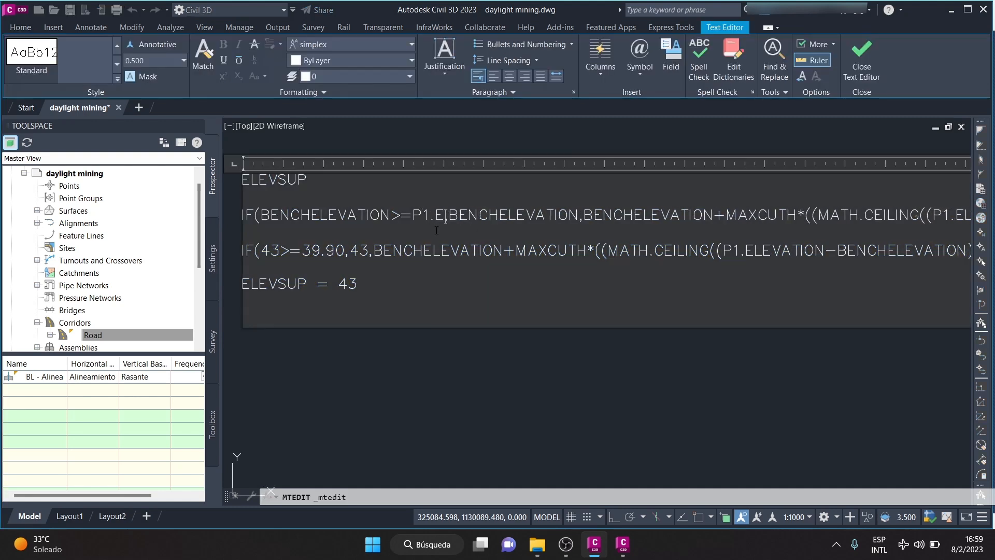
pyautogui.write('LEVATION')
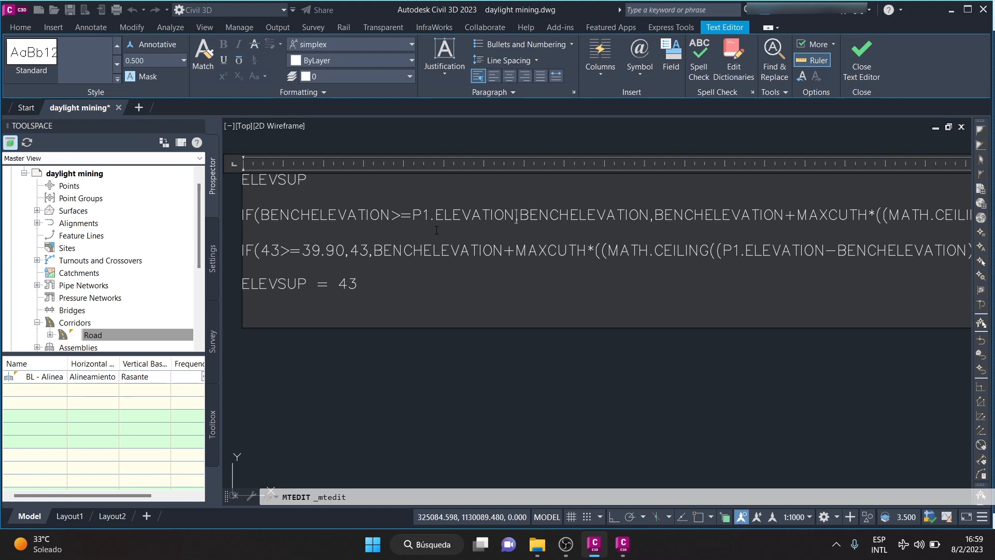
pyautogui.click(441, 382)
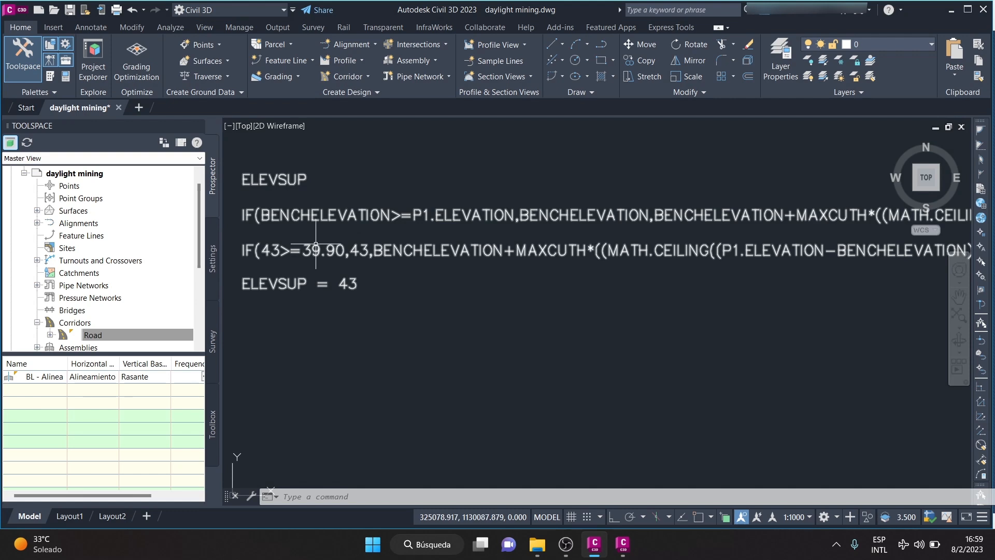
# Compare the substituted ELEVSUP formula with the Hinge elevation label on the right side of section 0+200.00
pyautogui.scroll(-4, 353, 263)
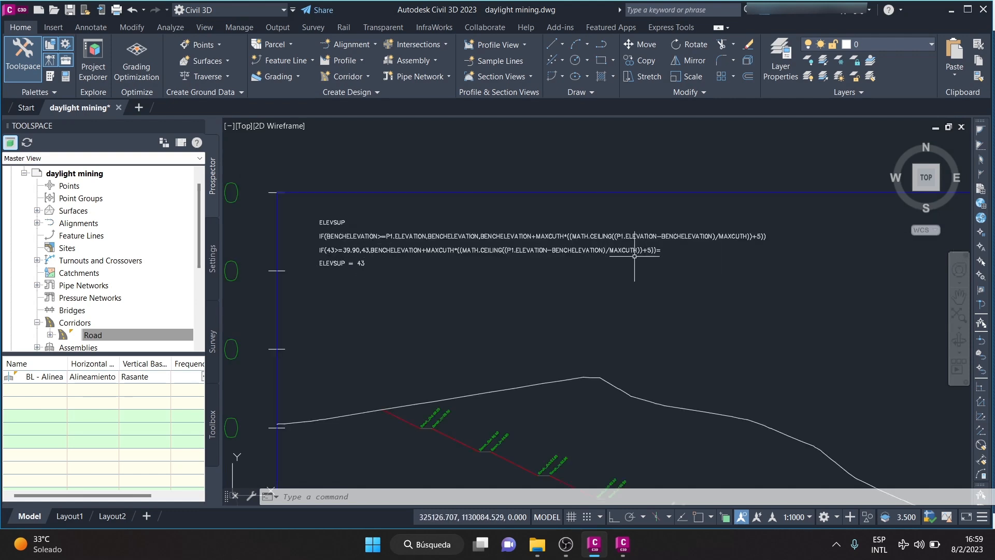
pyautogui.scroll(4, 400, 252)
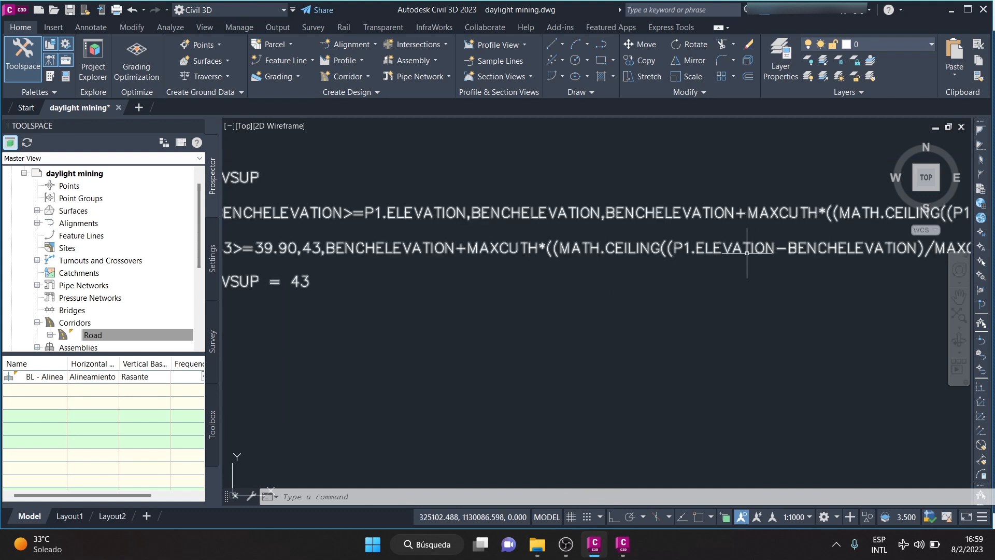
pyautogui.moveTo(343, 233); pyautogui.dragTo(402, 229, button='middle')
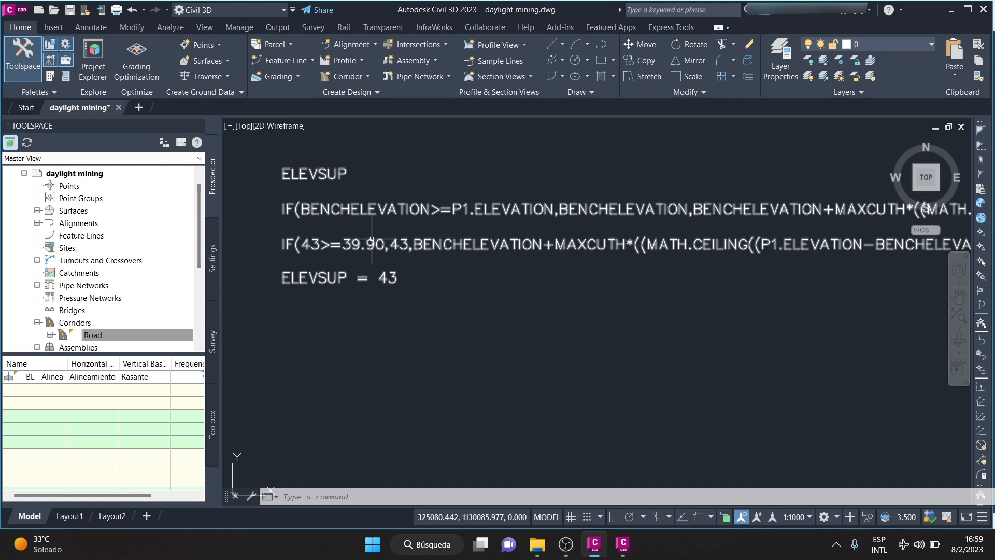
pyautogui.scroll(-6, 394, 280)
pyautogui.scroll(10, 574, 244)
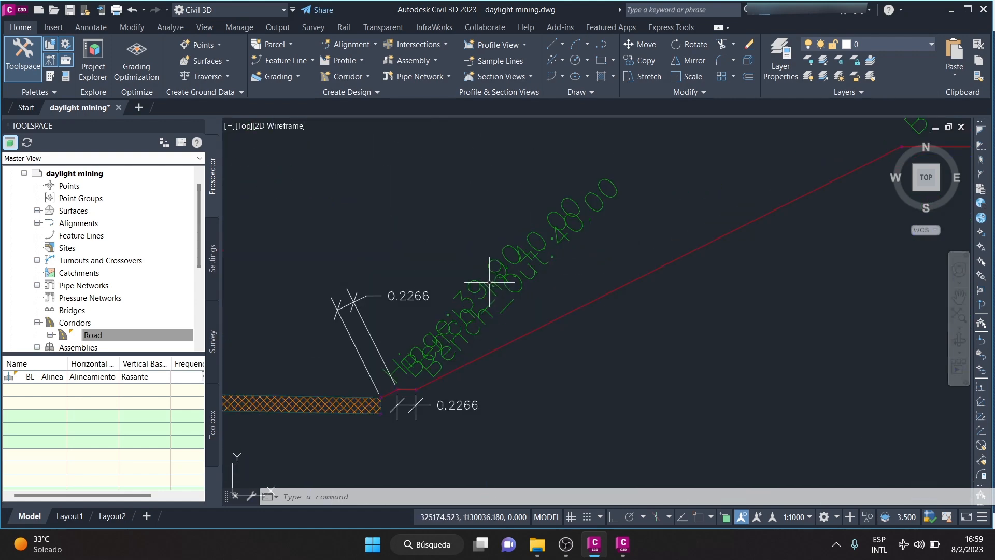
pyautogui.scroll(-6, 487, 269)
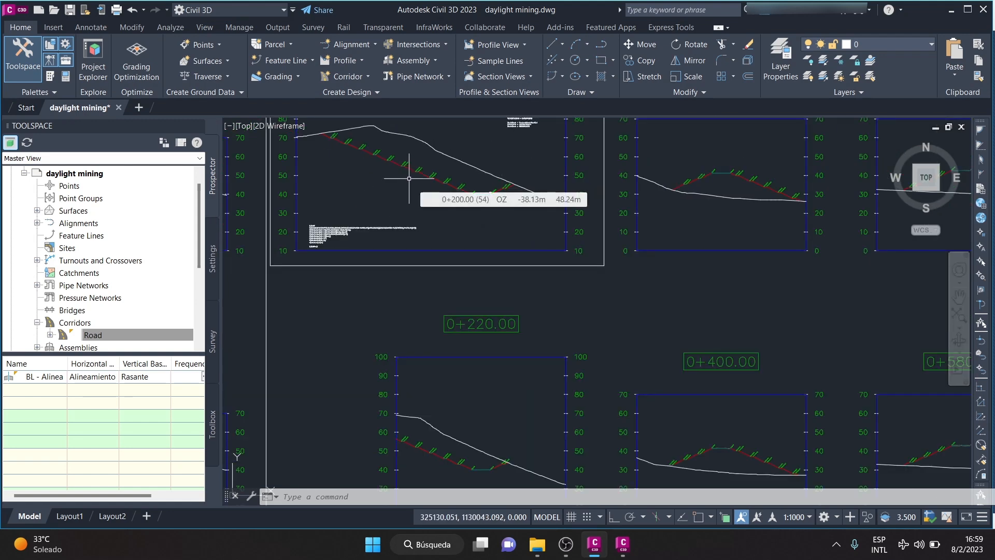
# Read the full ELEVINF formula in section 0+200.00, including its BENCHELEVATION condition and MAXFILLH rounding term
pyautogui.scroll(8, 357, 230)
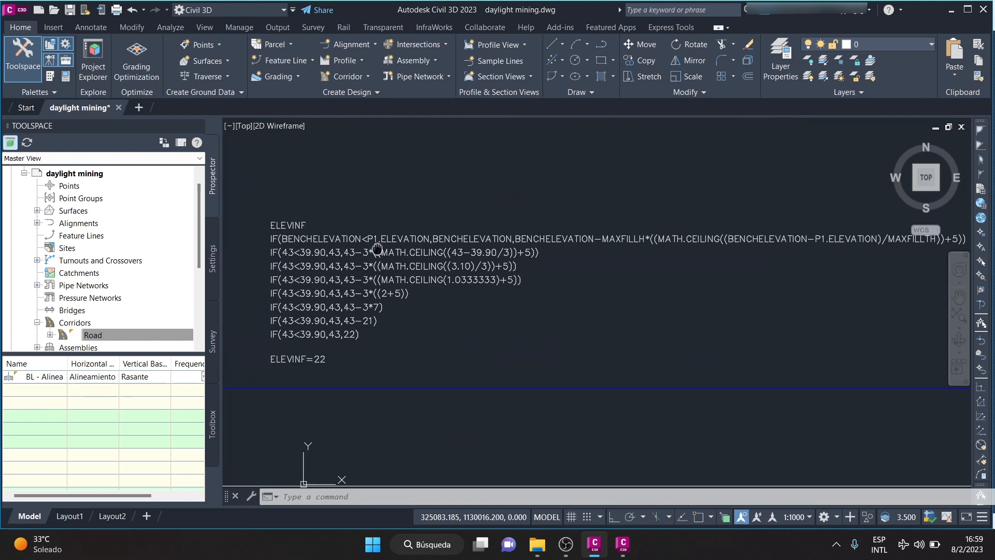
pyautogui.scroll(2, 362, 242)
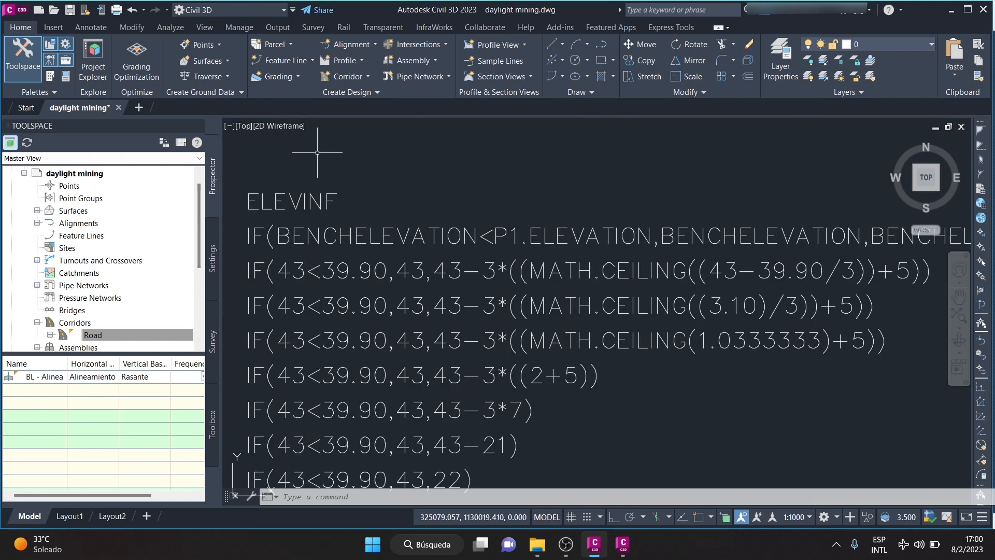
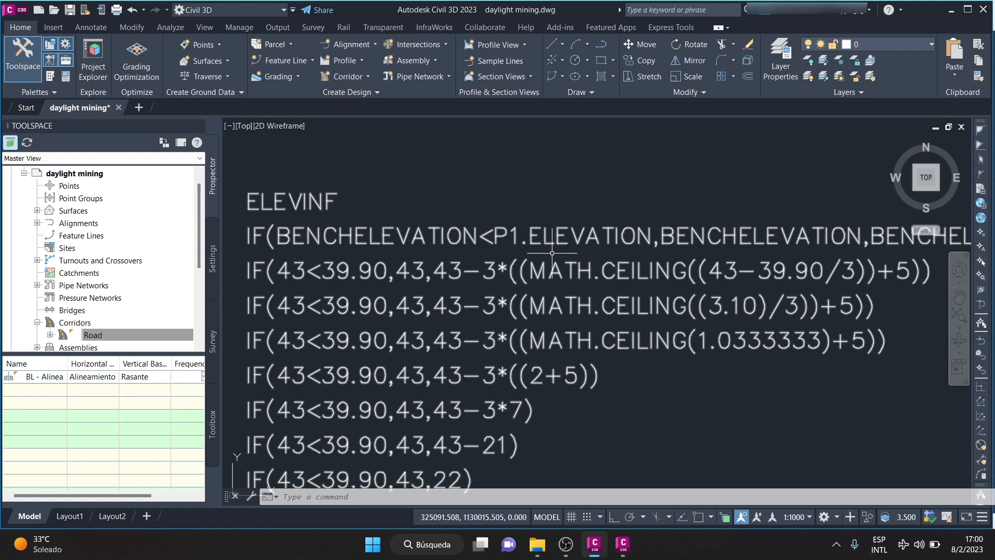
pyautogui.moveTo(672, 350); pyautogui.dragTo(437, 332, button='middle')
pyautogui.scroll(-2, 569, 299)
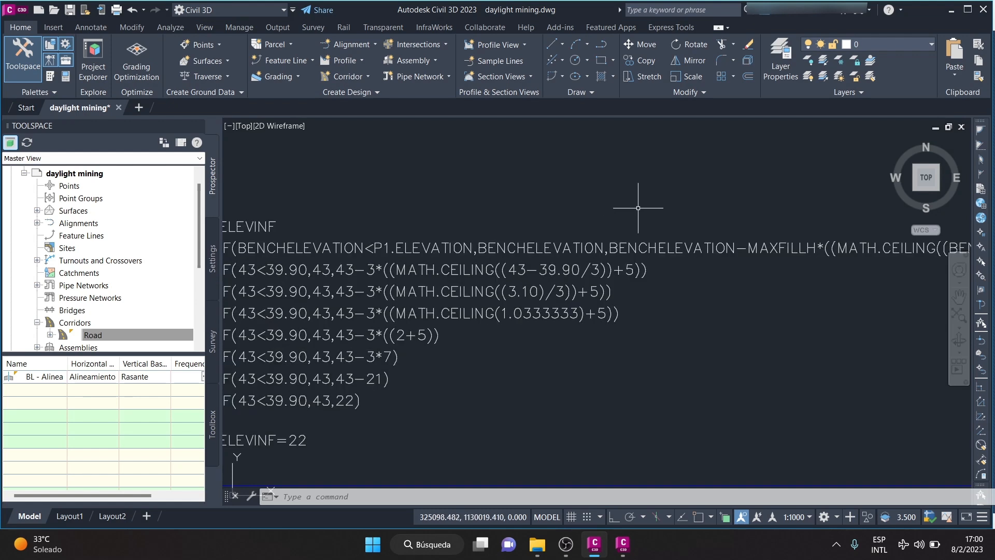
pyautogui.moveTo(783, 317); pyautogui.dragTo(758, 308, button='middle')
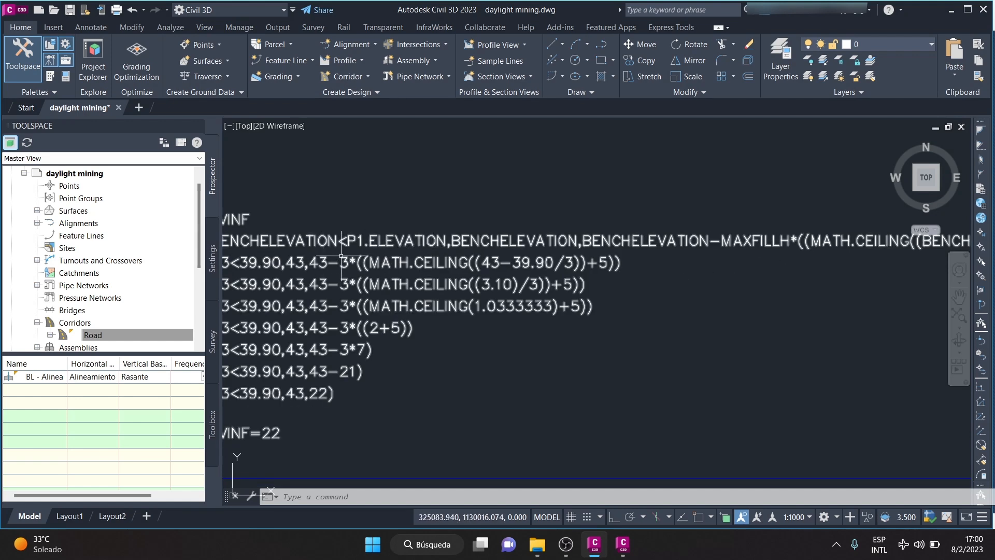
pyautogui.moveTo(781, 271)
pyautogui.mouseDown(button='middle')
pyautogui.moveTo(622, 268)
pyautogui.moveTo(640, 234)
pyautogui.mouseUp(button='middle')
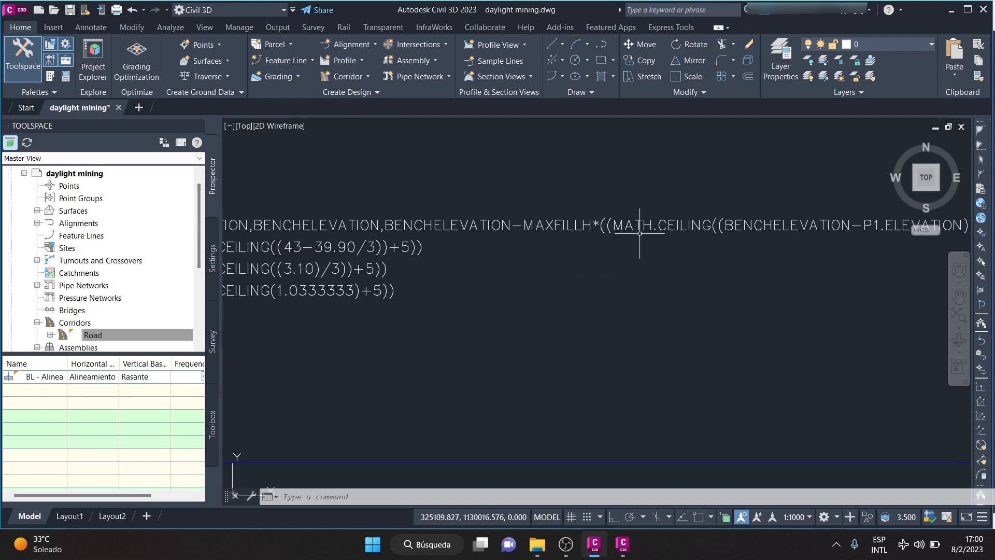
pyautogui.moveTo(798, 268); pyautogui.dragTo(828, 263, button='middle')
pyautogui.moveTo(333, 281); pyautogui.dragTo(461, 301, button='middle')
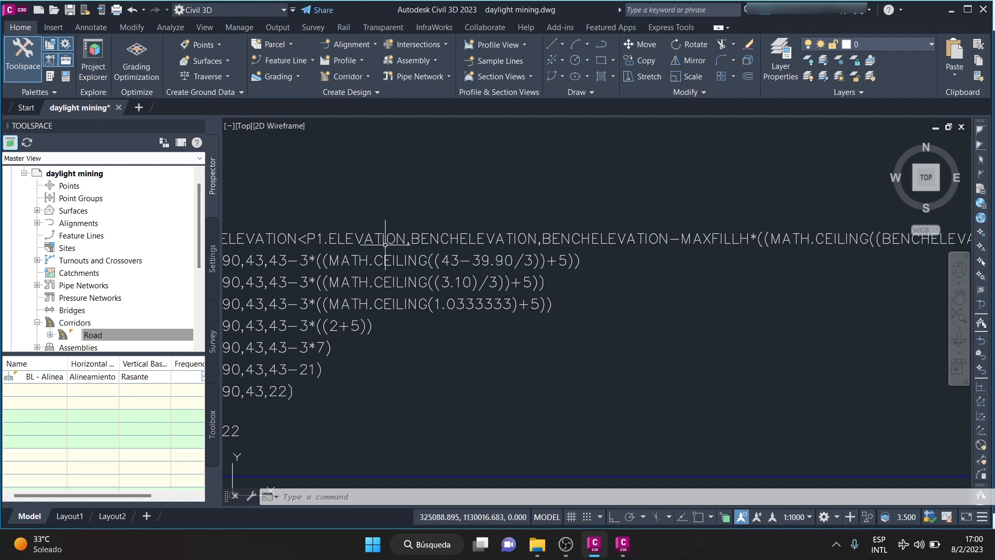
pyautogui.moveTo(840, 307); pyautogui.dragTo(589, 288, button='middle')
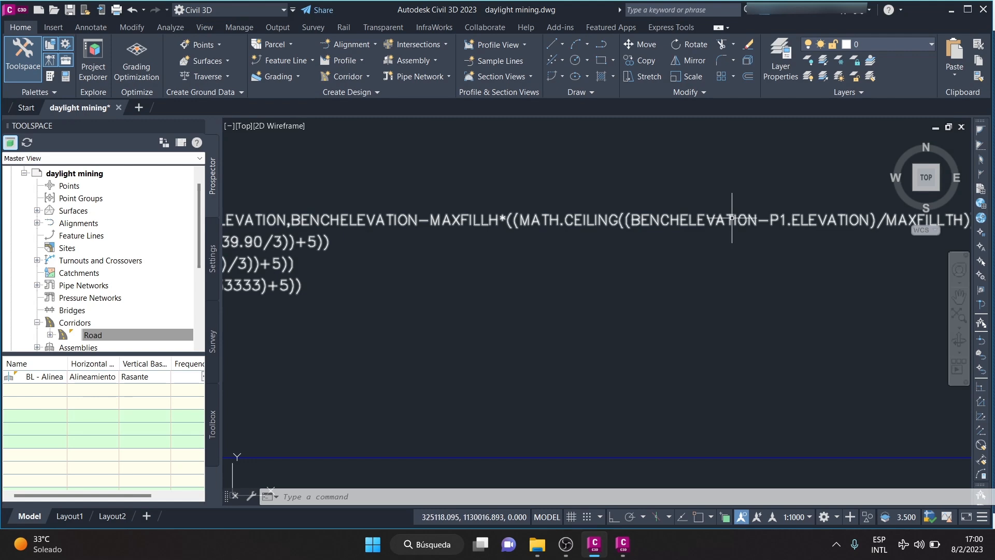
# Follow the numeric ELEVINF substitution lines in section 0+200.00 through the MATH.CEILING division and rounding
pyautogui.scroll(-3, 874, 221)
pyautogui.scroll(5, 665, 226)
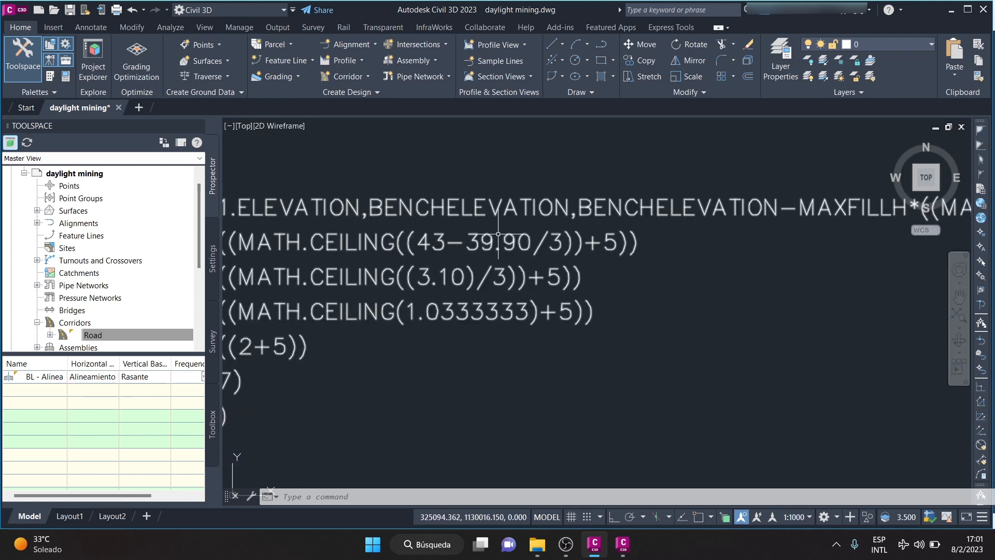
pyautogui.scroll(-5, 655, 252)
pyautogui.scroll(4, 655, 251)
pyautogui.scroll(-5, 516, 254)
pyautogui.scroll(5, 516, 255)
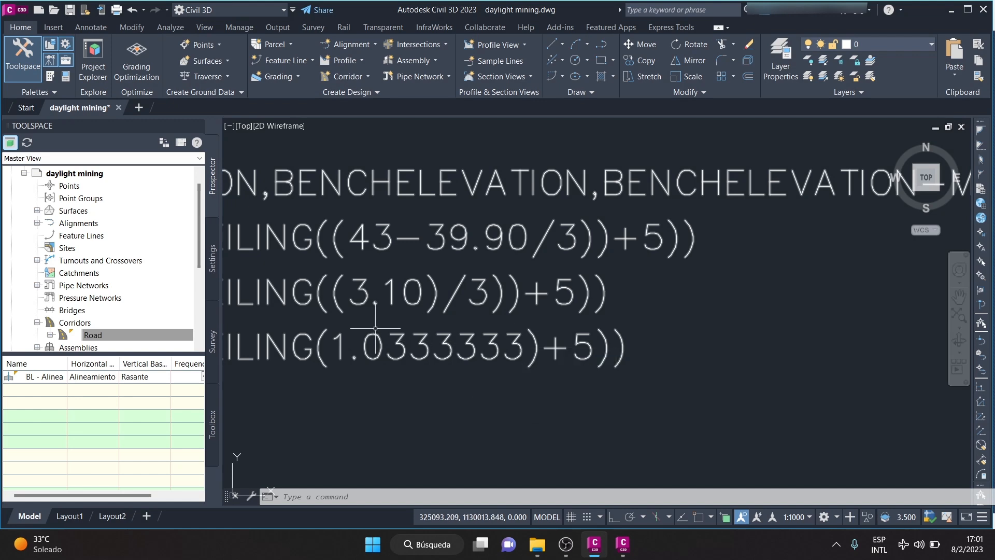
pyautogui.scroll(-2, 448, 321)
pyautogui.moveTo(396, 304); pyautogui.dragTo(446, 295, button='middle')
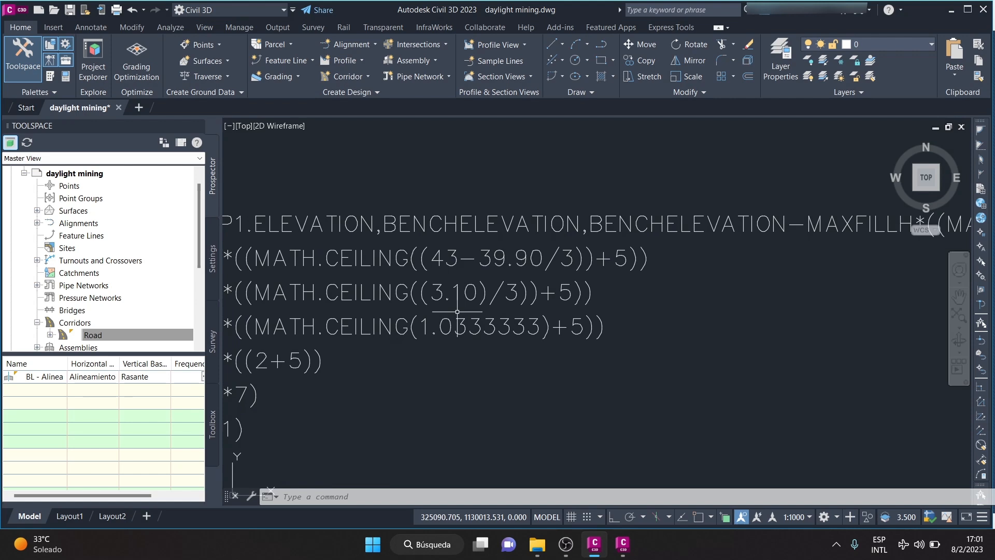
pyautogui.scroll(-3, 529, 317)
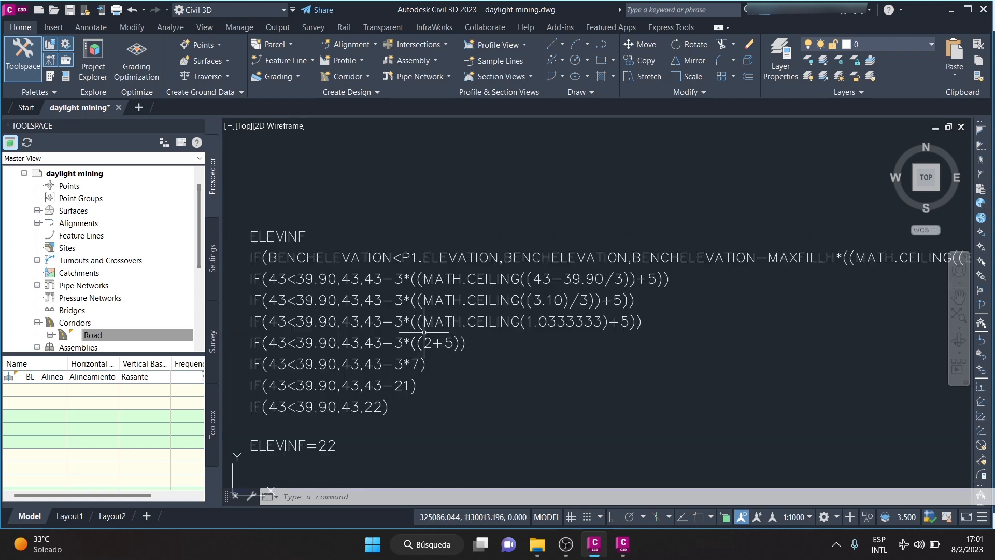
pyautogui.scroll(5, 447, 321)
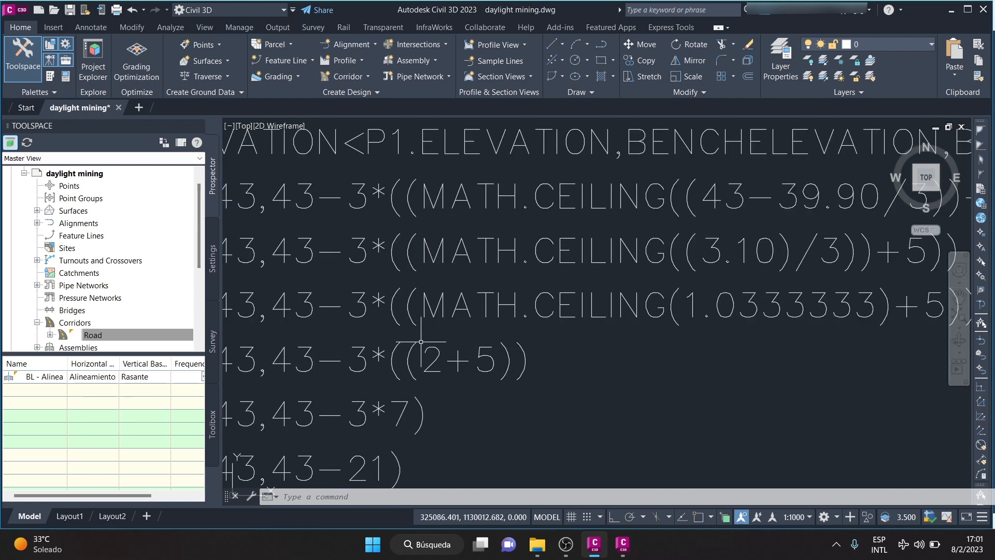
# Follow the remaining numeric ELEVINF substitution lines in section 0+200.00 down to the final ELEVINF value
pyautogui.scroll(-3, 334, 272)
pyautogui.scroll(4, 570, 316)
pyautogui.scroll(2, 570, 316)
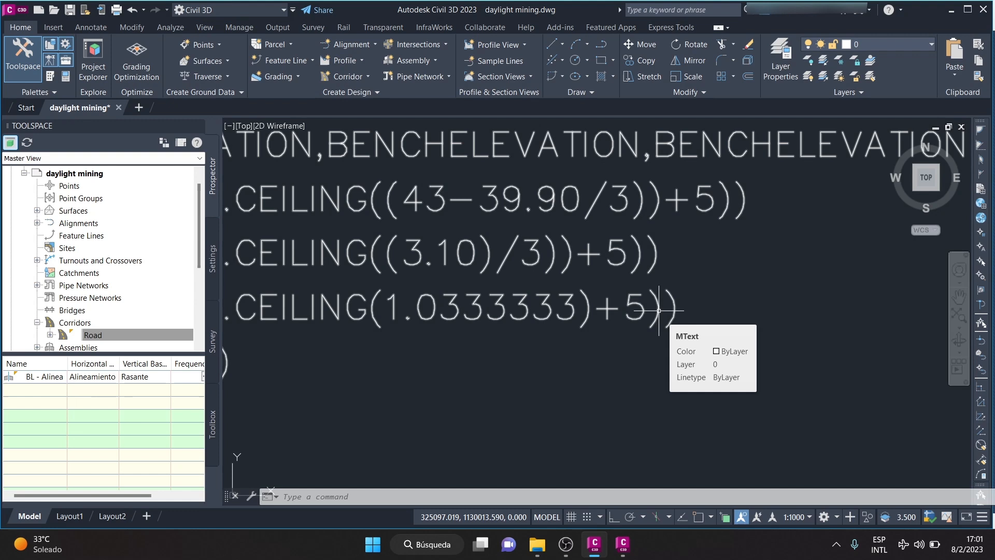
pyautogui.scroll(-2, 656, 278)
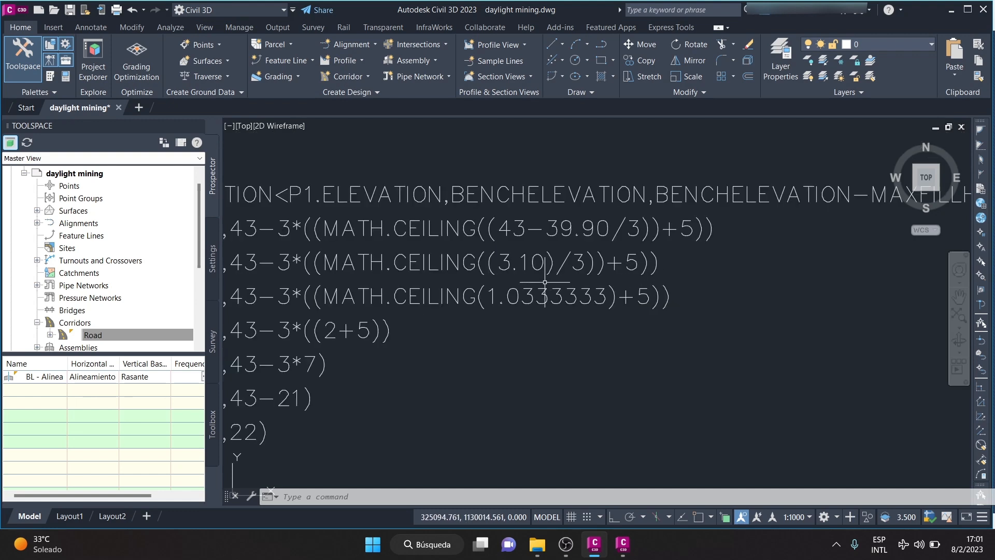
pyautogui.moveTo(424, 277); pyautogui.dragTo(535, 240, button='middle')
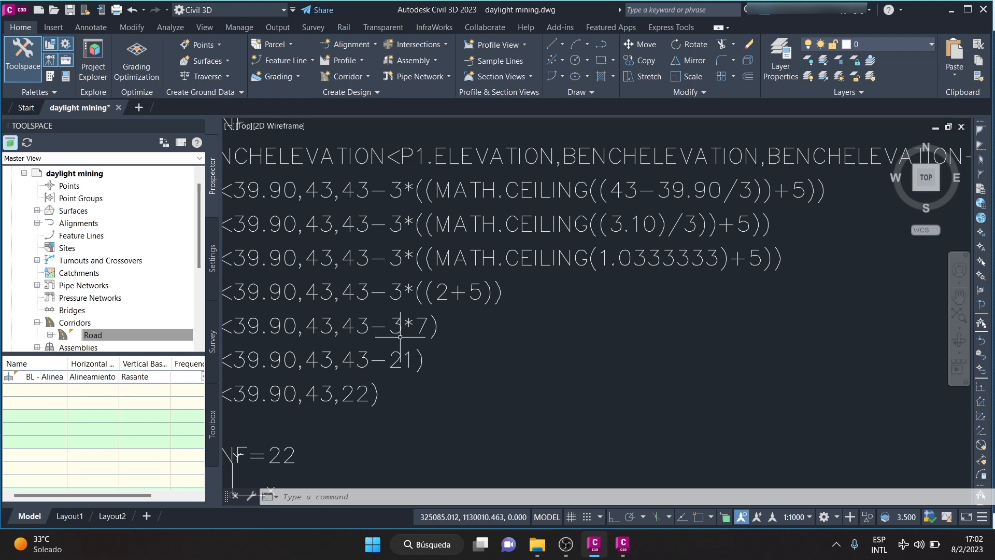
pyautogui.scroll(-8, 364, 368)
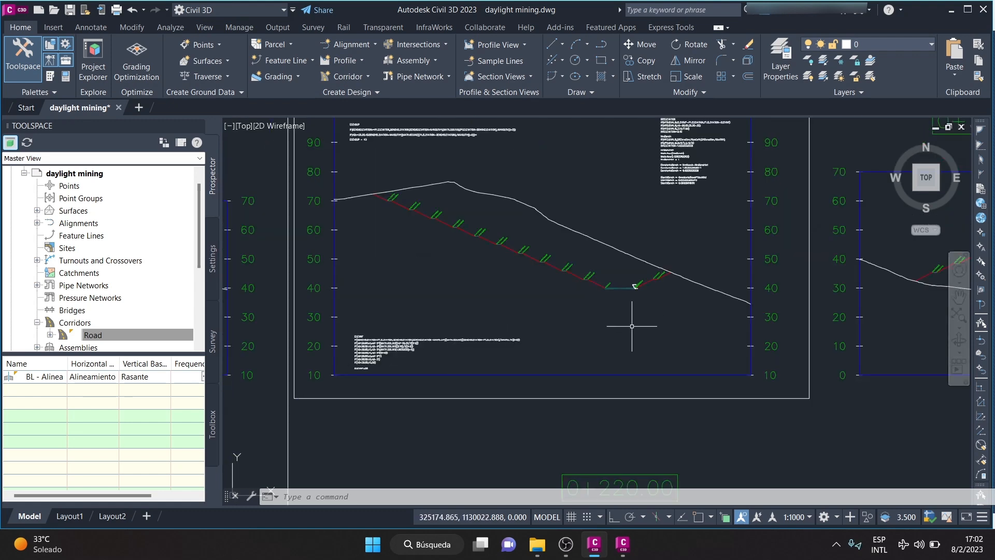
# Compare the ELEVINF result with the Hinge, Bench_In and Bench_Out elevation labels on the right side of section 0+200.00
pyautogui.scroll(9, 641, 303)
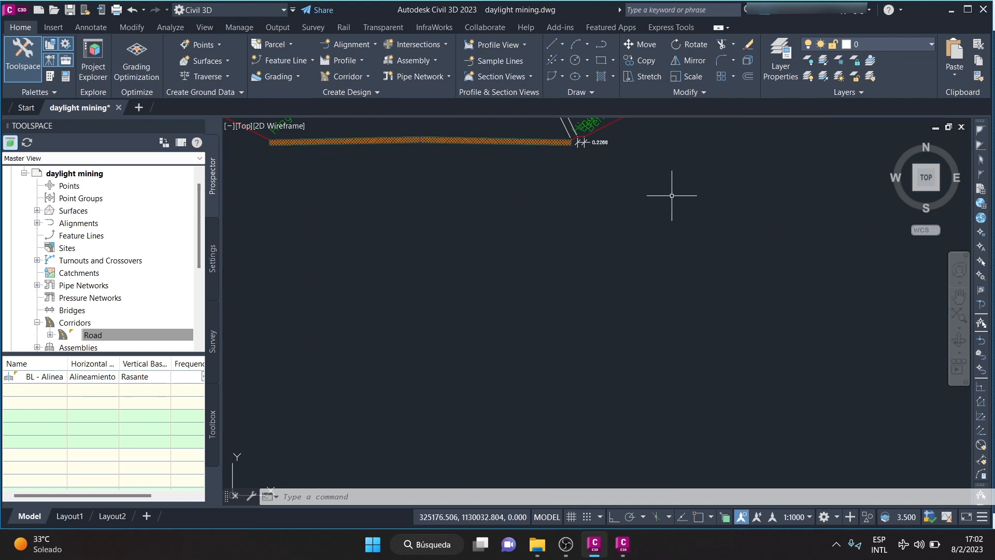
pyautogui.scroll(5, 640, 203)
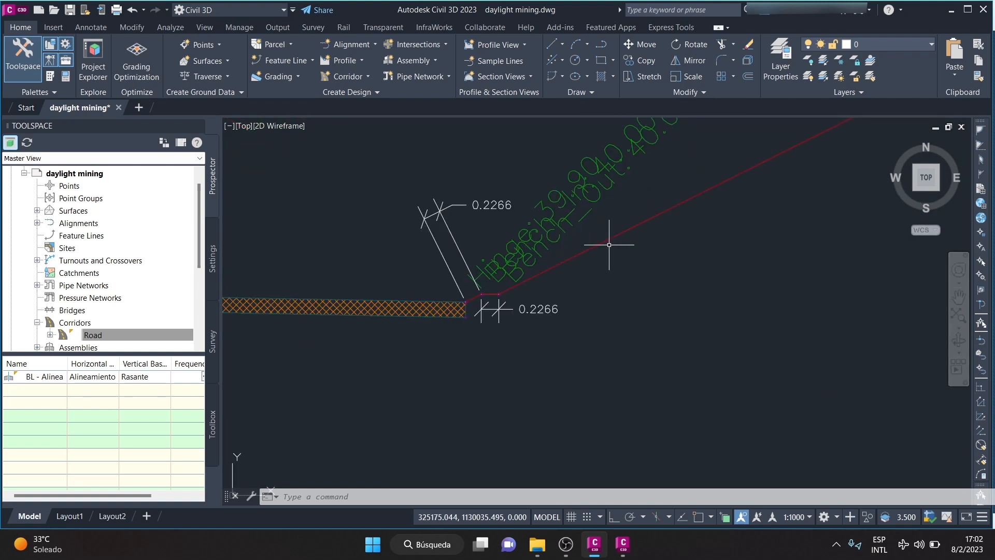
pyautogui.scroll(-5, 609, 244)
pyautogui.moveTo(765, 315); pyautogui.dragTo(705, 290, button='middle')
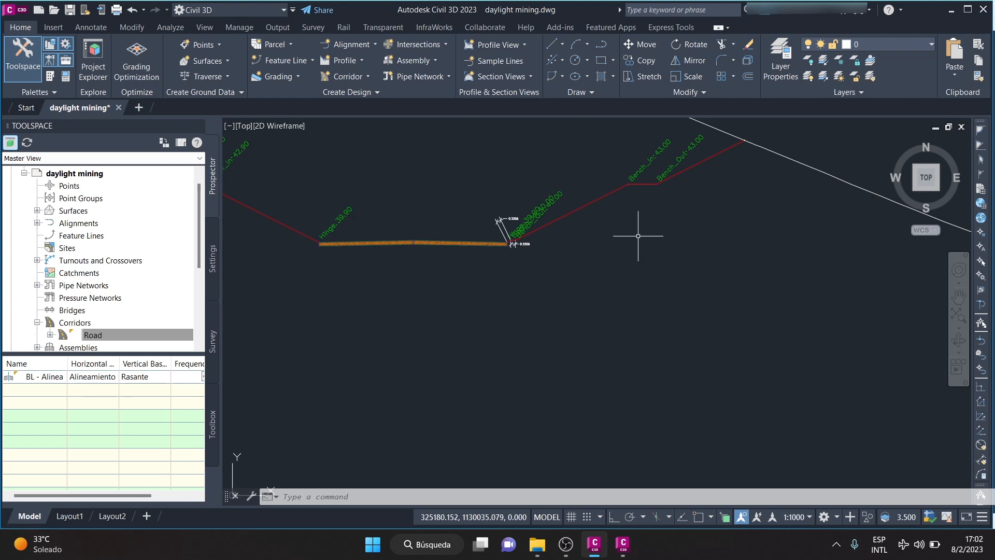
pyautogui.moveTo(650, 188)
pyautogui.scroll(-5, 584, 195)
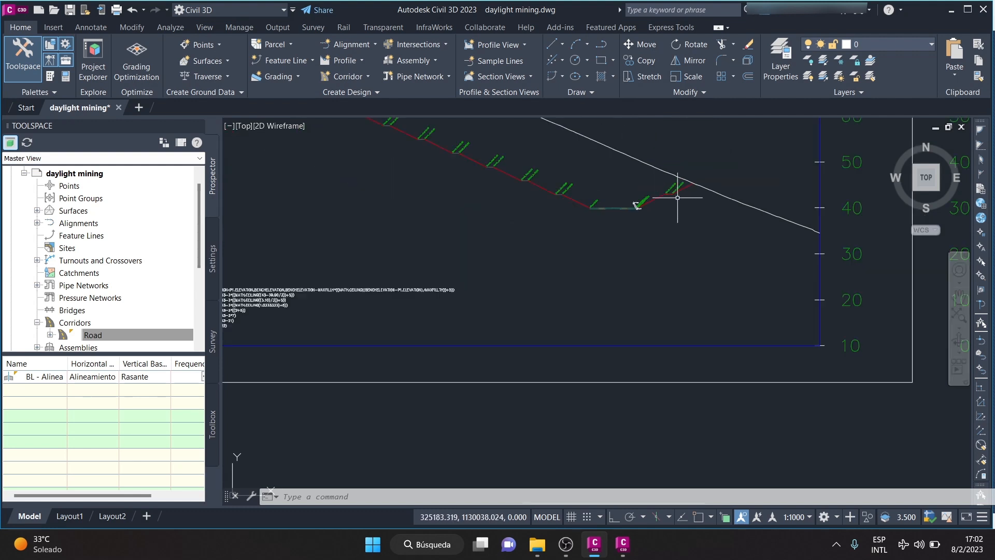
pyautogui.scroll(10, 510, 231)
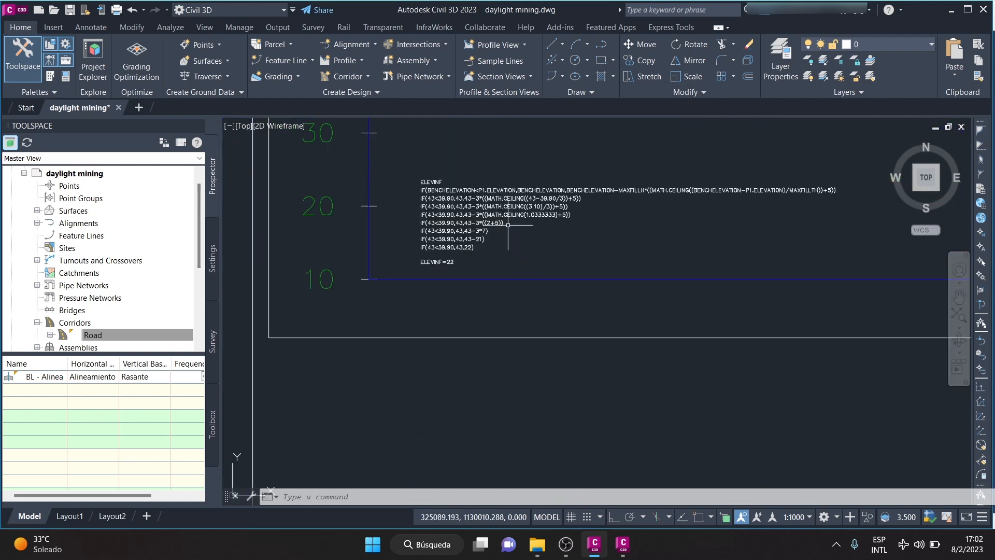
# Read the ELEVSUP formula note in fill section 0+820.00, including its BENCHELEVATION condition and P1.ELEVATION comparison
pyautogui.scroll(-12, 451, 267)
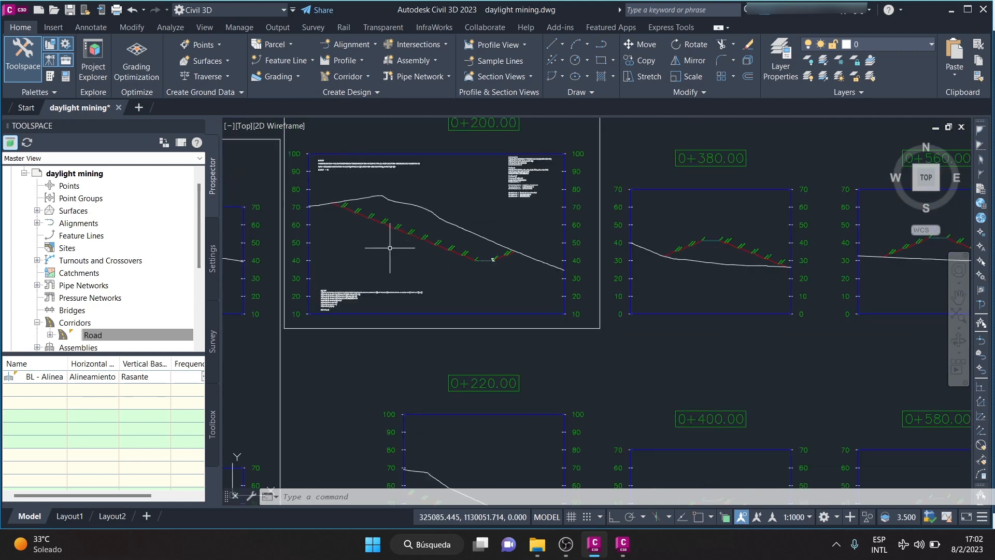
pyautogui.scroll(12, 450, 267)
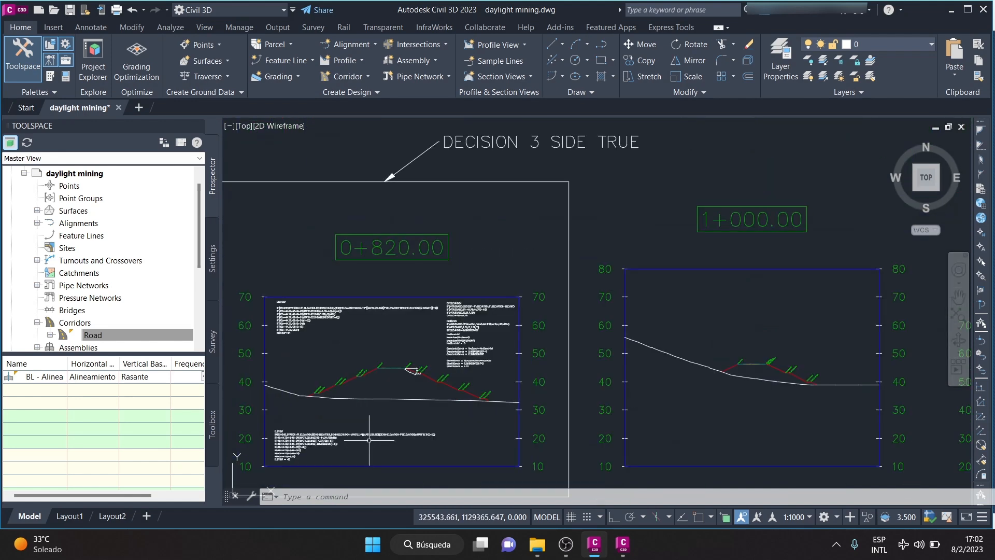
pyautogui.scroll(6, 356, 207)
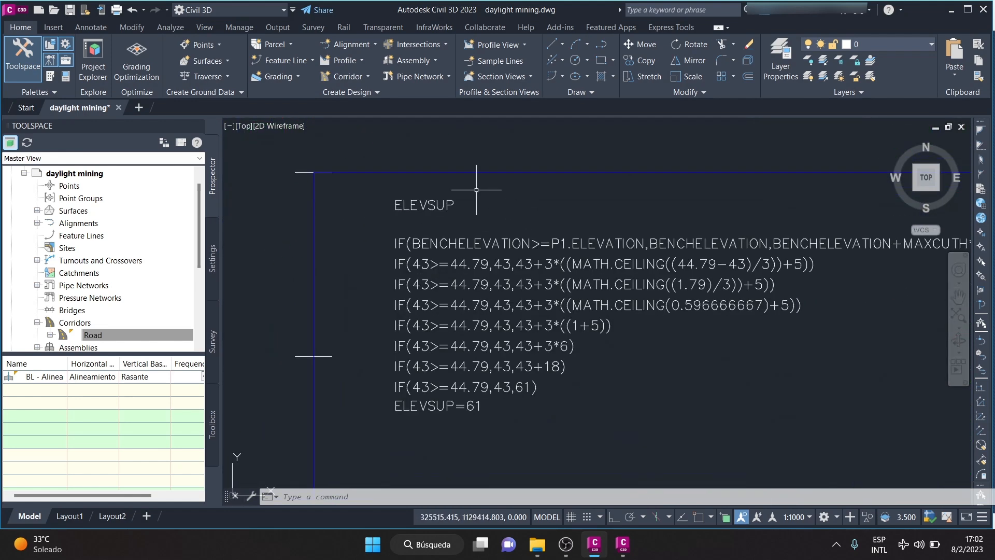
pyautogui.scroll(-1, 394, 322)
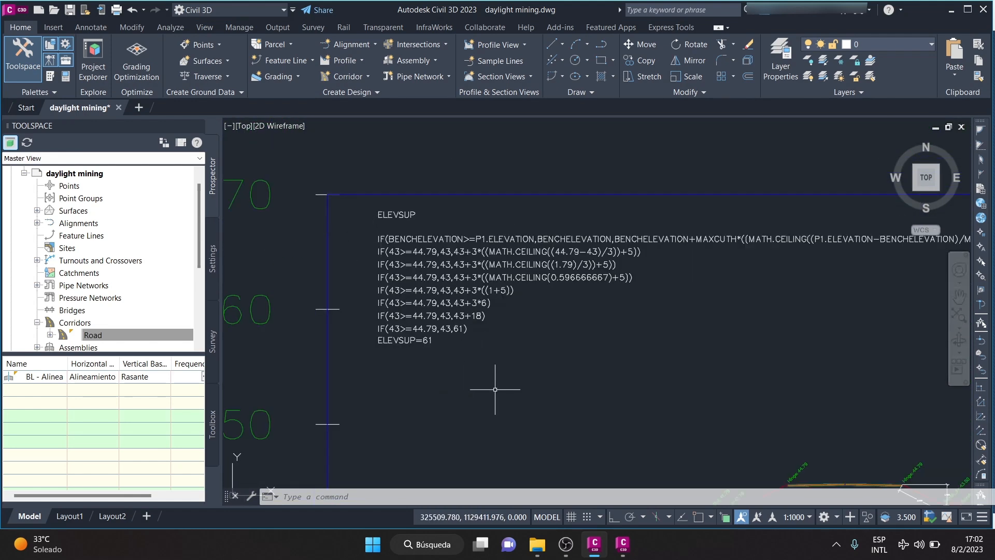
pyautogui.scroll(-2, 469, 349)
pyautogui.scroll(4, 282, 200)
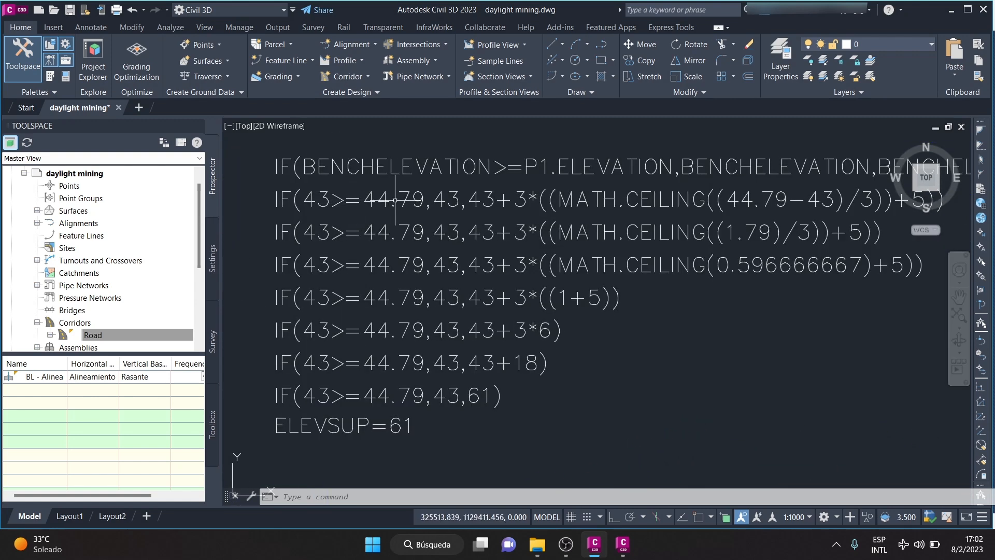
pyautogui.scroll(-2, 404, 171)
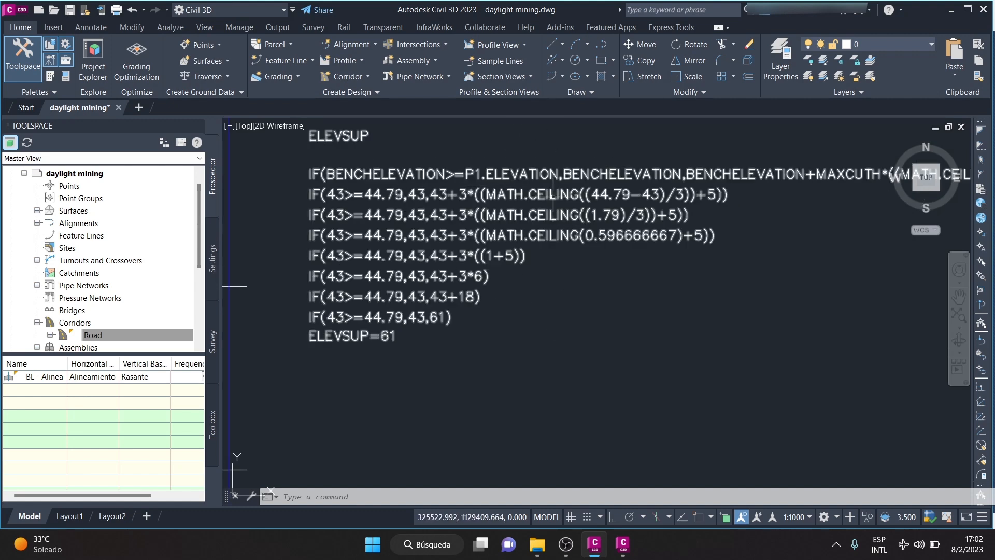
# Check the Hinge elevation label beside the first bench on the right side of section 0+820.00
pyautogui.scroll(-6, 380, 208)
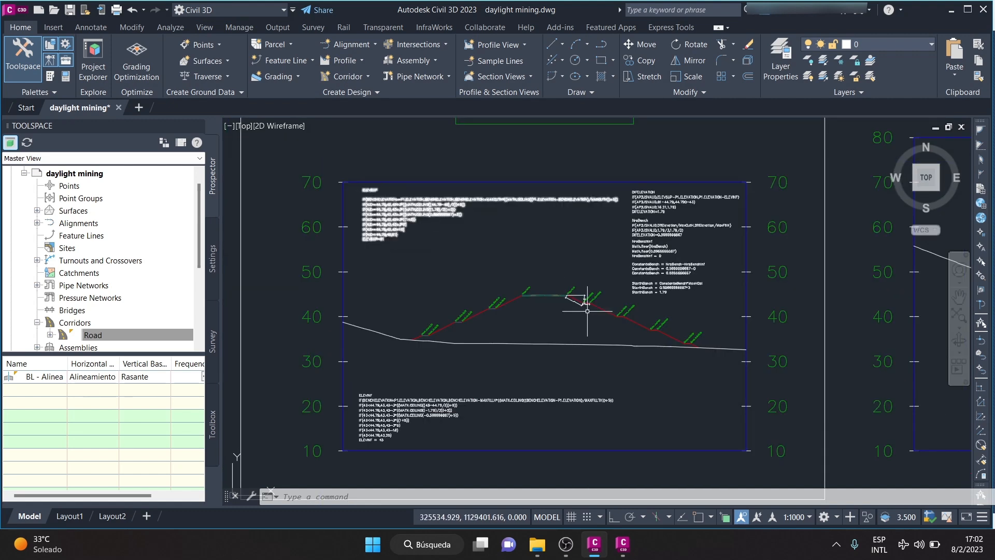
pyautogui.scroll(8, 577, 291)
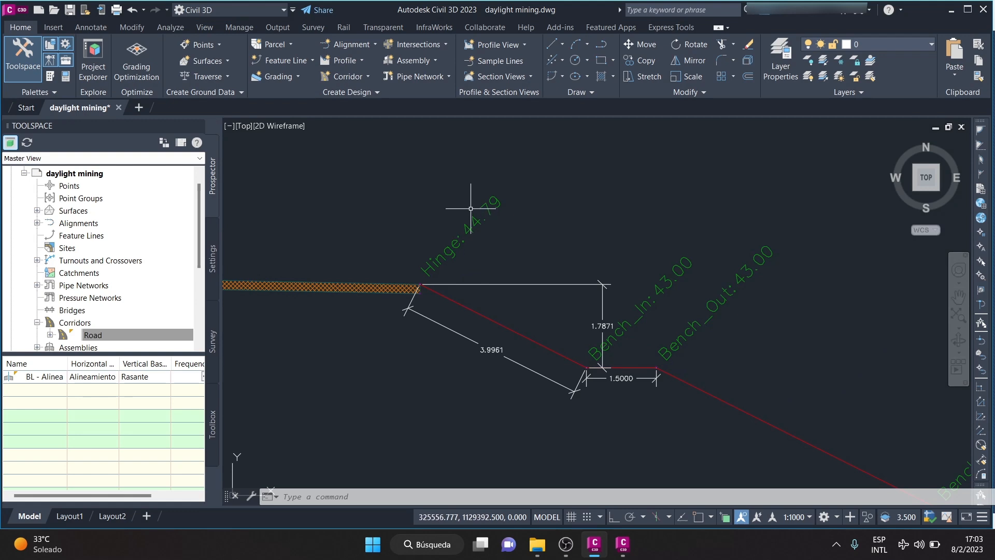
pyautogui.scroll(-6, 557, 218)
# Follow the numeric ELEVSUP substitution lines in section 0+820.00 through the MATH.CEILING rounding to the final value
pyautogui.scroll(8, 405, 231)
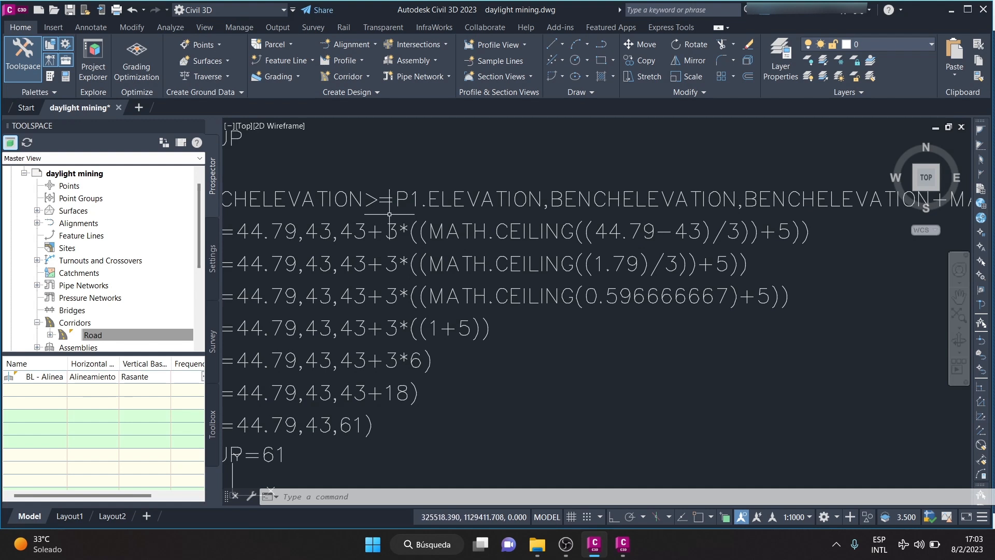
pyautogui.moveTo(688, 215); pyautogui.dragTo(482, 213, button='middle')
pyautogui.scroll(-2, 482, 213)
pyautogui.scroll(-1, 465, 213)
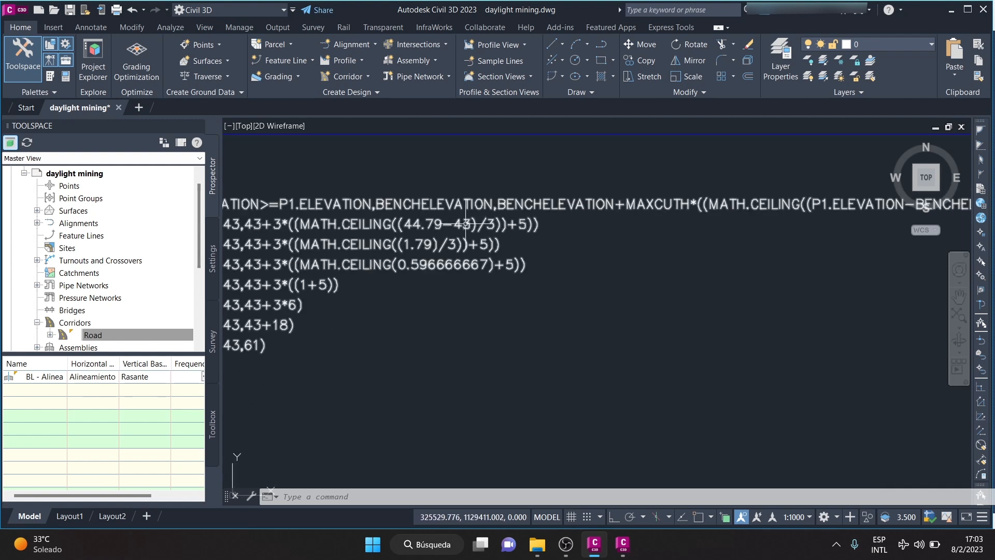
pyautogui.moveTo(354, 220); pyautogui.dragTo(454, 221, button='middle')
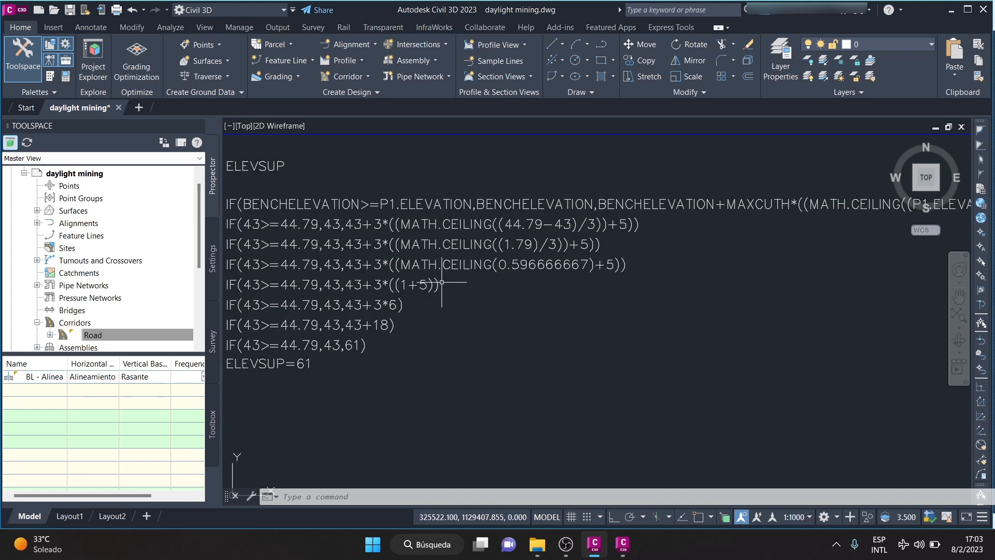
pyautogui.scroll(3, 416, 294)
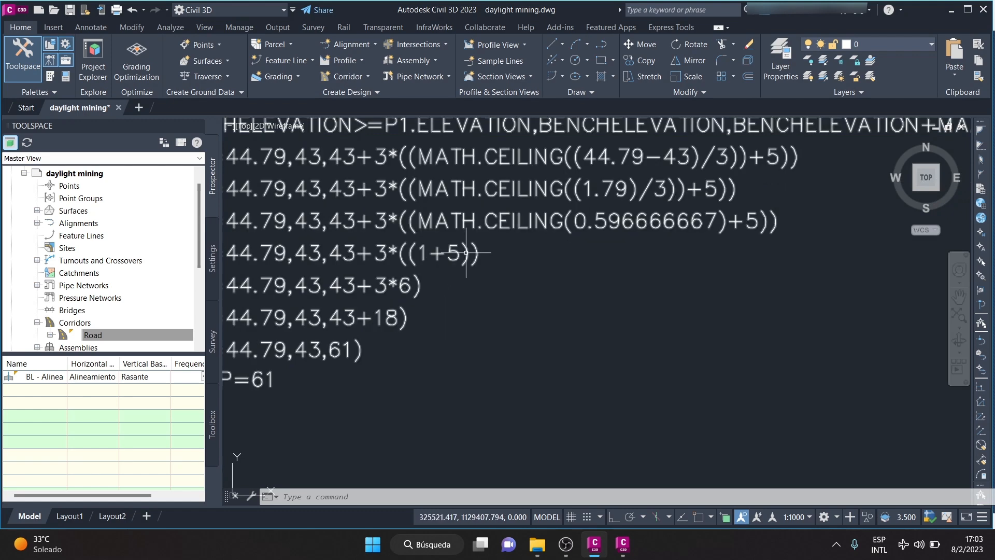
pyautogui.moveTo(405, 307); pyautogui.dragTo(500, 262, button='middle')
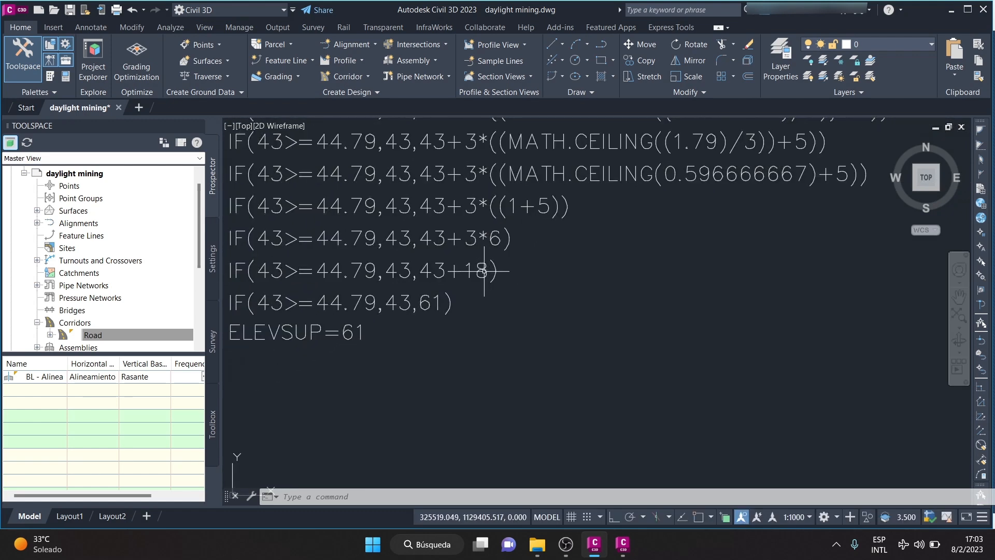
pyautogui.moveTo(395, 301); pyautogui.dragTo(456, 233, button='middle')
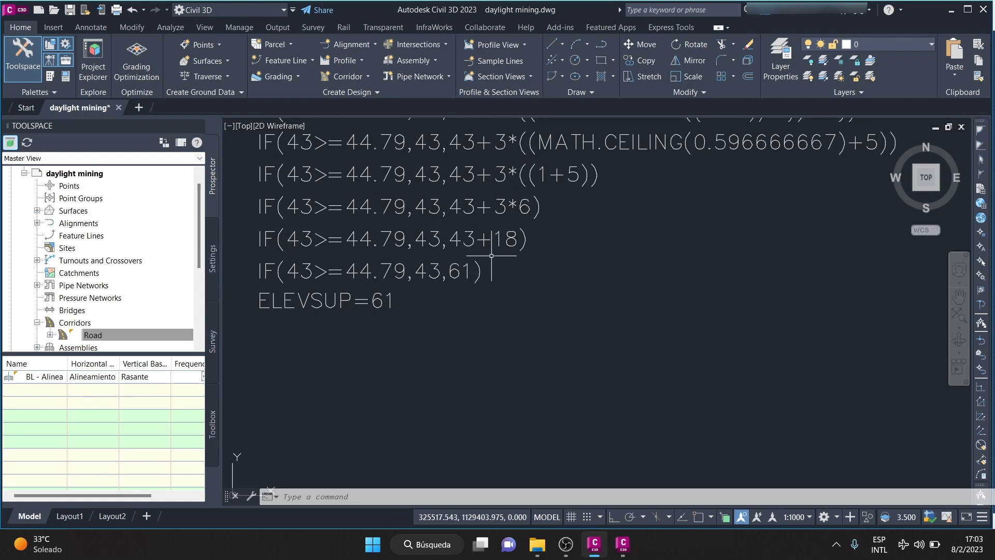
# Compare the ELEVSUP result with the Bench_In and Bench_Out labels on the right slope of section 0+820.00
pyautogui.scroll(-5, 340, 255)
pyautogui.scroll(-2, 340, 253)
pyautogui.scroll(10, 337, 251)
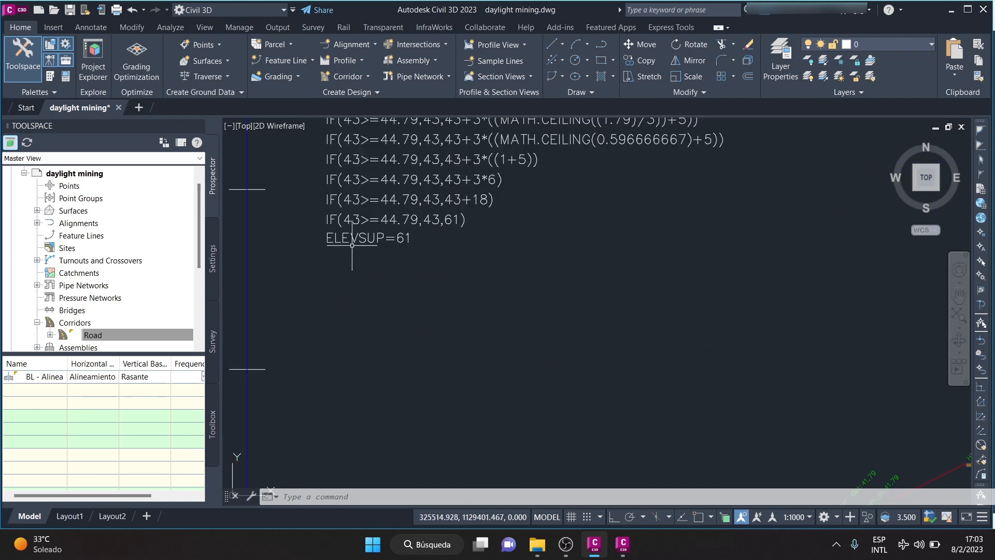
pyautogui.moveTo(672, 342); pyautogui.dragTo(524, 318, button='middle')
pyautogui.scroll(-6, 357, 264)
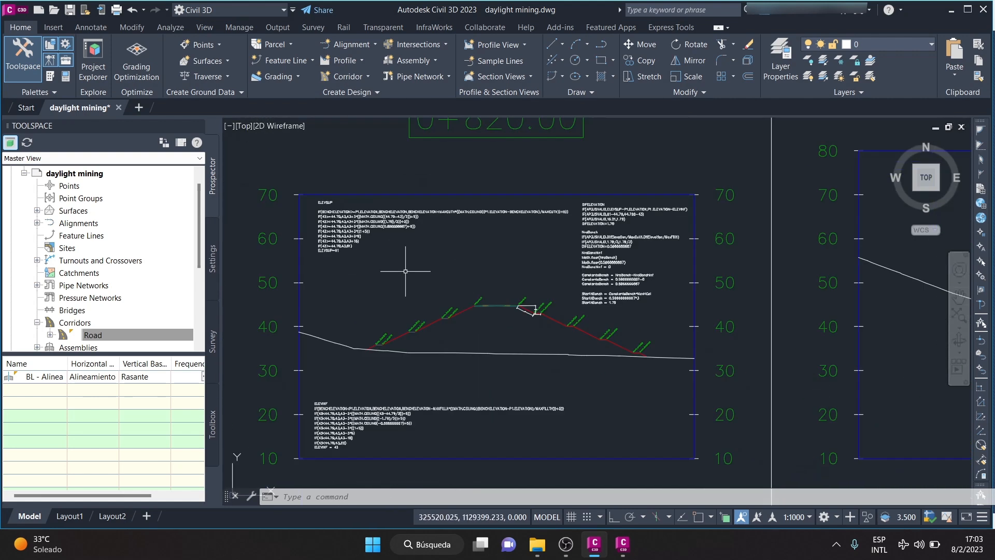
pyautogui.scroll(6, 580, 304)
pyautogui.scroll(4, 336, 272)
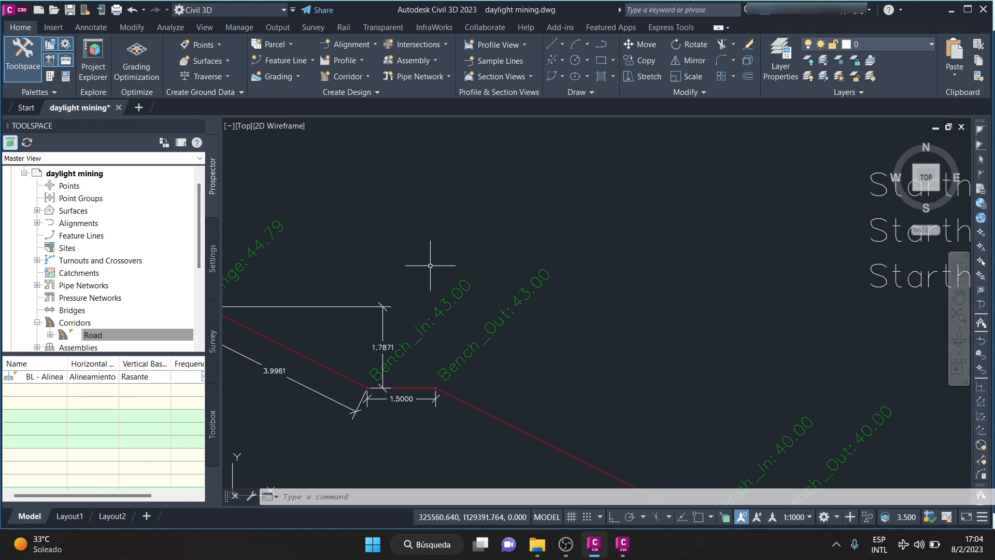
# Read the ELEVINF substitution note in section 0+820.00 and compare its result with the right-side bench elevations
pyautogui.scroll(-5, 590, 210)
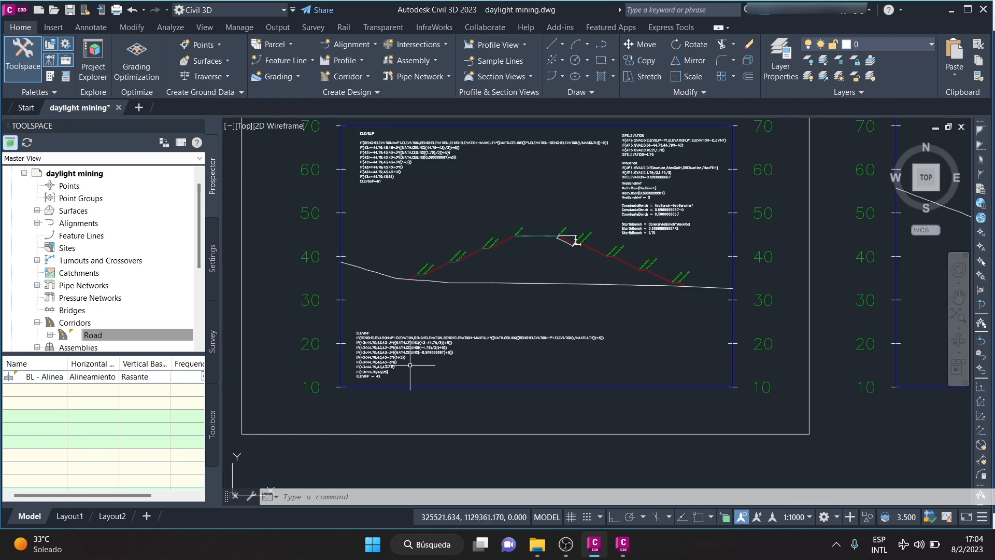
pyautogui.scroll(6, 410, 365)
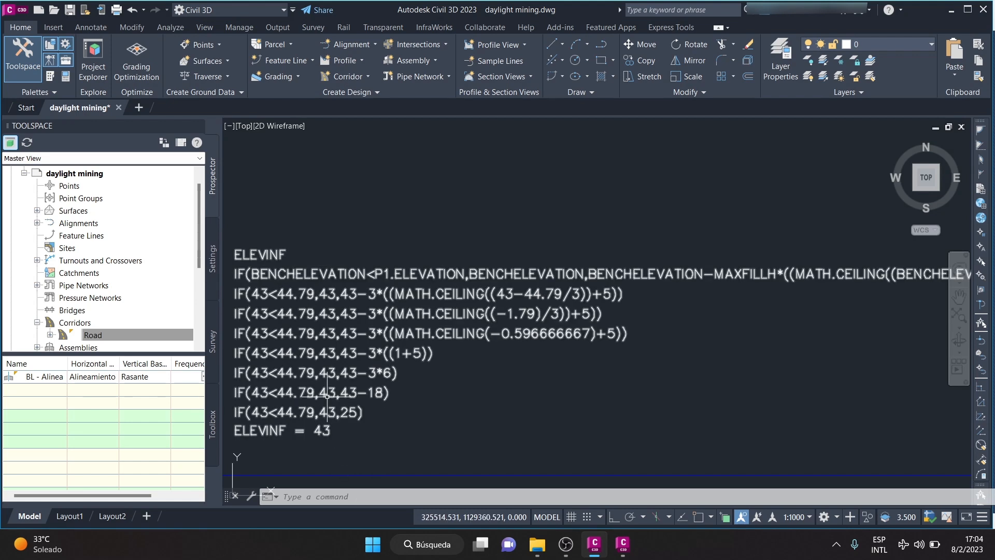
pyautogui.scroll(-6, 371, 332)
pyautogui.scroll(8, 477, 273)
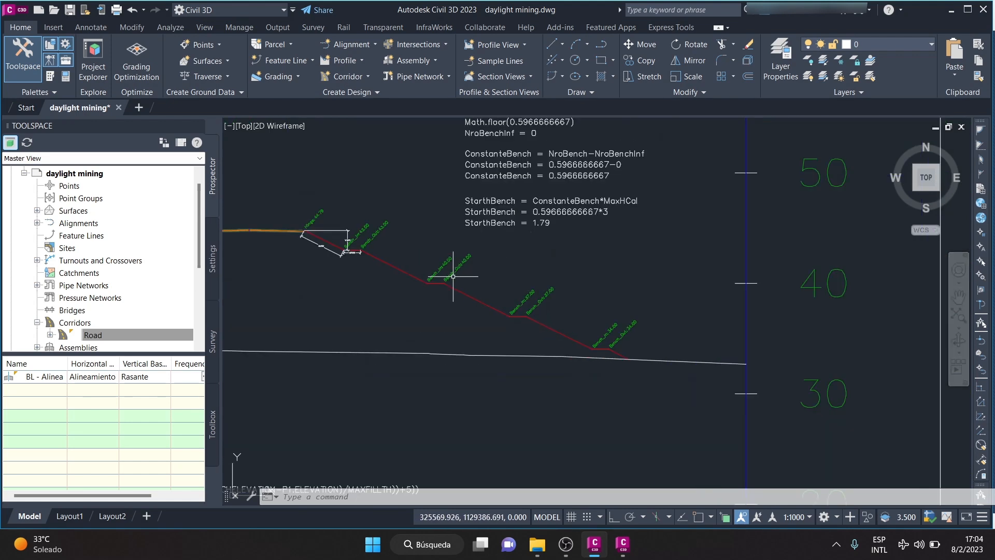
pyautogui.scroll(-2, 544, 224)
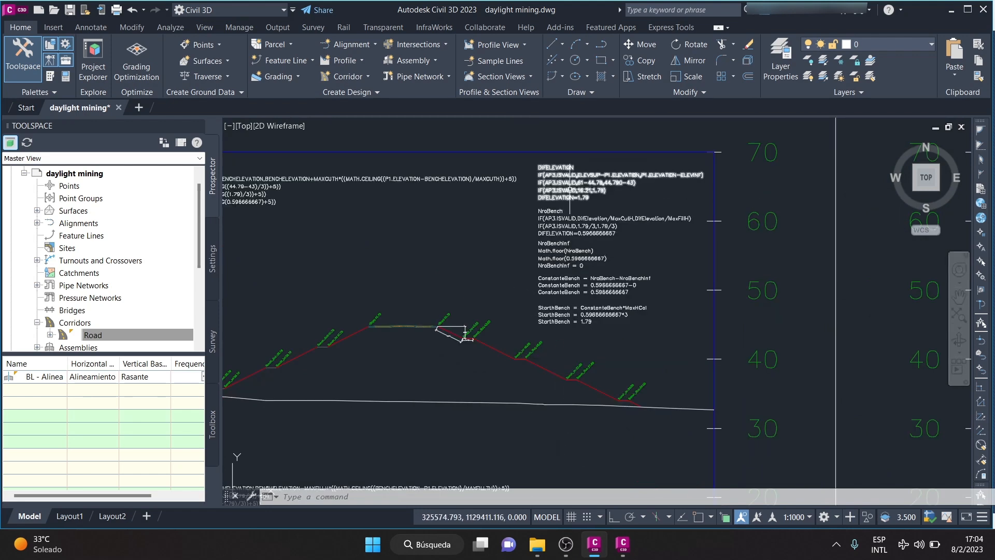
# Switch to Subassembly Composer and review the ElevSup, ElevInf and DifElevation variables in the Variables Bench sequence
pyautogui.click(623, 550)
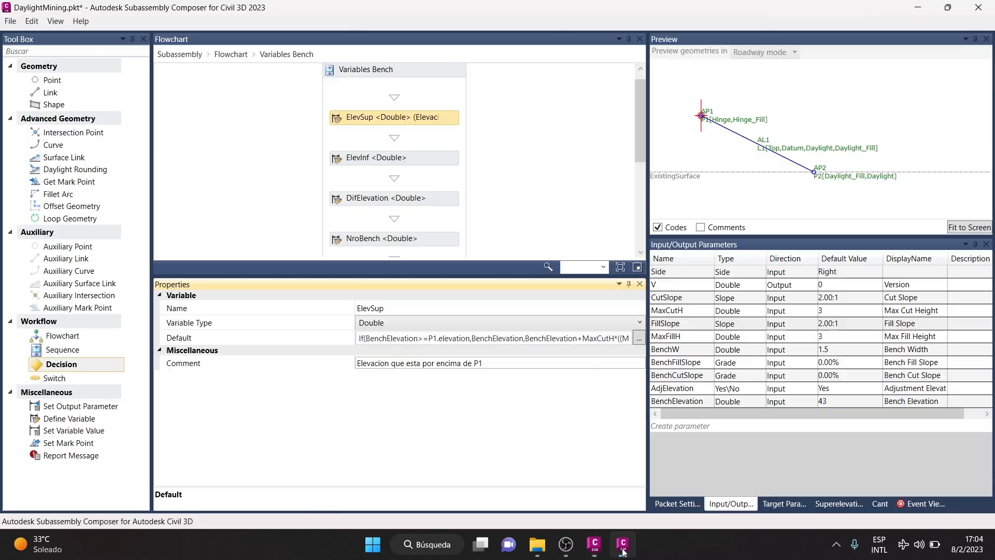
pyautogui.click(437, 120)
pyautogui.click(429, 165)
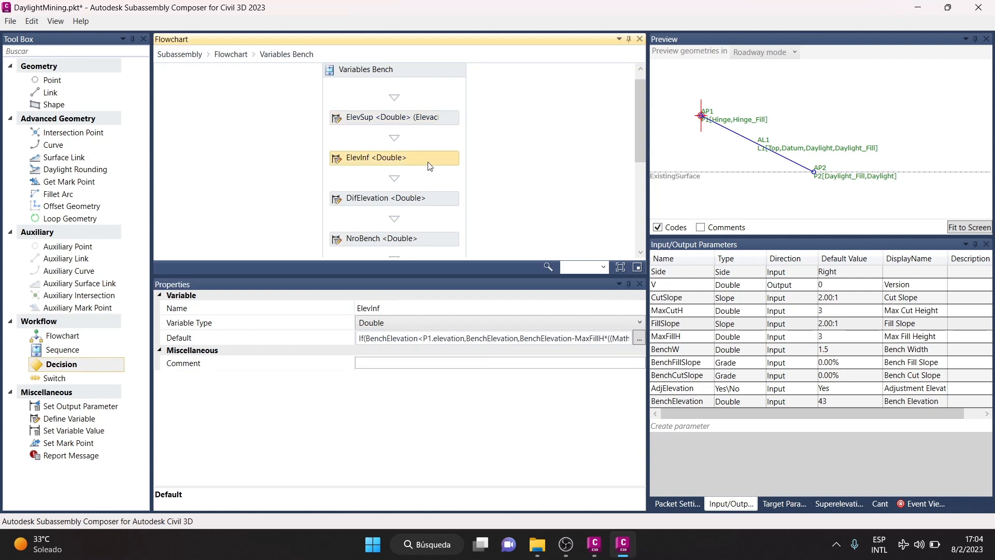
pyautogui.click(440, 203)
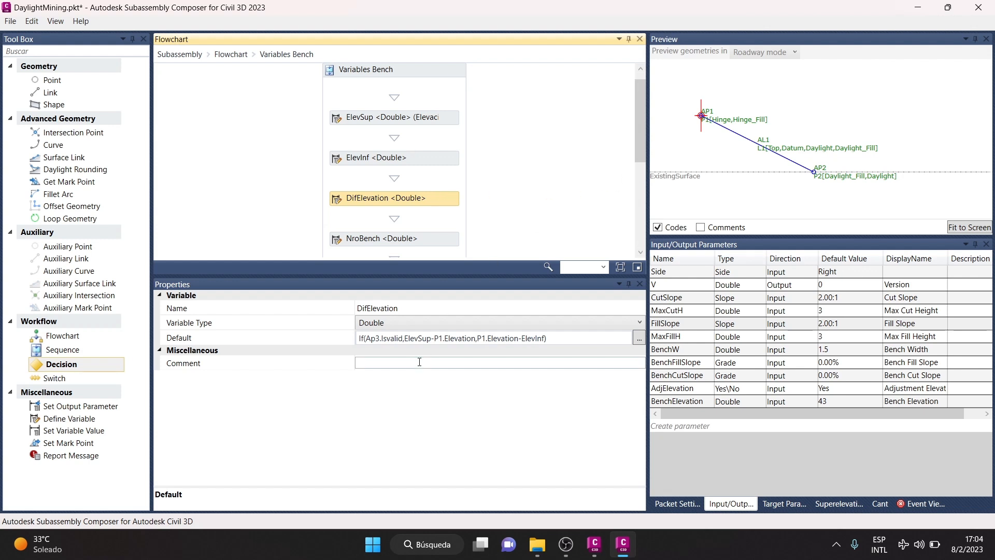
# Raise the preview's ExistingSurface above P1 to show the cut case, and display the DifElevation variable's formula
pyautogui.scroll(-2, 759, 200)
pyautogui.moveTo(696, 180); pyautogui.dragTo(724, 73)
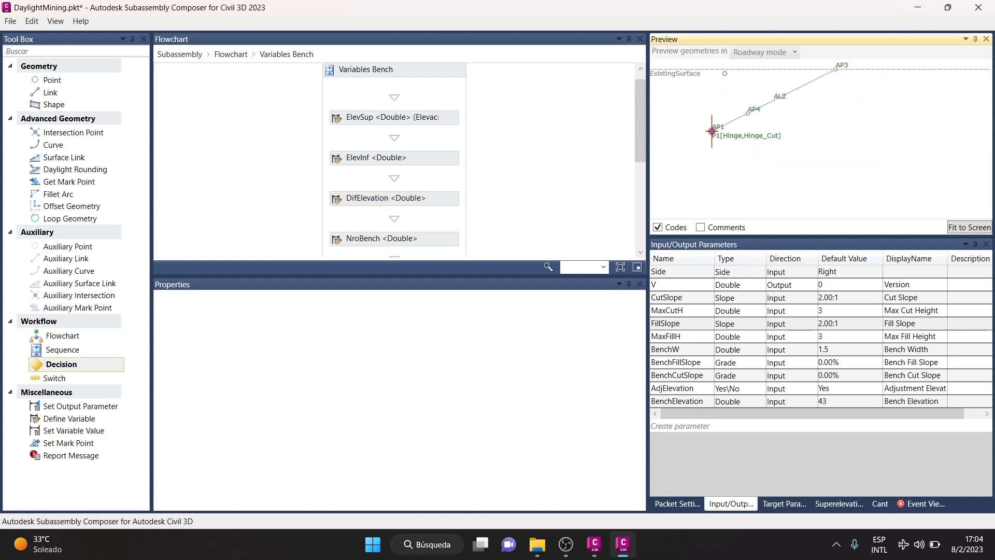
pyautogui.click(434, 195)
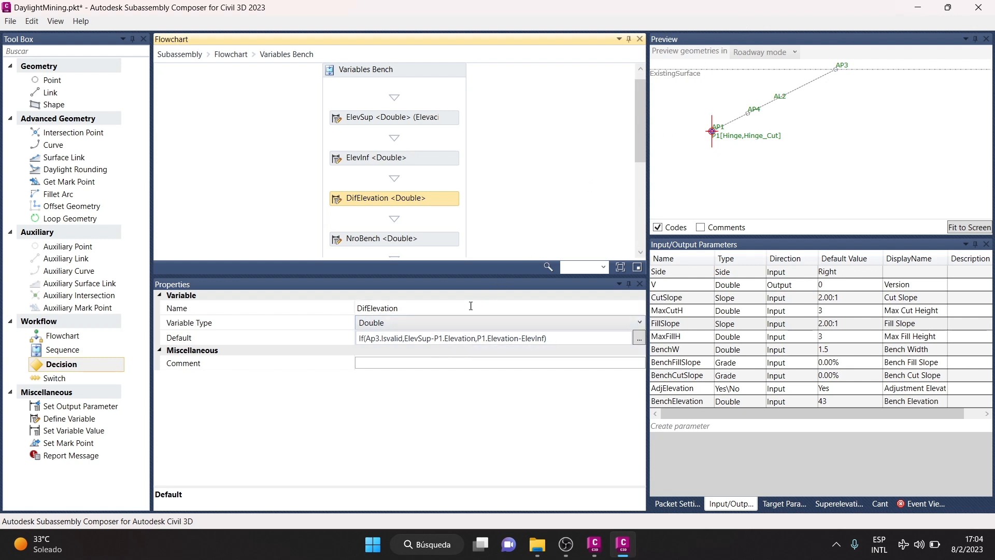
# Lower the preview's ExistingSurface below P1 to show the fill case, and review the ElevSup and DifElevation formulas
pyautogui.click(714, 63)
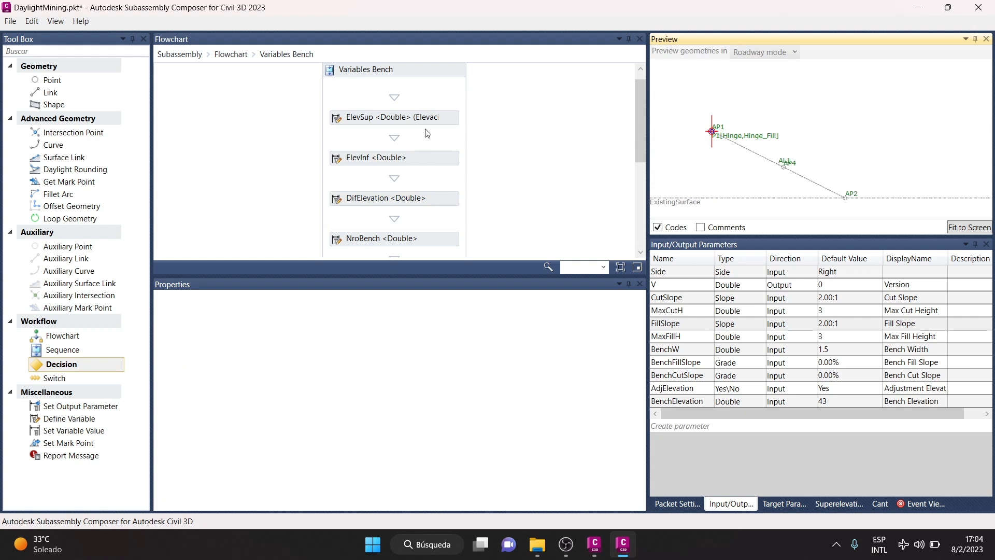
pyautogui.click(447, 120)
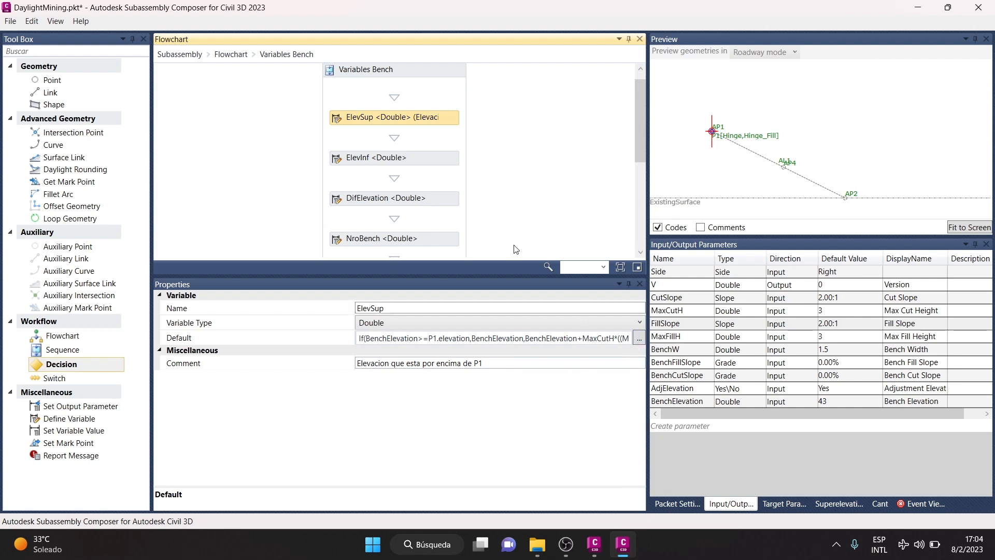
pyautogui.click(440, 201)
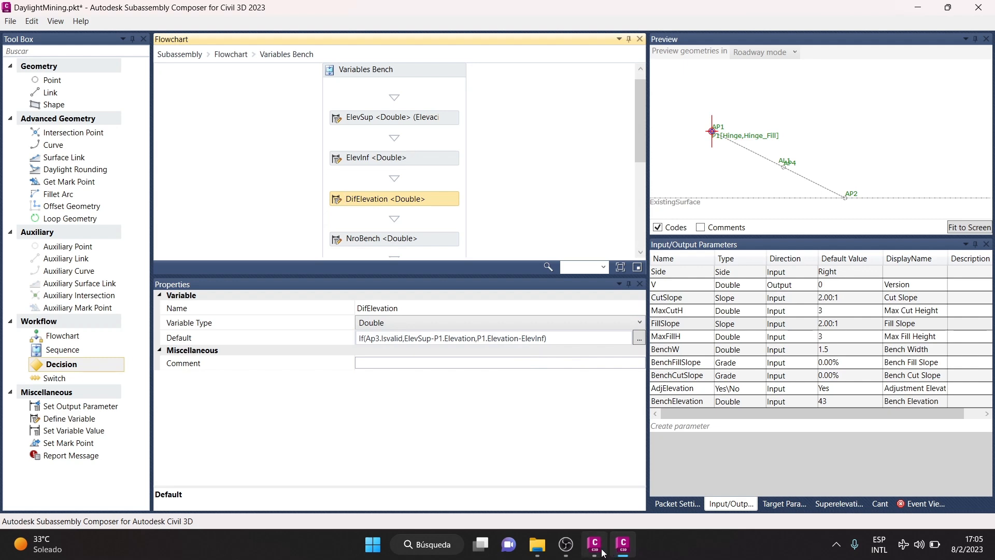
# Switch to Civil 3D and read the DIFELEVATION substitution note, comparing its cut and fill branches with the section's right slope
pyautogui.moveTo(624, 551)
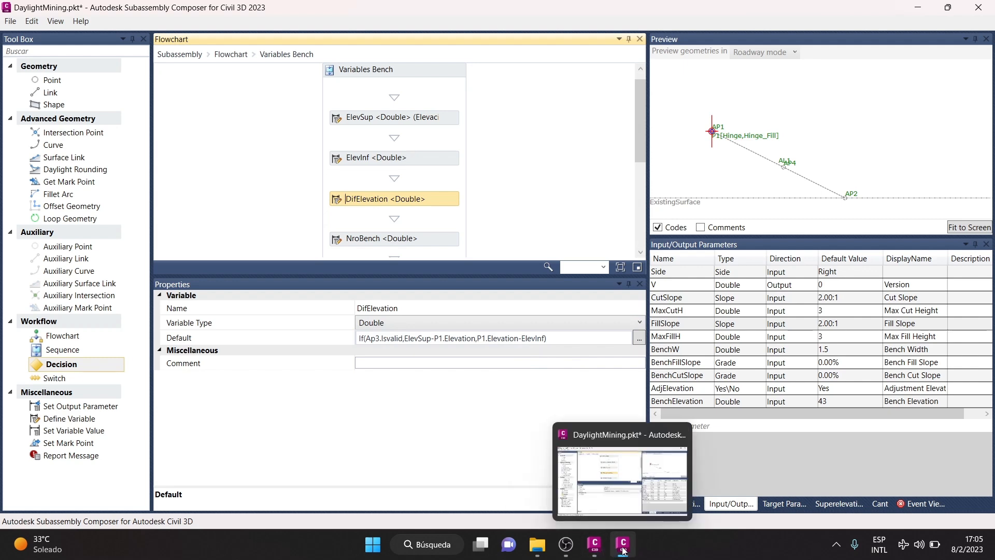
pyautogui.click(594, 545)
pyautogui.scroll(-6, 549, 177)
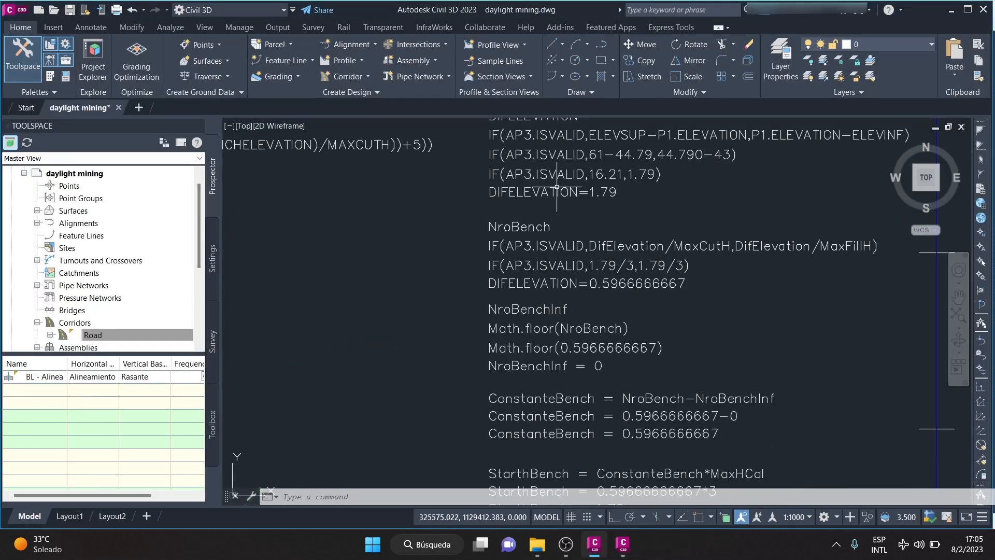
pyautogui.scroll(6, 604, 228)
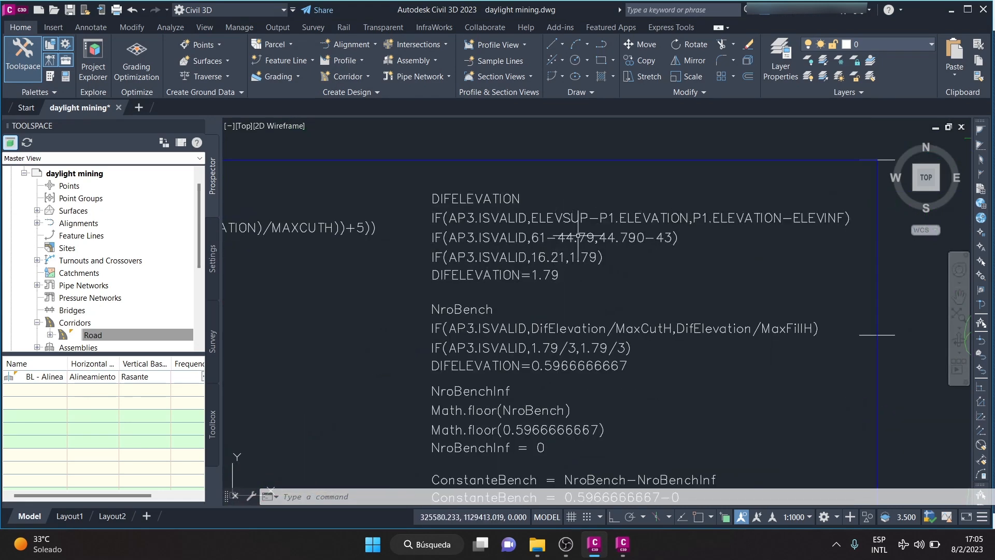
pyautogui.scroll(2, 662, 225)
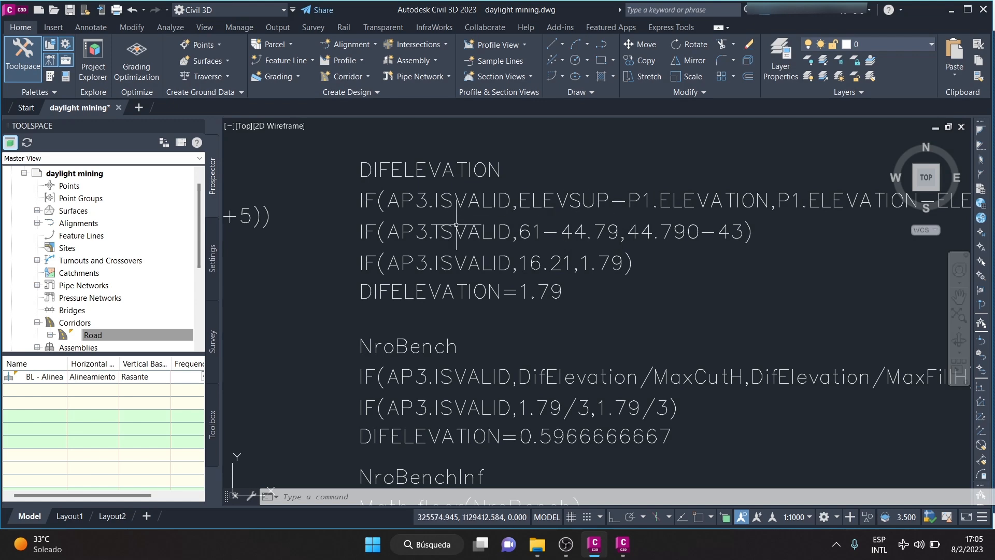
pyautogui.scroll(-4, 440, 332)
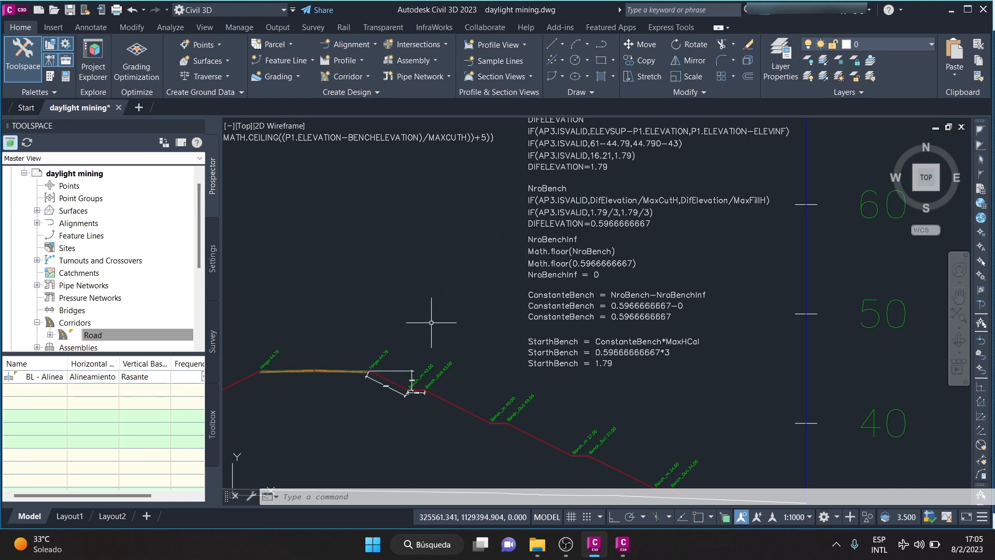
pyautogui.scroll(2, 604, 137)
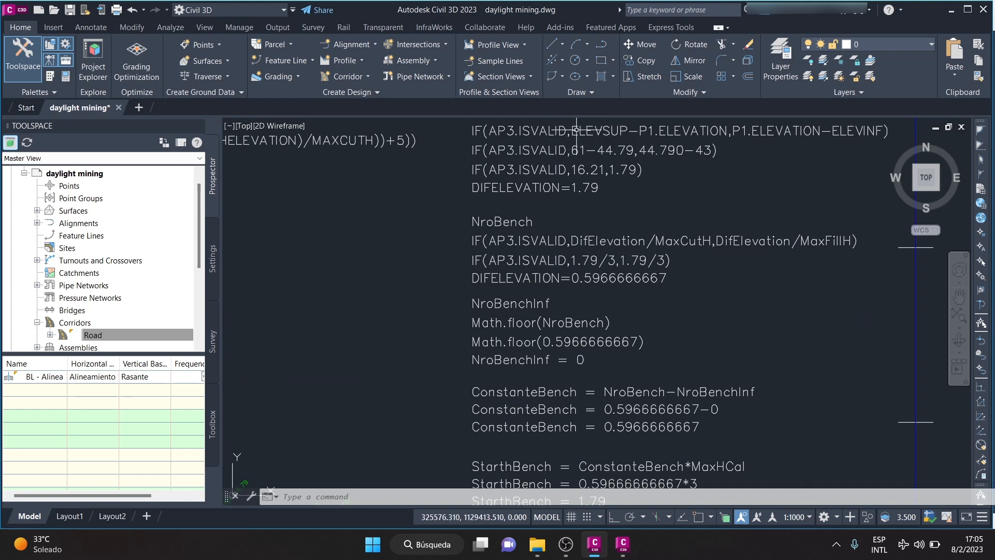
pyautogui.scroll(1, 576, 125)
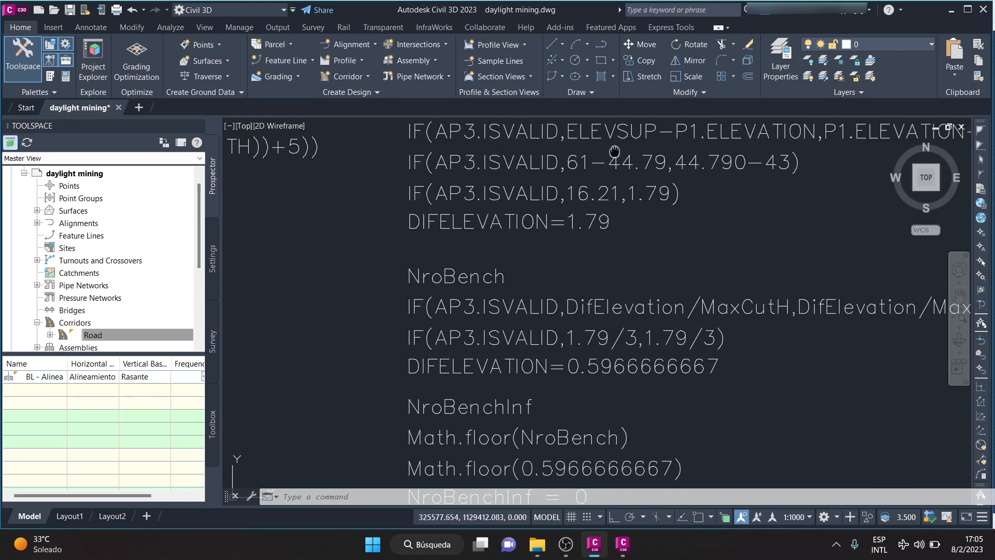
pyautogui.scroll(-1, 484, 228)
pyautogui.scroll(-1, 523, 232)
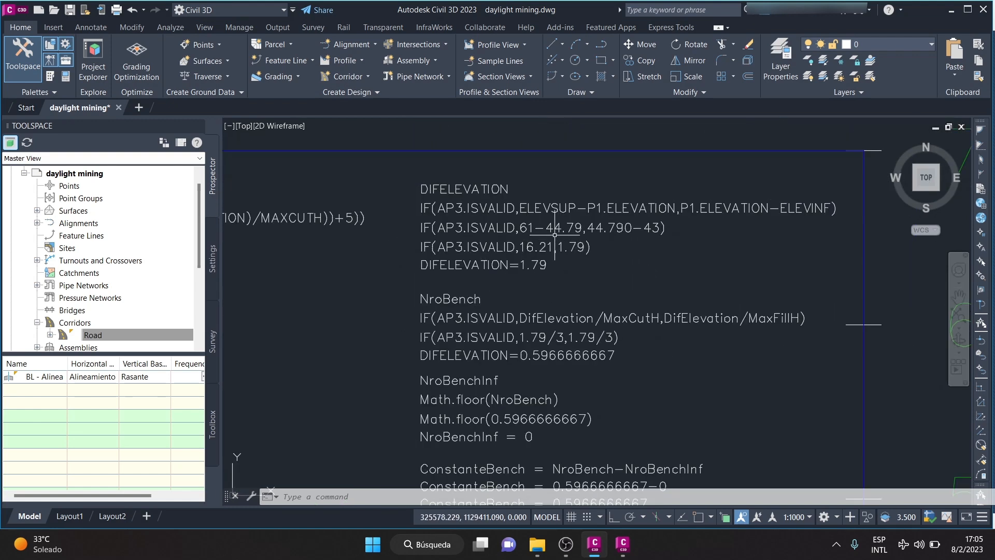
pyautogui.scroll(1, 524, 227)
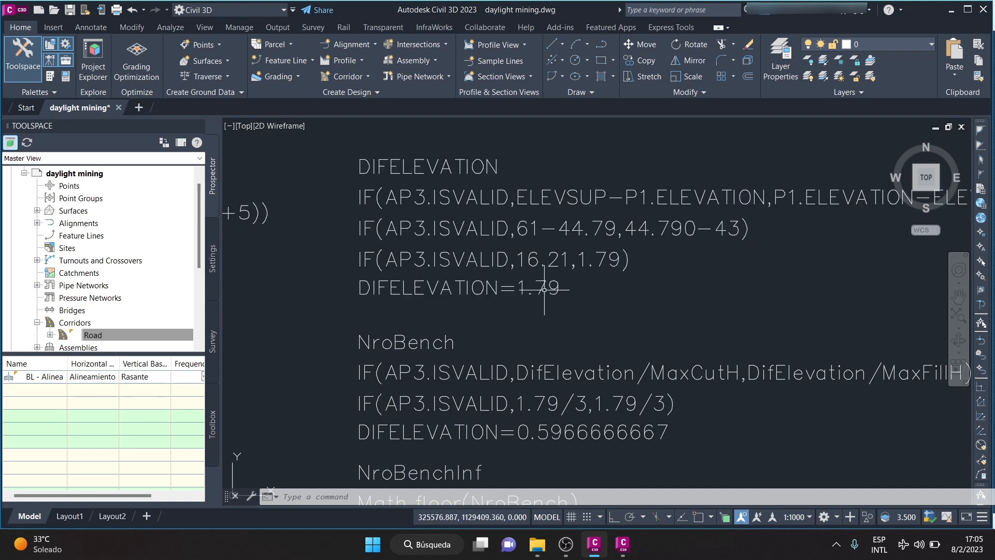
# Compare the DIFELEVATION result with the vertical dimension between the right-side hinge and the first bench
pyautogui.scroll(-6, 510, 283)
pyautogui.scroll(5, 538, 340)
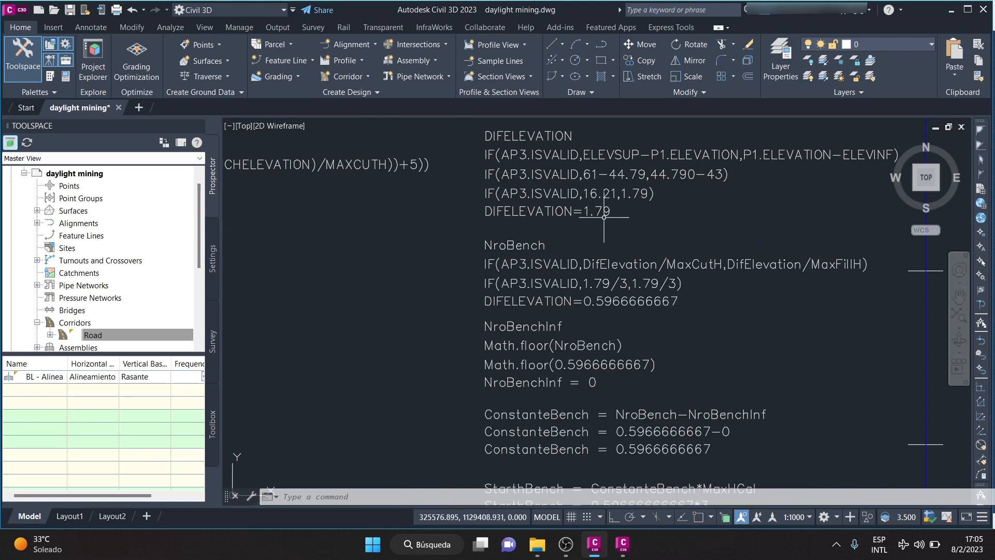
pyautogui.moveTo(430, 324); pyautogui.dragTo(535, 122, button='middle')
pyautogui.scroll(4, 364, 373)
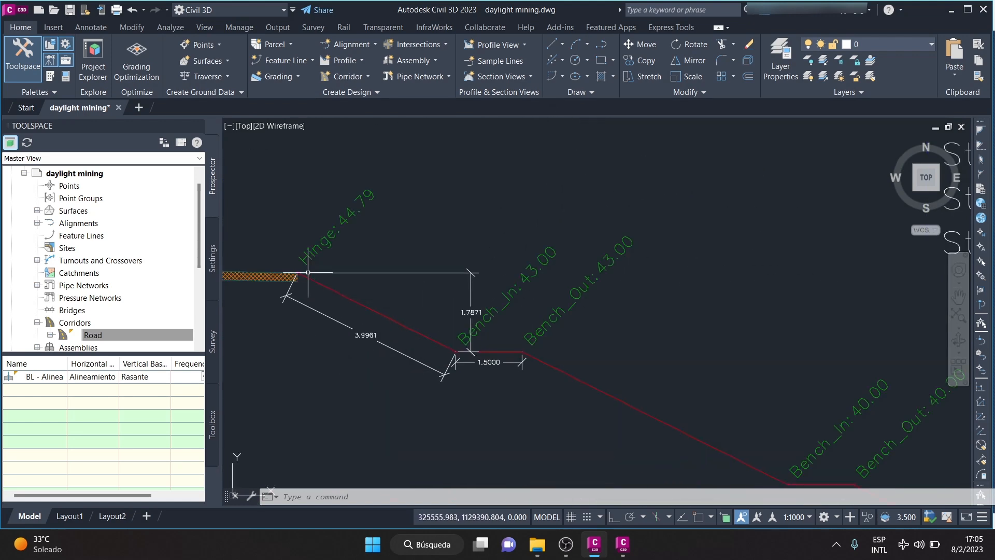
# Examine the dimensioned first fill bench at station 0+820.00 and its DIFELEVATION calculation notes
pyautogui.scroll(4, 469, 314)
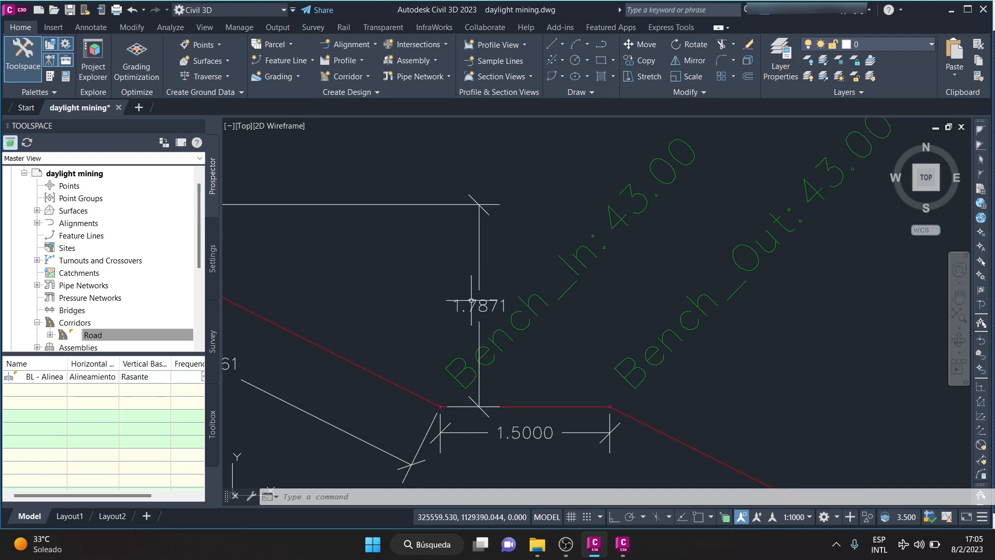
pyautogui.scroll(-4, 451, 318)
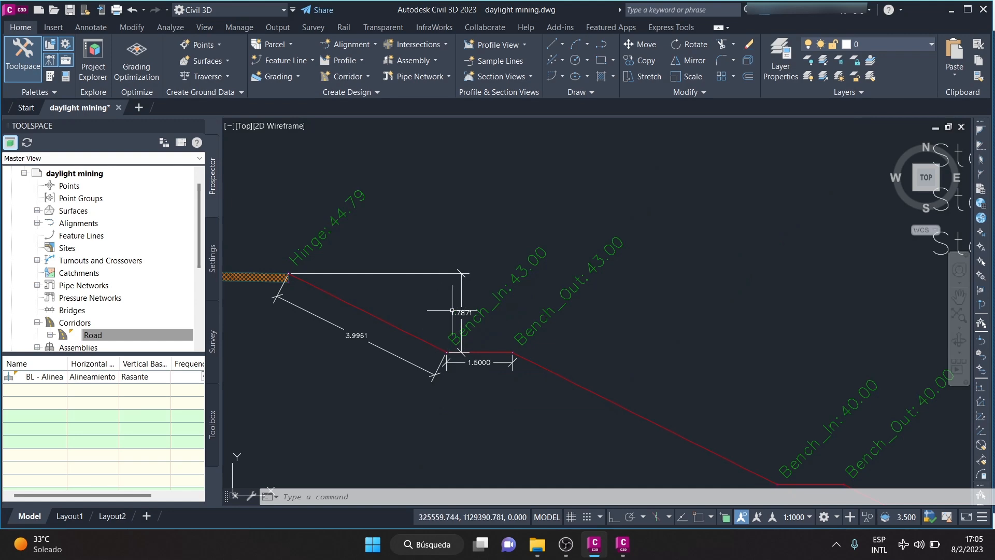
pyautogui.scroll(-5, 482, 321)
pyautogui.scroll(8, 566, 221)
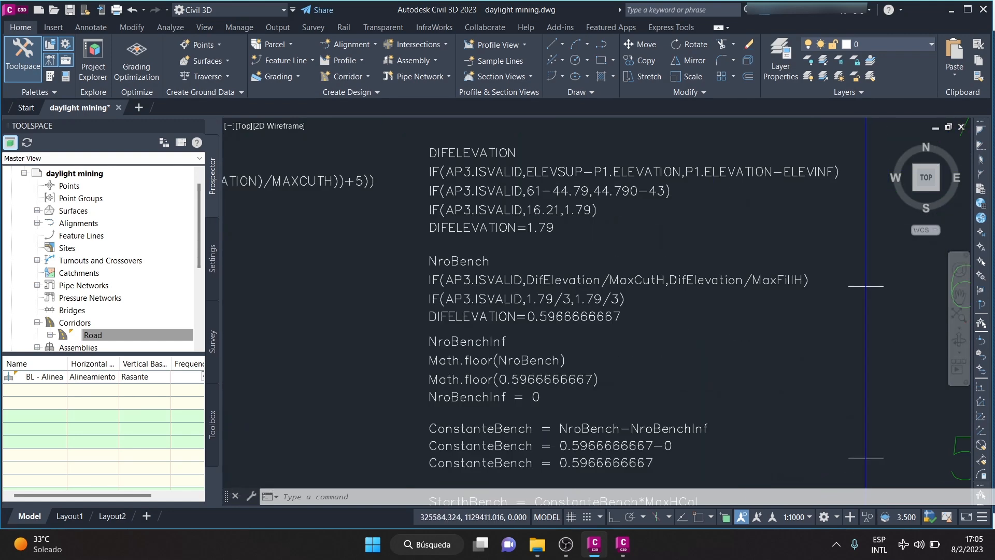
# Examine the DIFELEVATION calculation notes for the DECISION 3 SIDE TRUE section at station 0+200.00 against its cut slope
pyautogui.scroll(-10, 566, 221)
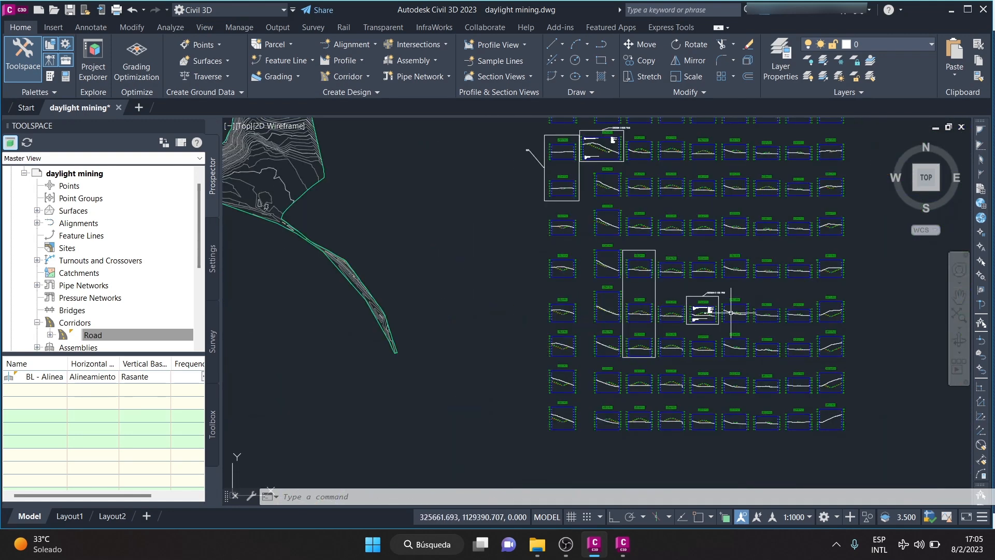
pyautogui.scroll(10, 609, 131)
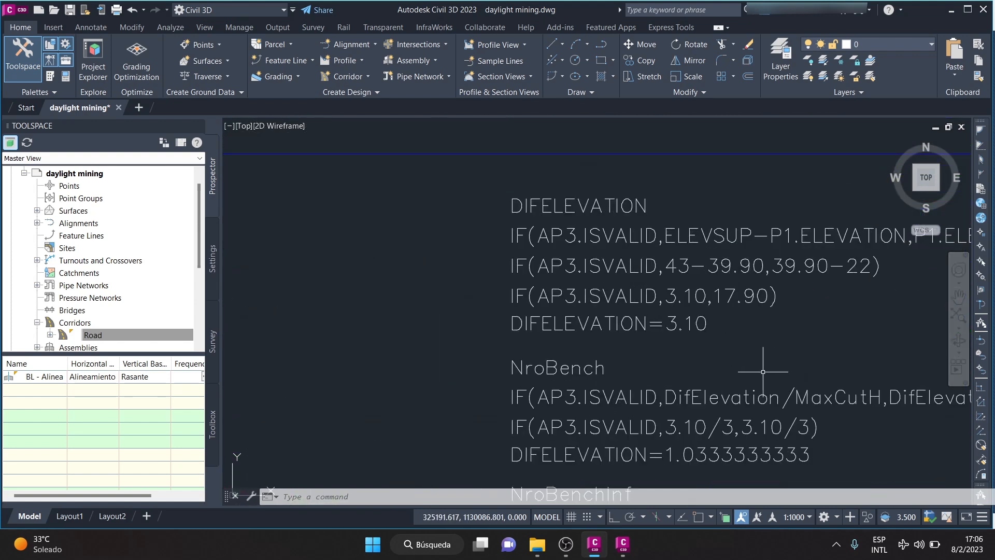
pyautogui.scroll(-2, 706, 301)
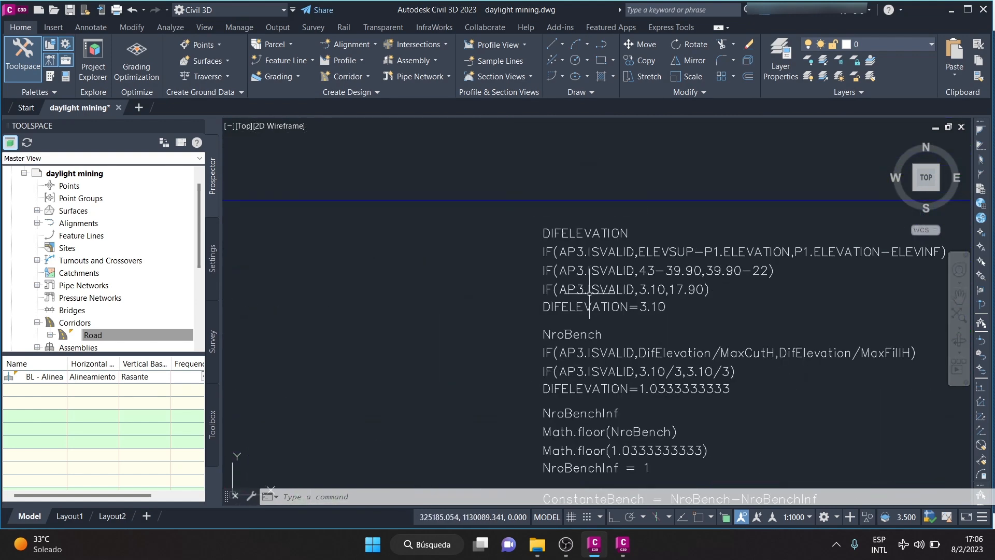
pyautogui.scroll(-5, 736, 219)
pyautogui.scroll(4, 616, 280)
pyautogui.scroll(-3, 613, 287)
pyautogui.scroll(-3, 570, 270)
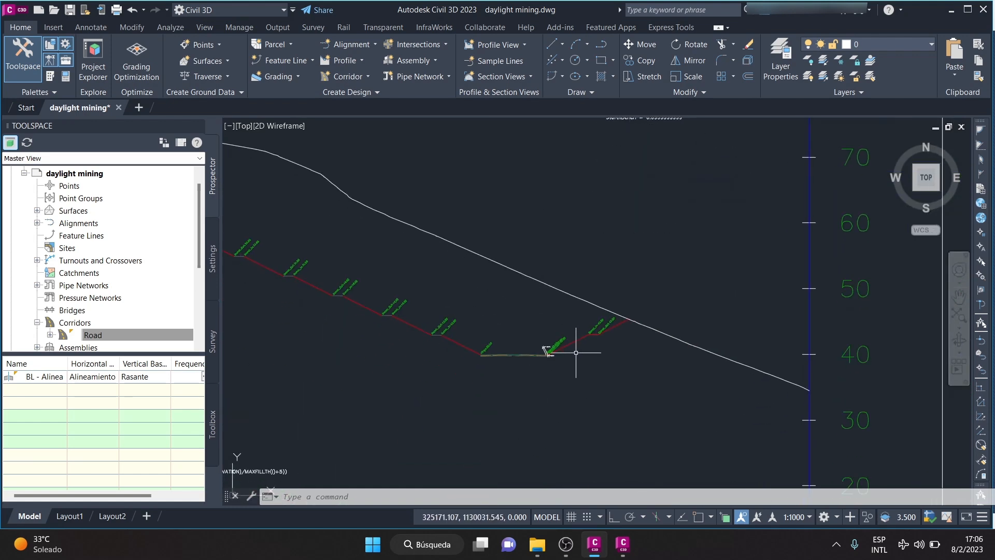
pyautogui.scroll(3, 586, 353)
pyautogui.scroll(4, 580, 207)
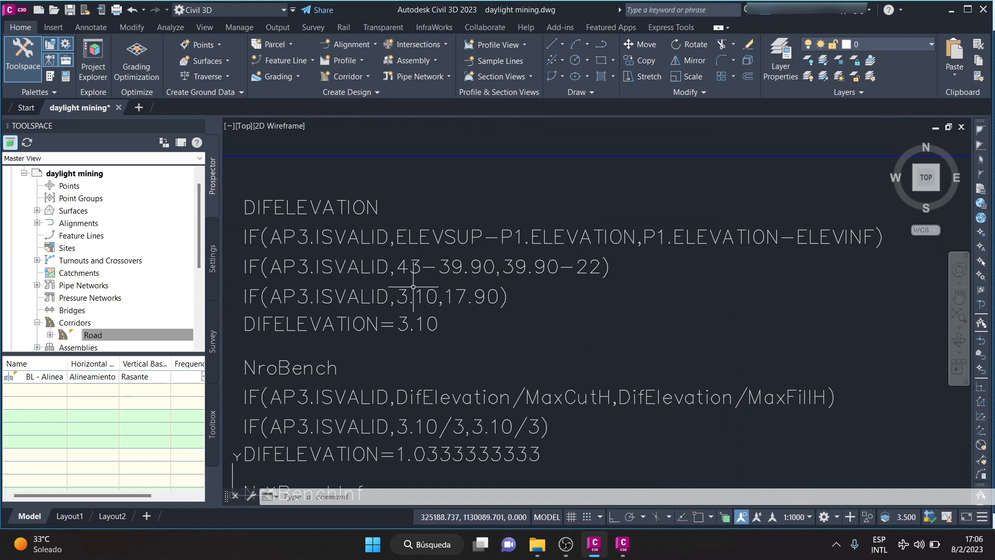
# Inspect the dimensioned first slope and bench beside the road hinge in the 0+200.00 section
pyautogui.scroll(-5, 591, 201)
pyautogui.scroll(8, 547, 300)
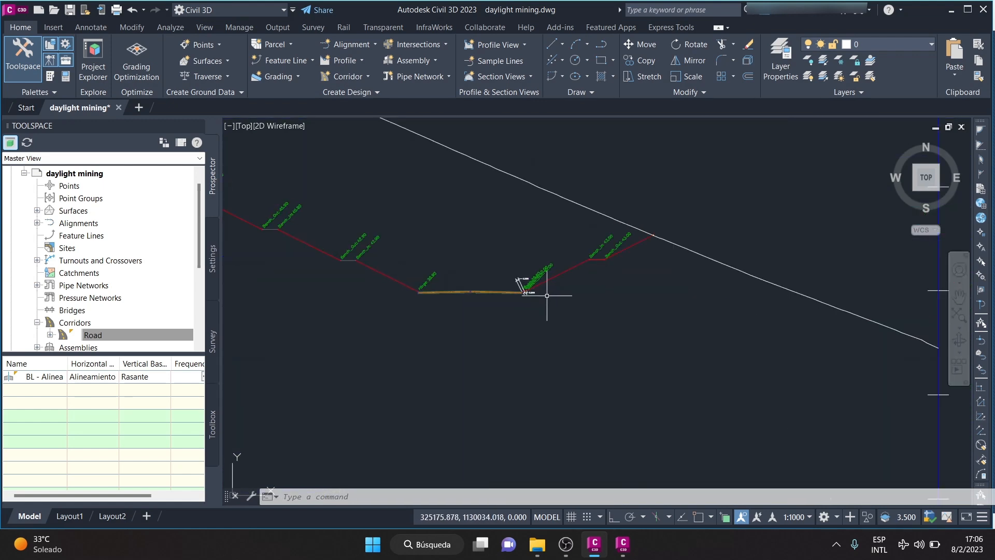
pyautogui.scroll(-5, 522, 263)
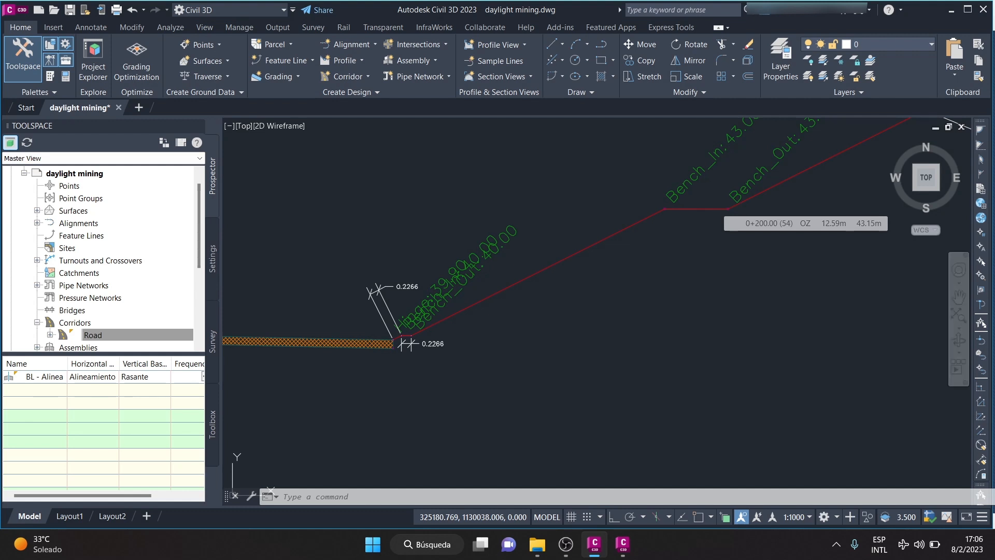
pyautogui.scroll(5, 382, 262)
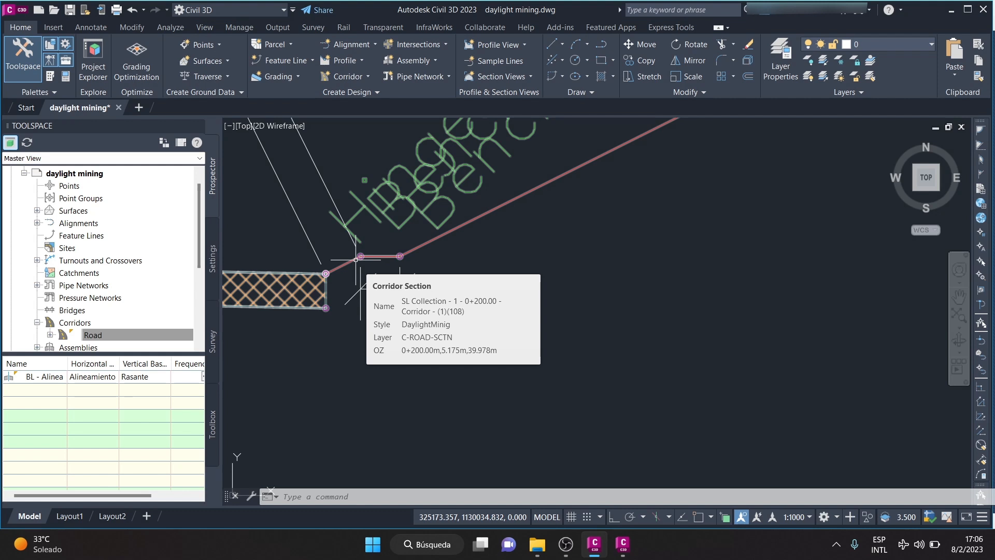
pyautogui.scroll(-5, 366, 259)
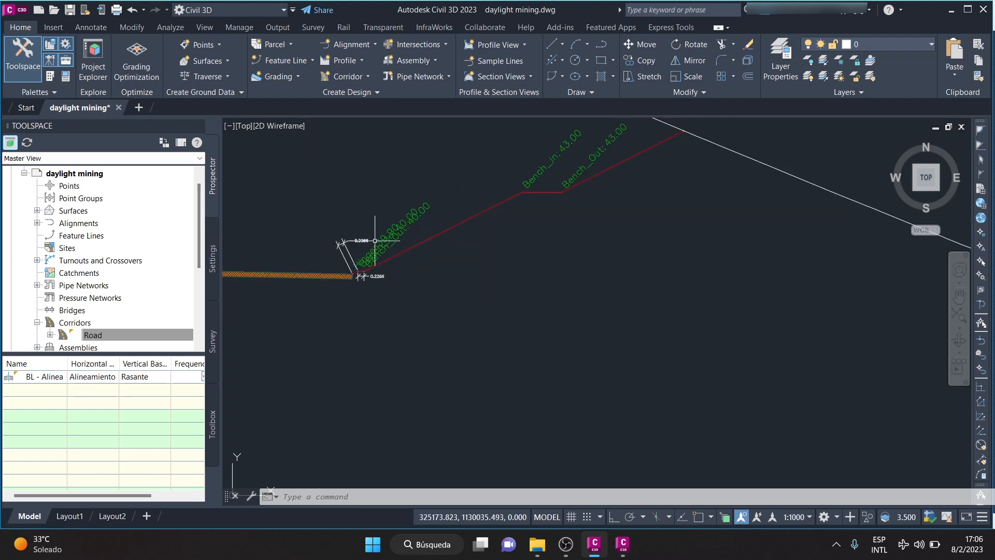
pyautogui.scroll(5, 254, 271)
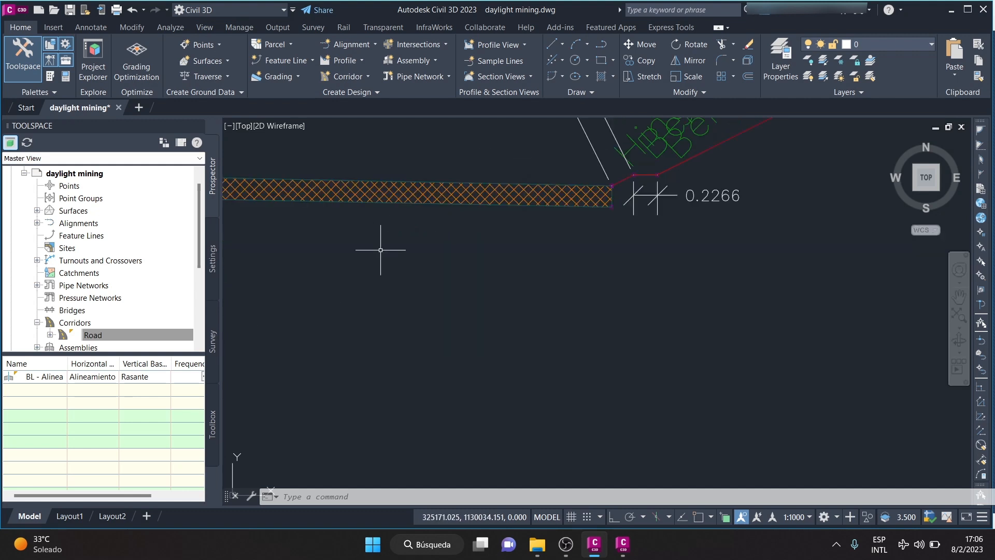
pyautogui.moveTo(652, 177); pyautogui.dragTo(510, 234, button='middle')
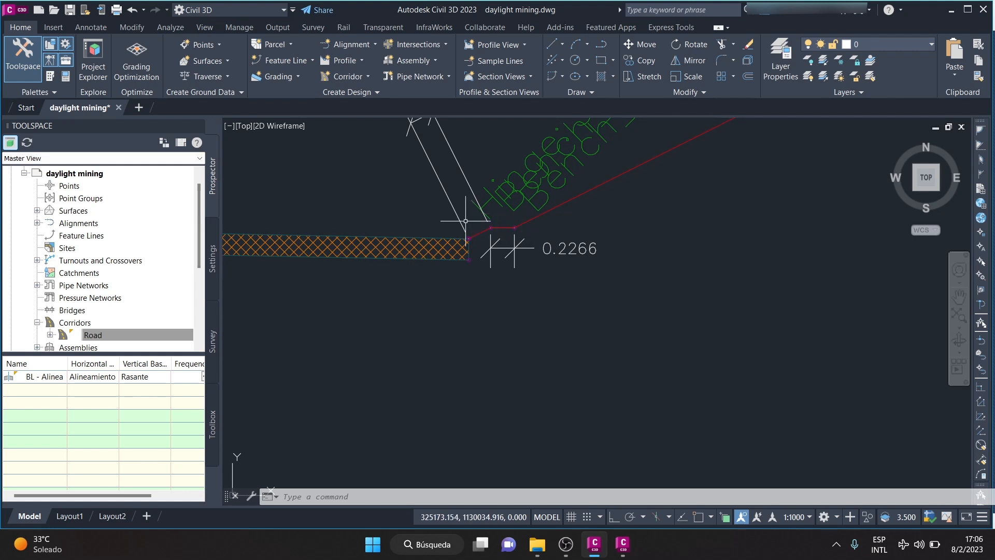
pyautogui.moveTo(452, 239); pyautogui.dragTo(393, 286, button='middle')
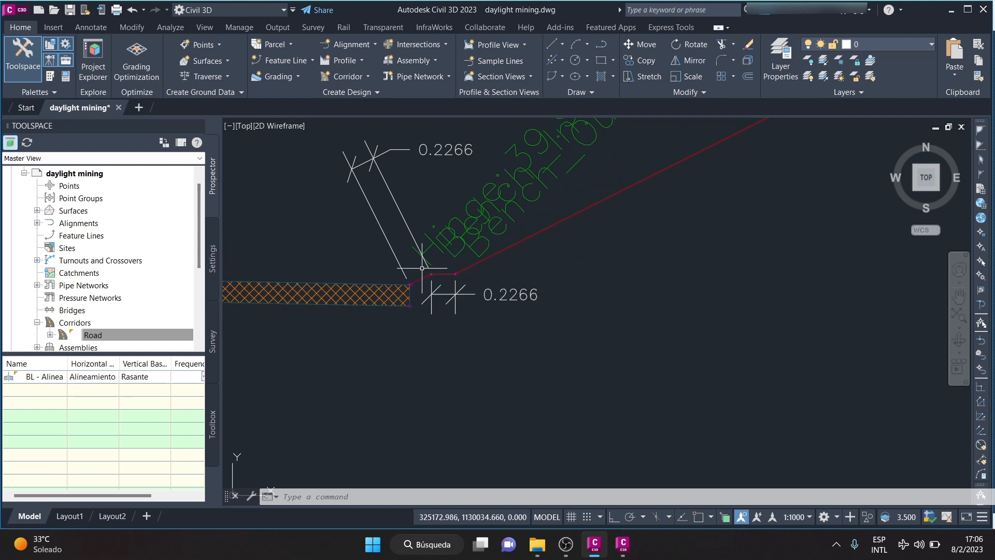
pyautogui.scroll(-6, 376, 293)
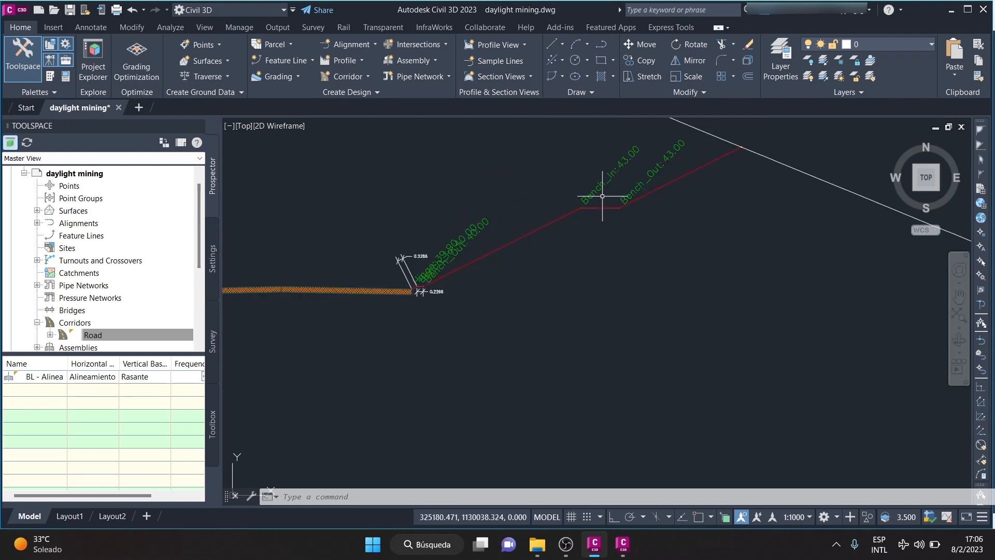
# Compare the DIFELEVATION notes of section 0+200.00 with a close view of its hinge and first bench
pyautogui.scroll(-12, 602, 196)
pyautogui.scroll(14, 591, 169)
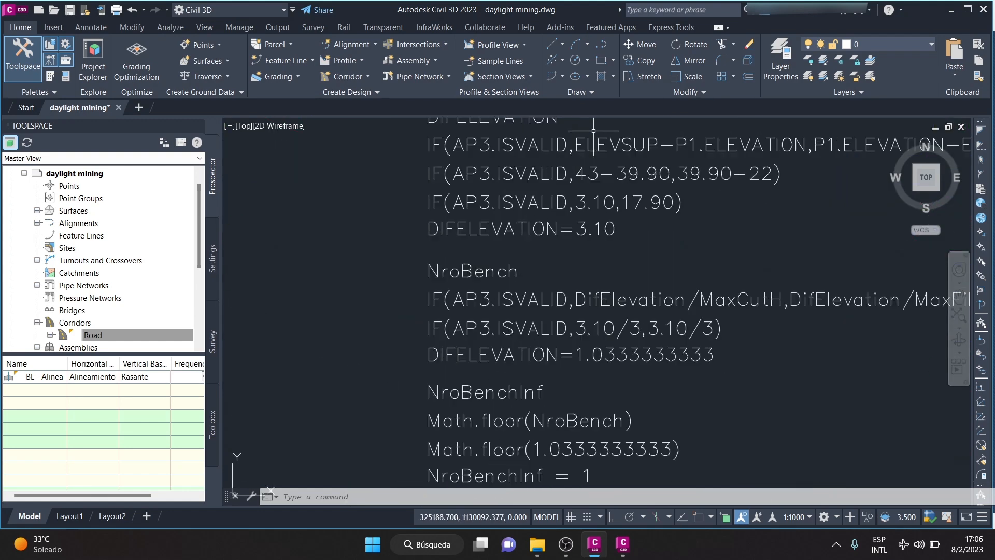
pyautogui.scroll(-10, 562, 205)
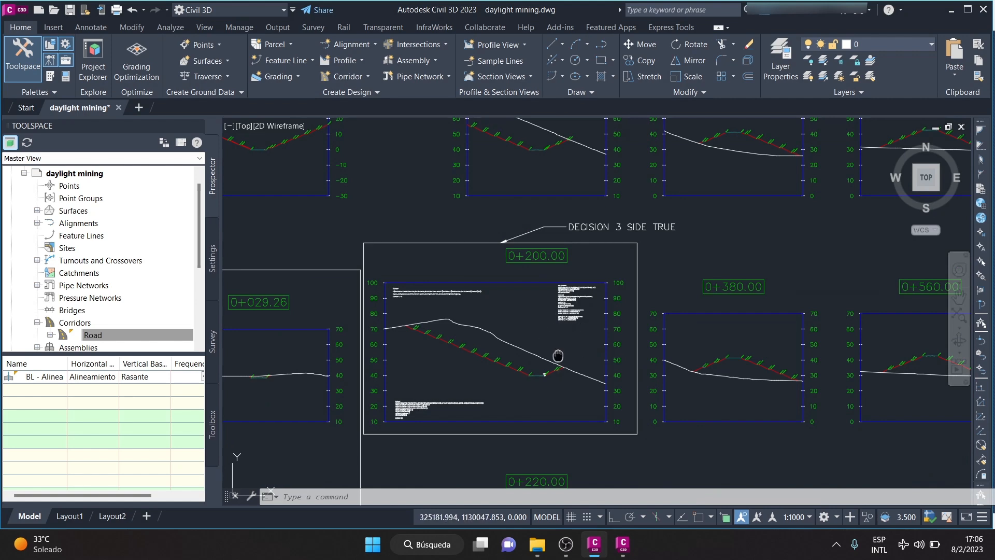
pyautogui.scroll(10, 554, 342)
pyautogui.scroll(5, 454, 396)
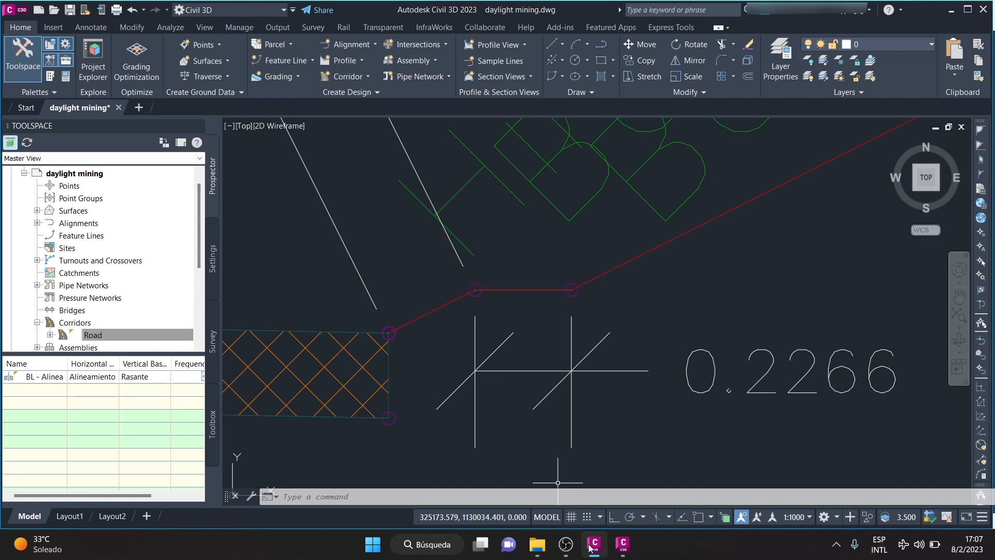
# Switch to Subassembly Composer and view the properties of the NroBench variable in the Variables Bench sequence
pyautogui.click(624, 549)
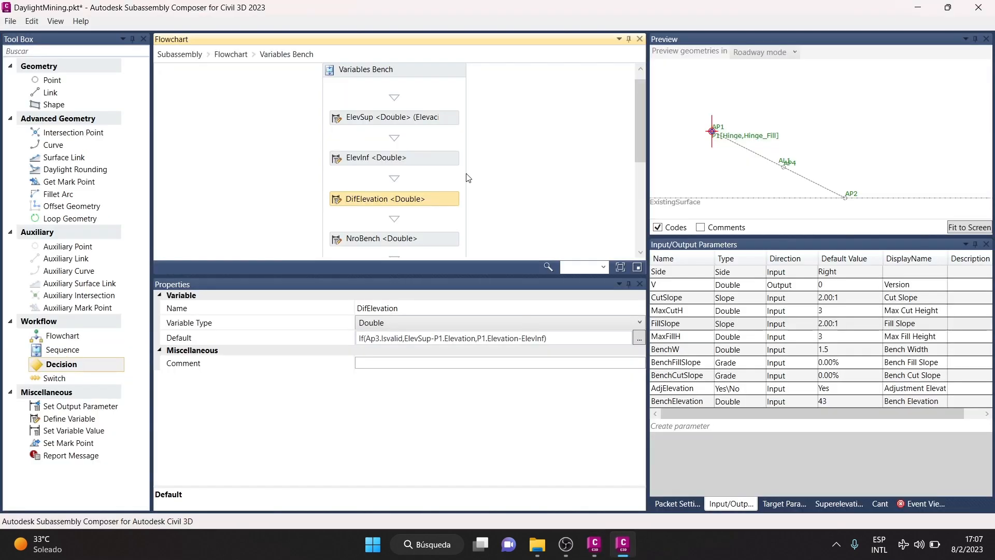
pyautogui.scroll(-1, 455, 179)
pyautogui.click(448, 180)
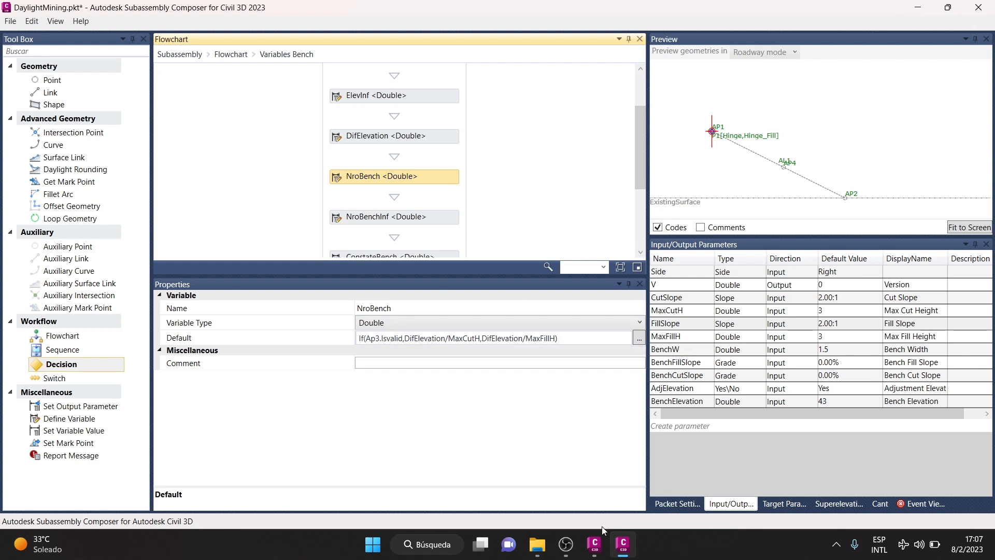
# Switch back to Civil 3D and examine the NroBench calculation in the notes of section 0+200.00
pyautogui.click(596, 547)
pyautogui.scroll(-10, 601, 256)
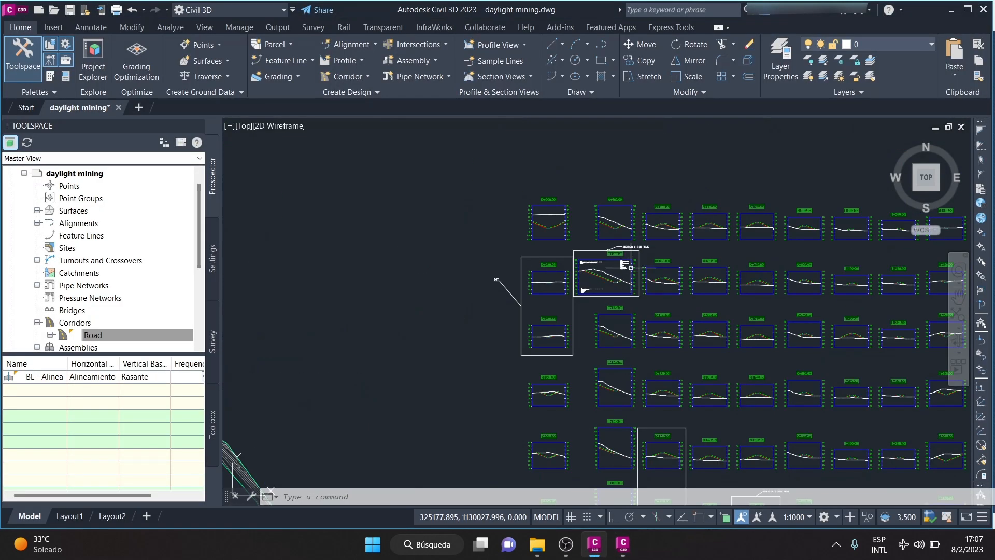
pyautogui.scroll(12, 609, 248)
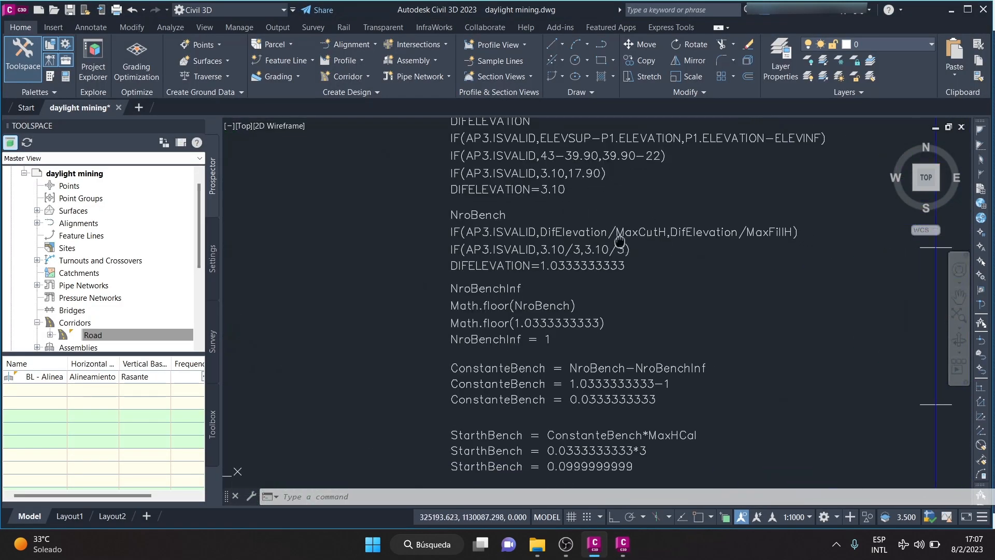
pyautogui.scroll(-8, 544, 243)
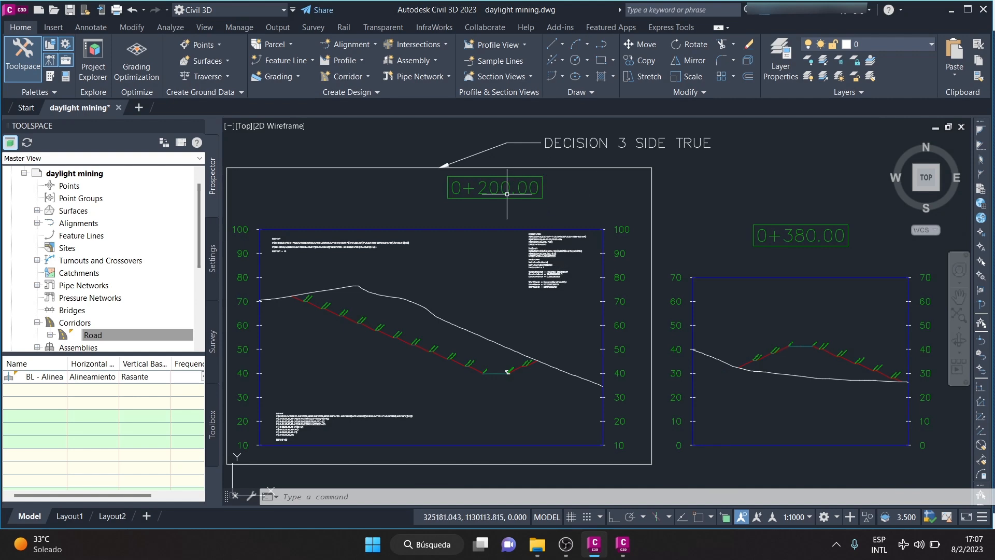
pyautogui.scroll(8, 554, 233)
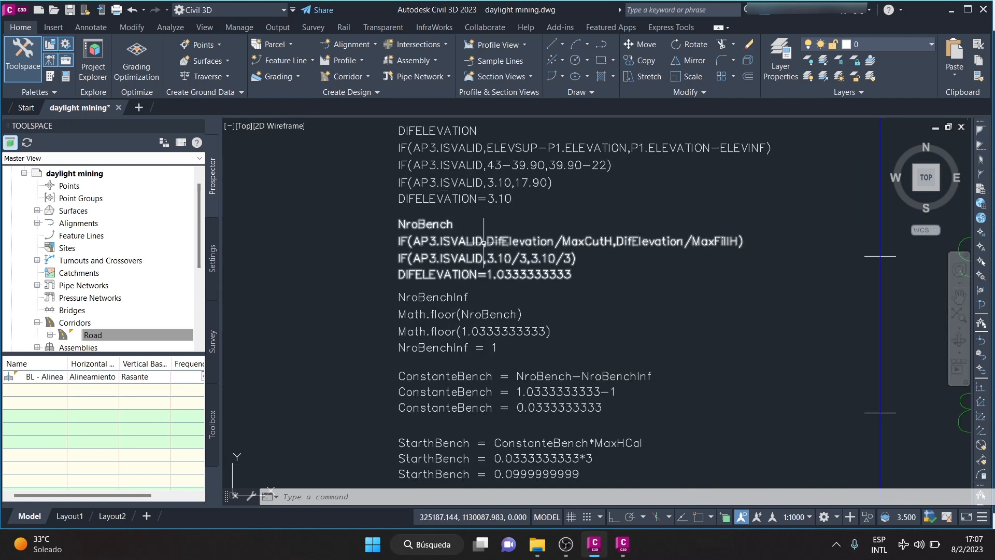
pyautogui.scroll(2, 482, 242)
pyautogui.scroll(2, 516, 264)
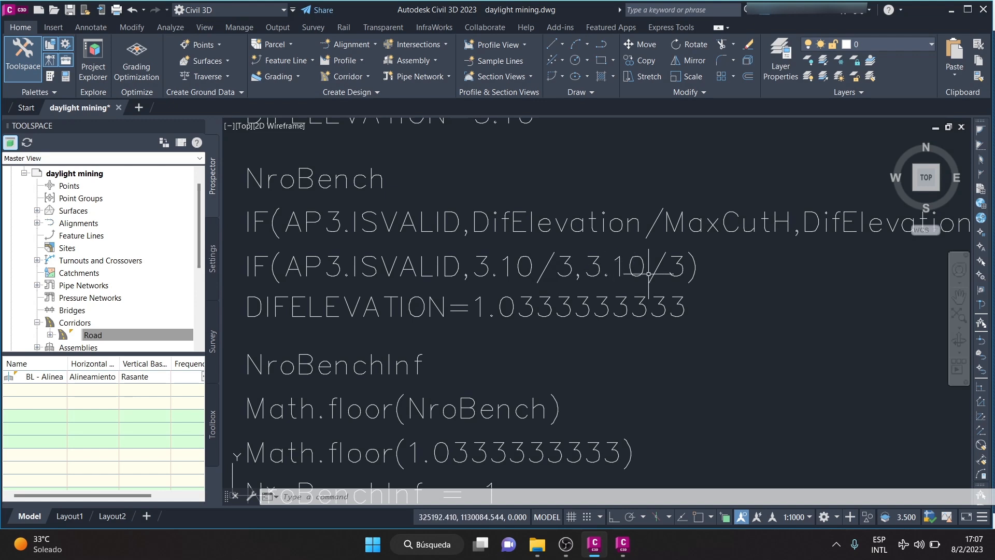
pyautogui.scroll(-5, 404, 249)
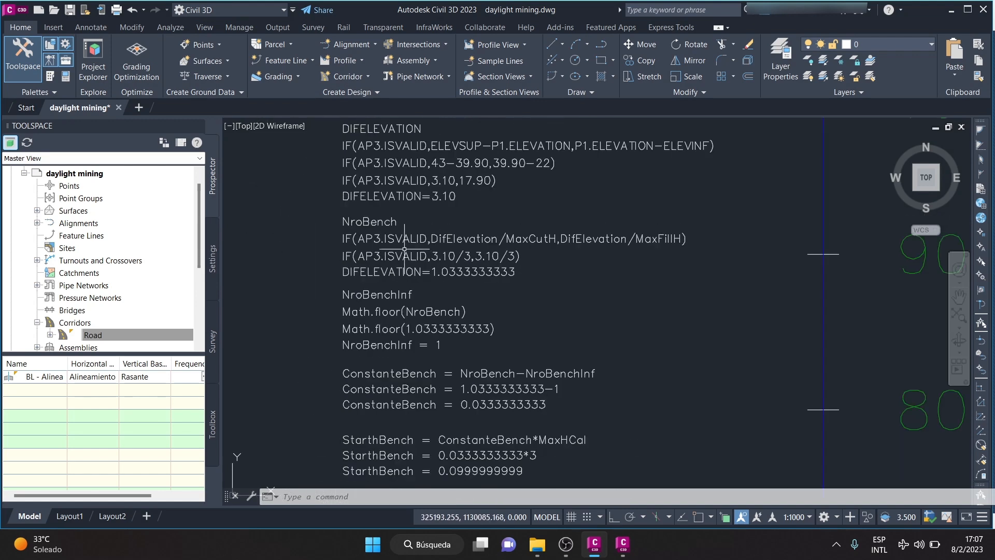
pyautogui.scroll(4, 501, 239)
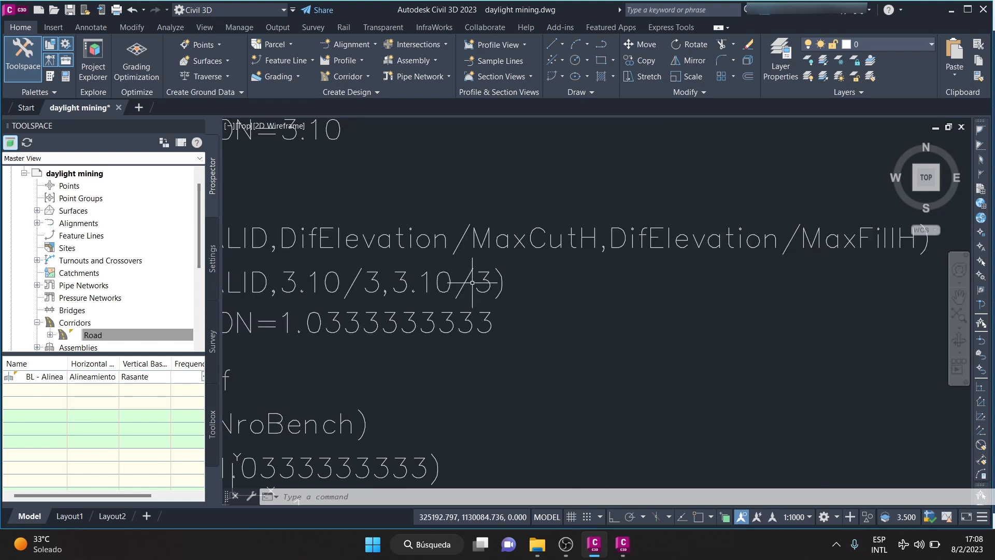
pyautogui.moveTo(472, 281)
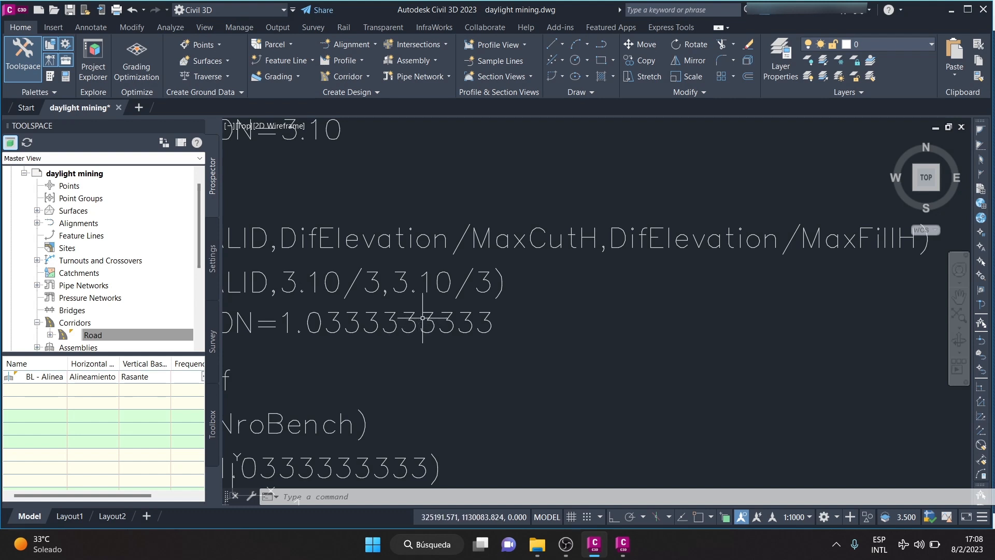
pyautogui.scroll(-3, 424, 315)
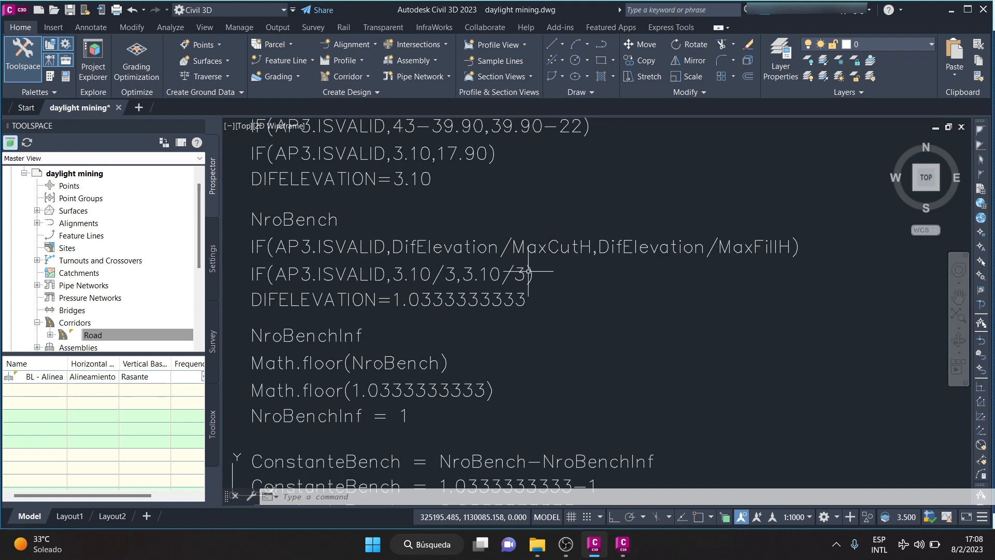
pyautogui.scroll(1, 440, 299)
pyautogui.scroll(-1, 493, 299)
pyautogui.scroll(1, 484, 299)
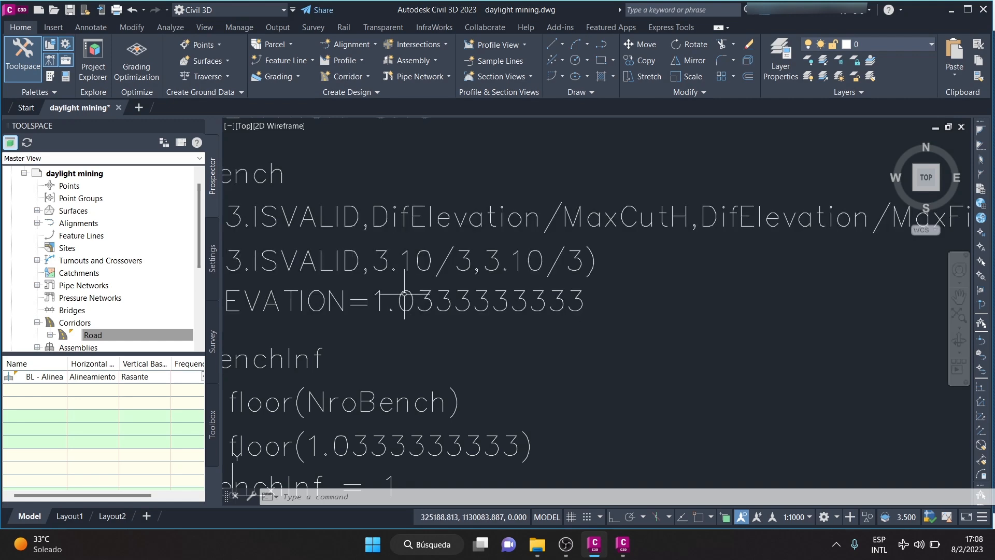
# Examine the NroBench calculation in the notes of the section at station 0+820.00
pyautogui.scroll(-4, 406, 292)
pyautogui.scroll(-4, 397, 253)
pyautogui.scroll(-5, 397, 253)
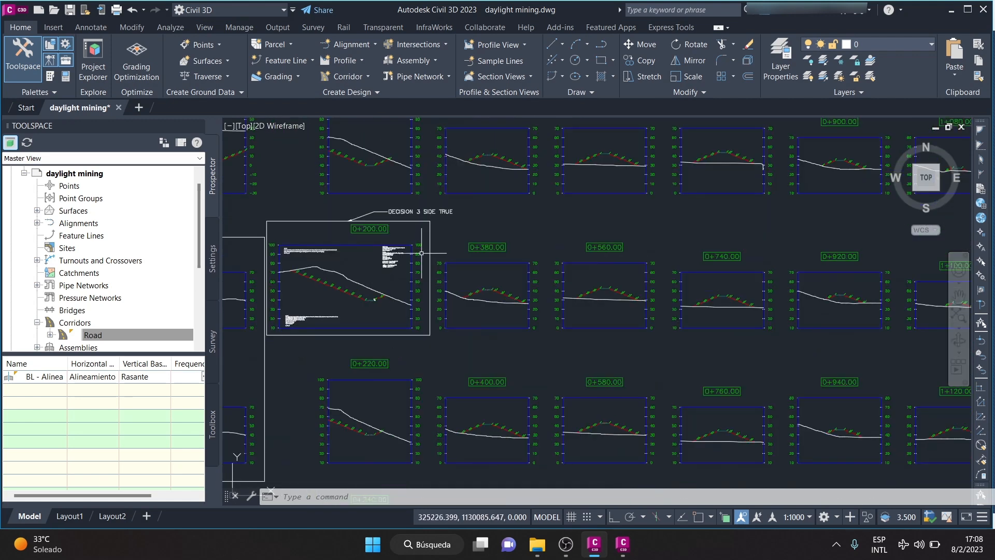
pyautogui.scroll(7, 490, 449)
pyautogui.scroll(6, 490, 449)
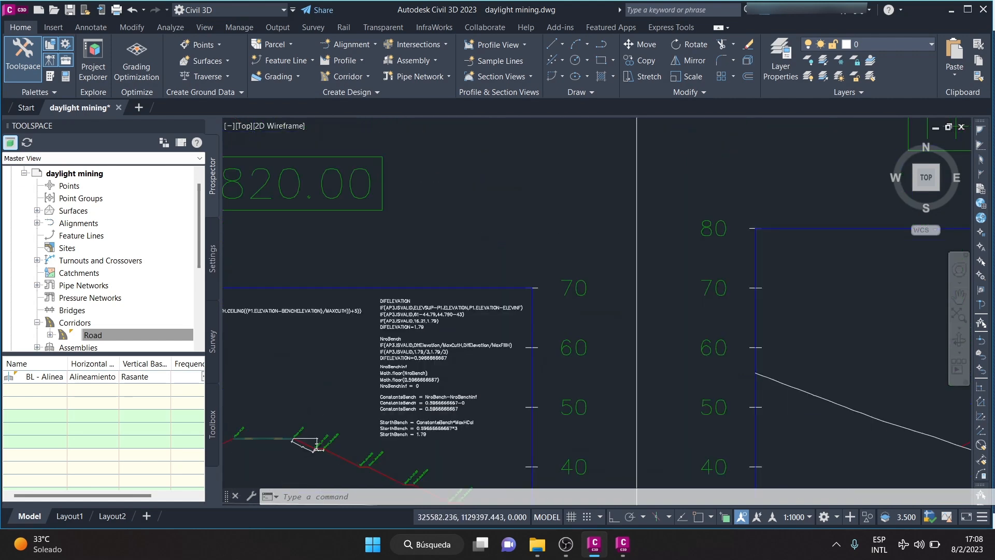
pyautogui.scroll(-2, 506, 300)
pyautogui.scroll(4, 531, 266)
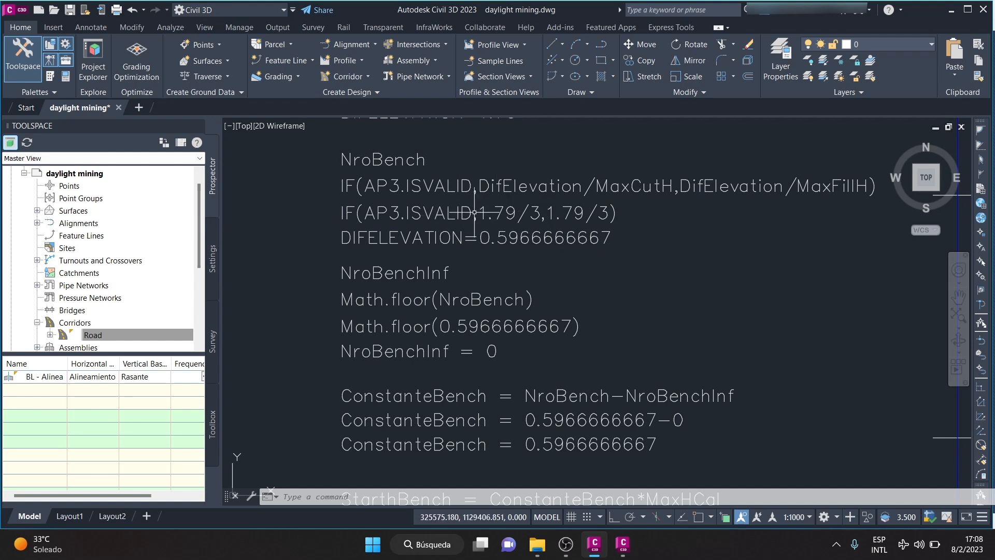
pyautogui.scroll(4, 531, 214)
pyautogui.scroll(-2, 466, 257)
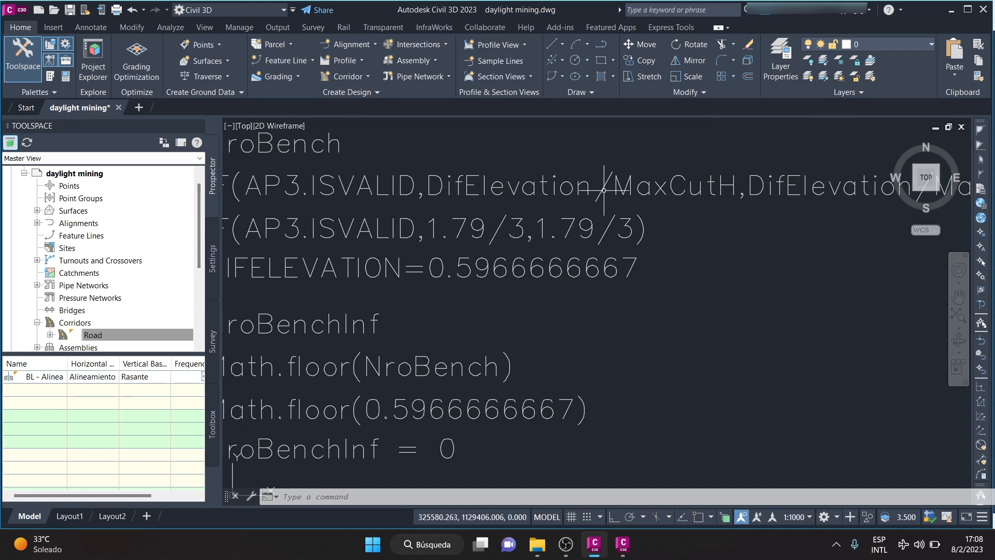
# Switch to Subassembly Composer and view the default expression of the NroBenchInf variable in the Variables Bench sequence
pyautogui.scroll(-6, 627, 264)
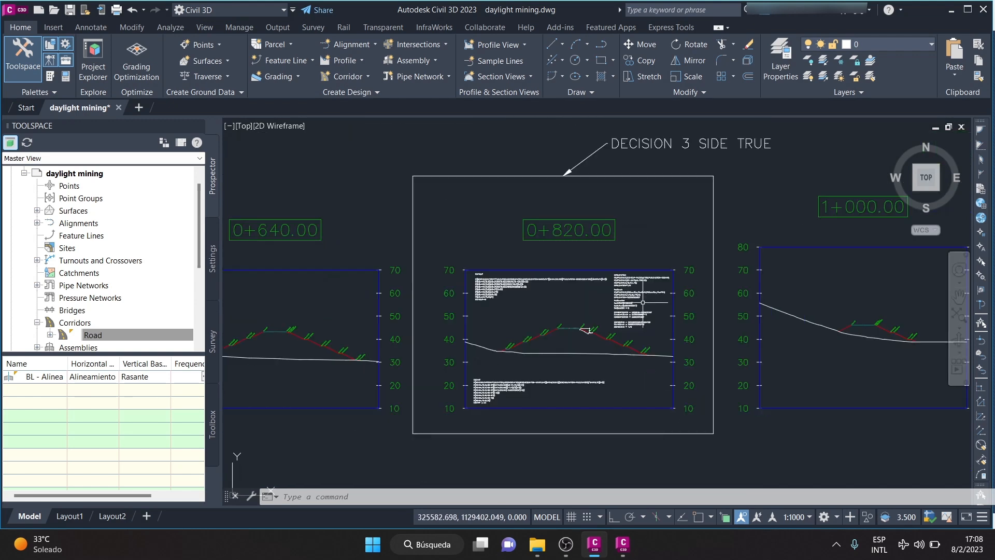
pyautogui.click(622, 544)
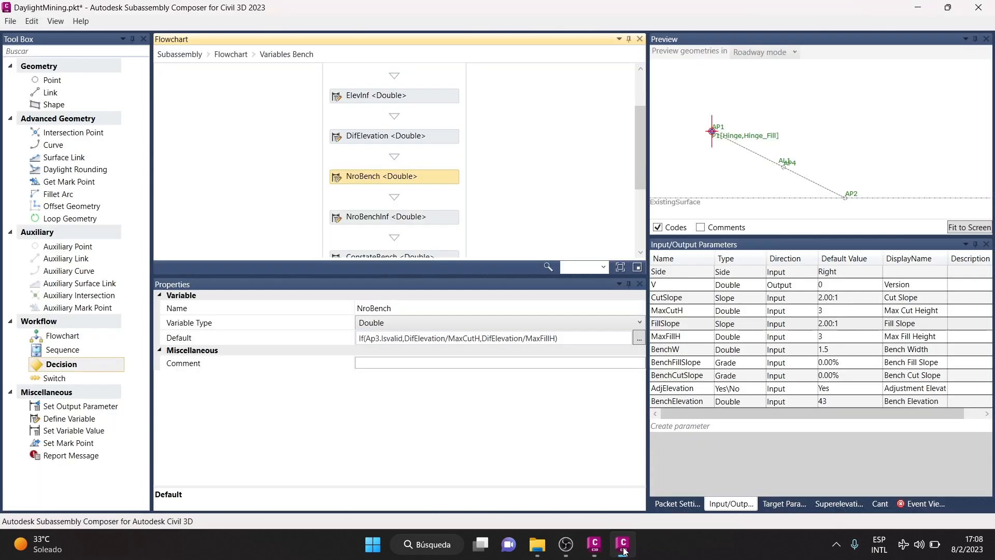
pyautogui.scroll(-3, 447, 157)
pyautogui.click(401, 158)
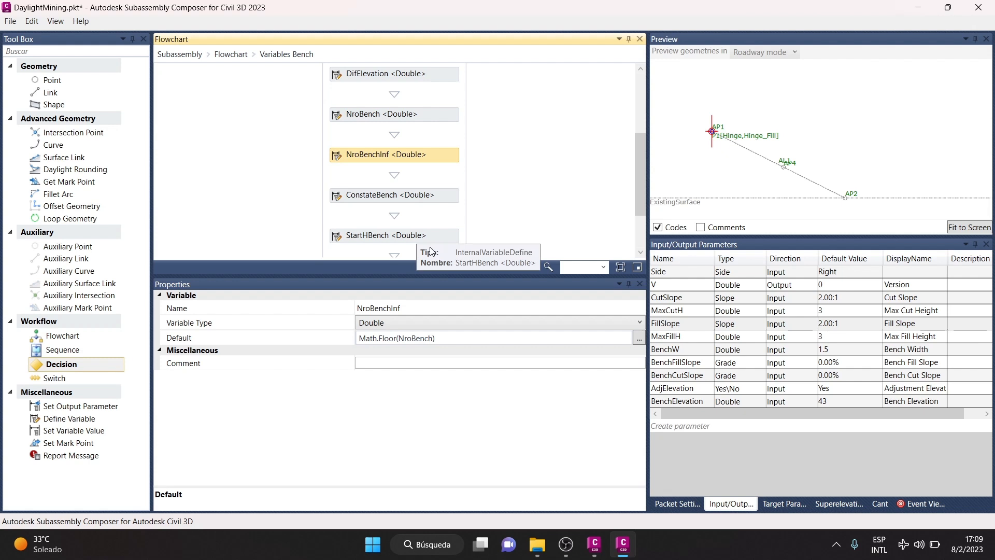
pyautogui.click(377, 338)
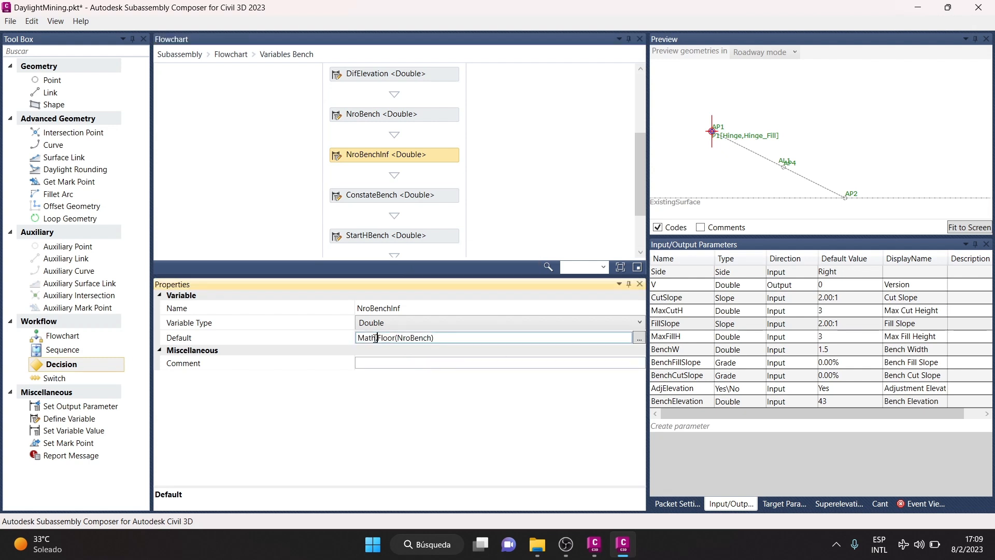
pyautogui.moveTo(362, 339); pyautogui.dragTo(405, 336)
# Switch back to Civil 3D and examine the NroBenchInf calculation in the notes of section 0+820.00
pyautogui.moveTo(594, 544)
pyautogui.click(590, 466)
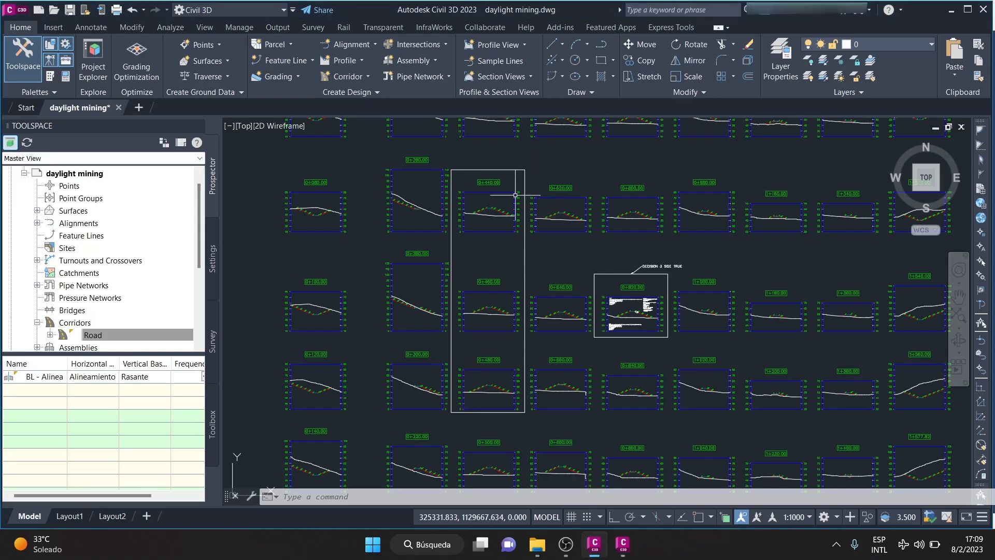
pyautogui.scroll(14, 665, 307)
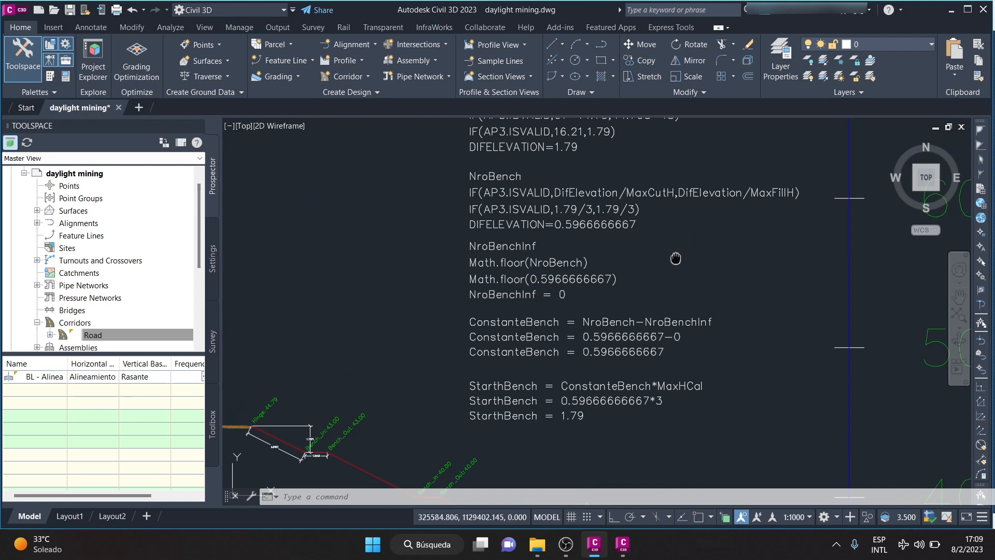
pyautogui.moveTo(675, 258); pyautogui.dragTo(450, 215, button='middle')
pyautogui.scroll(-8, 560, 302)
pyautogui.scroll(-3, 560, 302)
pyautogui.scroll(10, 505, 244)
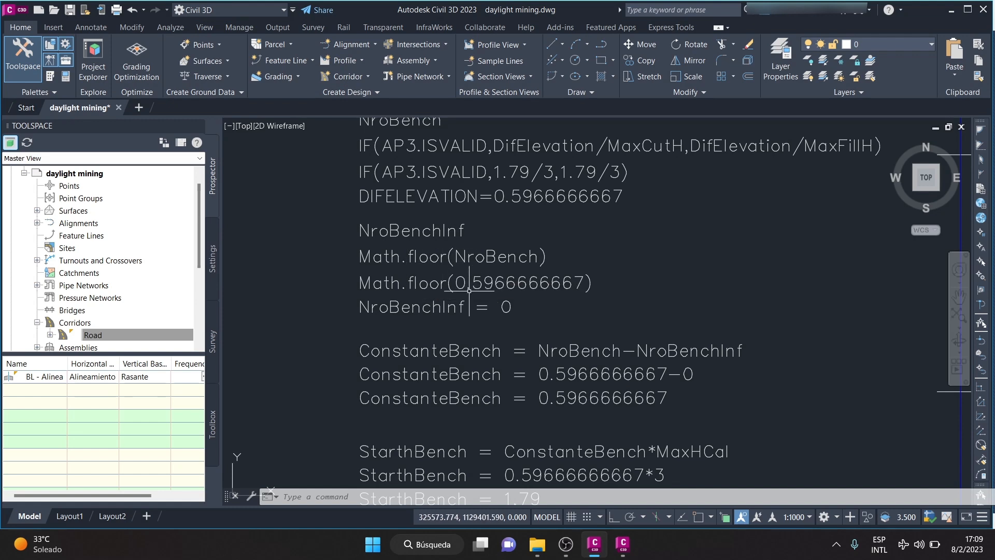
# Examine the NroBenchInf and ConstanteBench calculations in the notes of section 0+200.00
pyautogui.scroll(-10, 649, 294)
pyautogui.scroll(10, 649, 293)
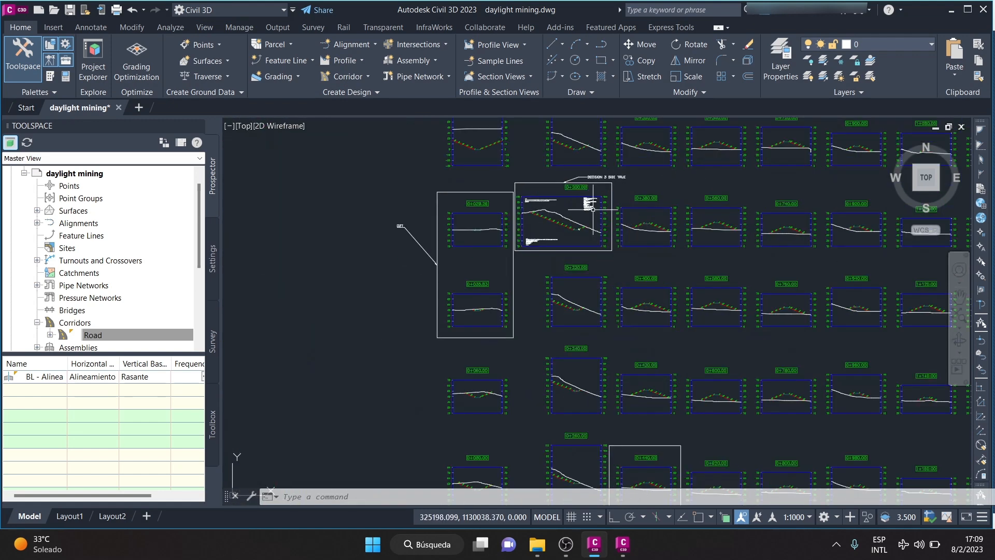
pyautogui.scroll(2, 558, 275)
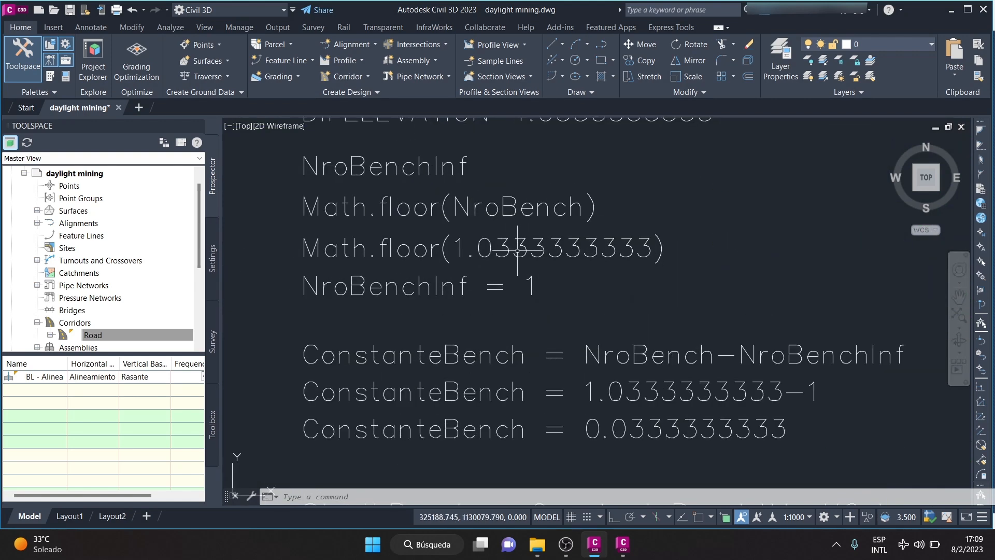
pyautogui.scroll(-1, 540, 259)
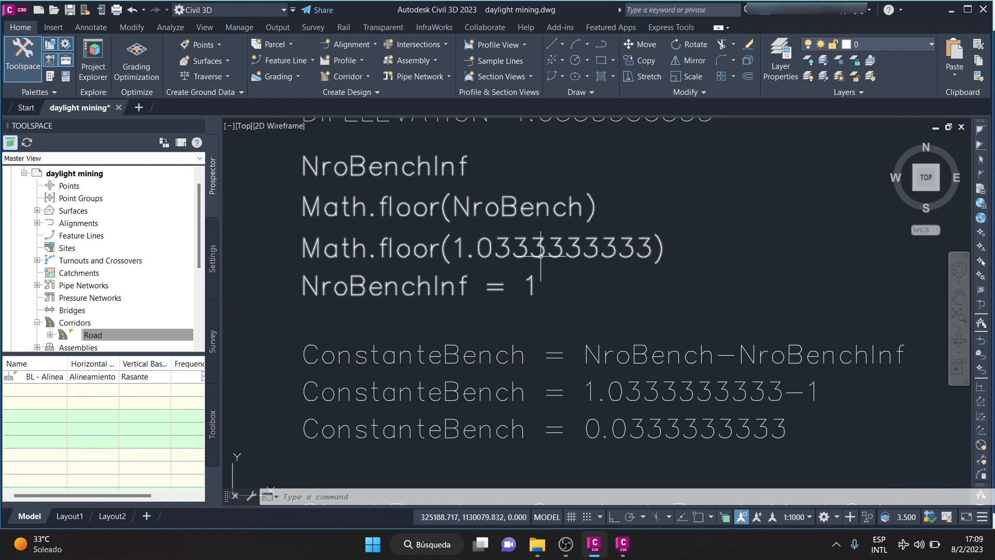
pyautogui.scroll(-4, 556, 247)
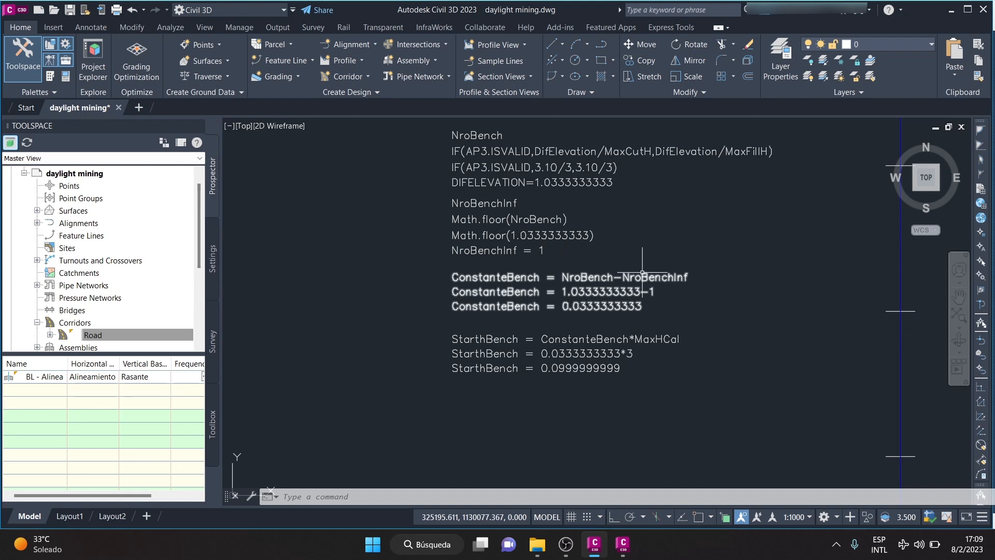
pyautogui.scroll(2, 648, 280)
pyautogui.scroll(1, 513, 270)
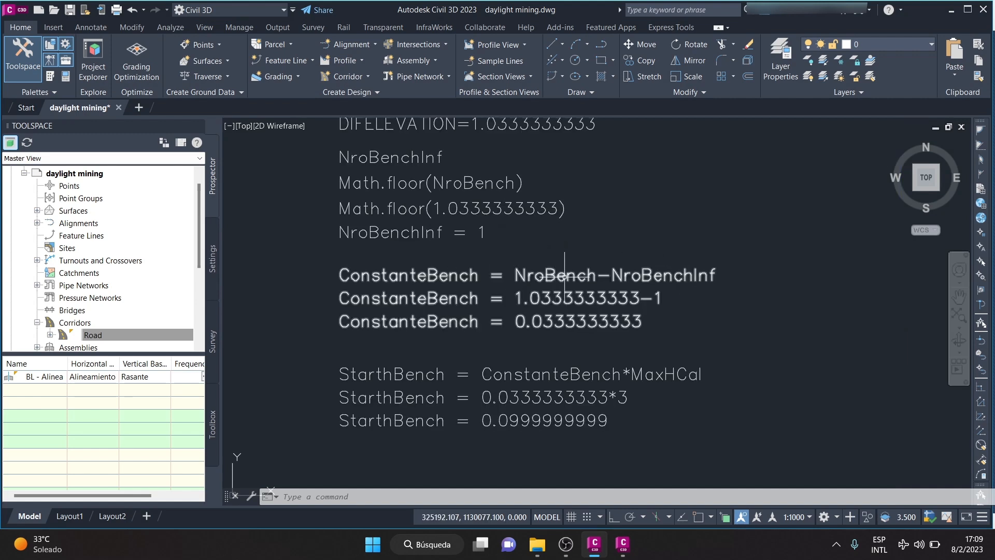
# Switch to Subassembly Composer and view the properties of the ConstateBench variable
pyautogui.click(623, 544)
pyautogui.scroll(-2, 434, 165)
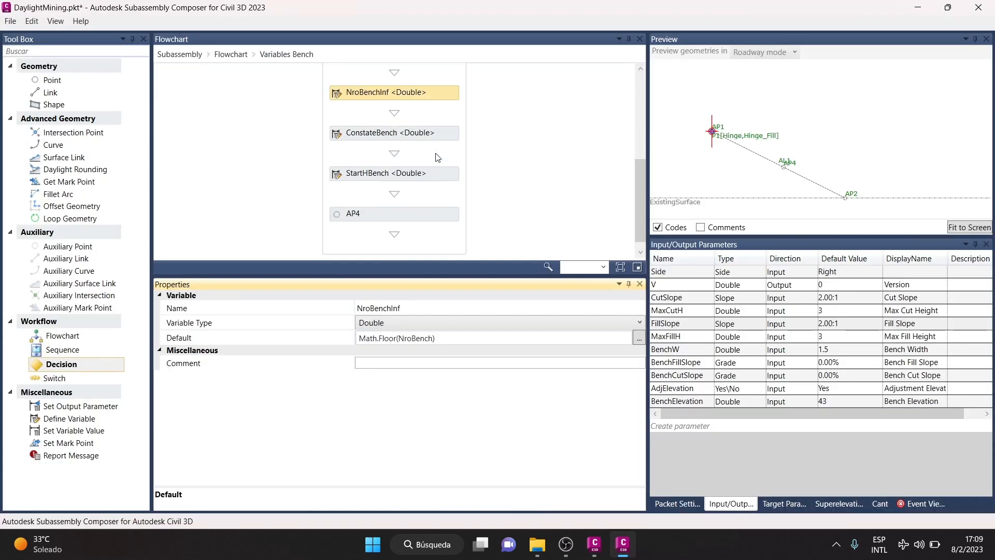
pyautogui.click(444, 136)
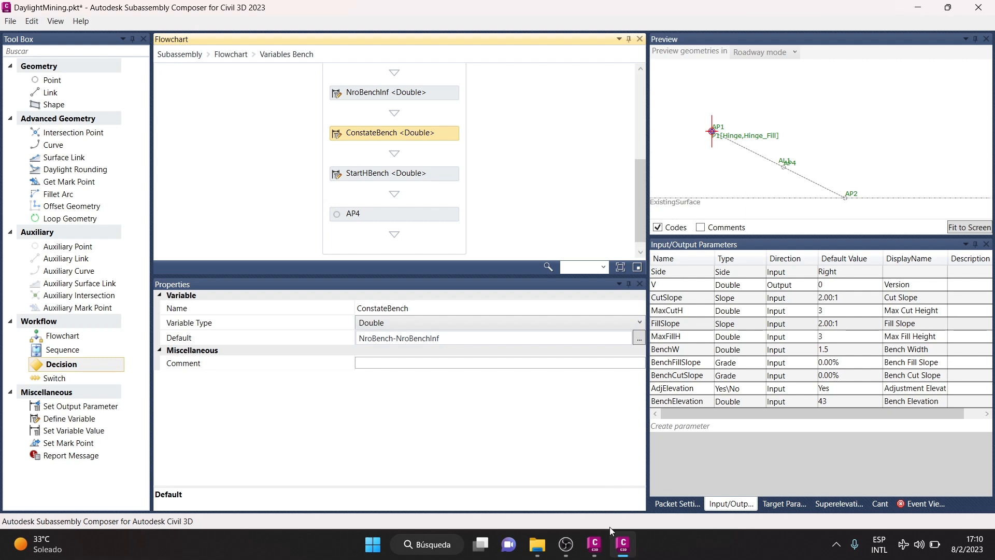
# Switch back to Civil 3D and compare the ConstanteBench calculations in the notes of sections 0+200.00 and 0+820.00
pyautogui.click(594, 544)
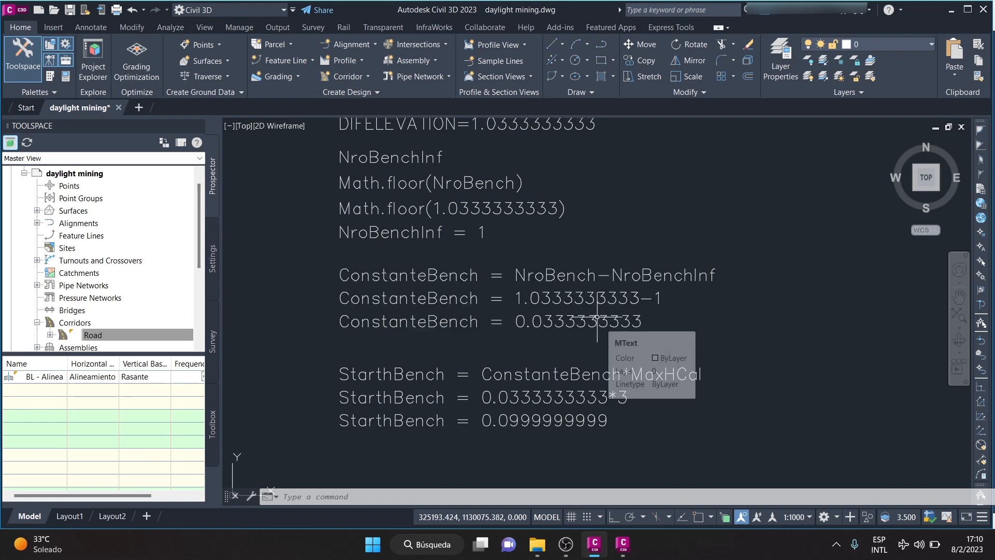
pyautogui.scroll(-6, 597, 317)
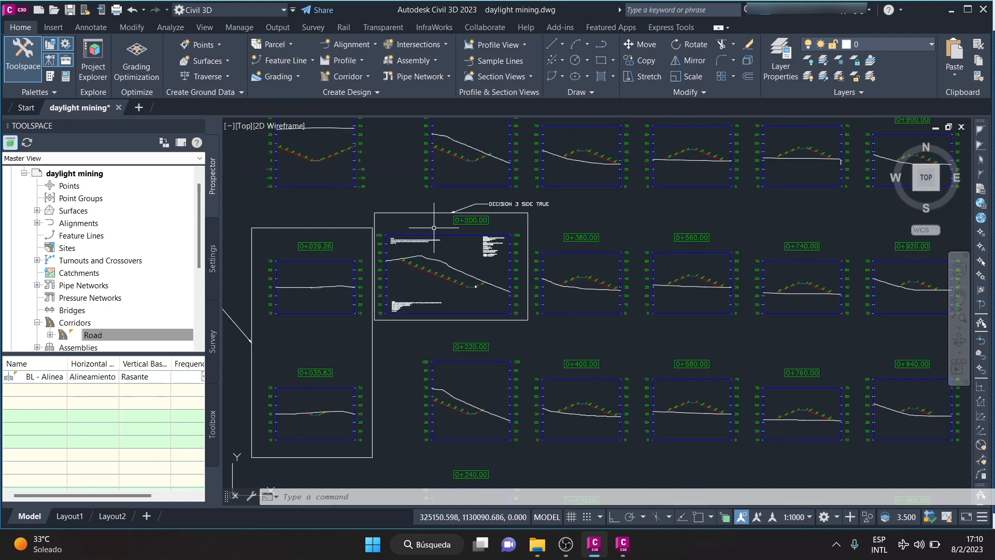
pyautogui.scroll(8, 574, 305)
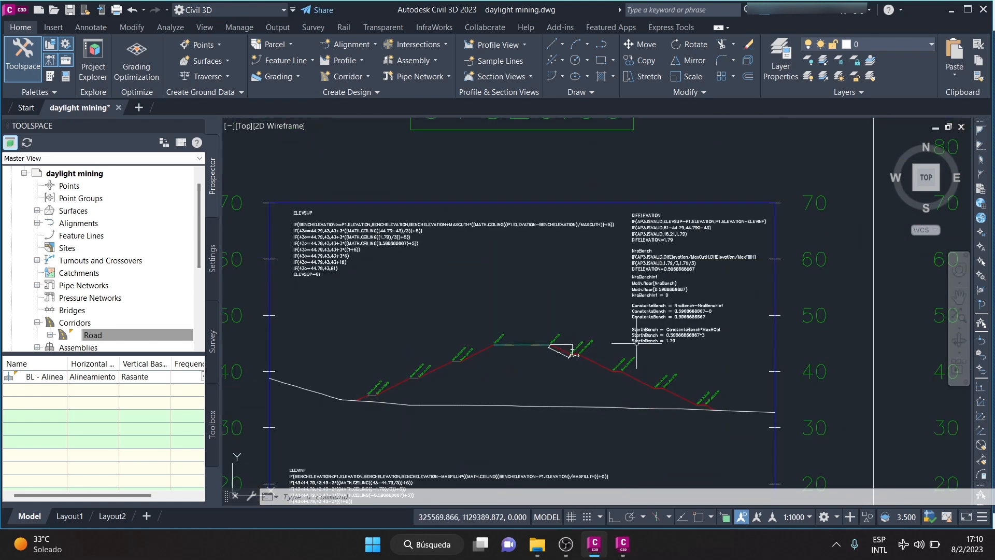
pyautogui.scroll(4, 756, 239)
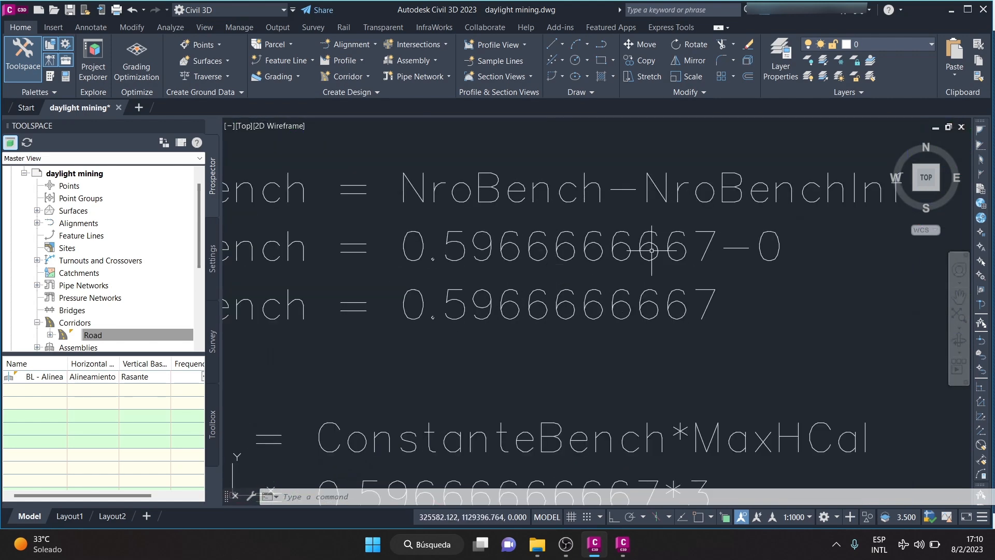
pyautogui.scroll(-4, 582, 243)
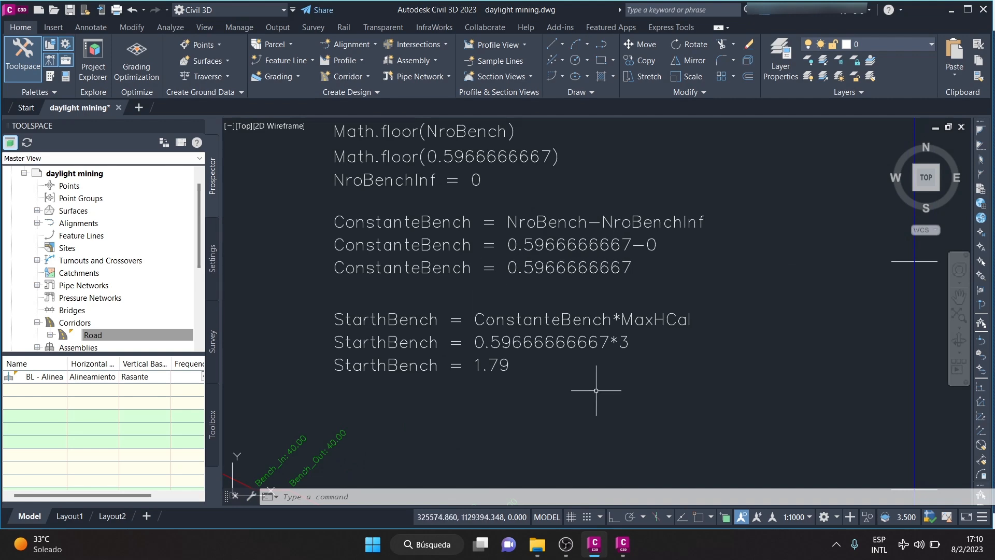
# Switch to Subassembly Composer and examine the ConstateBench and MaxHCal terms in the StartHBench variable's default expression
pyautogui.click(622, 544)
pyautogui.click(439, 173)
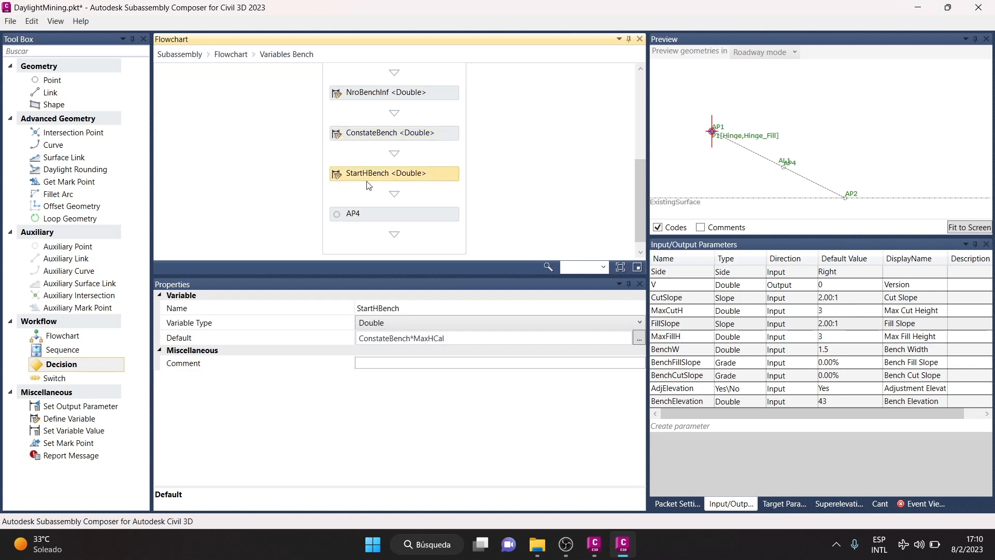
pyautogui.click(420, 308)
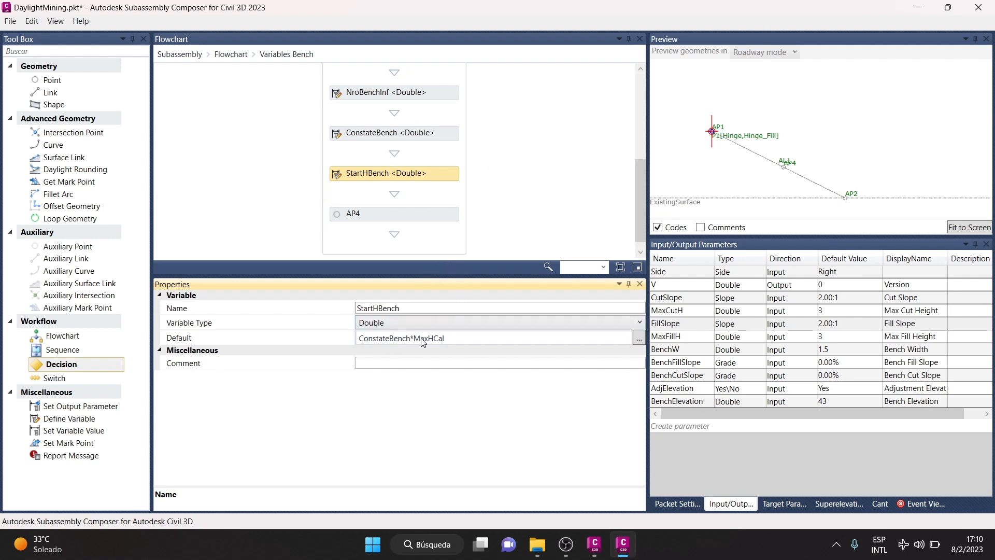
pyautogui.click(367, 340)
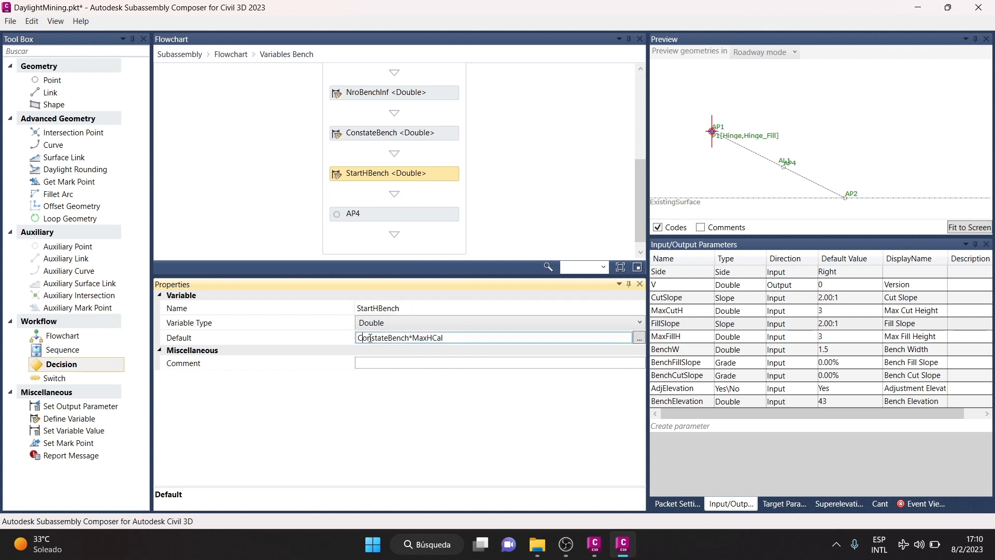
pyautogui.moveTo(410, 339); pyautogui.dragTo(362, 347)
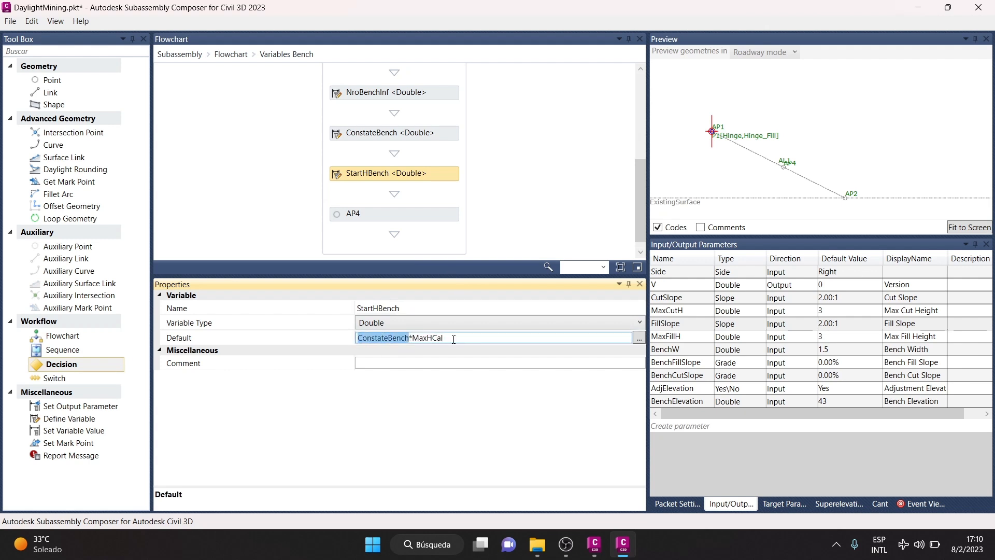
pyautogui.moveTo(453, 339); pyautogui.dragTo(433, 340)
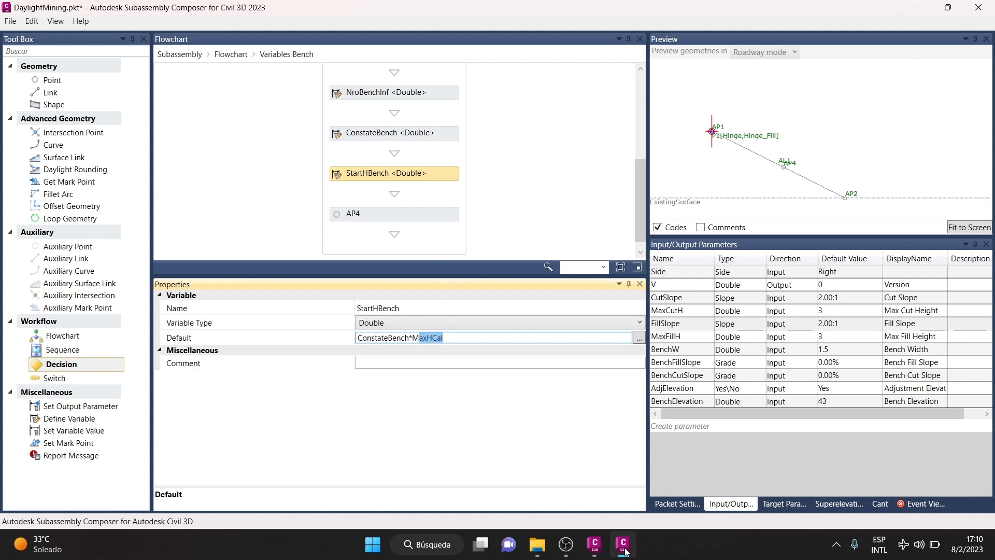
# Switch back to Civil 3D and examine the StarthBench calculation in the notes of section 0+200.00
pyautogui.click(594, 544)
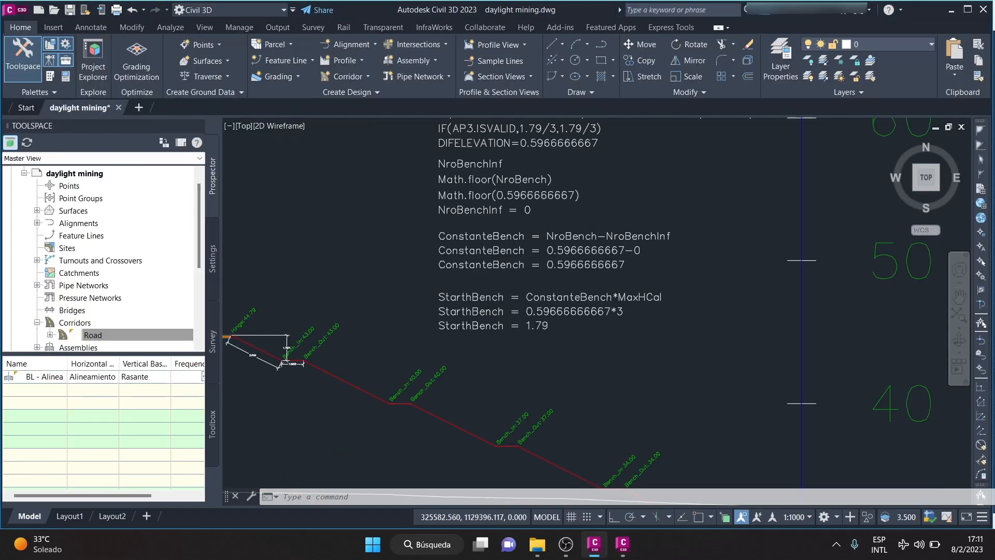
pyautogui.scroll(-5, 612, 309)
pyautogui.scroll(-2, 627, 301)
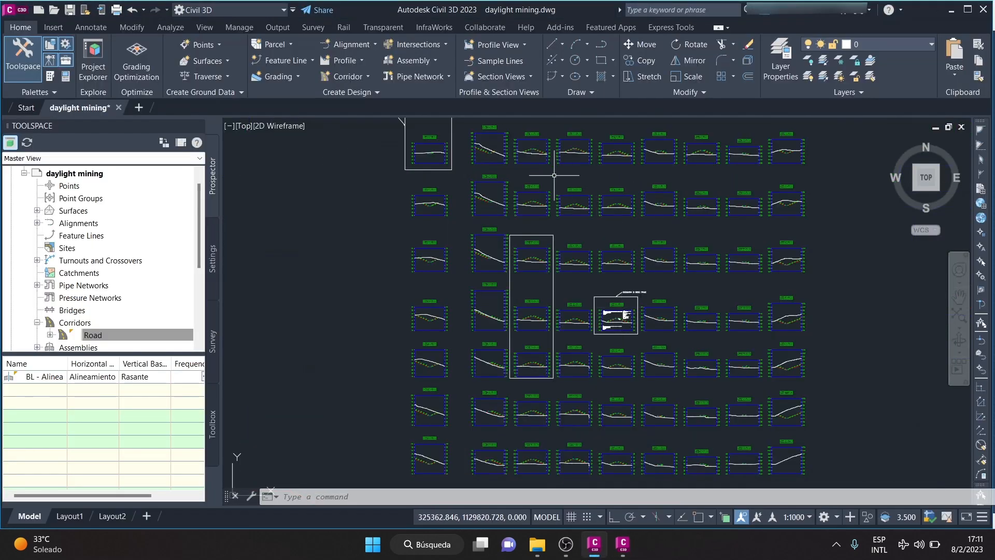
pyautogui.scroll(-4, 533, 238)
pyautogui.scroll(8, 570, 285)
pyautogui.scroll(12, 515, 268)
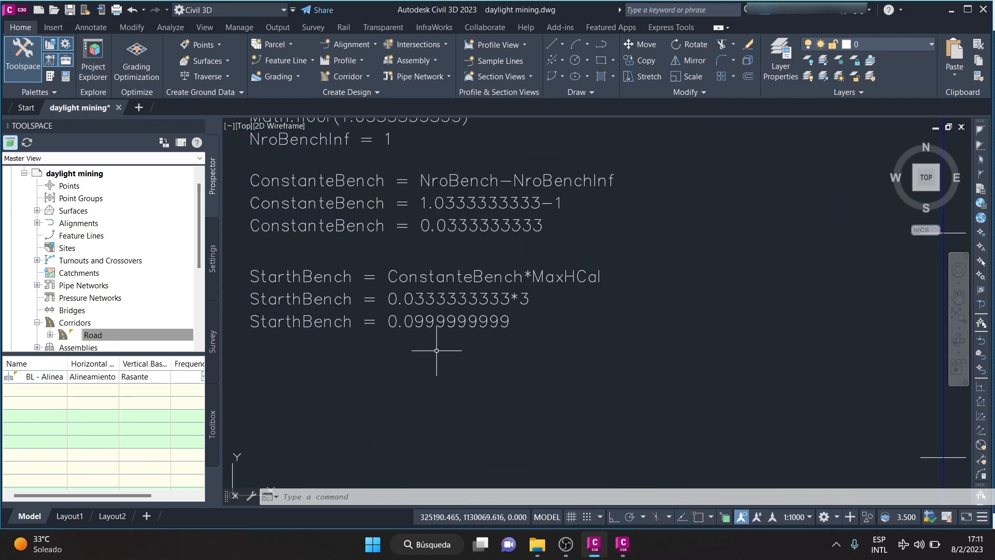
pyautogui.scroll(3, 421, 286)
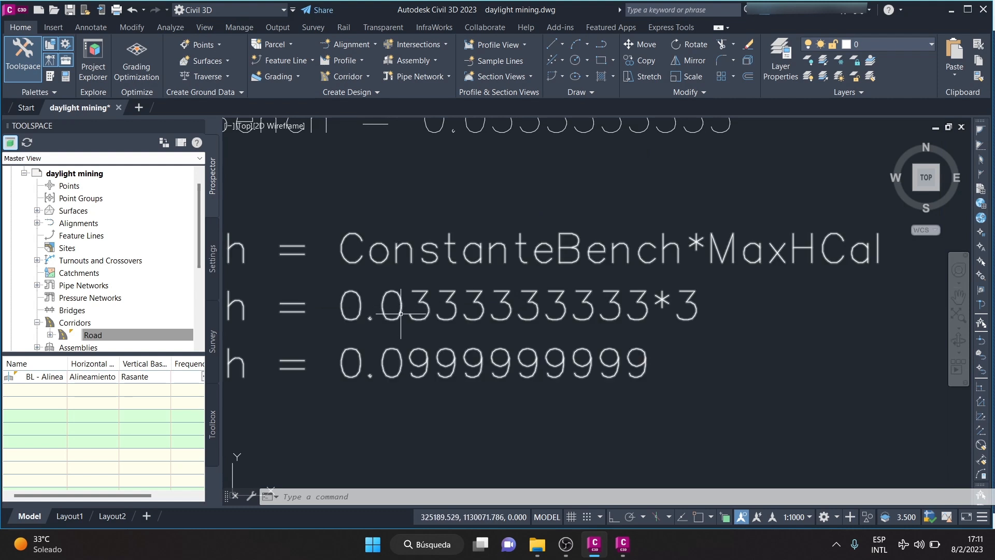
pyautogui.moveTo(679, 311); pyautogui.dragTo(621, 320, button='middle')
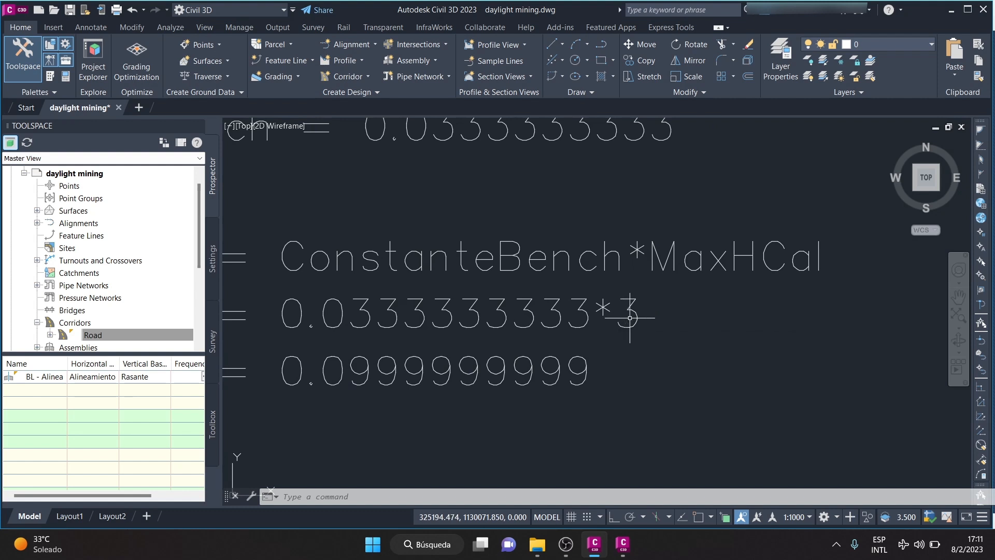
pyautogui.scroll(-2, 621, 320)
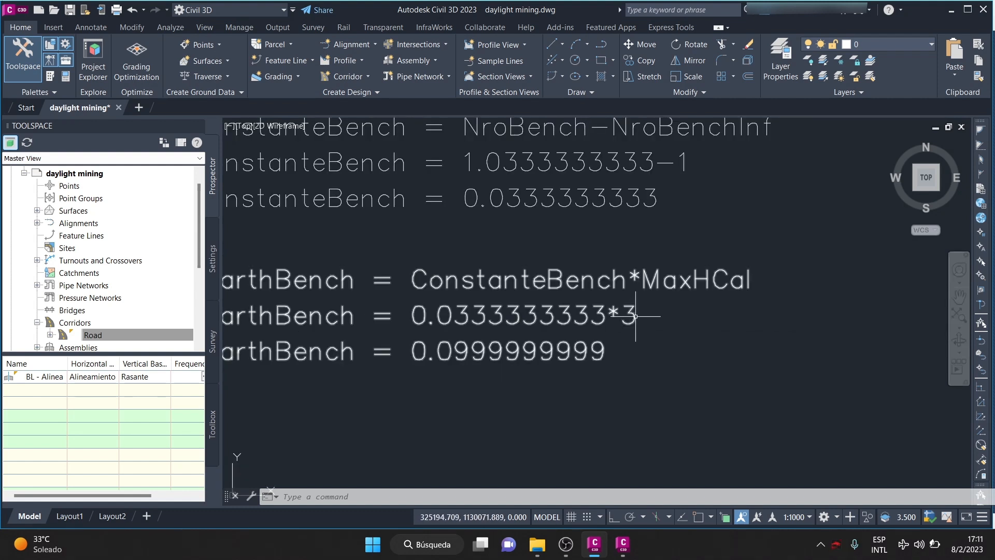
pyautogui.scroll(-2, 634, 316)
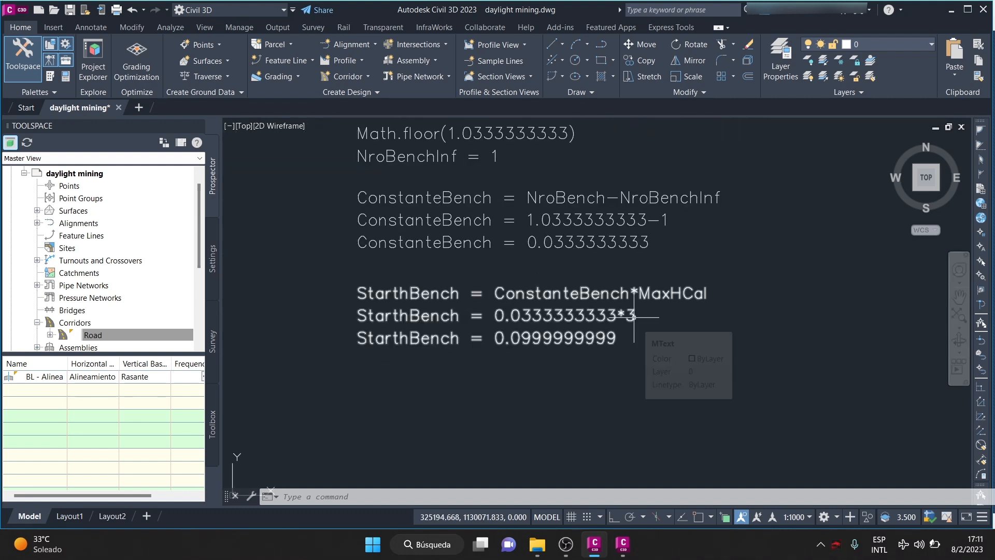
pyautogui.scroll(-8, 635, 303)
pyautogui.moveTo(633, 351); pyautogui.dragTo(637, 336, button='middle')
pyautogui.scroll(2, 641, 281)
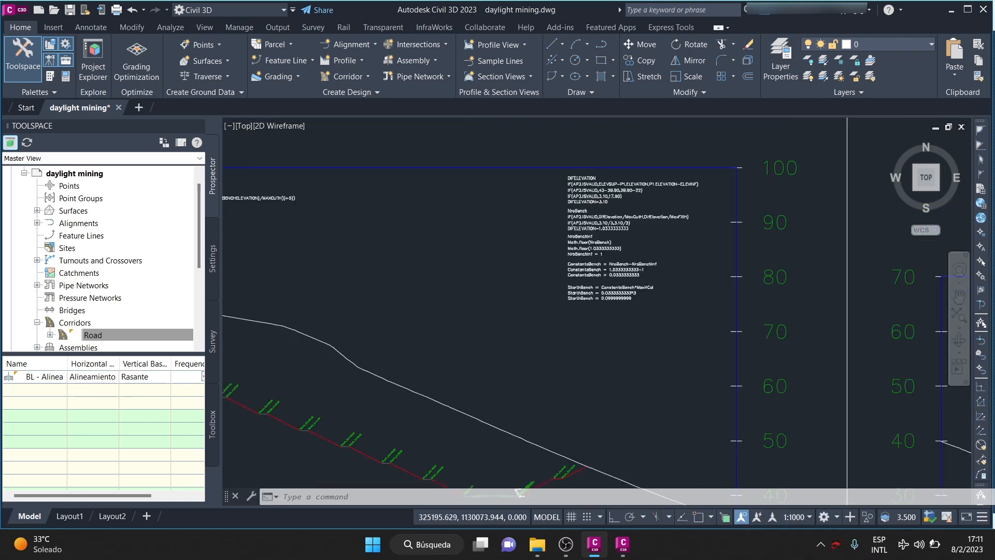
pyautogui.scroll(8, 638, 284)
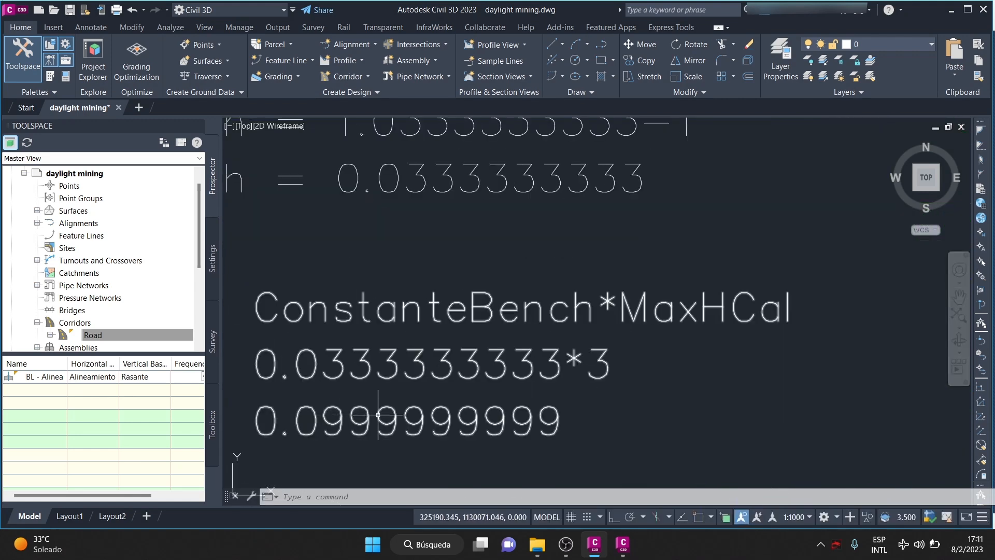
pyautogui.scroll(-8, 570, 370)
pyautogui.scroll(10, 571, 370)
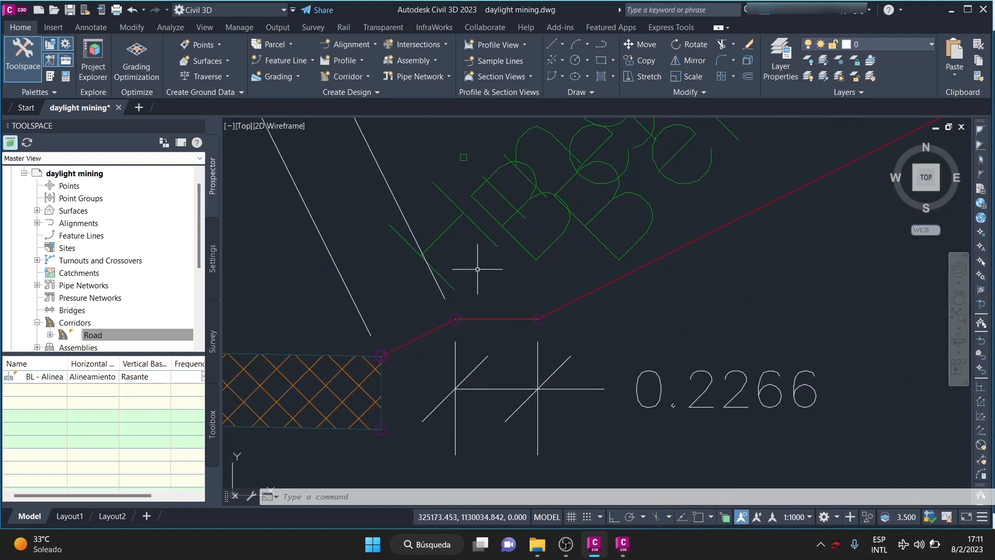
pyautogui.click(91, 27)
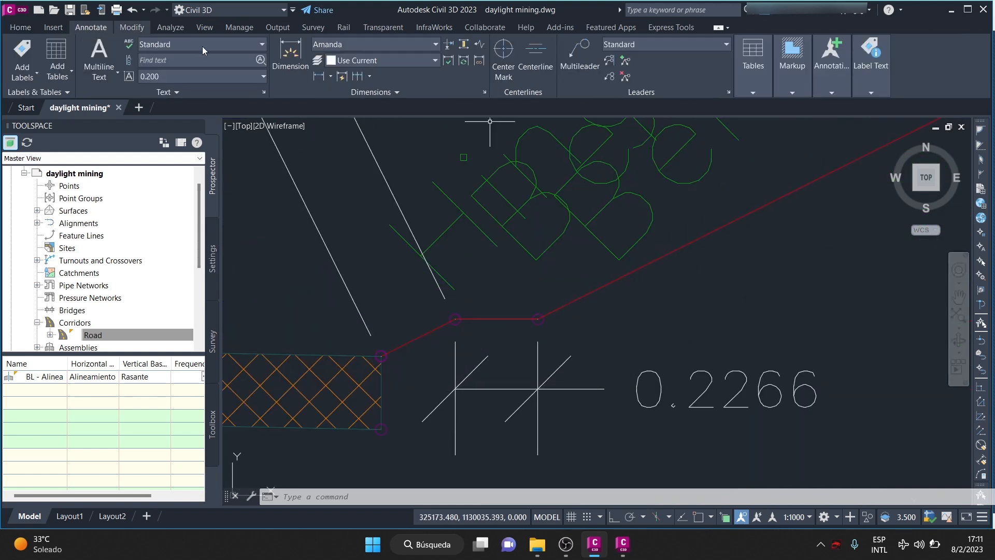
pyautogui.click(318, 77)
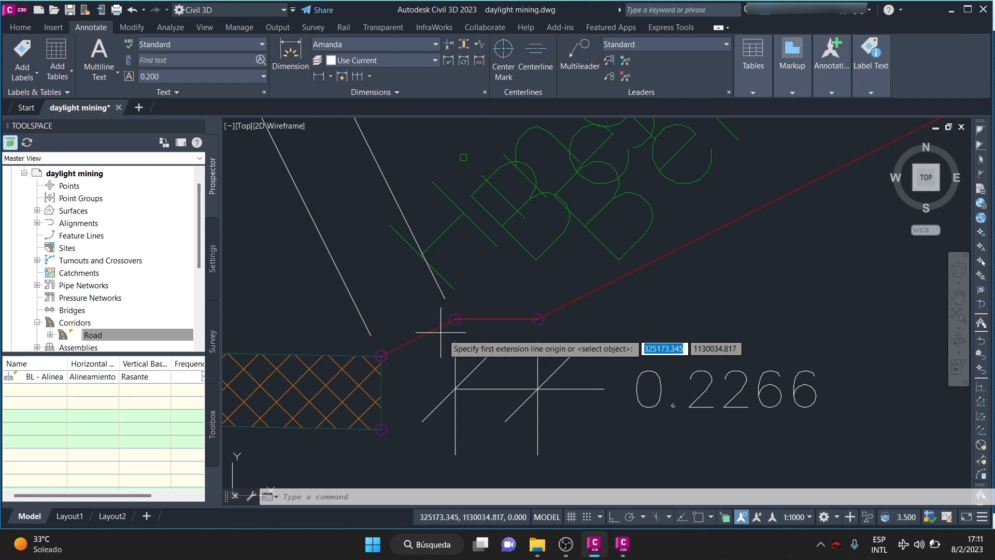
pyautogui.scroll(2, 444, 334)
pyautogui.keyDown('shift'); pyautogui.rightClick(486, 264); pyautogui.keyUp('shift')
pyautogui.click(526, 313)
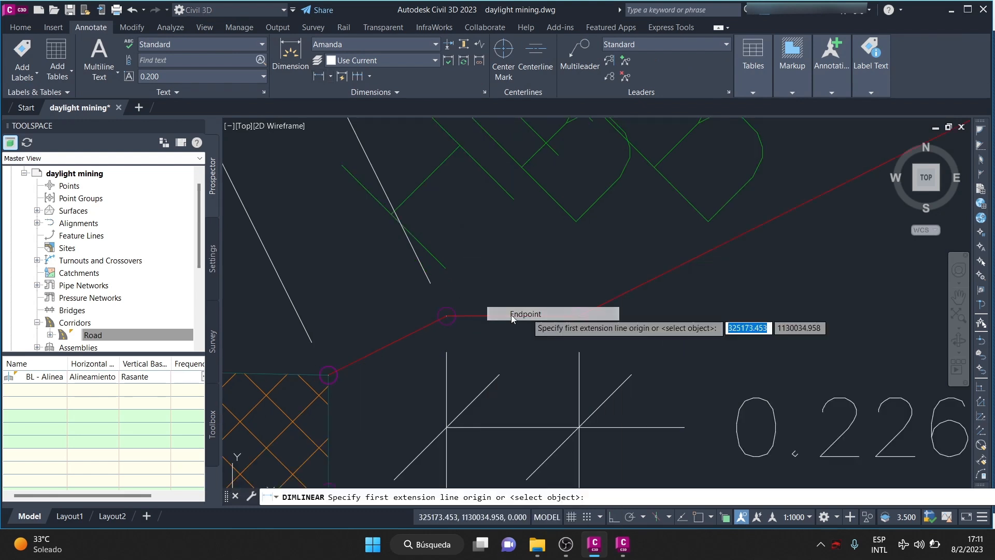
pyautogui.click(447, 316)
pyautogui.keyDown('shift'); pyautogui.rightClick(456, 228); pyautogui.keyUp('shift')
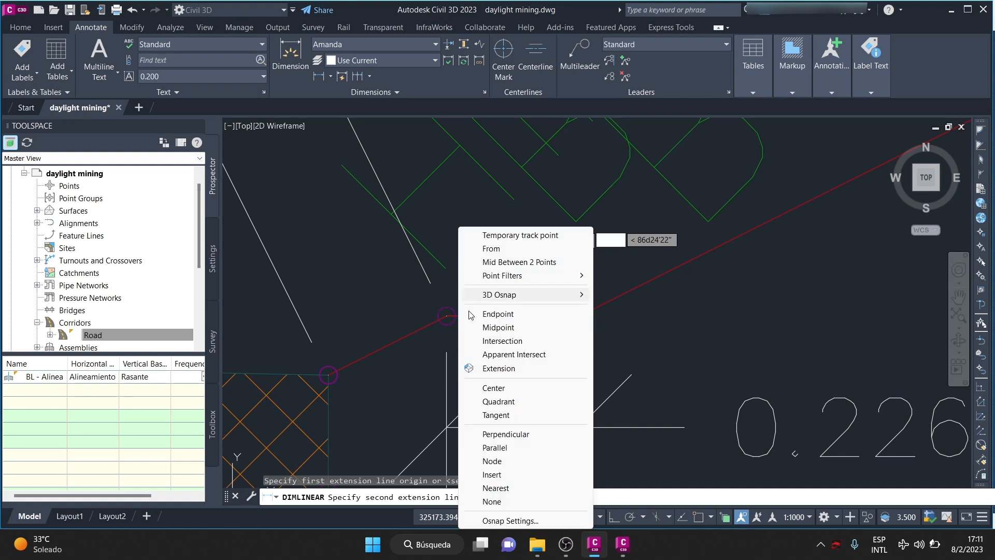
pyautogui.click(490, 316)
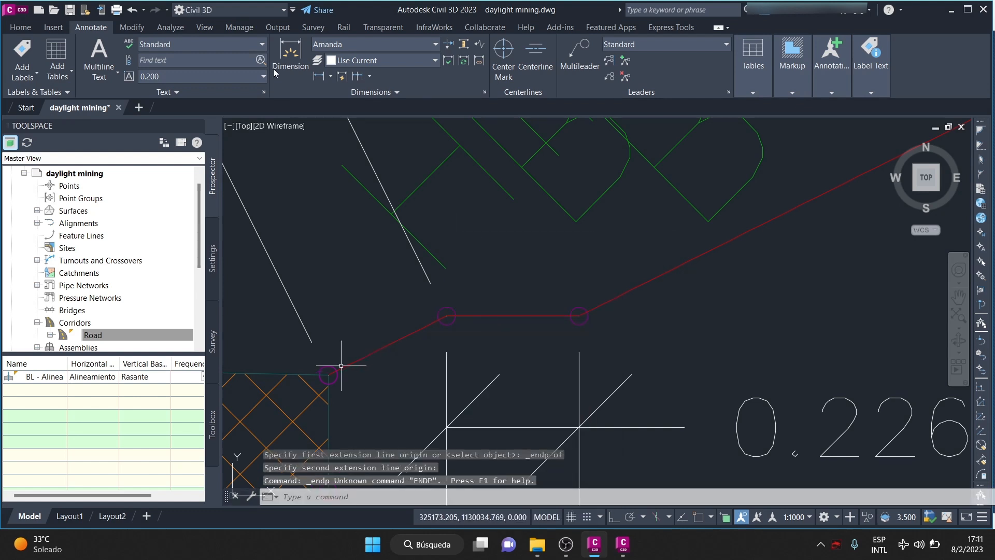
# Add a vertical linear dimension between the inner end of the first bench and the road hinge point in section 0+200.00, snapping to both endpoints
pyautogui.click(318, 76)
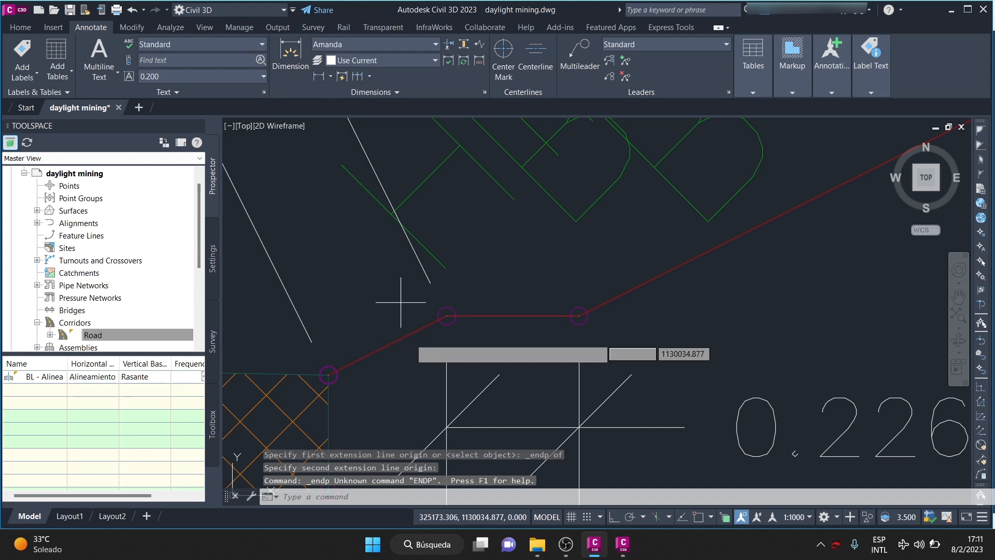
pyautogui.keyDown('shift'); pyautogui.rightClick(484, 284); pyautogui.keyUp('shift')
pyautogui.click(522, 320)
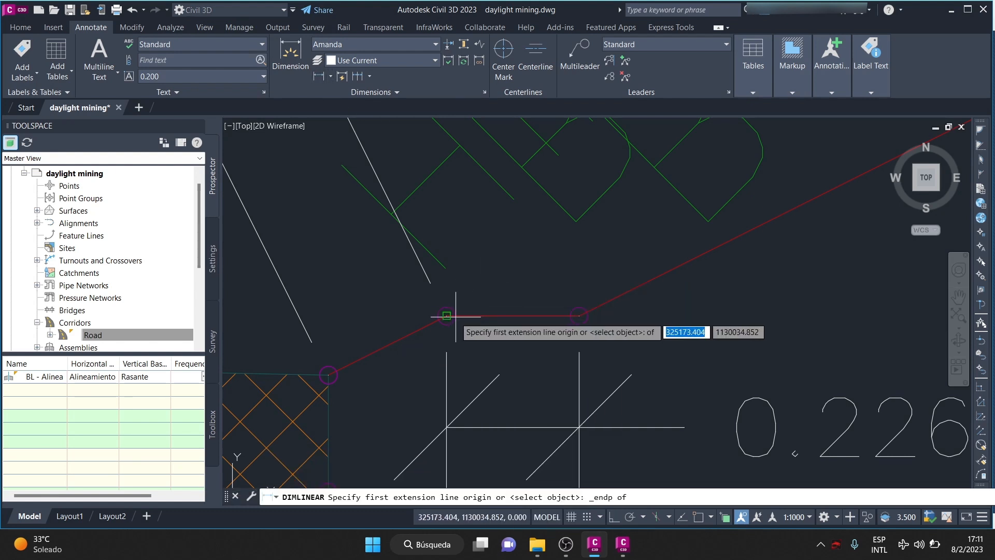
pyautogui.click(449, 316)
pyautogui.keyDown('shift'); pyautogui.rightClick(337, 211); pyautogui.keyUp('shift')
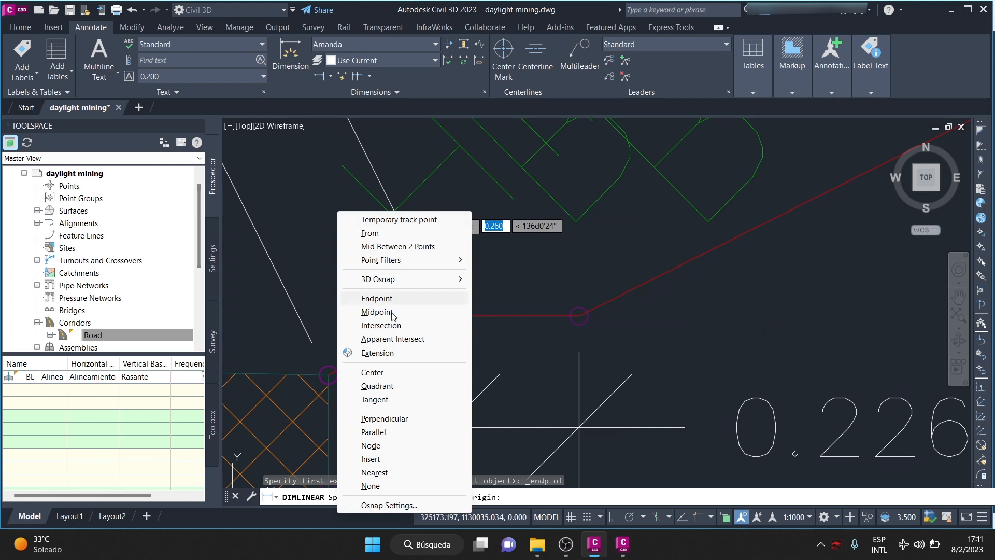
pyautogui.click(377, 298)
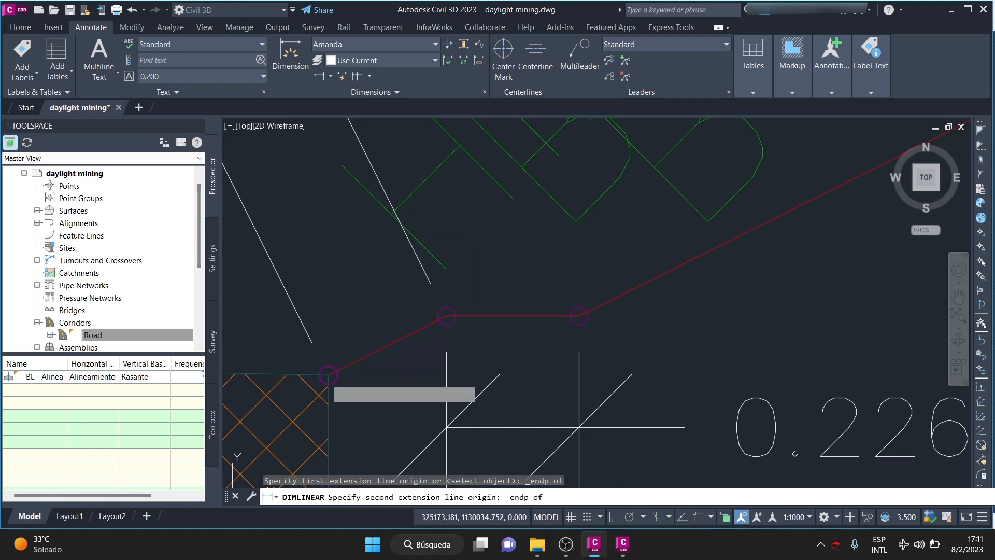
pyautogui.click(329, 375)
pyautogui.scroll(-4, 673, 313)
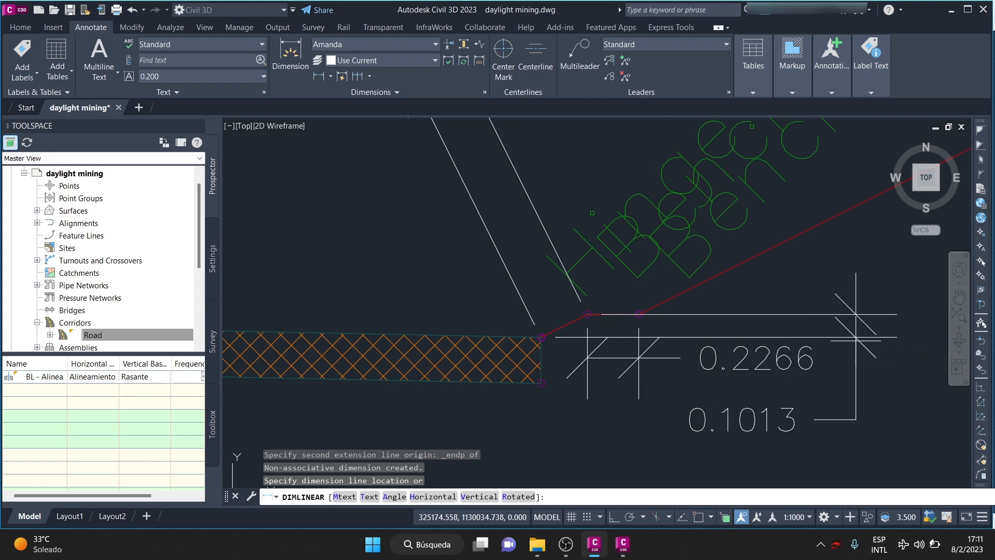
pyautogui.click(856, 321)
pyautogui.scroll(-4, 593, 324)
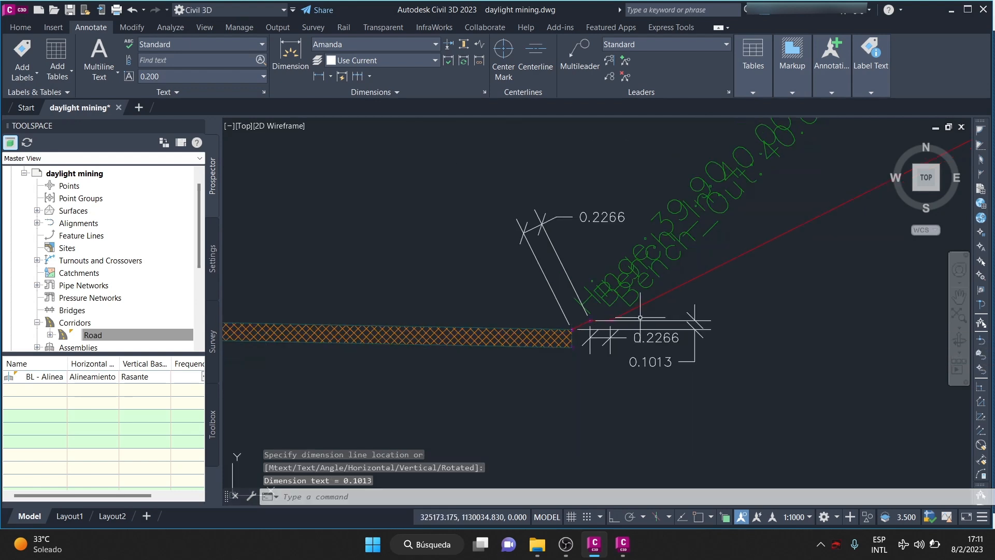
# Compare the new bench height dimension with the StarthBench calculation in the notes of section 0+200.00
pyautogui.scroll(4, 675, 358)
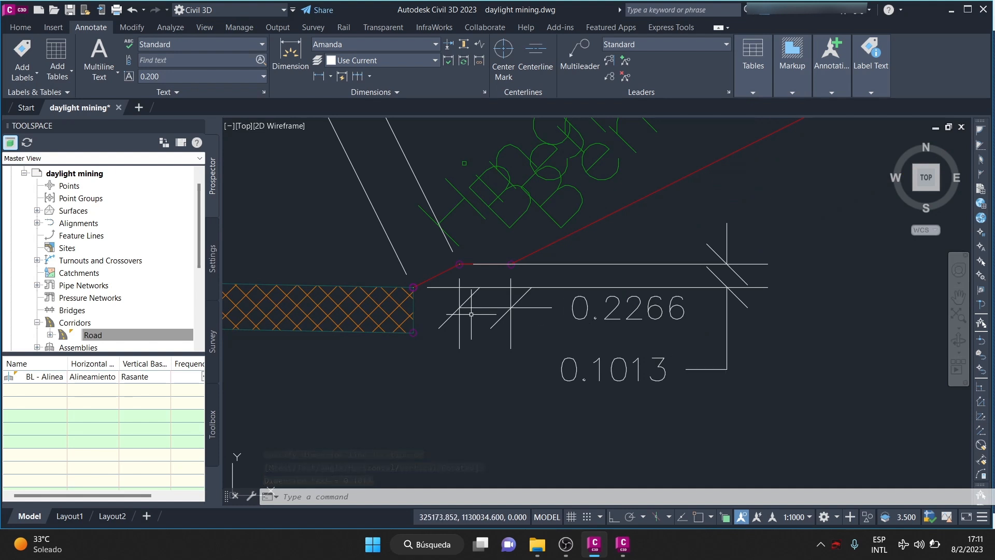
pyautogui.scroll(-4, 396, 334)
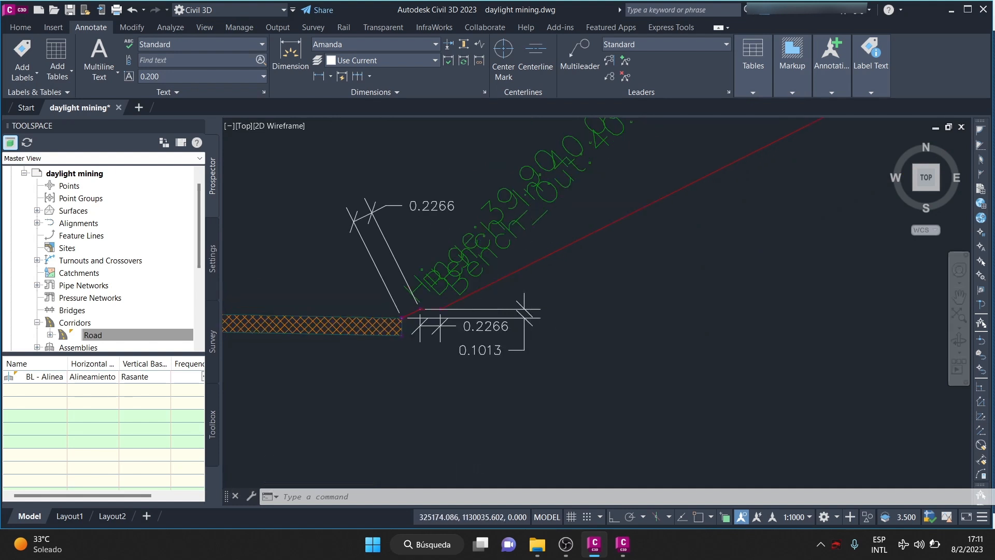
pyautogui.scroll(-5, 541, 243)
pyautogui.scroll(-7, 526, 323)
pyautogui.scroll(5, 556, 253)
pyautogui.scroll(3, 540, 336)
pyautogui.scroll(1, 494, 362)
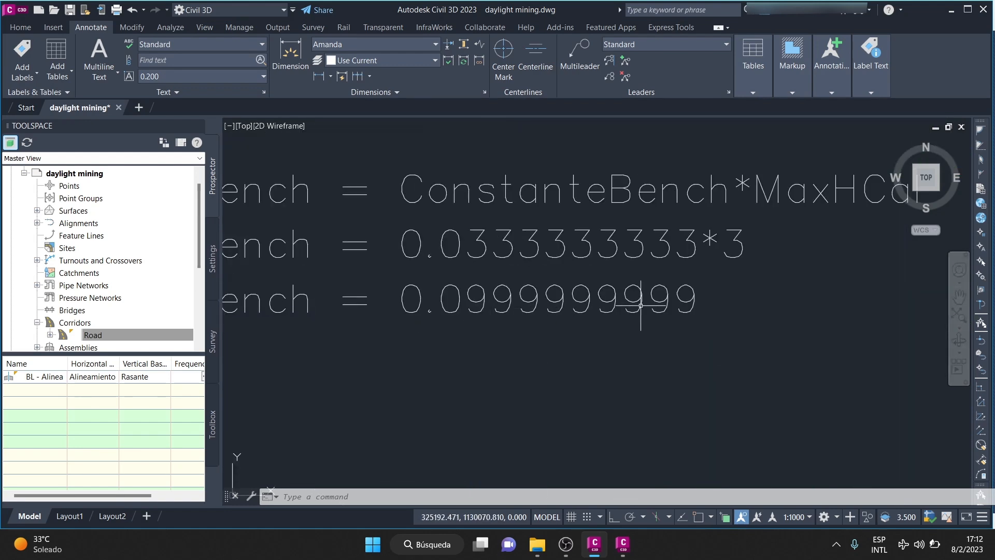
pyautogui.scroll(1, 633, 311)
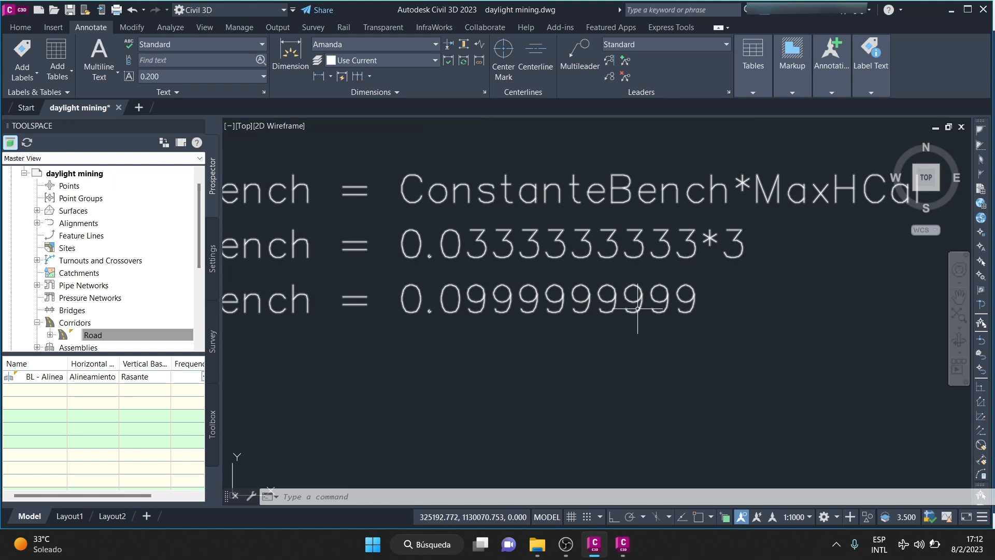
pyautogui.scroll(-1, 657, 287)
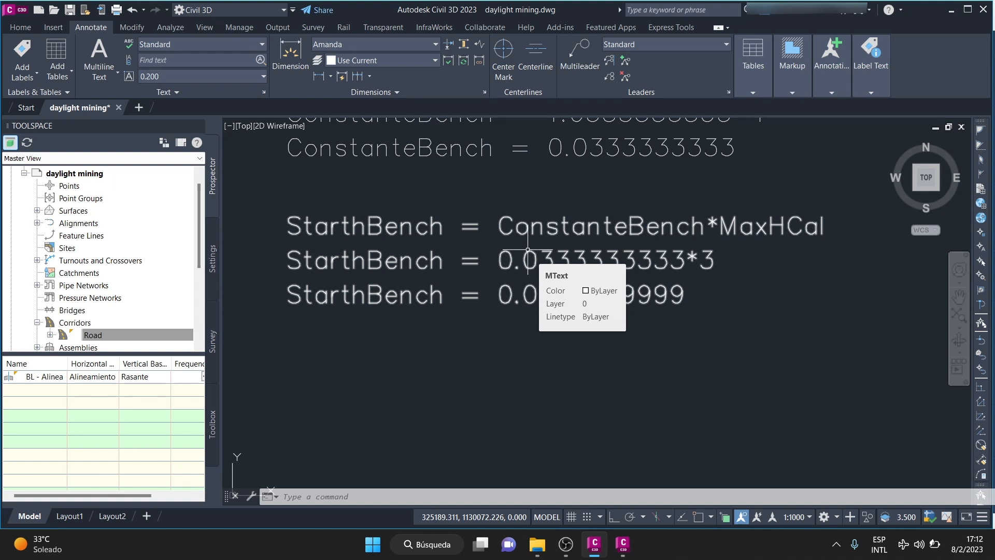
# Examine the StarthBench calculation in the notes of section 0+820.00
pyautogui.scroll(-10, 527, 249)
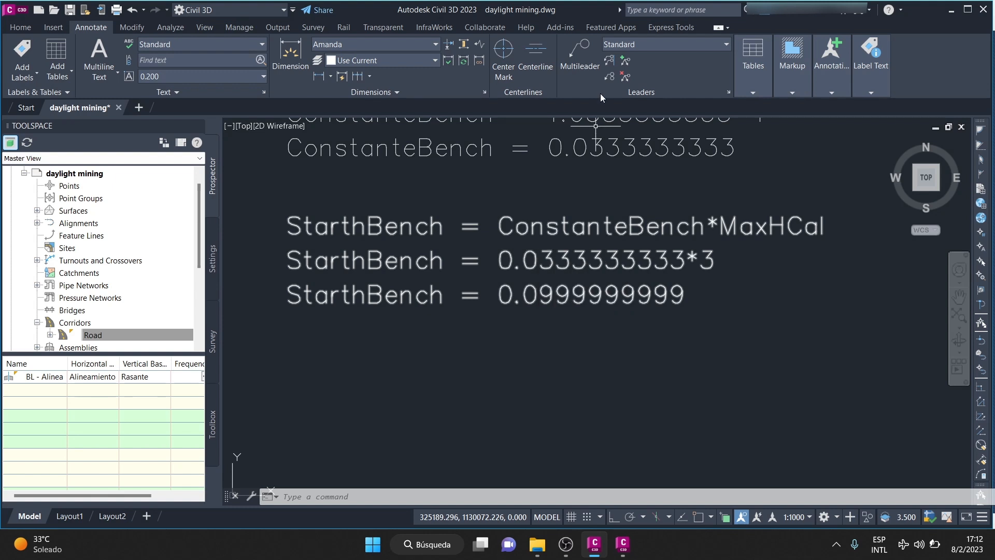
pyautogui.scroll(-5, 690, 279)
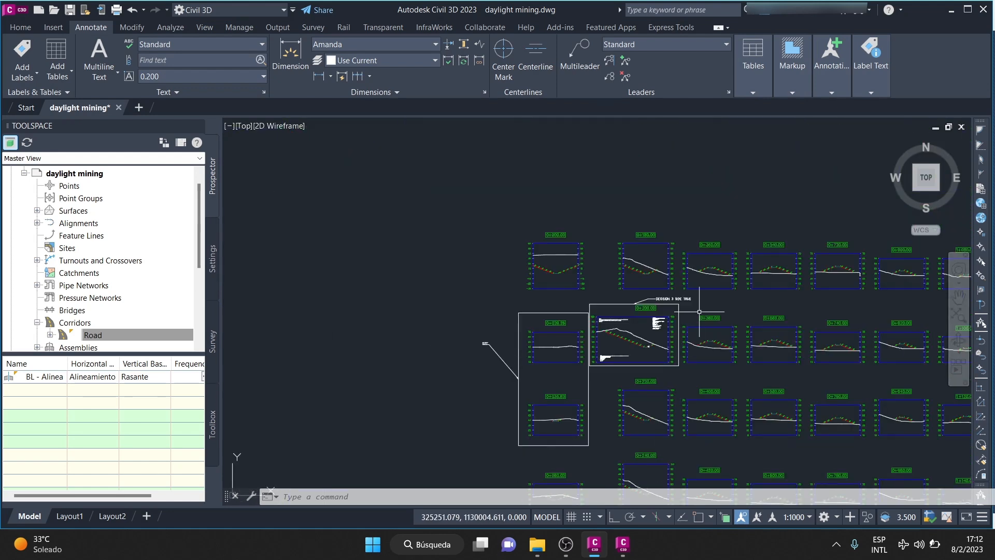
pyautogui.scroll(-2, 601, 244)
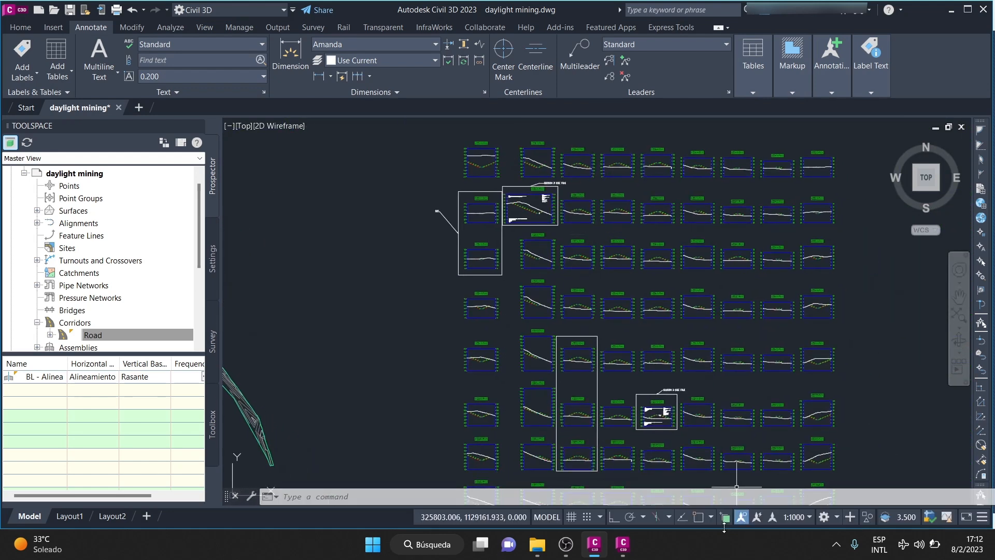
pyautogui.scroll(12, 656, 415)
pyautogui.scroll(4, 628, 245)
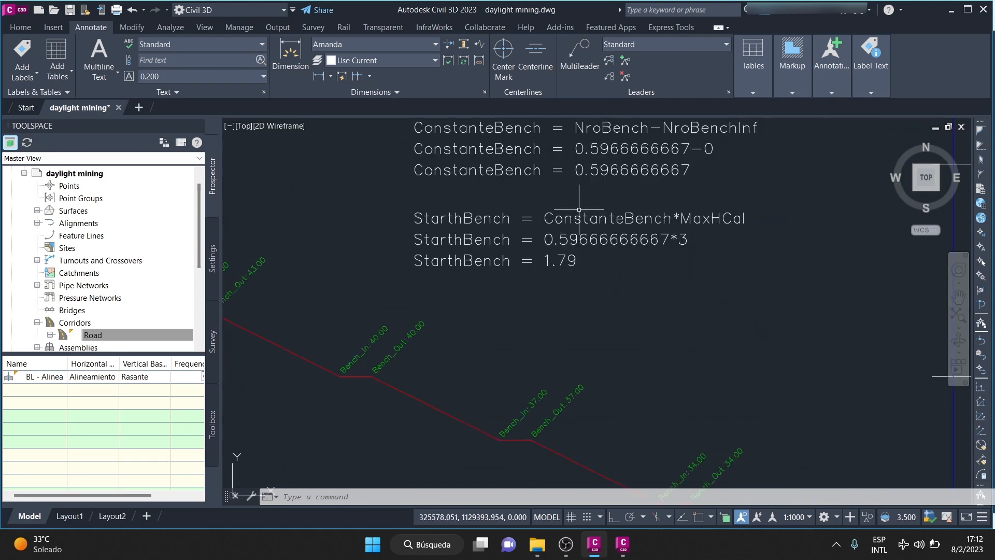
pyautogui.scroll(-1, 623, 299)
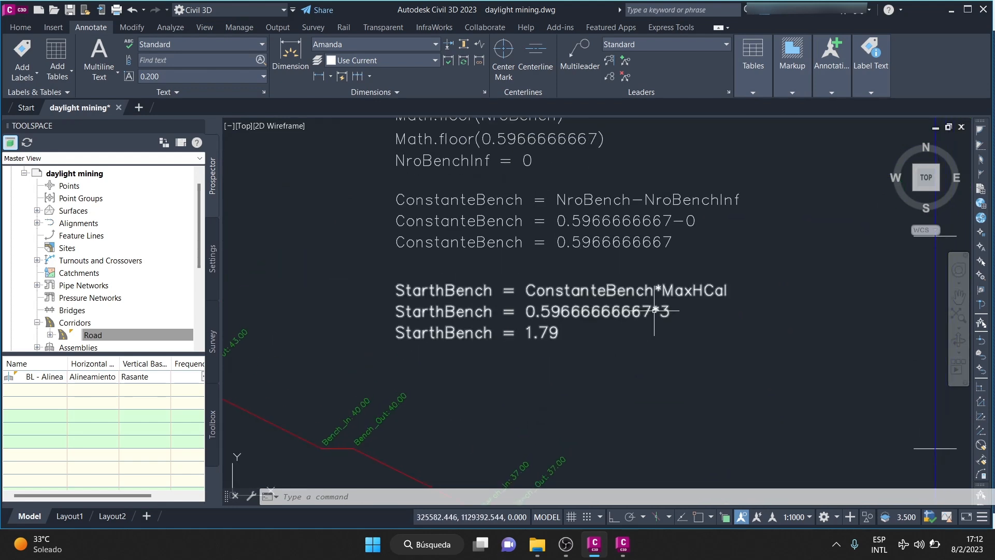
pyautogui.scroll(2, 648, 300)
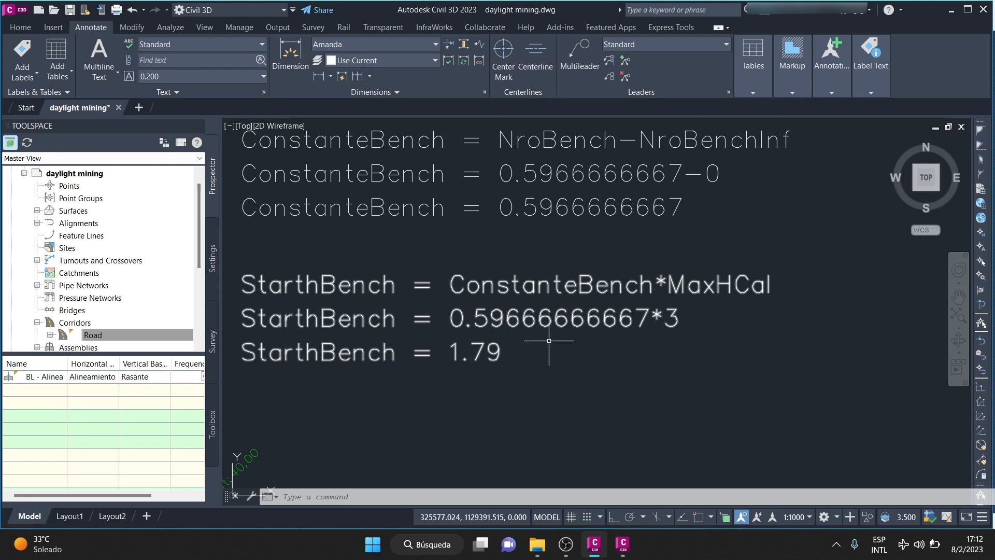
# Compare the vertical dimension at the elevation 43.00 bench of section 0+820.00 with its StarthBench calculation, and look at the benches below
pyautogui.scroll(-5, 485, 339)
pyautogui.scroll(3, 570, 331)
pyautogui.scroll(5, 539, 307)
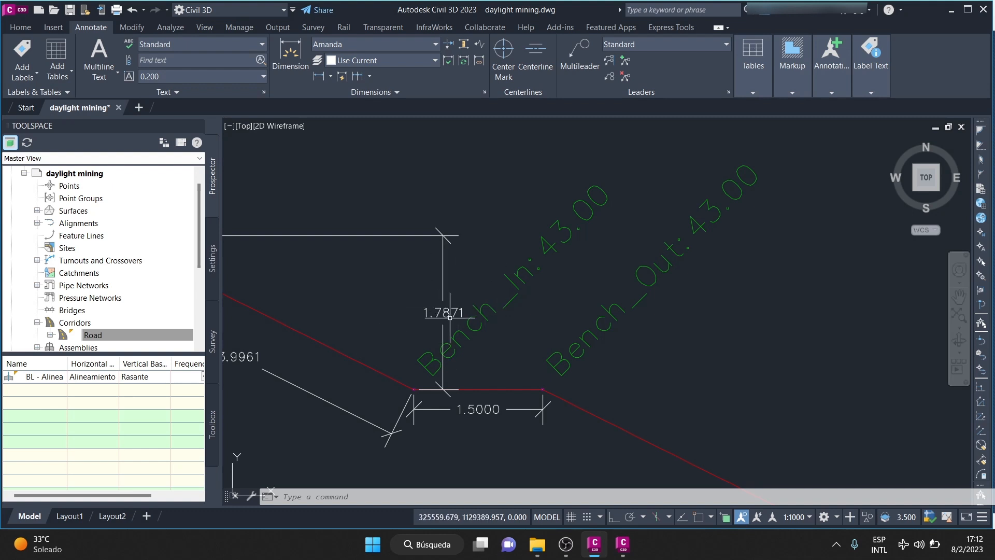
pyautogui.scroll(3, 450, 316)
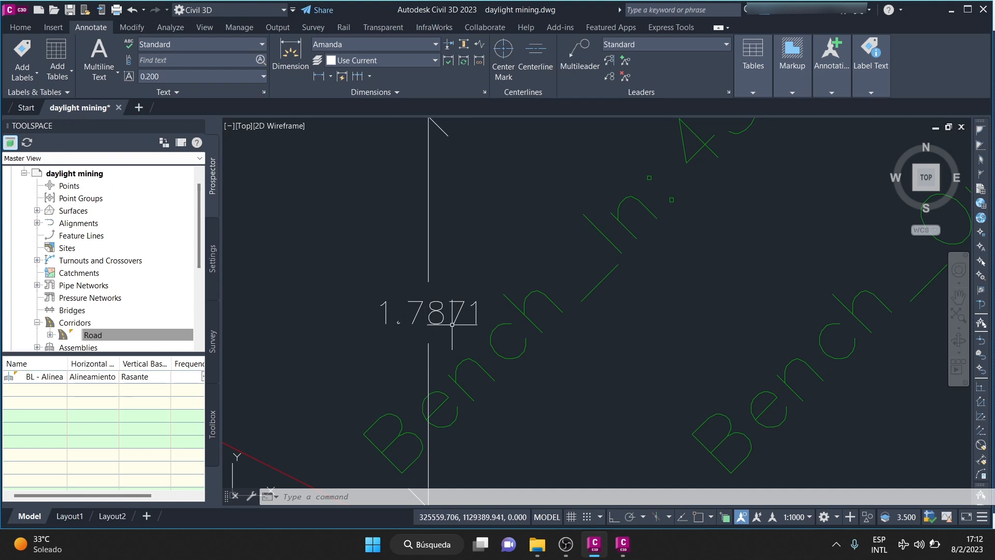
pyautogui.scroll(-3, 452, 326)
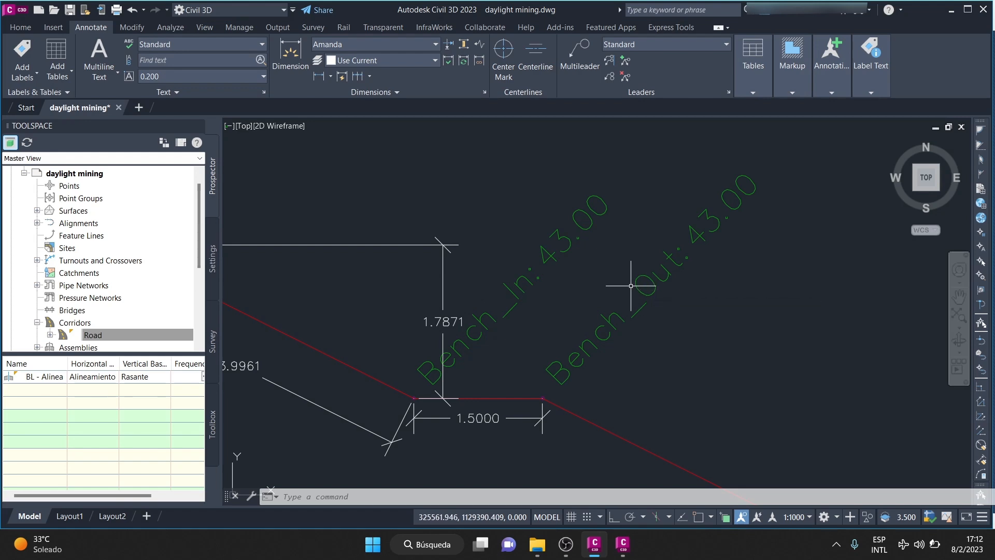
pyautogui.scroll(-5, 569, 302)
pyautogui.scroll(6, 773, 272)
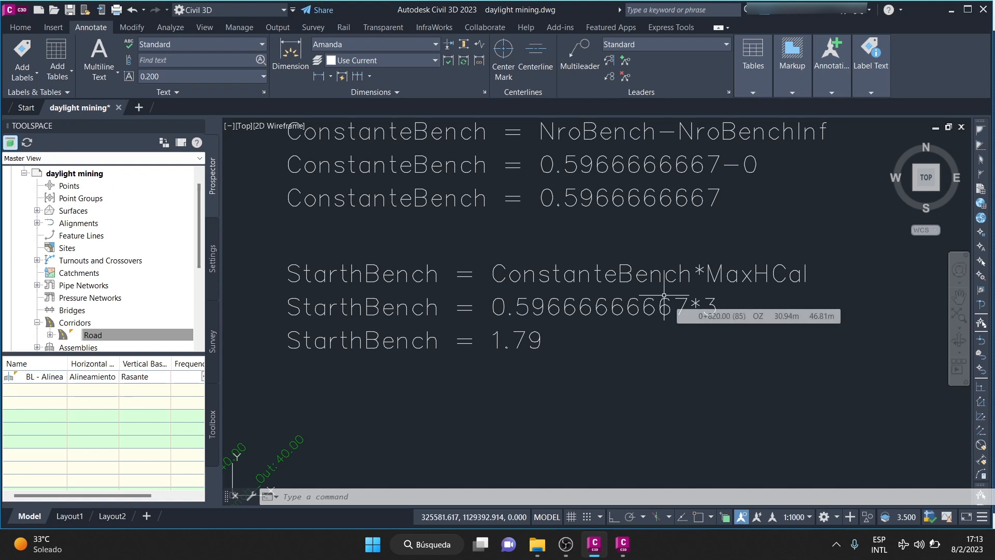
pyautogui.scroll(-5, 665, 296)
pyautogui.scroll(6, 604, 139)
pyautogui.scroll(-6, 504, 435)
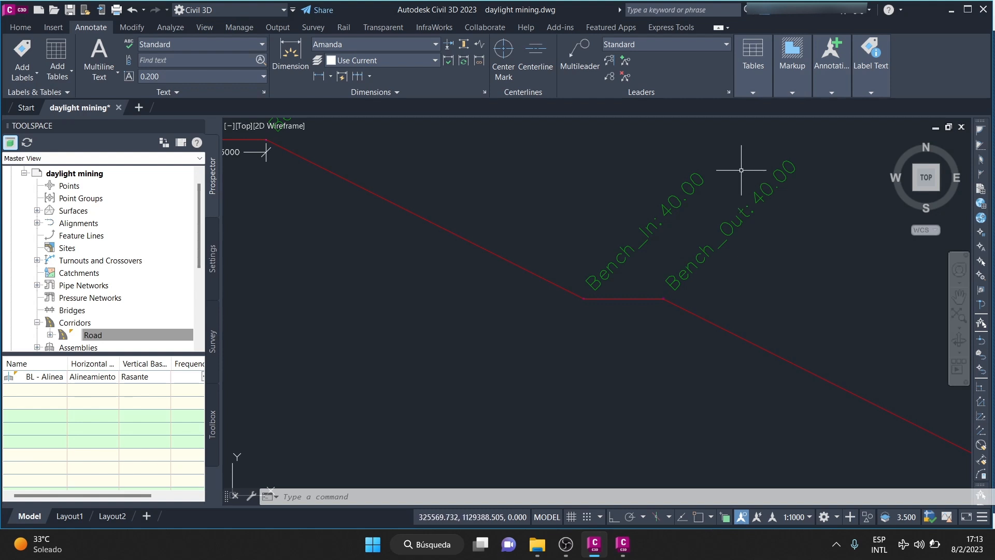
# Switch to Subassembly Composer, review the Slope and Delta Y properties of point AP4, and return to the main flowchart
pyautogui.click(633, 543)
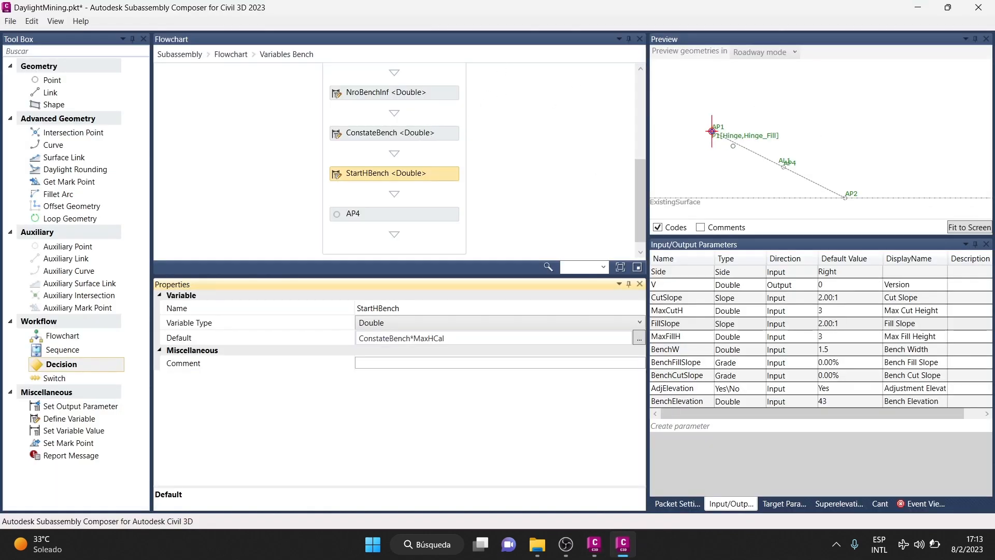
pyautogui.click(396, 215)
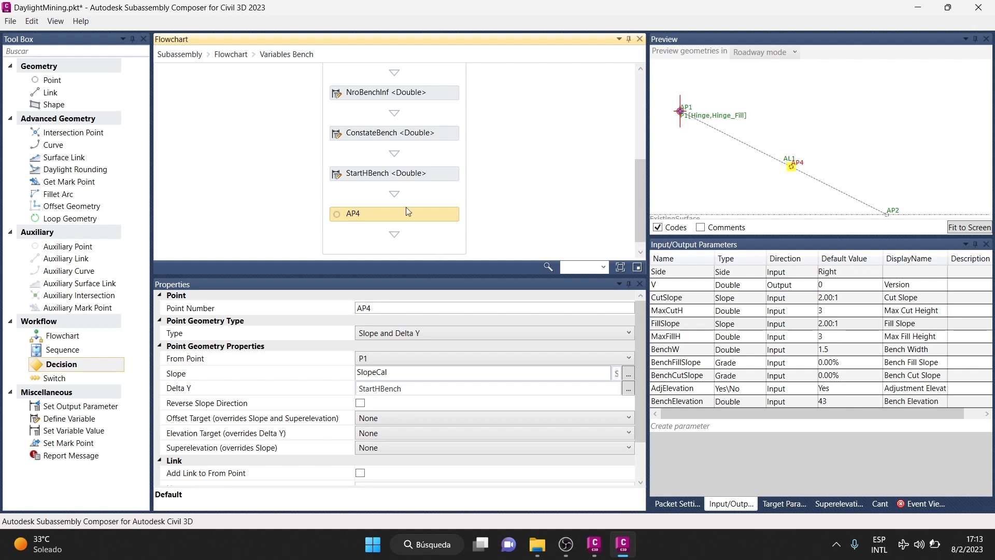
pyautogui.click(407, 372)
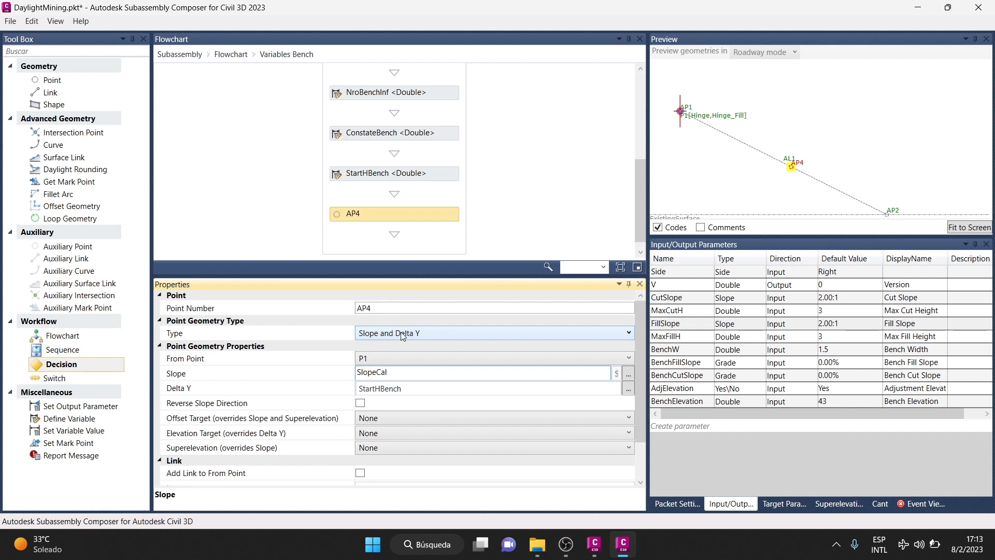
pyautogui.click(404, 388)
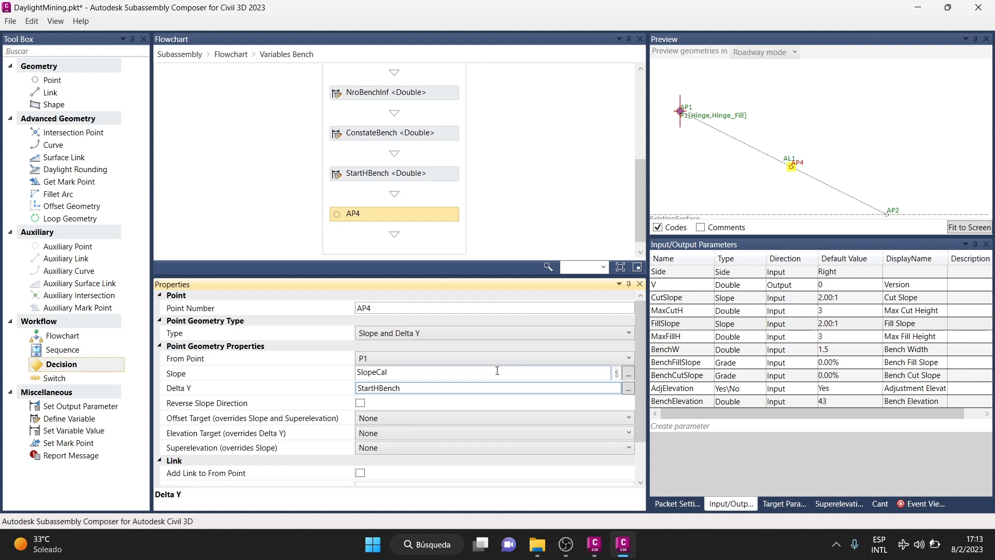
pyautogui.click(420, 369)
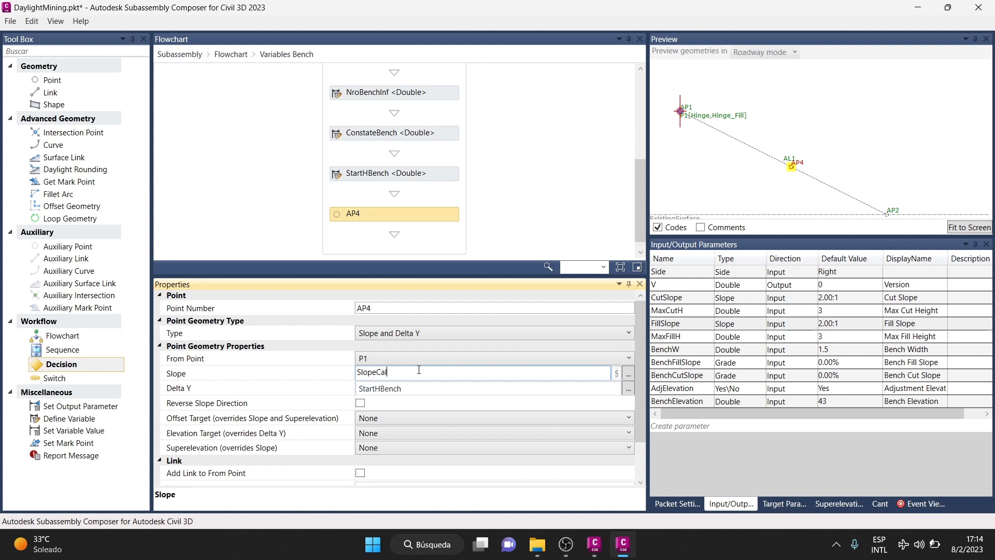
pyautogui.scroll(-2, 423, 366)
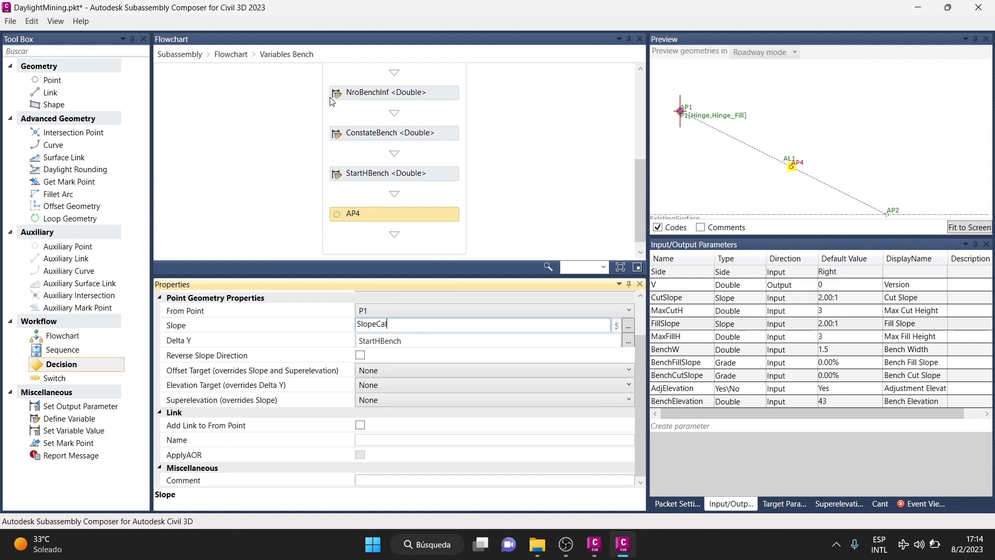
pyautogui.click(231, 54)
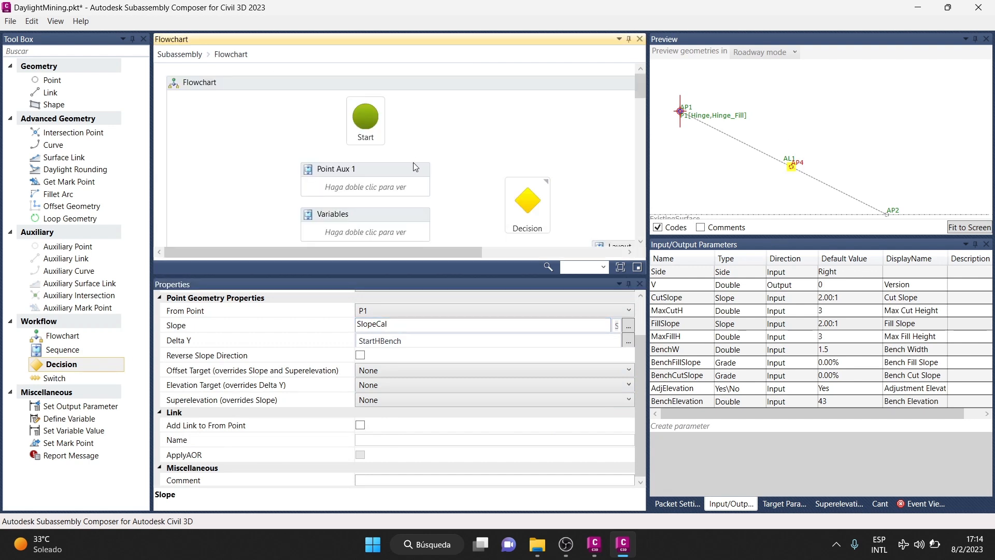
# Connect the True branch of the StartHBench<>0 decision below Variables Bench to the P2&L1 point
pyautogui.scroll(-7, 435, 178)
pyautogui.scroll(-3, 353, 169)
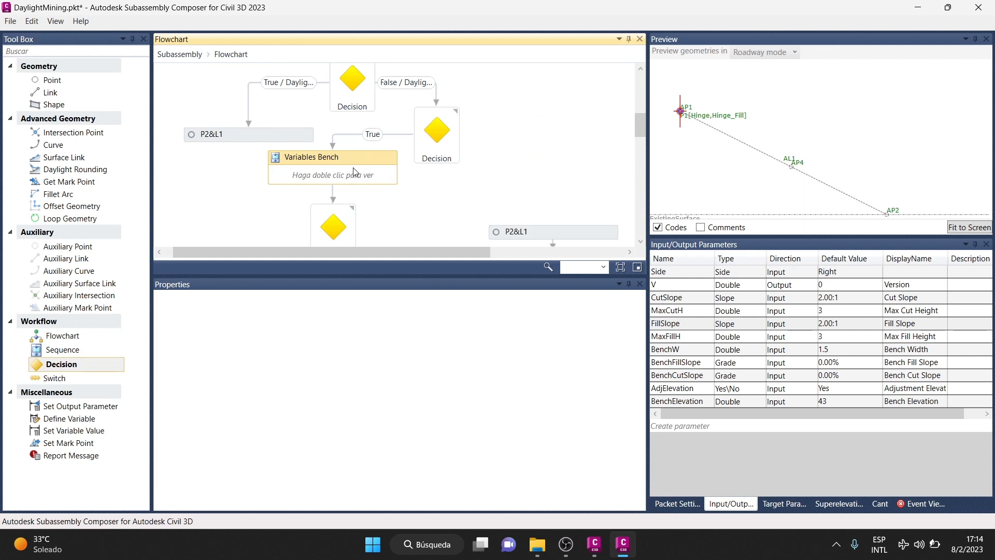
pyautogui.moveTo(349, 130)
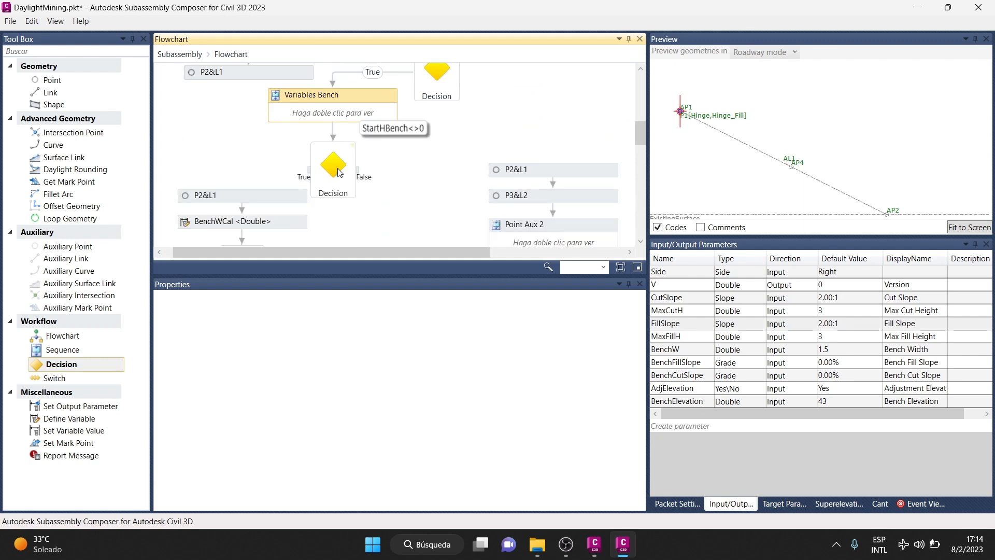
pyautogui.scroll(-1, 325, 164)
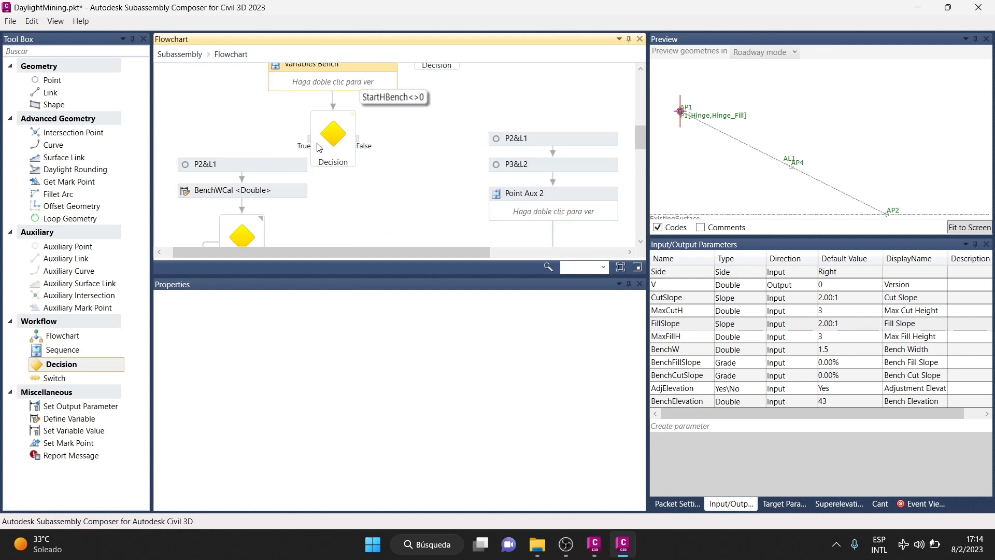
pyautogui.moveTo(313, 144); pyautogui.dragTo(248, 159)
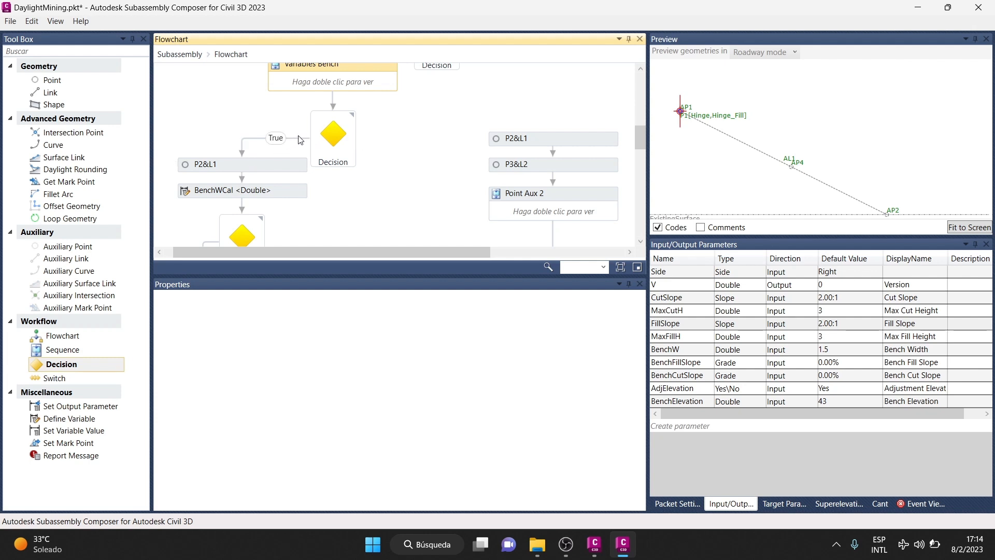
# Examine link L1 in the preview and the geometry properties of the P2&L1 point under the StartHBench<>0 decision
pyautogui.scroll(-1, 327, 195)
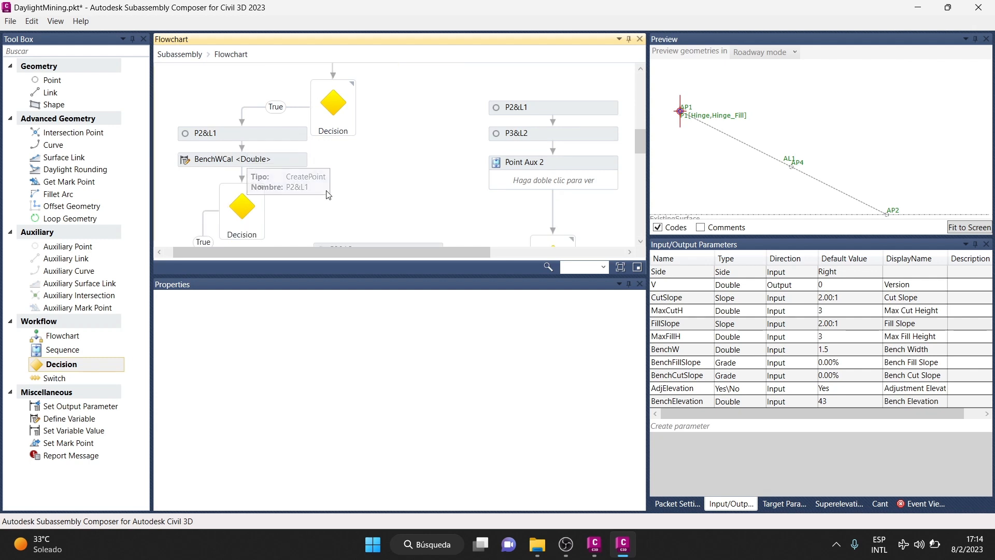
pyautogui.scroll(-3, 326, 195)
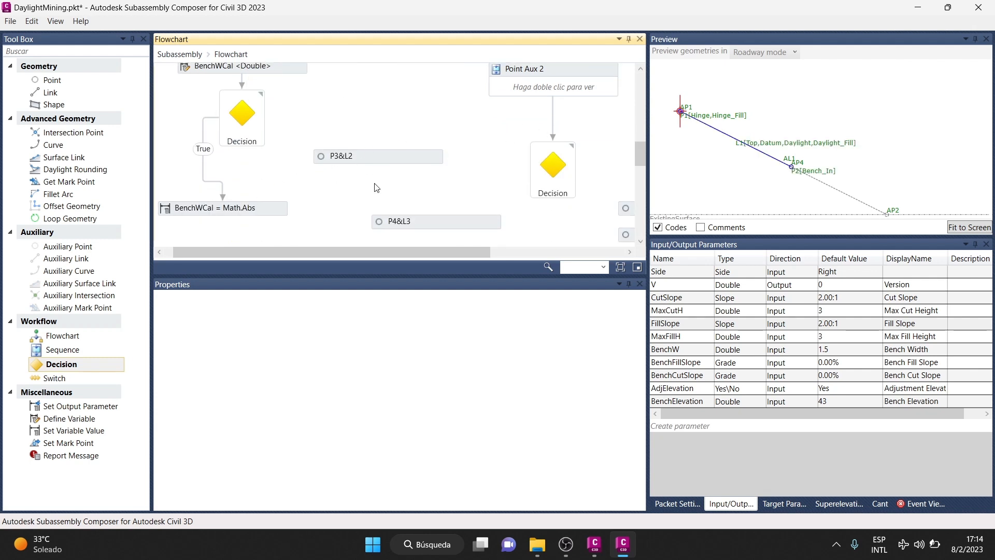
pyautogui.scroll(1, 376, 187)
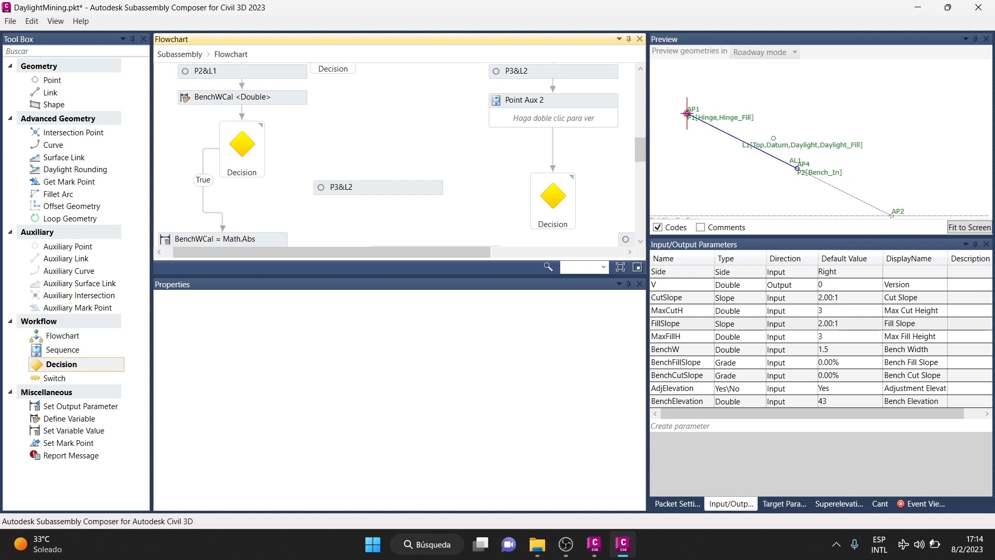
pyautogui.scroll(3, 785, 151)
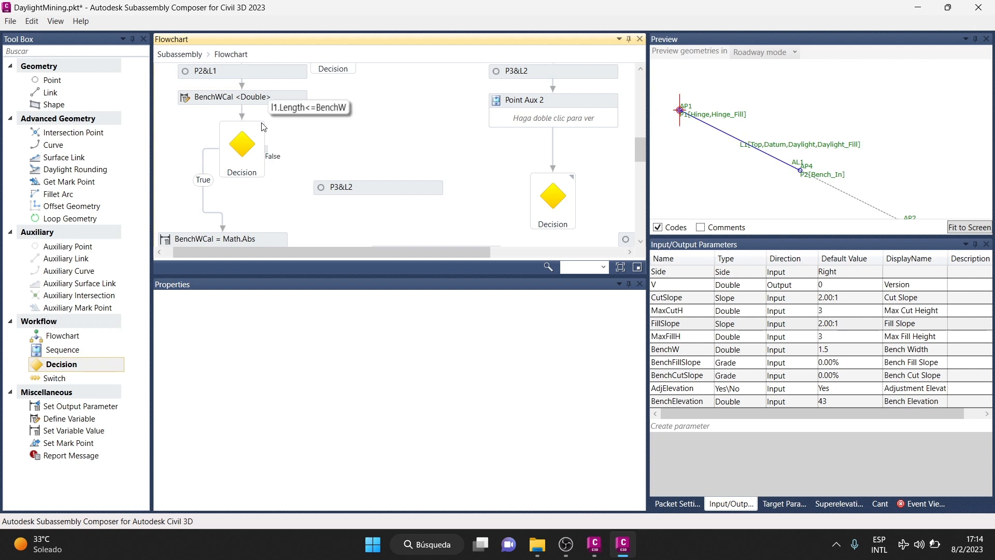
pyautogui.scroll(2, 268, 142)
pyautogui.click(268, 136)
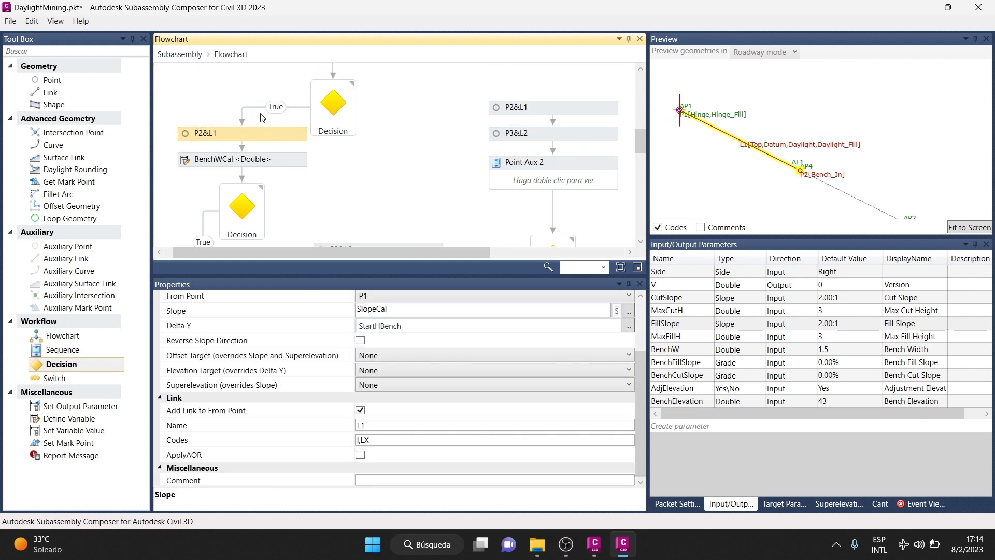
pyautogui.scroll(3, 403, 323)
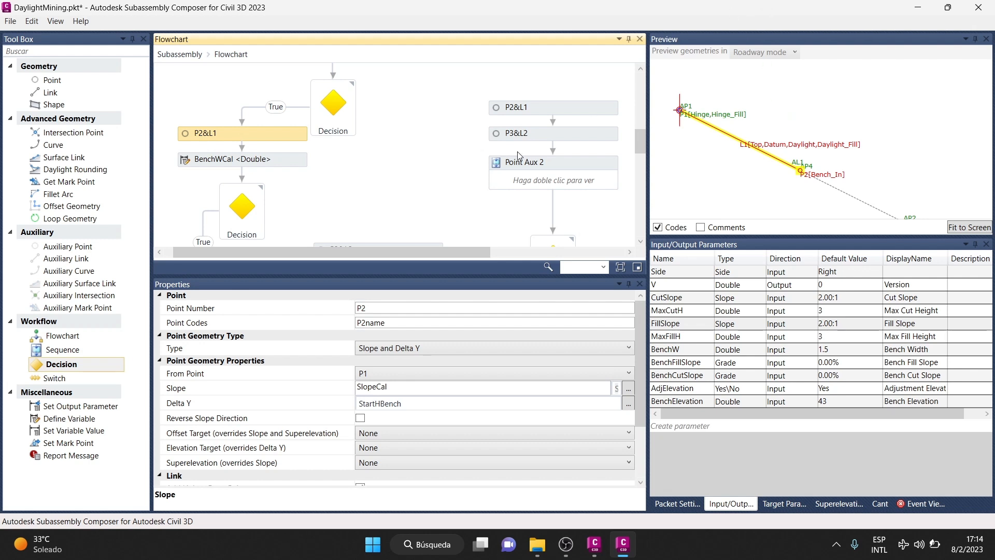
# Review the properties of the P2&L1 point on the True / Daylight branch and dismiss the low battery notice
pyautogui.scroll(4, 366, 171)
pyautogui.scroll(-3, 366, 141)
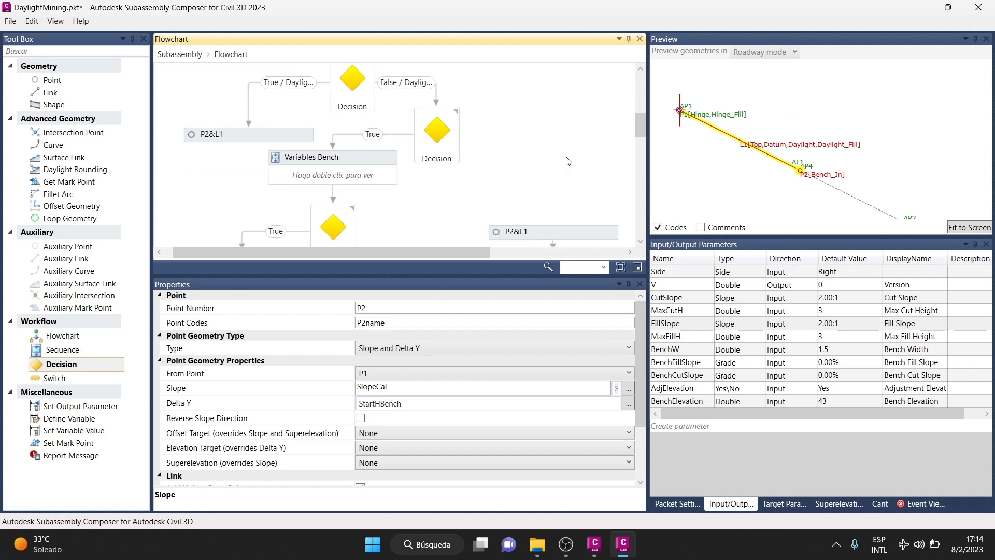
pyautogui.keyDown('ctrl'); pyautogui.scroll(-3, 512, 162); pyautogui.keyUp('ctrl')
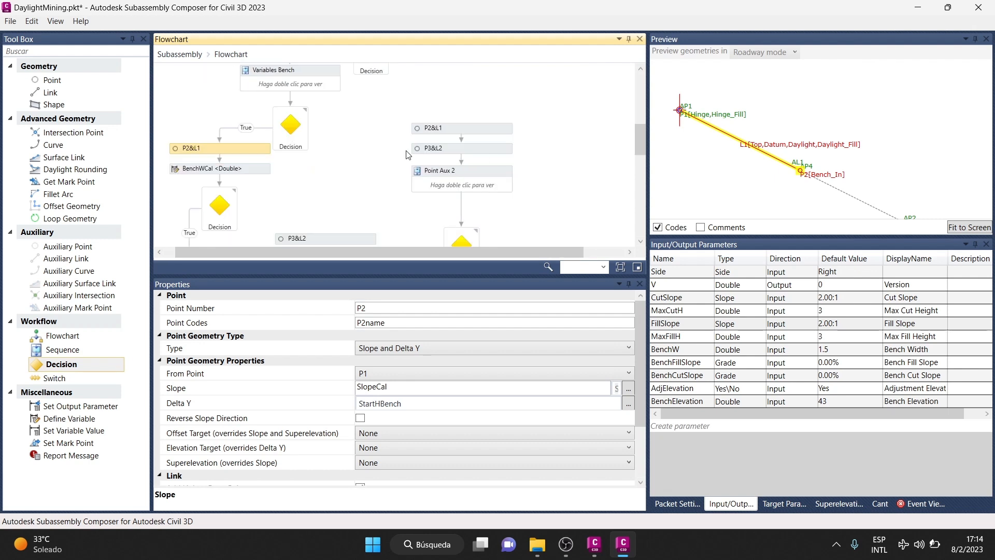
pyautogui.keyDown('ctrl'); pyautogui.scroll(2, 321, 171); pyautogui.keyUp('ctrl')
pyautogui.click(257, 170)
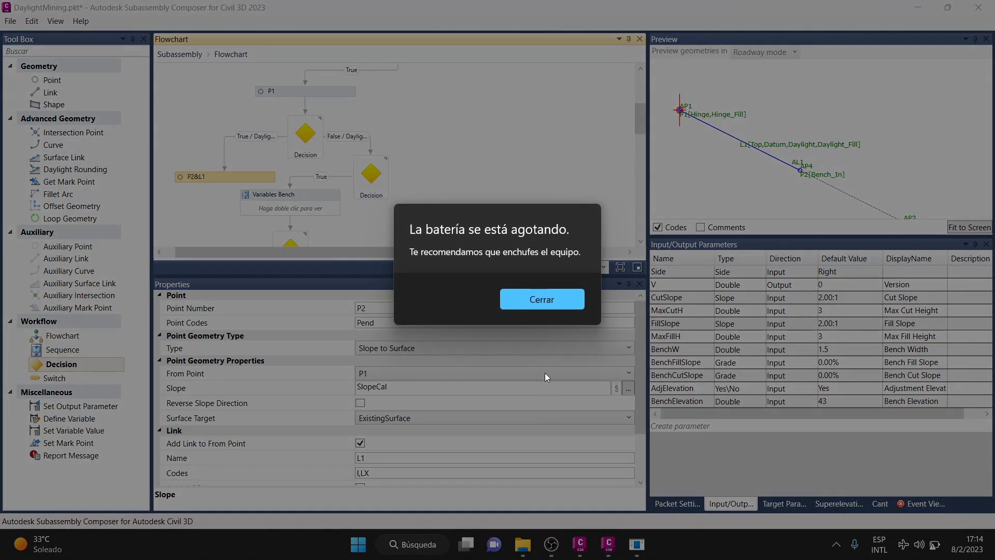
pyautogui.click(549, 298)
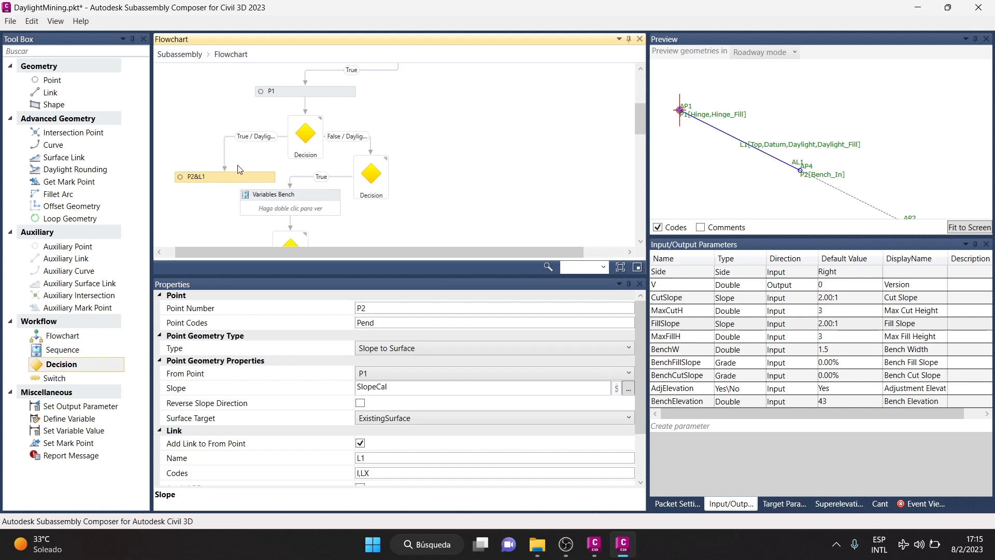
# Compare the properties of the P2&L1 point under the StartHBench<>0 decision with those of the unconnected P2&L1 point
pyautogui.scroll(-5, 327, 176)
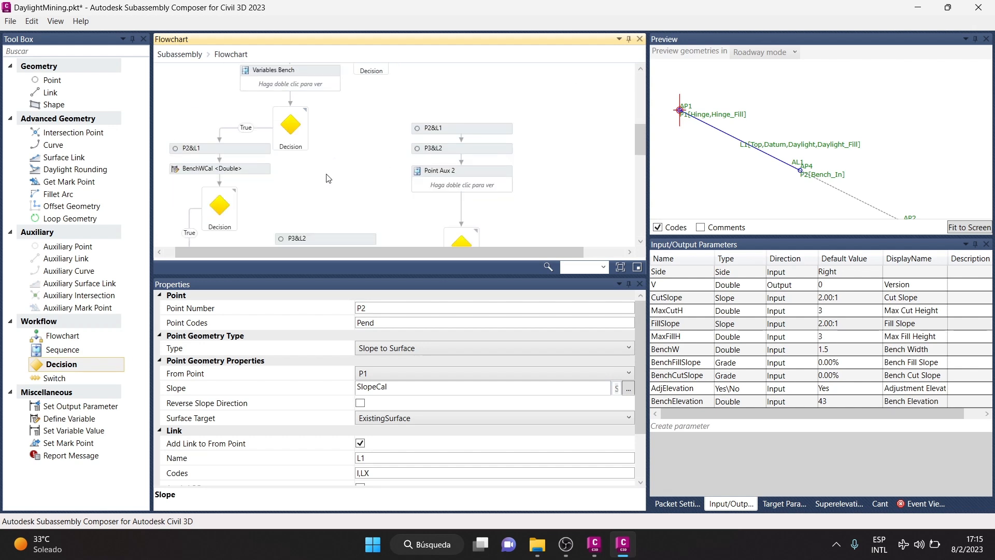
pyautogui.click(209, 150)
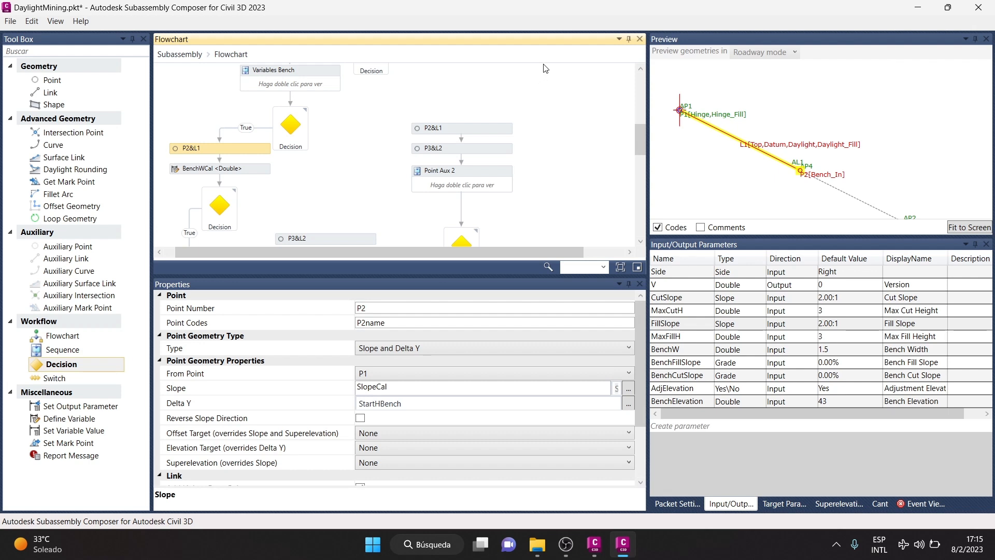
pyautogui.click(458, 128)
pyautogui.scroll(-3, 430, 135)
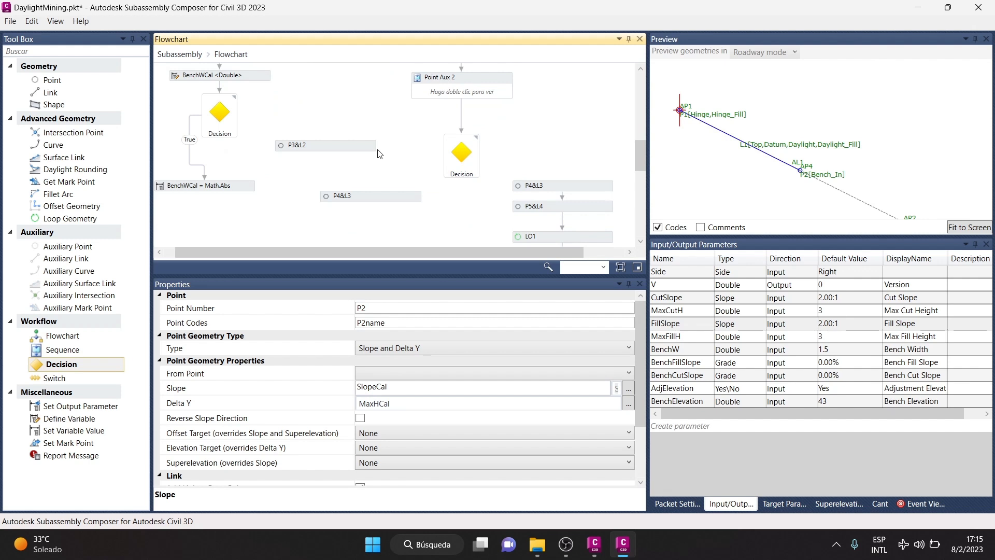
pyautogui.scroll(1, 379, 154)
pyautogui.scroll(2, 448, 162)
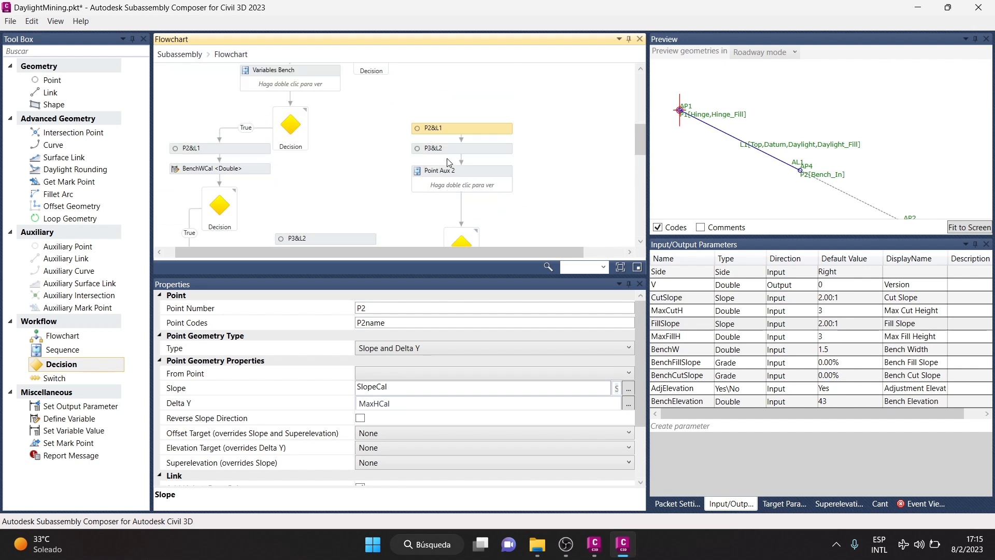
# Review the properties of the unconnected P3&L2 point near the BenchWCal decision and of the unconnected P2&L1 point
pyautogui.scroll(-2, 449, 155)
pyautogui.click(460, 87)
pyautogui.click(316, 181)
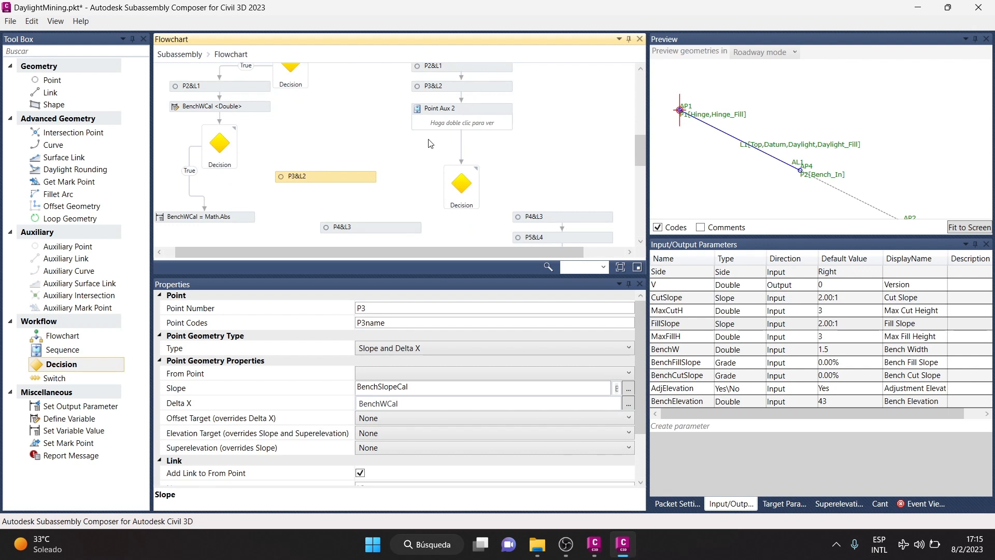
pyautogui.scroll(4, 339, 156)
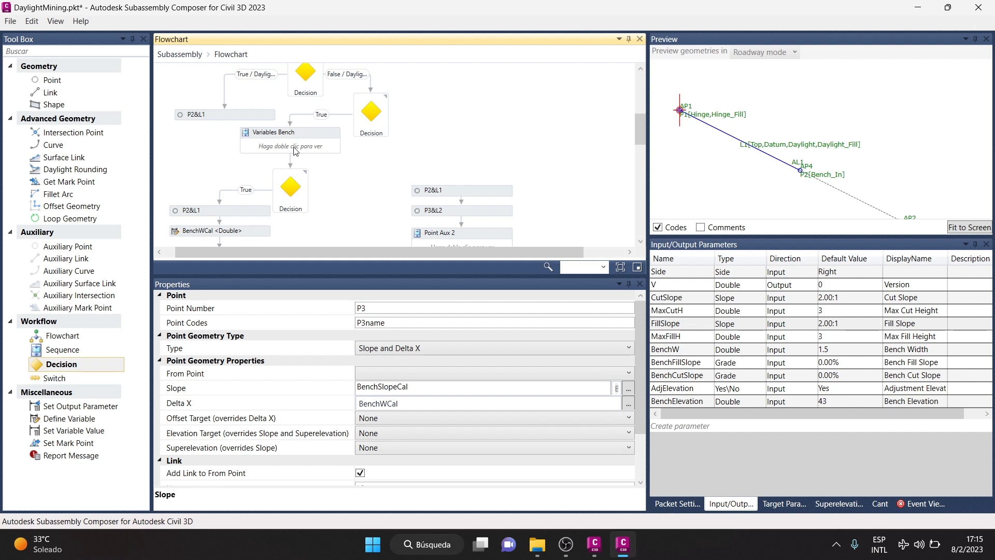
pyautogui.click(239, 116)
pyautogui.click(487, 195)
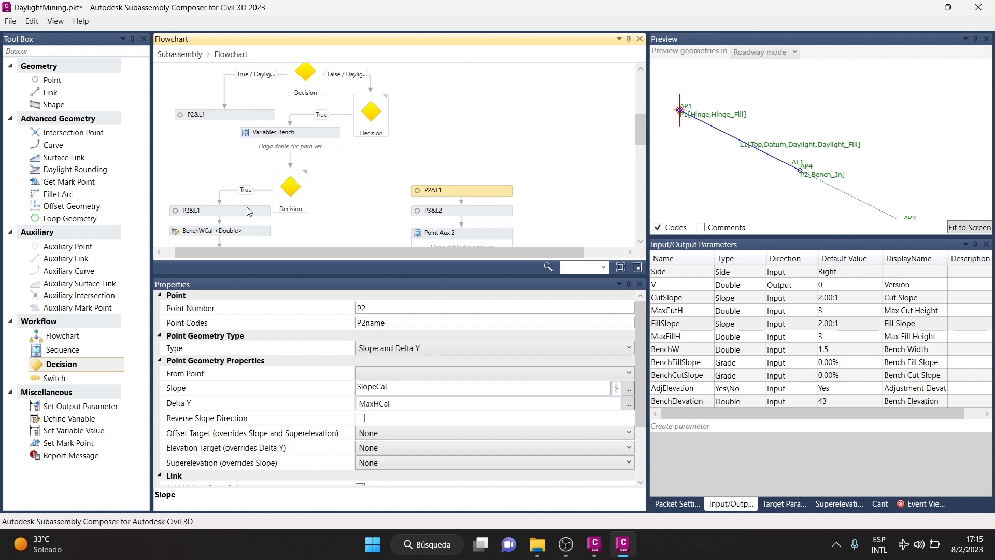
# Review the Point Codes, Slope and Delta Y entries of the P2&L1 point under the StartHBench<>0 decision
pyautogui.scroll(-1, 248, 207)
pyautogui.click(252, 183)
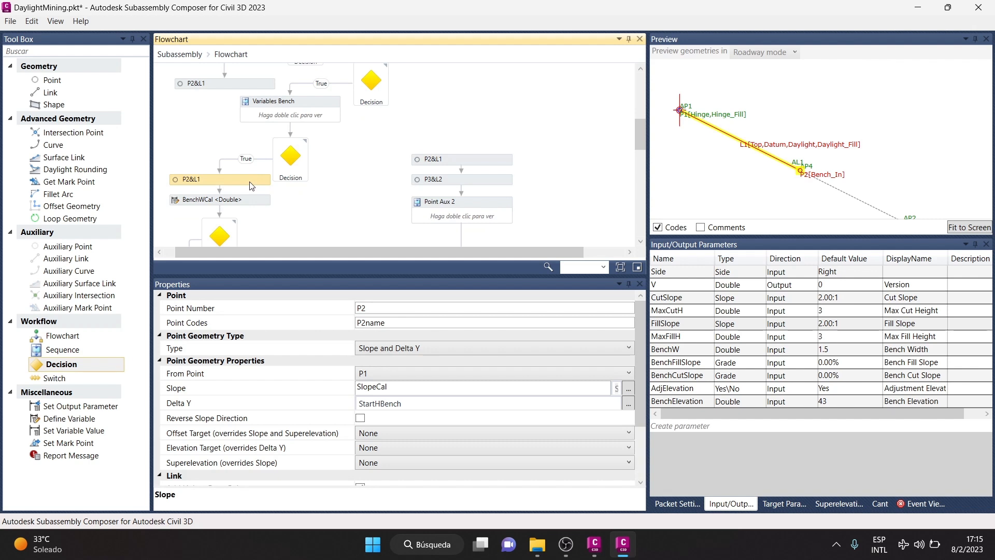
pyautogui.click(401, 323)
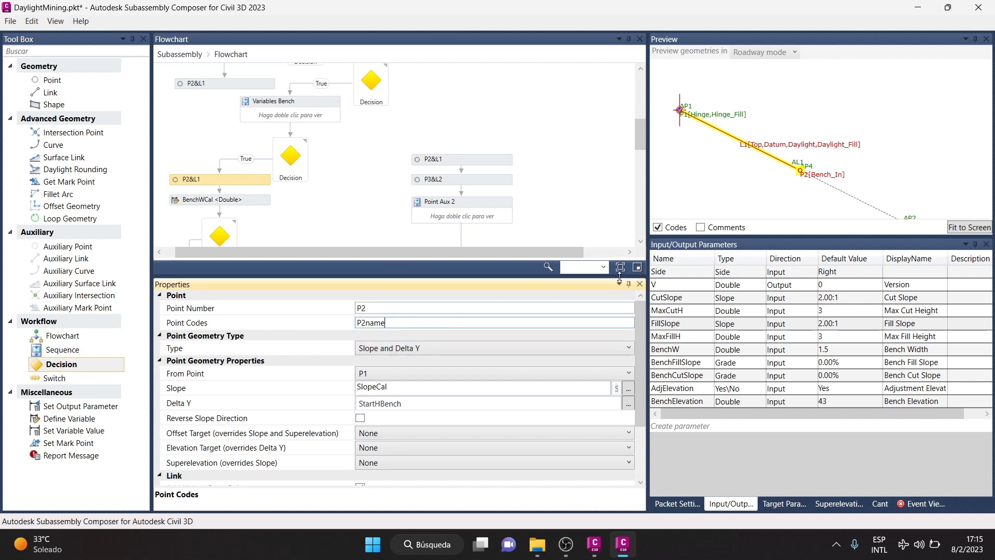
pyautogui.scroll(2, 857, 182)
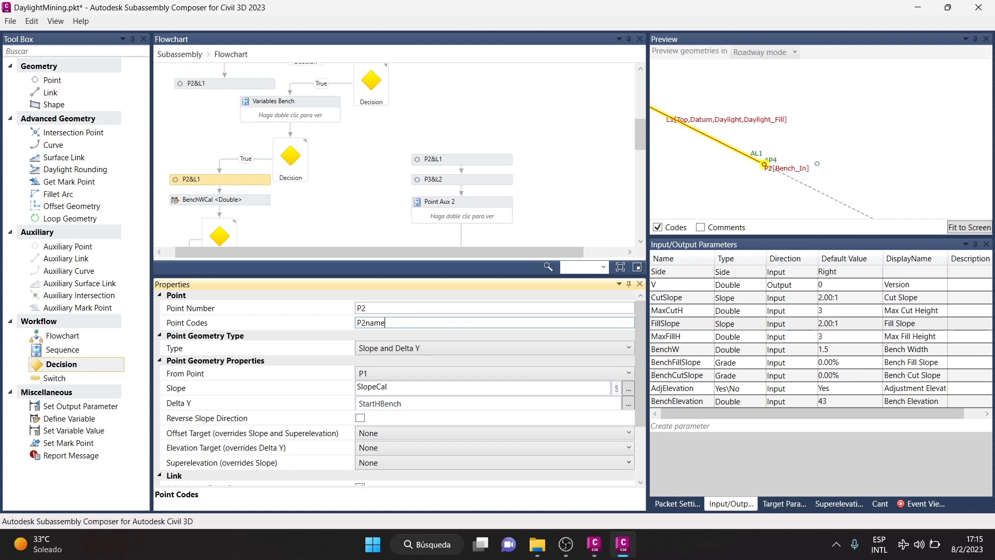
pyautogui.click(396, 387)
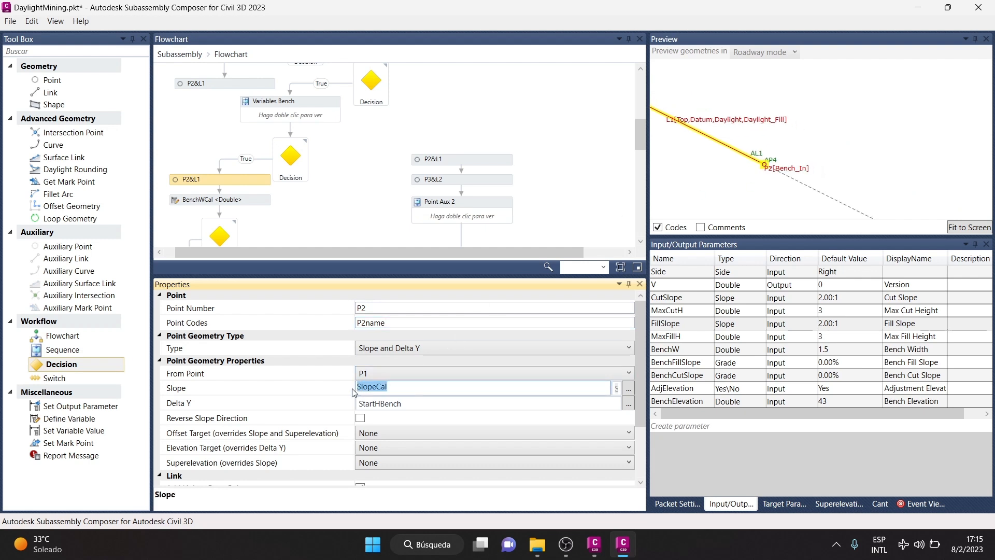
pyautogui.click(422, 404)
pyautogui.moveTo(421, 403); pyautogui.dragTo(330, 415)
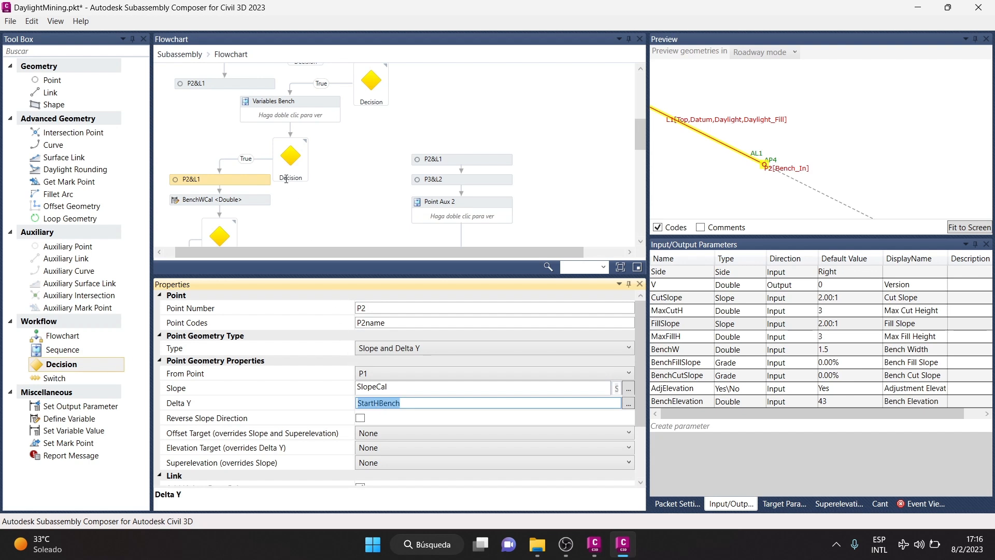
# Inspect the name and default value of the BenchWCal variable and compare the default with the BenchW input parameter
pyautogui.moveTo(295, 161)
pyautogui.scroll(-1, 283, 166)
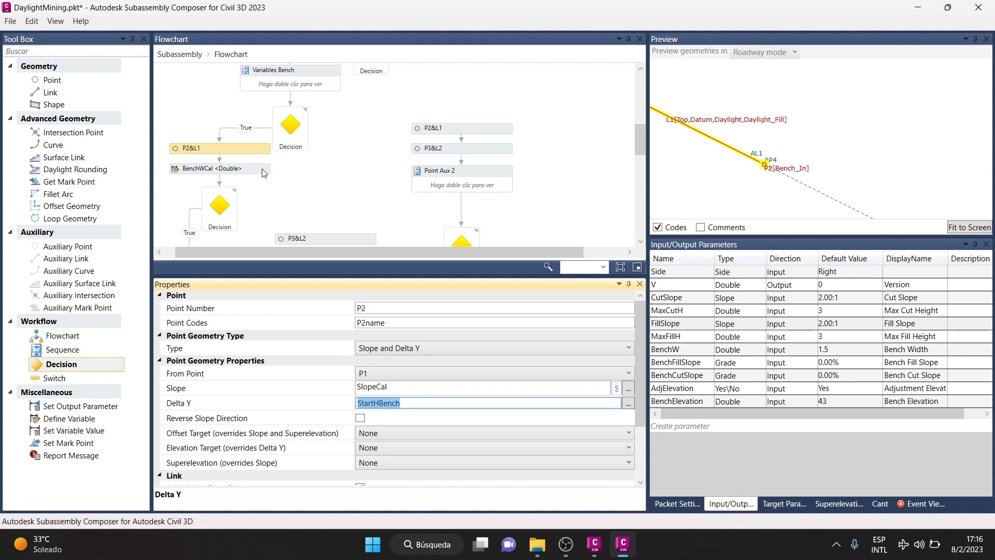
pyautogui.click(264, 172)
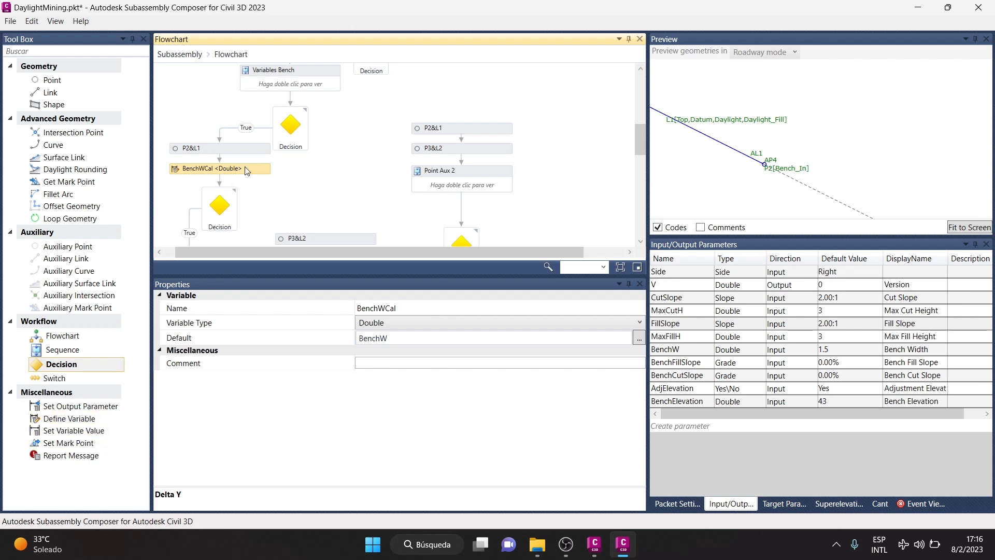
pyautogui.click(391, 309)
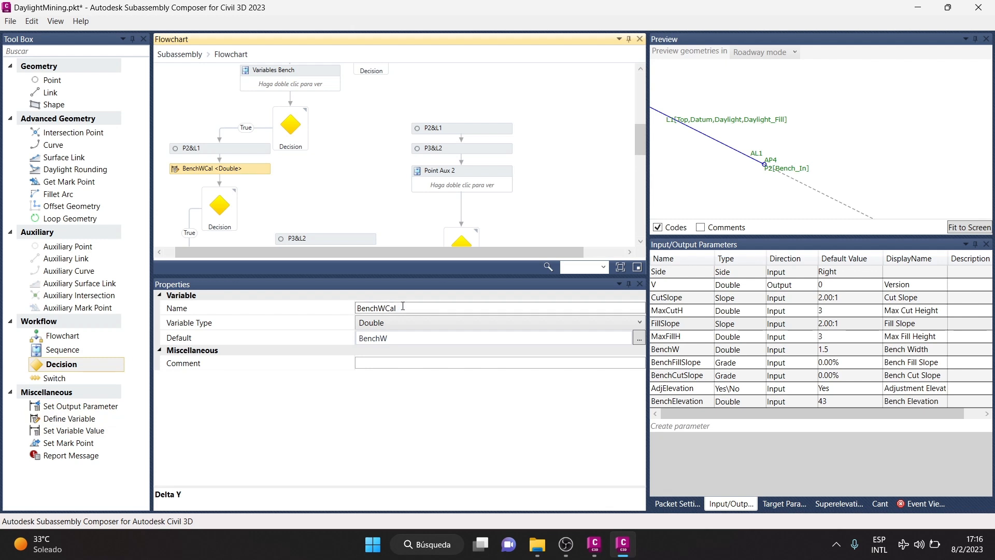
pyautogui.click(386, 340)
pyautogui.click(326, 341)
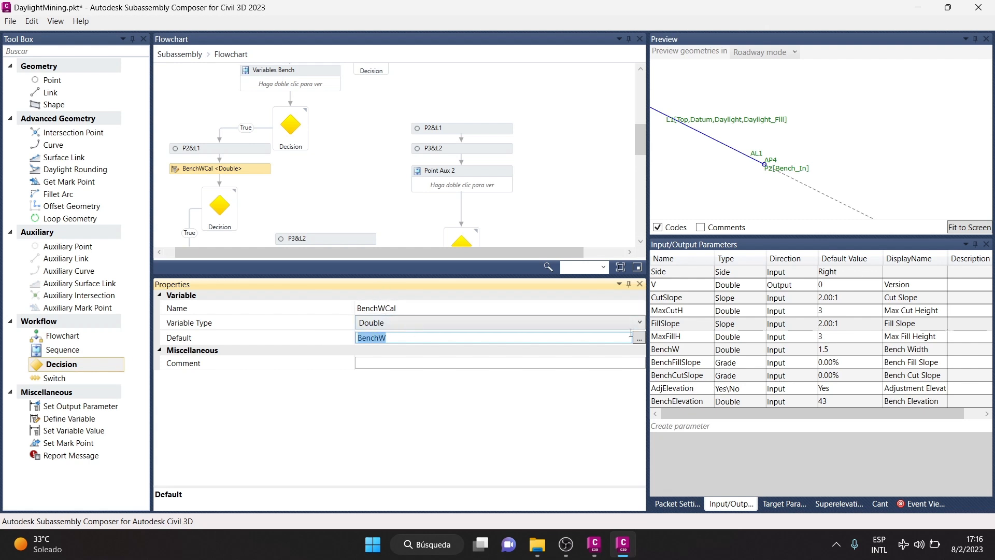
pyautogui.click(675, 350)
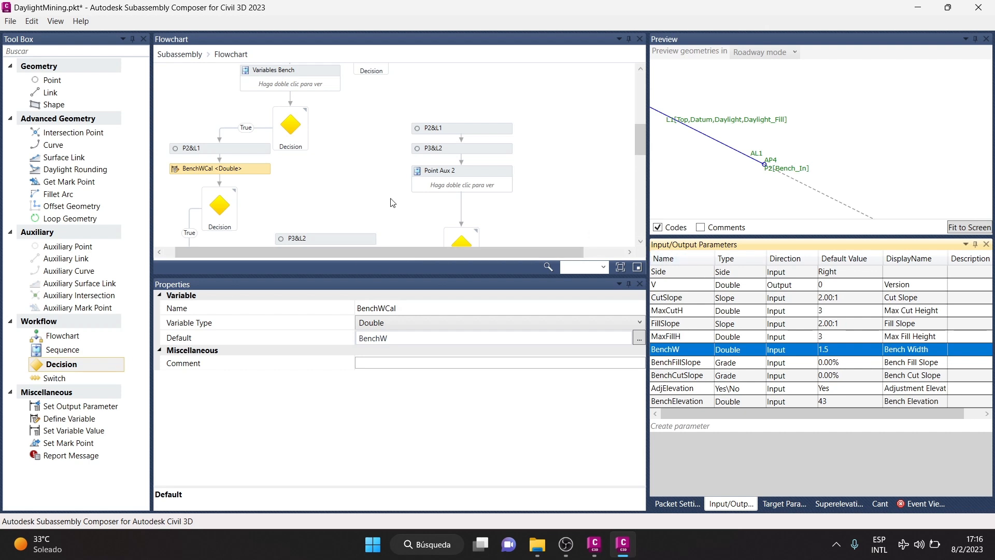
pyautogui.click(402, 335)
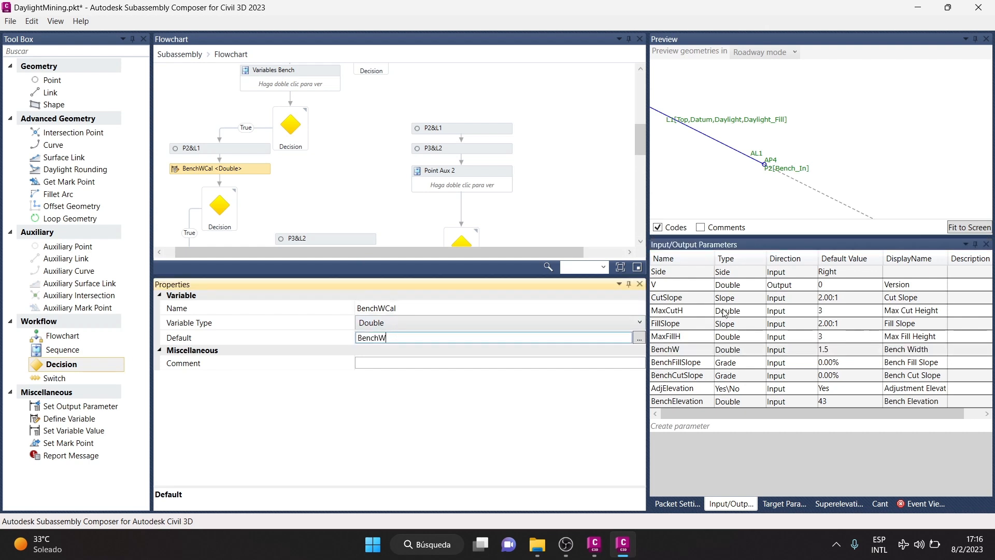
# Examine the condition of the decision below BenchWCal and look over the points that follow it
pyautogui.scroll(-3, 247, 163)
pyautogui.click(228, 146)
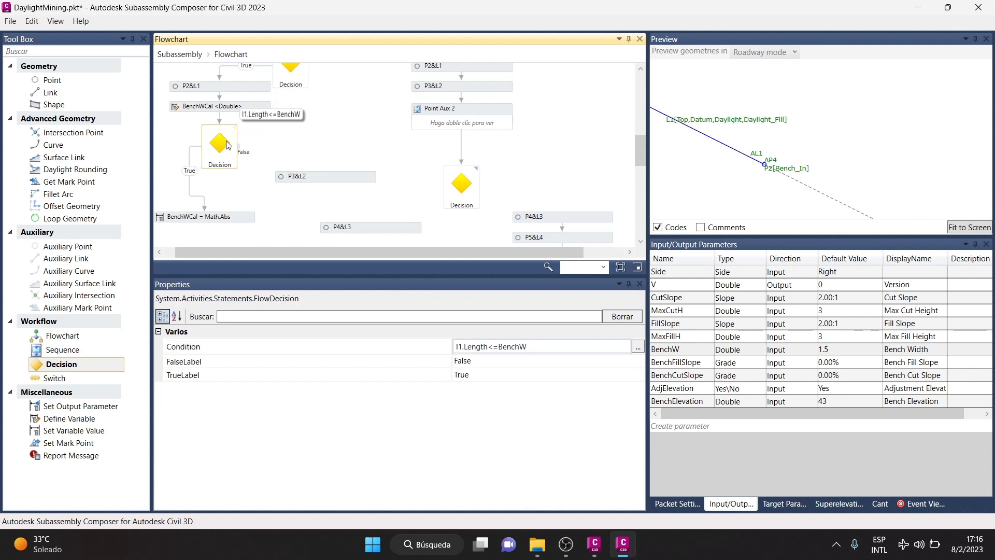
pyautogui.scroll(-3, 362, 161)
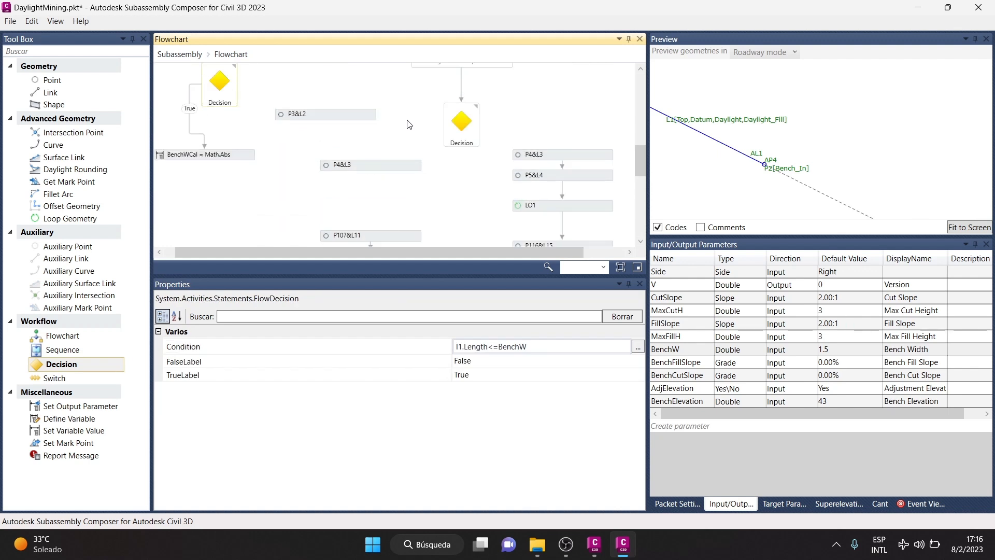
pyautogui.scroll(3, 413, 125)
pyautogui.scroll(2, 340, 140)
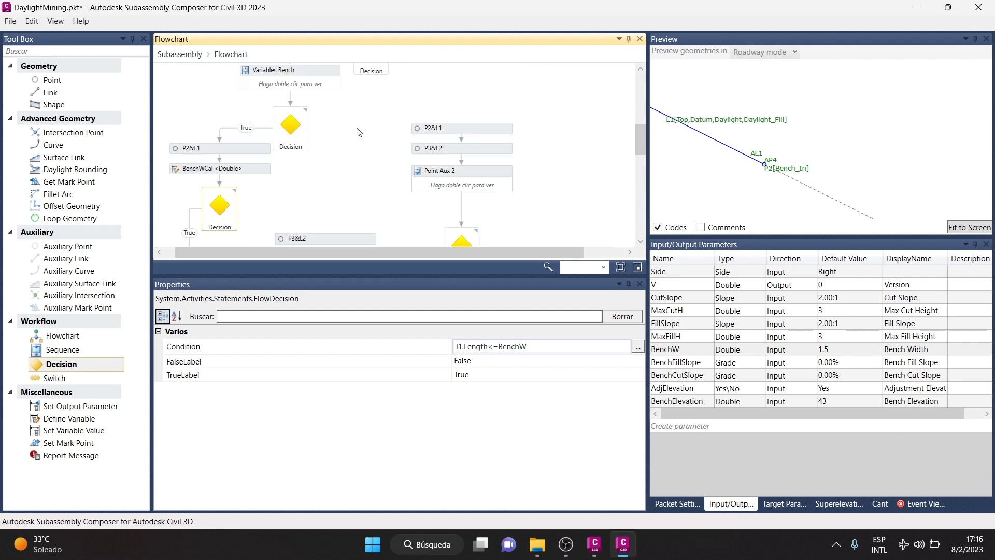
# Switch to Civil 3D and look over the annotated cross section and the surrounding section views
pyautogui.scroll(-2, 358, 137)
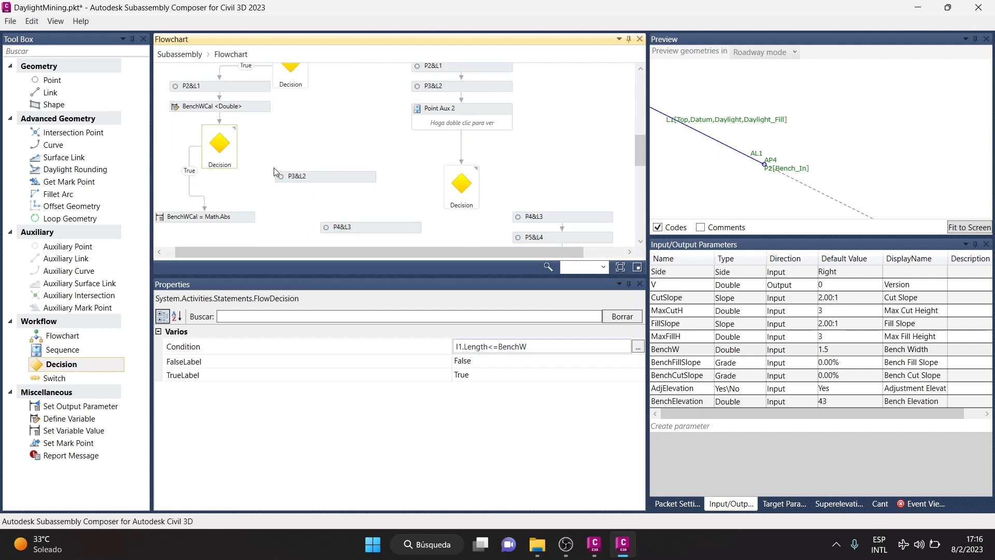
pyautogui.scroll(-1, 203, 168)
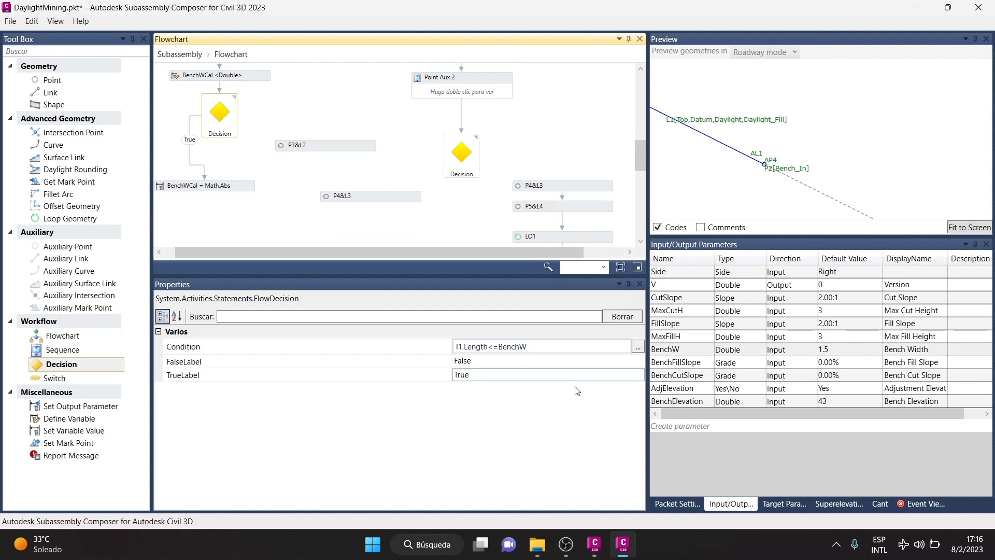
pyautogui.click(595, 544)
pyautogui.scroll(-5, 606, 280)
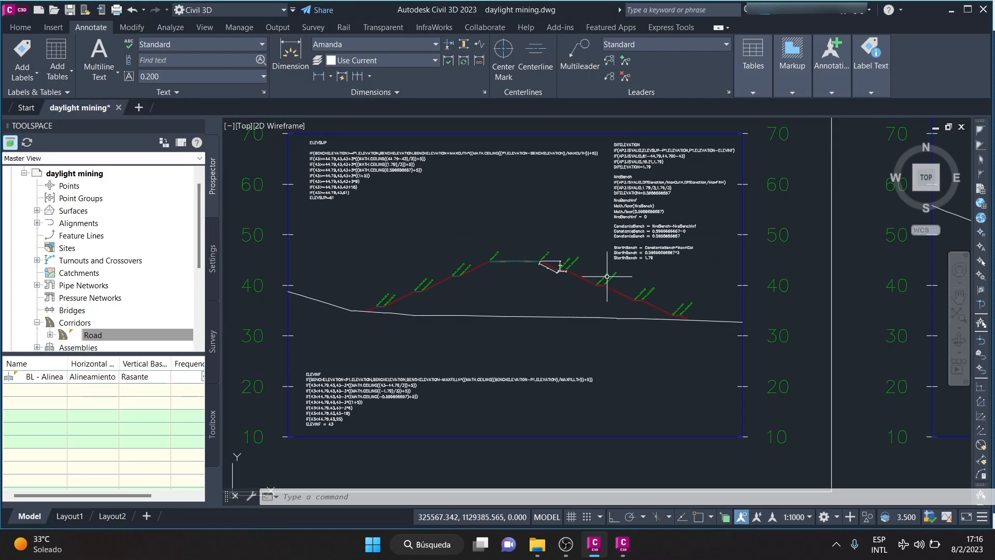
pyautogui.scroll(-3, 617, 288)
pyautogui.scroll(-2, 612, 288)
pyautogui.scroll(10, 609, 285)
pyautogui.scroll(-12, 601, 253)
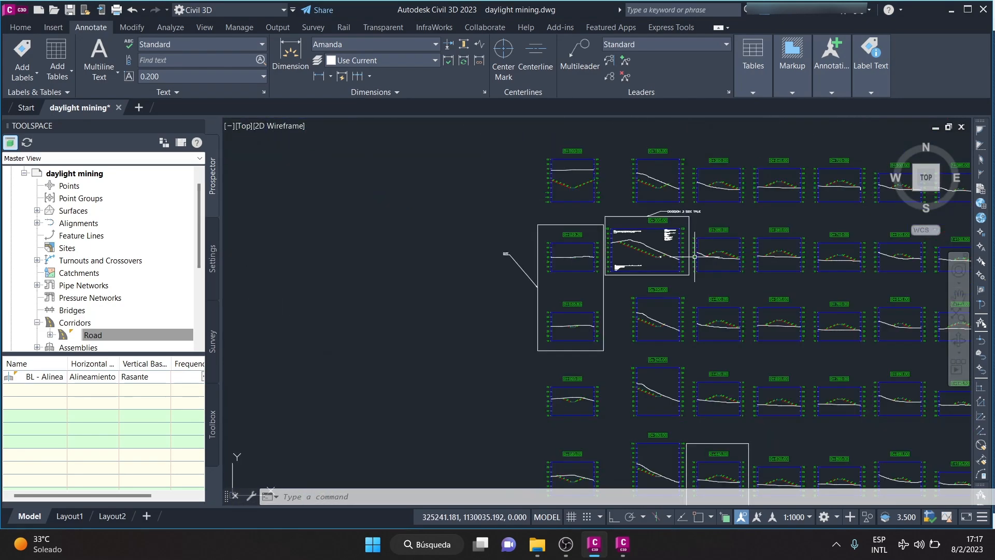
# Examine the corridor in plan around the first EL: 37.00 label, where the green fill daylight line begins
pyautogui.moveTo(375, 227); pyautogui.dragTo(725, 320, button='middle')
pyautogui.scroll(2, 573, 275)
pyautogui.scroll(6, 574, 274)
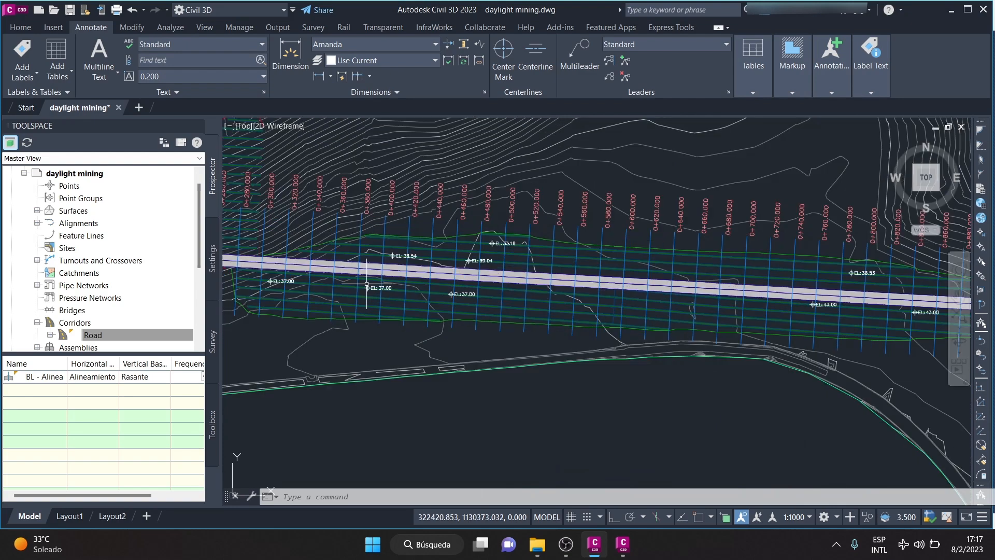
pyautogui.scroll(3, 384, 270)
pyautogui.moveTo(385, 270); pyautogui.dragTo(525, 307, button='middle')
pyautogui.scroll(4, 377, 297)
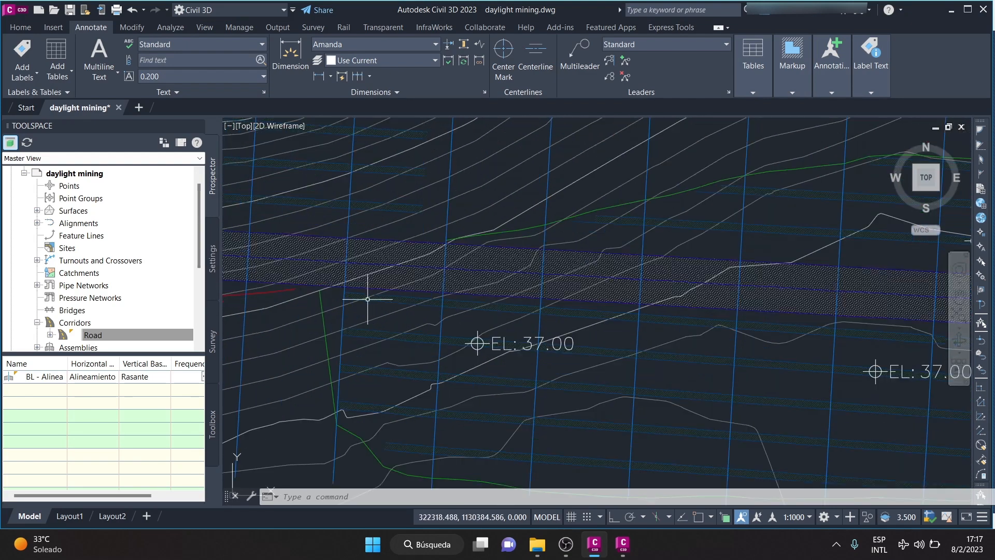
pyautogui.scroll(-8, 384, 287)
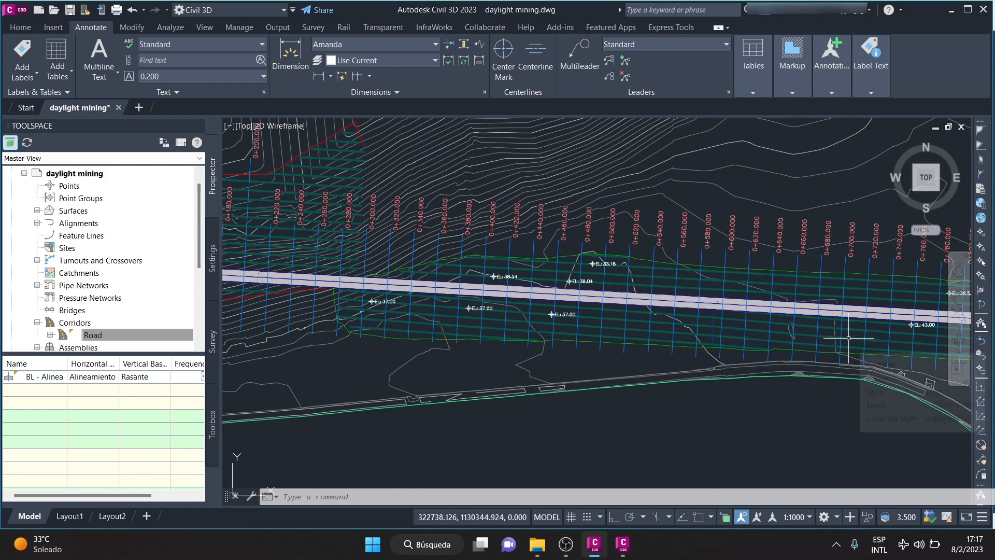
# Read the corridor and existing ground elevations at the road edge near station 0+655
pyautogui.moveTo(783, 336)
pyautogui.mouseDown(button='middle')
pyautogui.moveTo(660, 334)
pyautogui.moveTo(407, 296)
pyautogui.moveTo(776, 351)
pyautogui.mouseUp(button='middle')
pyautogui.scroll(6, 689, 332)
pyautogui.scroll(8, 804, 344)
pyautogui.moveTo(844, 352); pyautogui.dragTo(274, 332, button='middle')
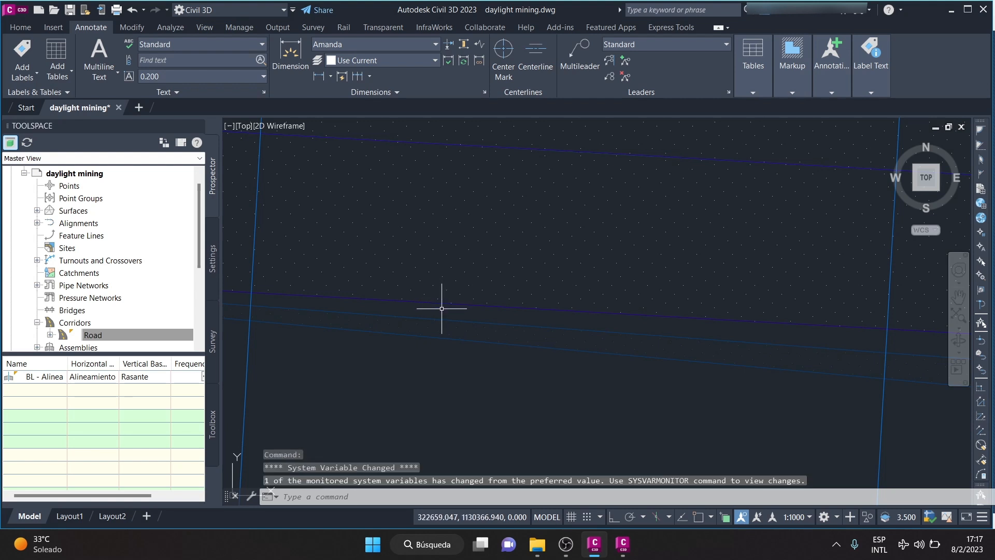
pyautogui.moveTo(866, 359)
pyautogui.mouseDown(button='middle')
pyautogui.moveTo(778, 351)
pyautogui.moveTo(682, 307)
pyautogui.mouseUp(button='middle')
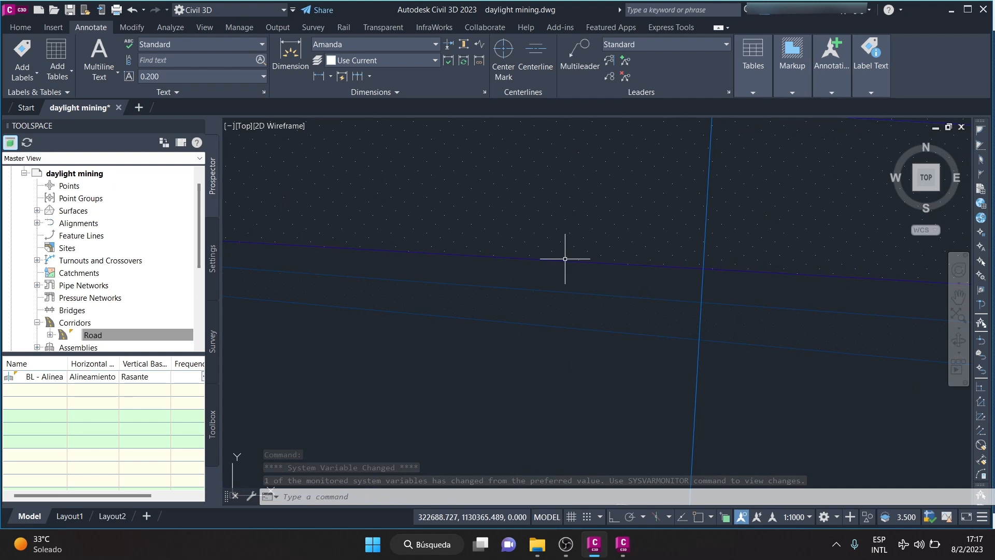
pyautogui.moveTo(559, 263)
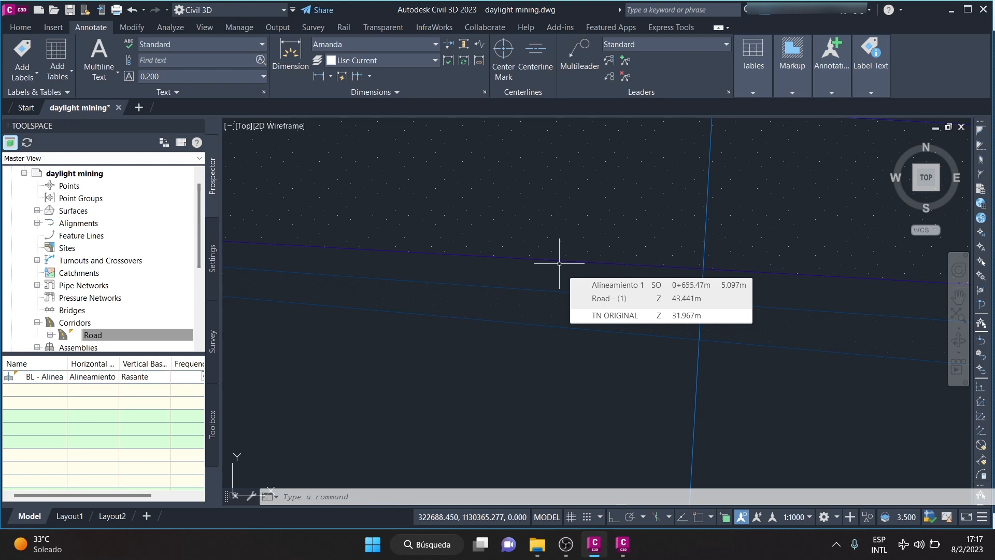
# Inspect how the first bench lines run from the road edge, and compare their width along the fill section of the corridor
pyautogui.scroll(-3, 480, 177)
pyautogui.scroll(4, 413, 204)
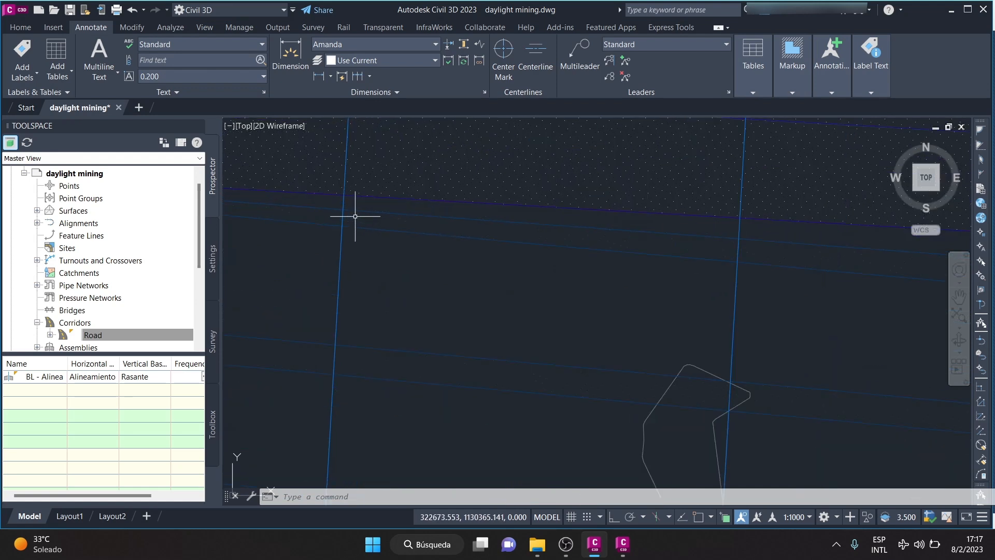
pyautogui.scroll(-3, 428, 195)
pyautogui.scroll(1, 318, 186)
pyautogui.scroll(1, 310, 187)
pyautogui.scroll(1, 338, 213)
pyautogui.scroll(-1, 425, 200)
pyautogui.scroll(2, 455, 205)
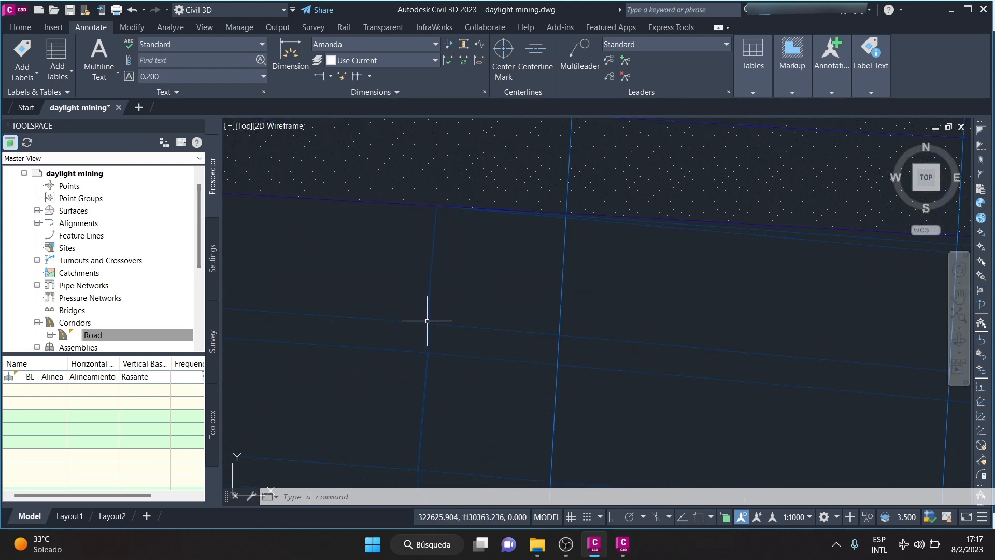
pyautogui.moveTo(831, 280); pyautogui.dragTo(689, 277, button='middle')
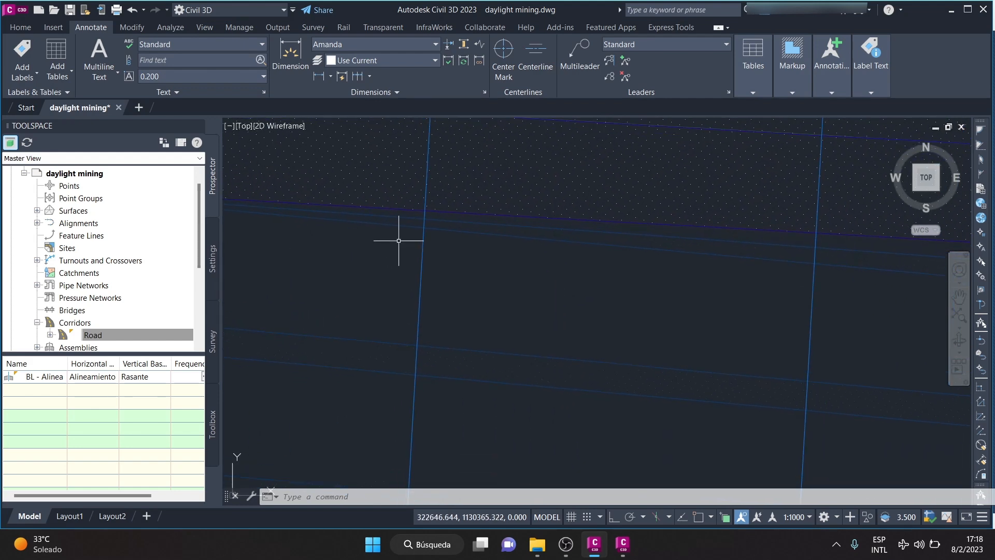
pyautogui.scroll(-5, 632, 255)
pyautogui.scroll(-3, 645, 269)
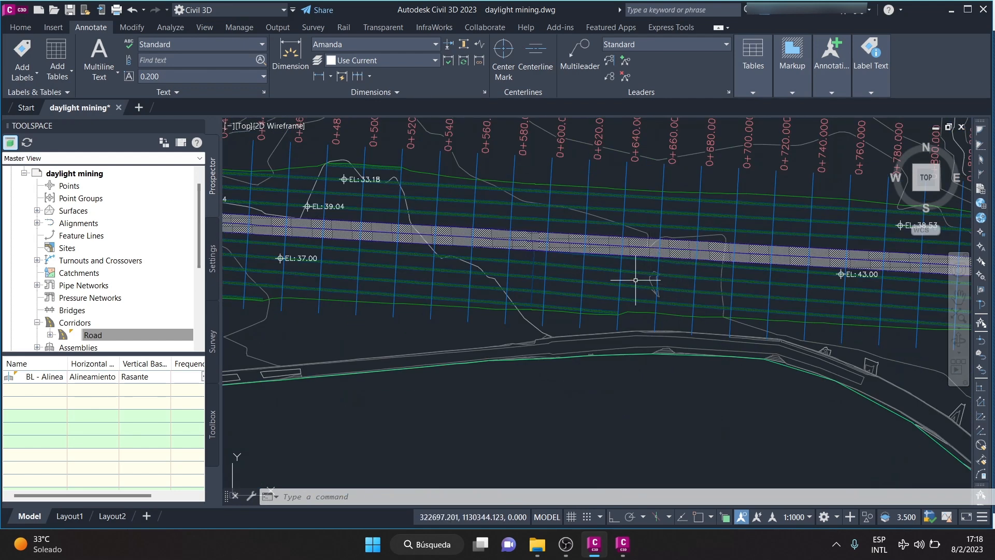
pyautogui.scroll(-3, 596, 254)
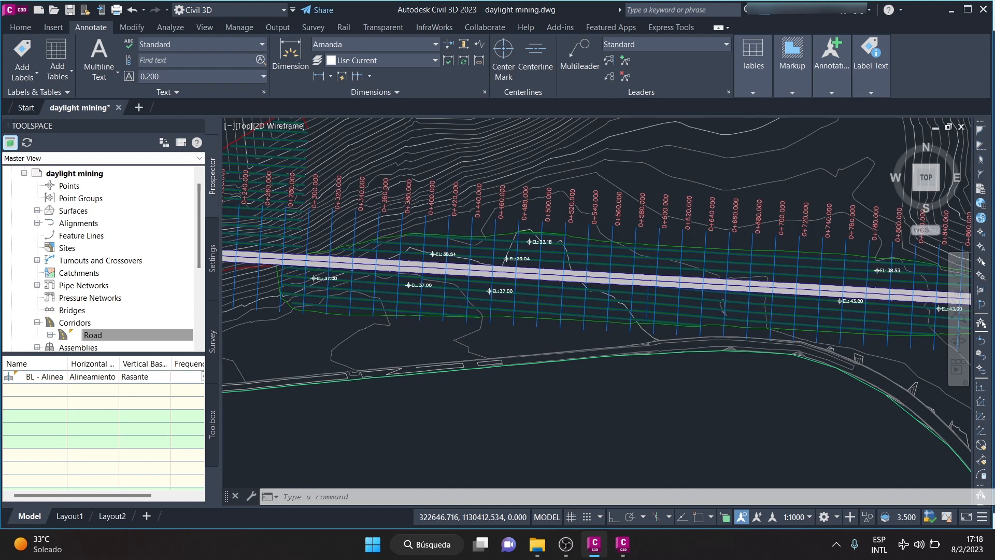
pyautogui.scroll(-2, 648, 232)
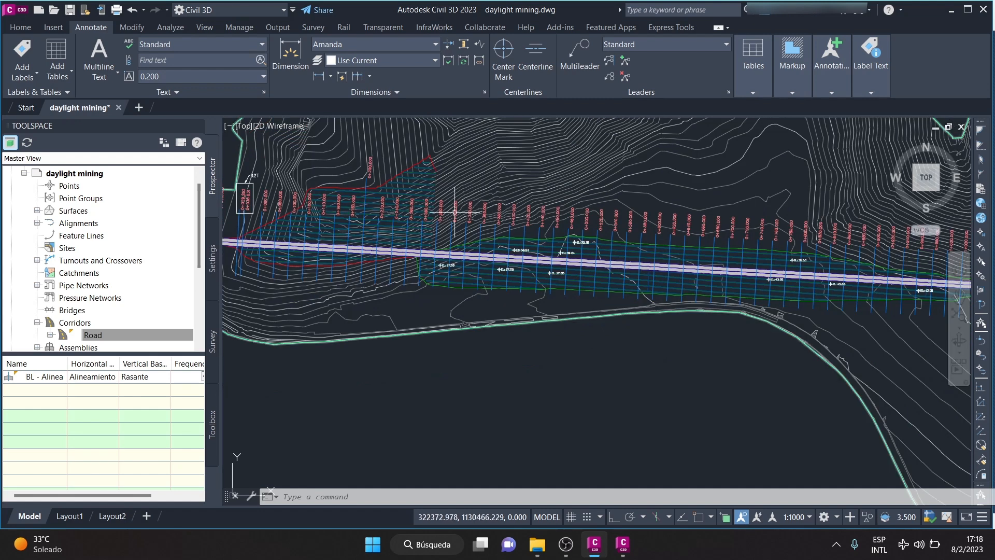
# Return to Subassembly Composer and examine the I1.Length<=BenchW condition and the Math.Abs(I1.Length) value assigned to BenchWCal on its True branch
pyautogui.click(632, 553)
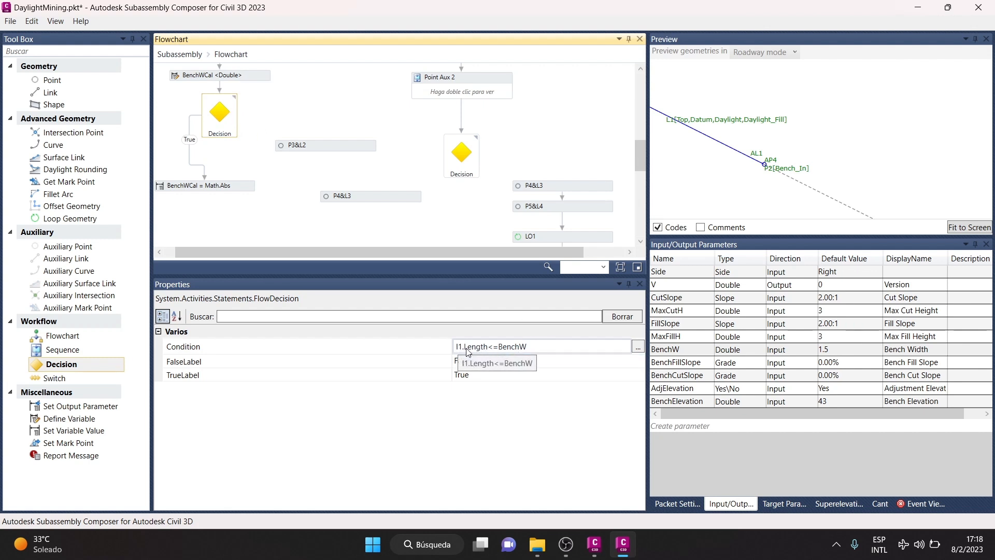
pyautogui.scroll(-2, 807, 170)
pyautogui.moveTo(730, 137); pyautogui.dragTo(817, 149, button='middle')
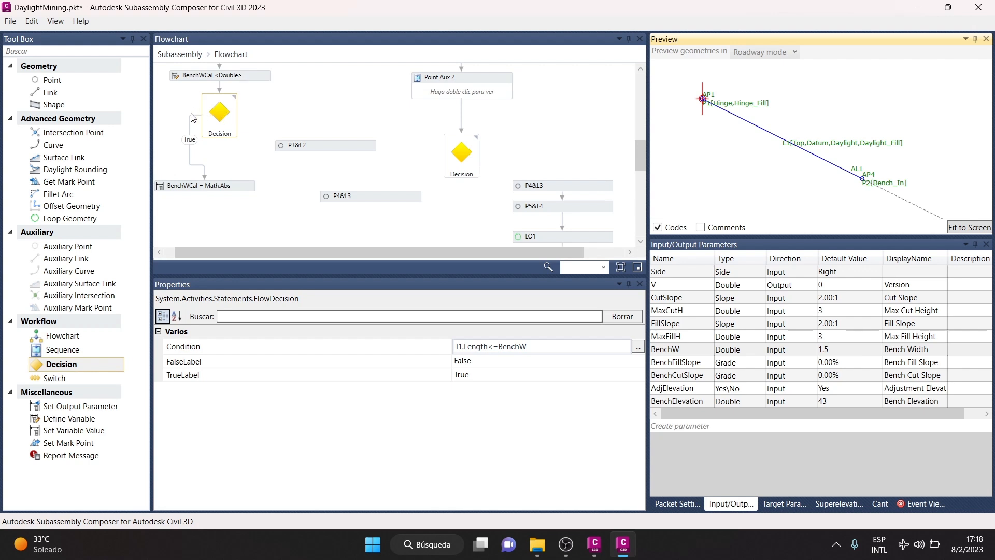
pyautogui.click(233, 186)
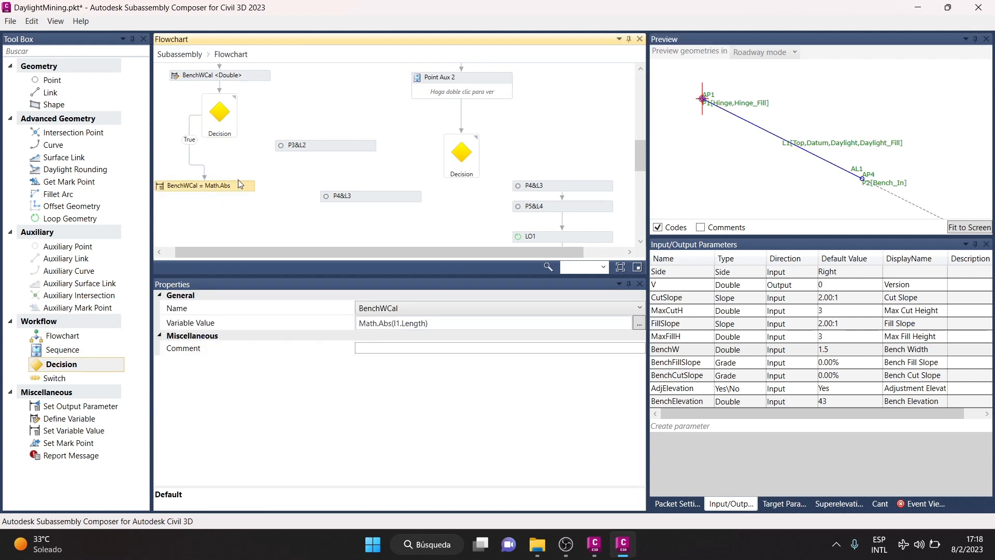
pyautogui.click(377, 323)
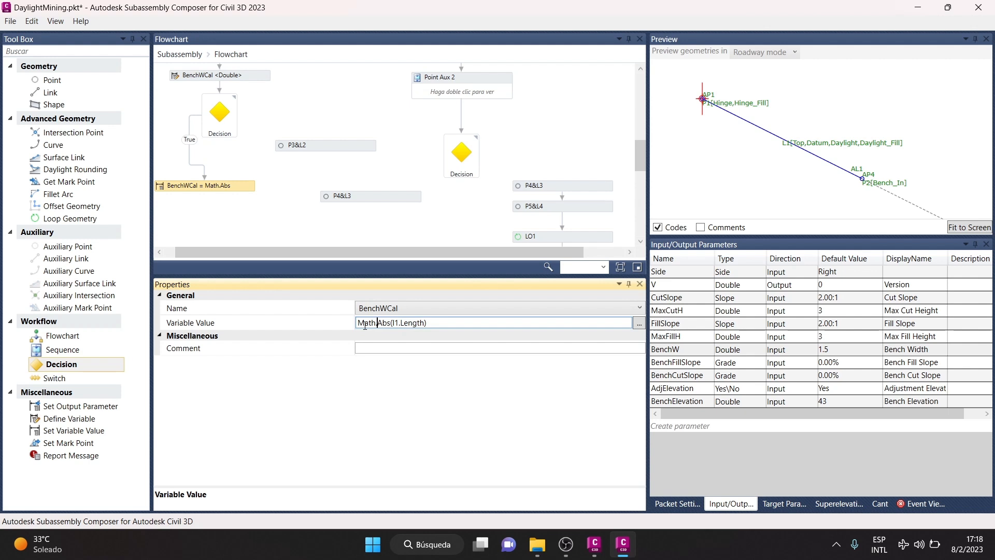
pyautogui.moveTo(359, 324); pyautogui.dragTo(391, 323)
pyautogui.moveTo(426, 322); pyautogui.dragTo(393, 323)
# Connect the False branch of the bench width decision to the P3&L2 point and check that point's Delta X entry
pyautogui.moveTo(243, 121); pyautogui.dragTo(325, 142)
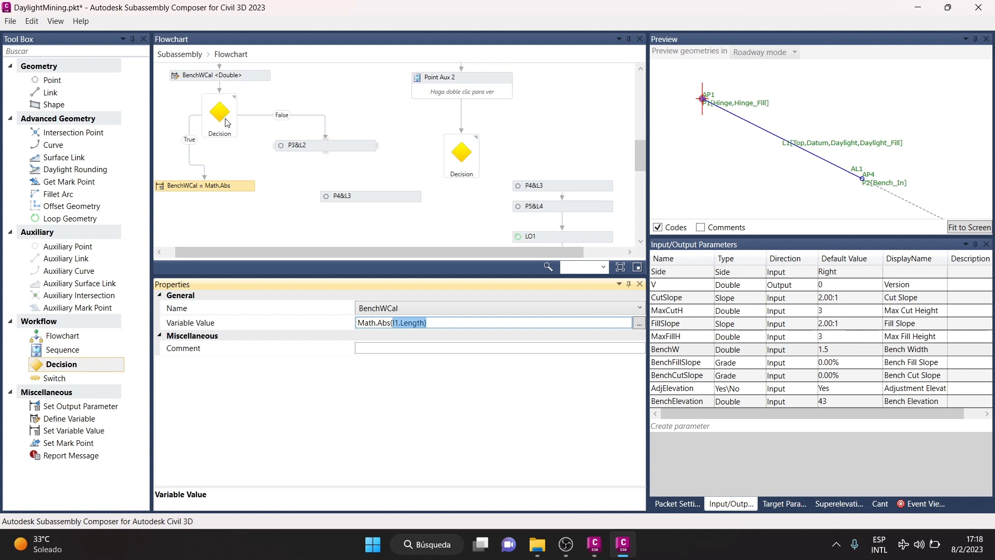
pyautogui.click(313, 146)
pyautogui.click(405, 403)
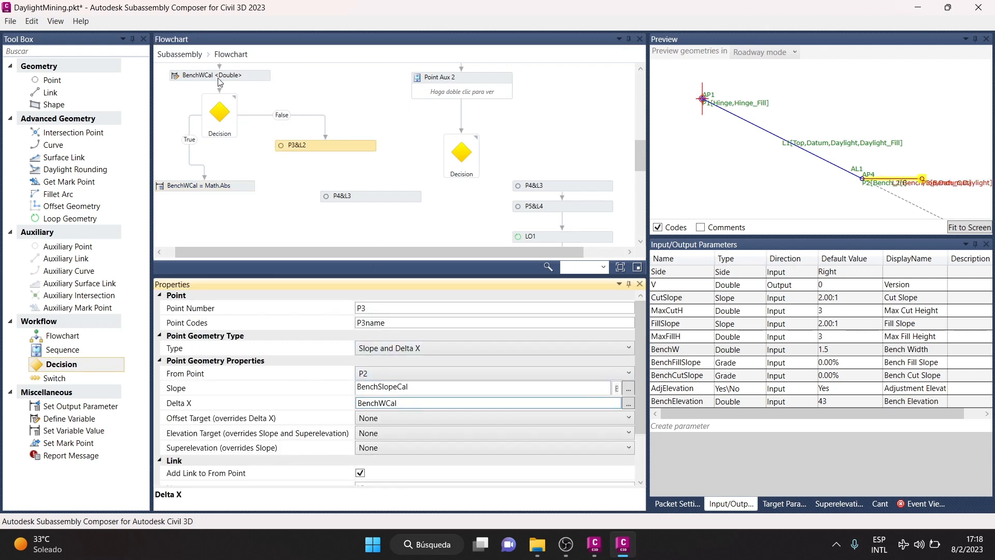
# Compare the BenchWCal definition with its reassignment on the True branch, and identify the Define Variable and Set Variable Value tools behind them
pyautogui.click(243, 76)
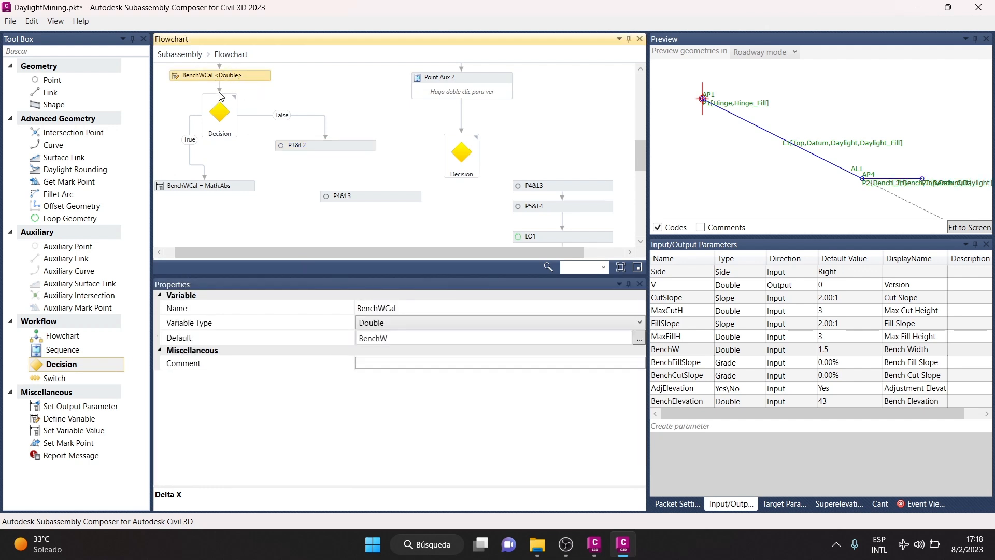
pyautogui.click(236, 190)
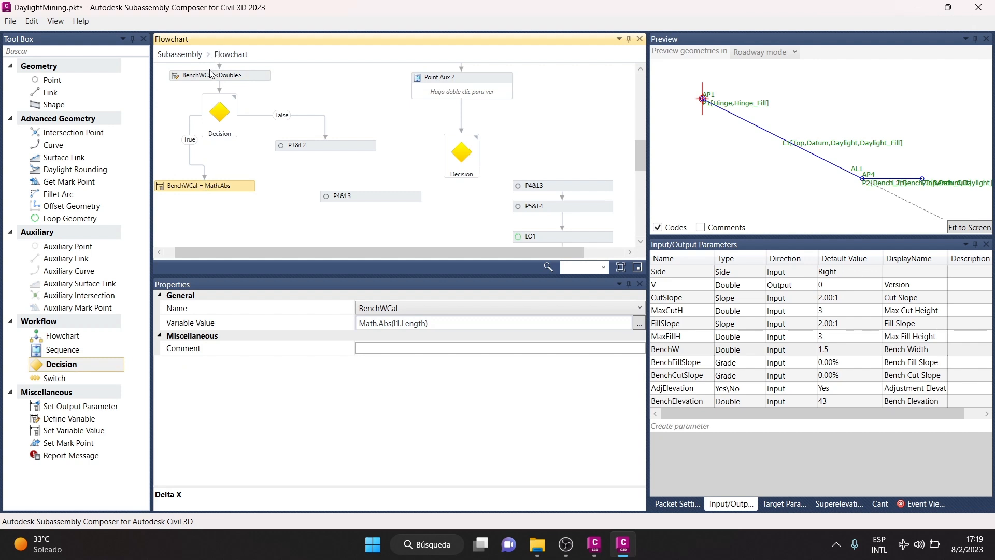
pyautogui.click(82, 432)
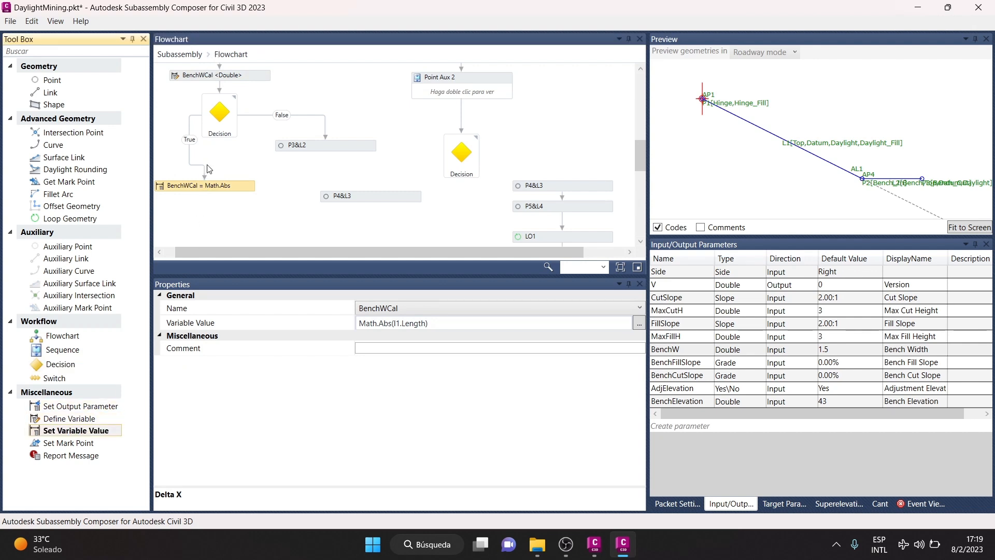
pyautogui.click(68, 419)
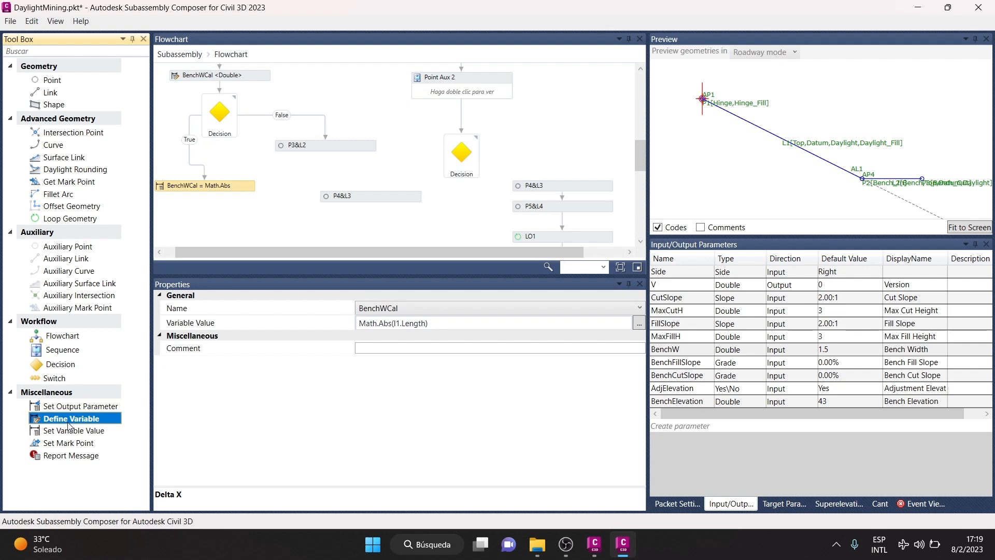
pyautogui.click(69, 431)
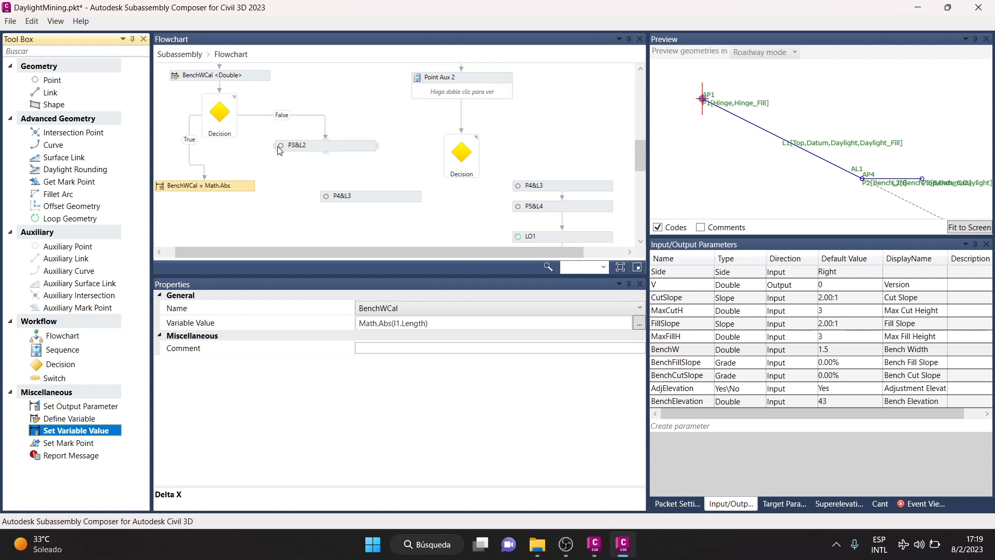
# Connect the BenchWCal = Math.Abs element to the P3&L2 point and inspect the L2 bench link in the preview
pyautogui.moveTo(255, 185); pyautogui.dragTo(273, 149)
pyautogui.click(354, 151)
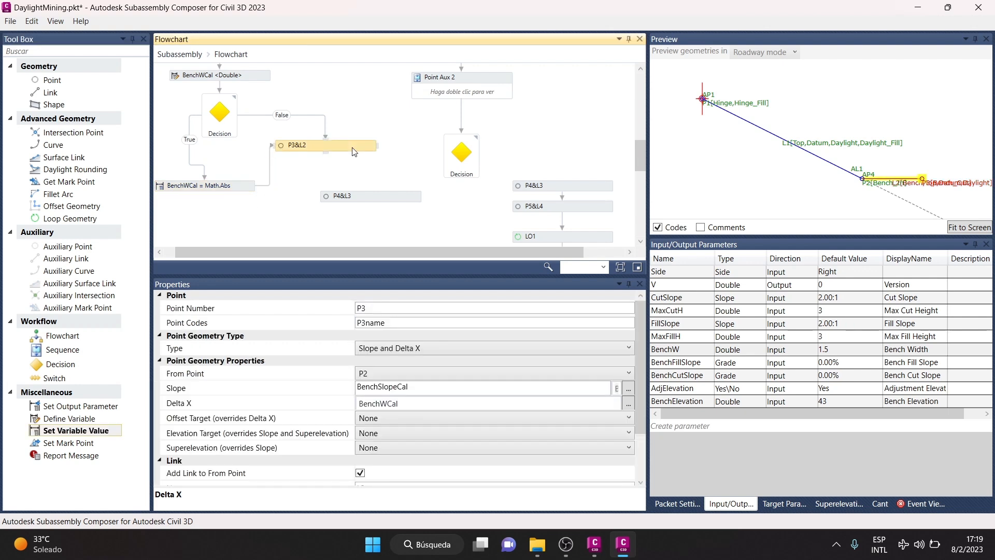
pyautogui.moveTo(946, 144); pyautogui.dragTo(806, 122, button='middle')
pyautogui.scroll(6, 763, 163)
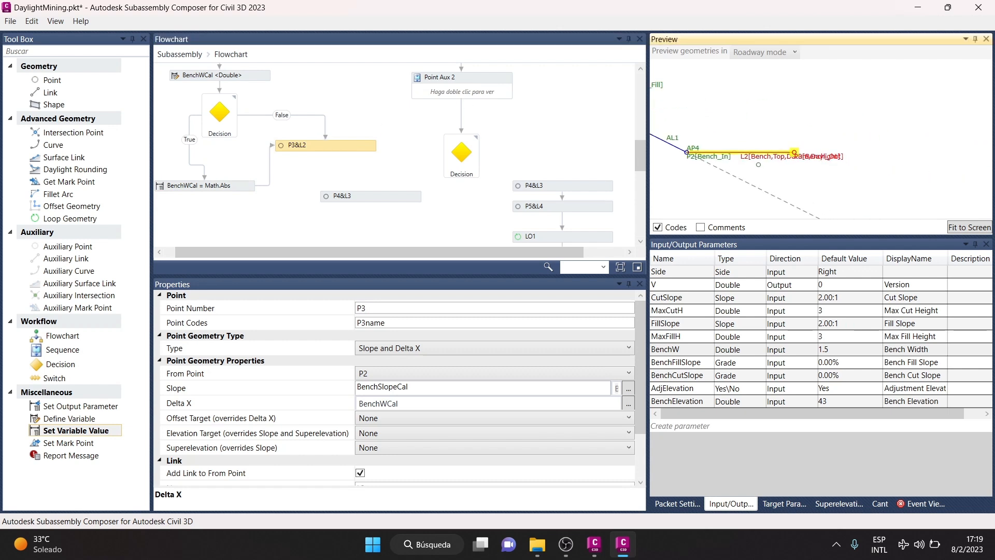
pyautogui.scroll(-5, 829, 147)
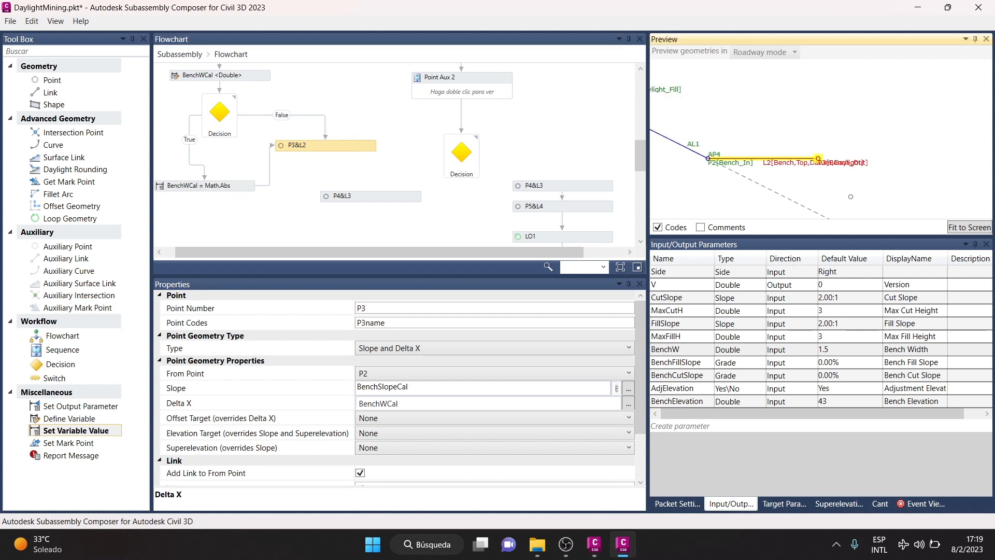
pyautogui.scroll(-4, 848, 135)
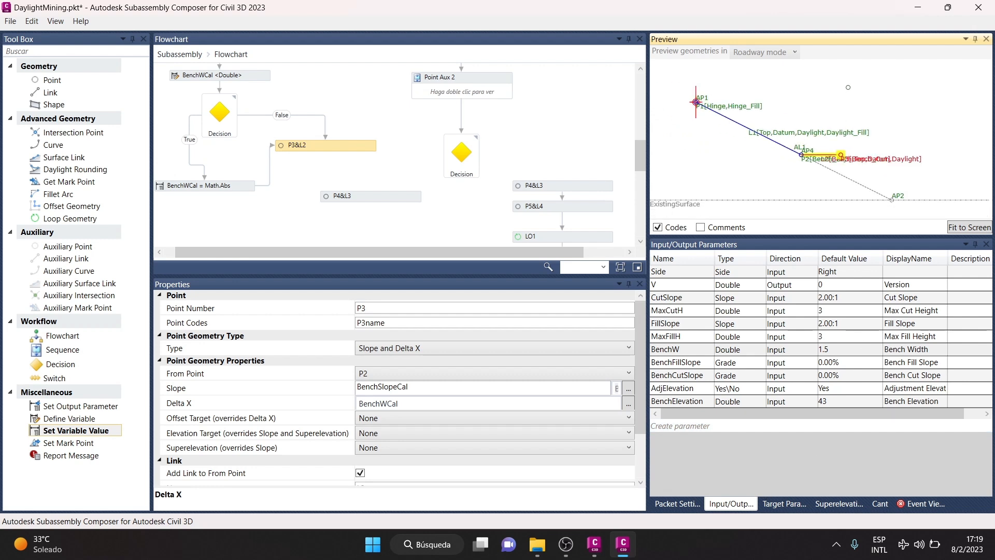
# Raise the existing surface in the preview and set the BenchElevation default value to 2, checking the resulting bench geometry
pyautogui.moveTo(690, 180); pyautogui.dragTo(690, 168)
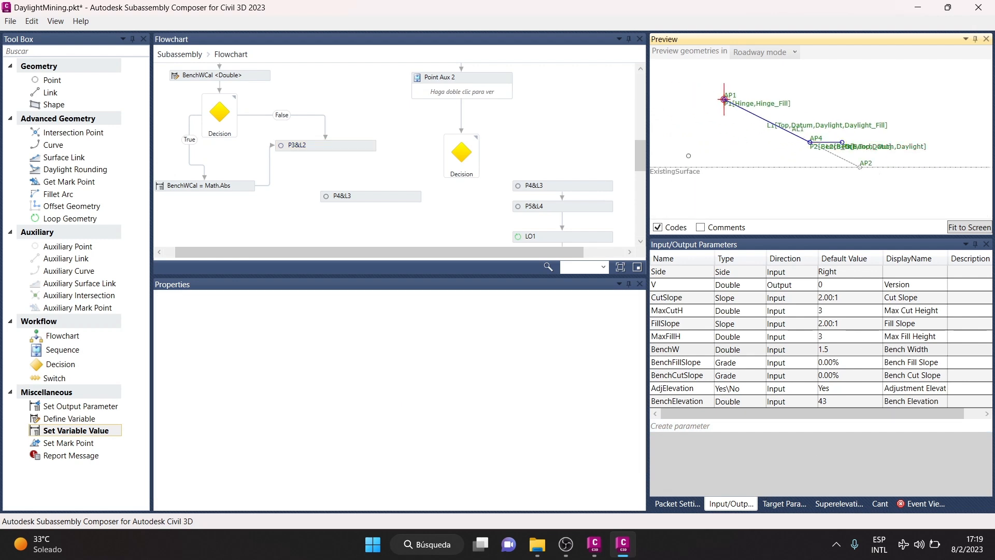
pyautogui.click(830, 400)
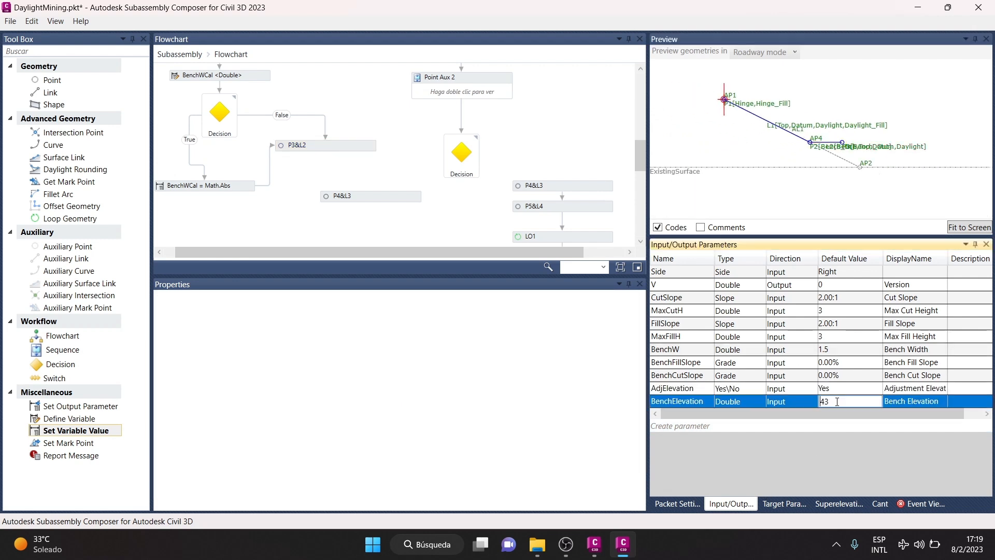
pyautogui.write('2')
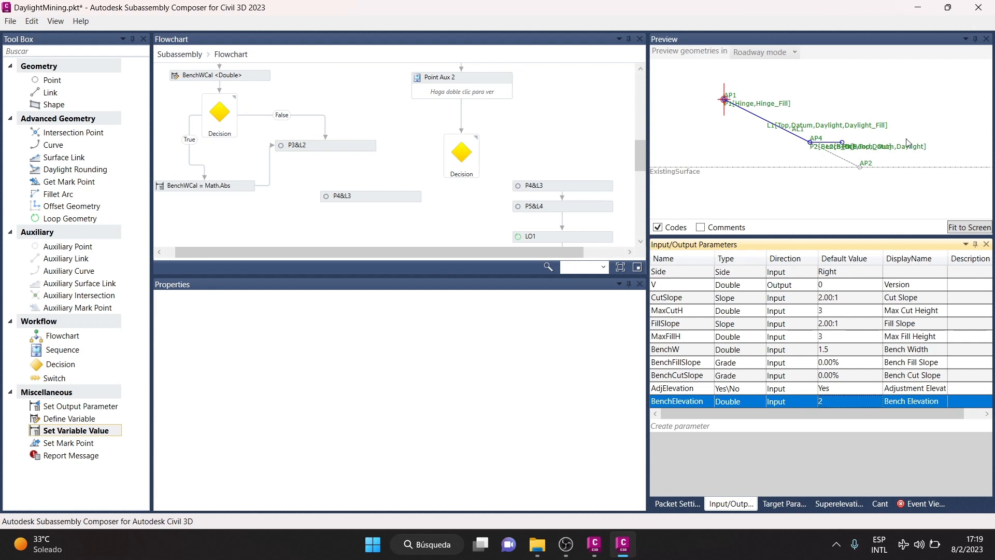
pyautogui.press('Return')
pyautogui.scroll(4, 766, 112)
pyautogui.scroll(-1, 798, 181)
pyautogui.scroll(1, 770, 133)
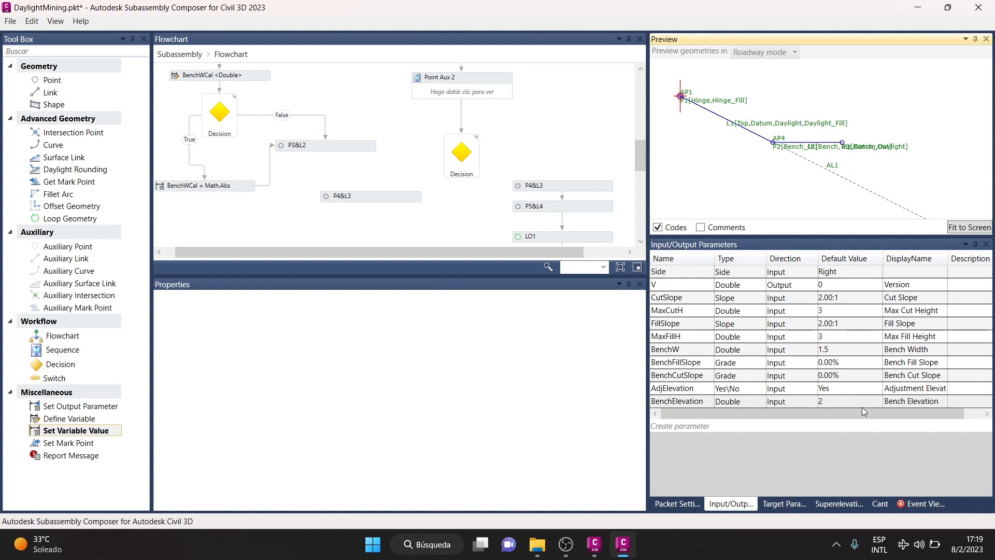
# Test BenchElevation default values of 0.5 and 1 against the preview geometry and return the value to 2
pyautogui.click(845, 401)
pyautogui.write('0.5')
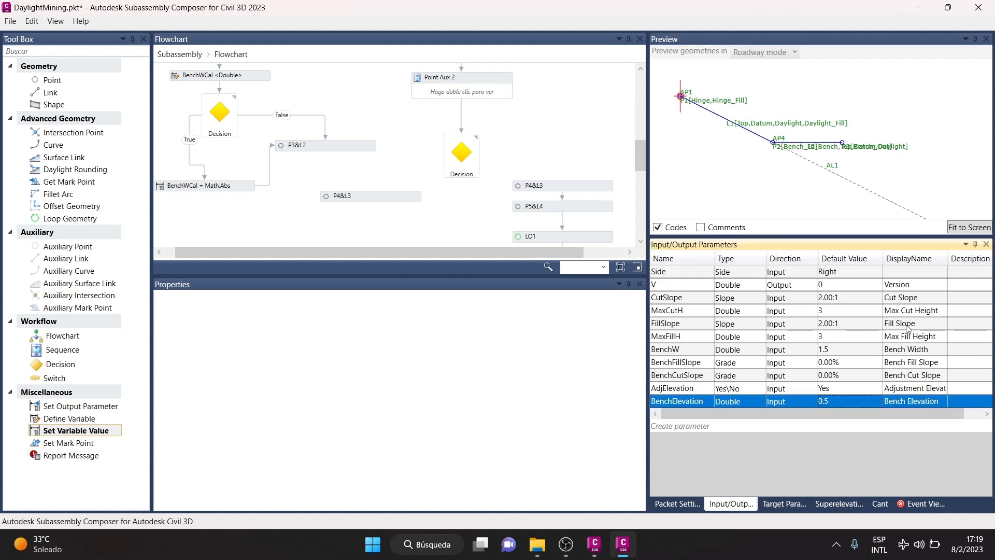
pyautogui.press('Return')
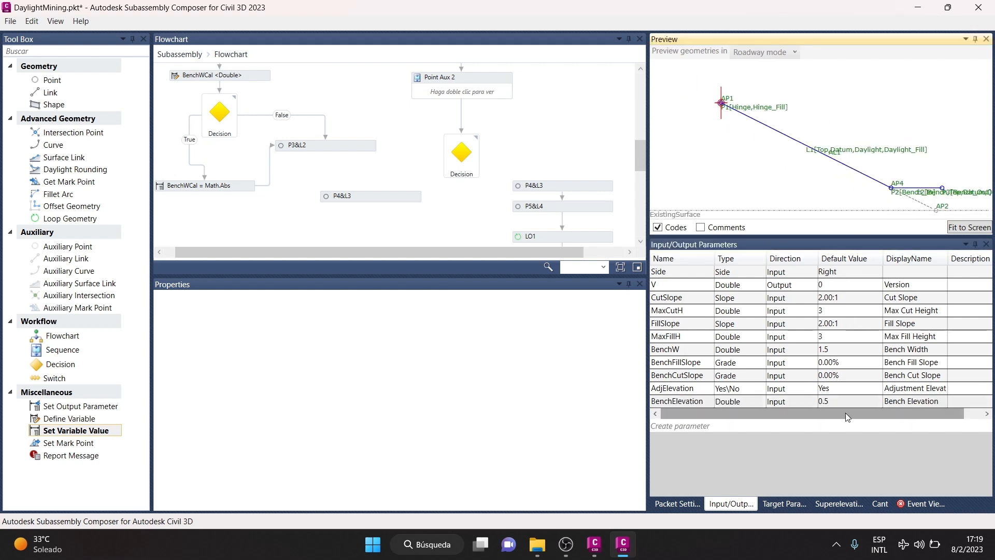
pyautogui.click(780, 402)
pyautogui.write('1')
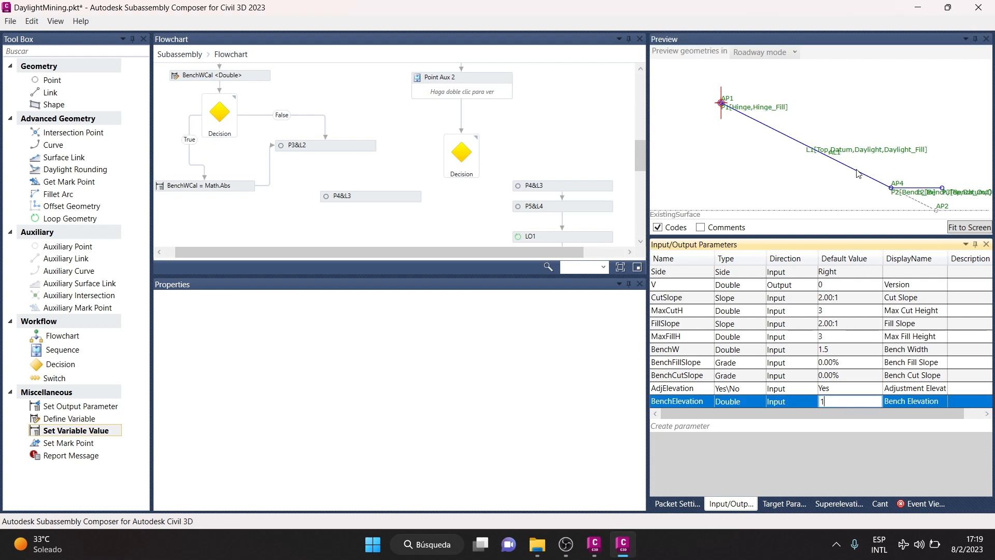
pyautogui.press('Return')
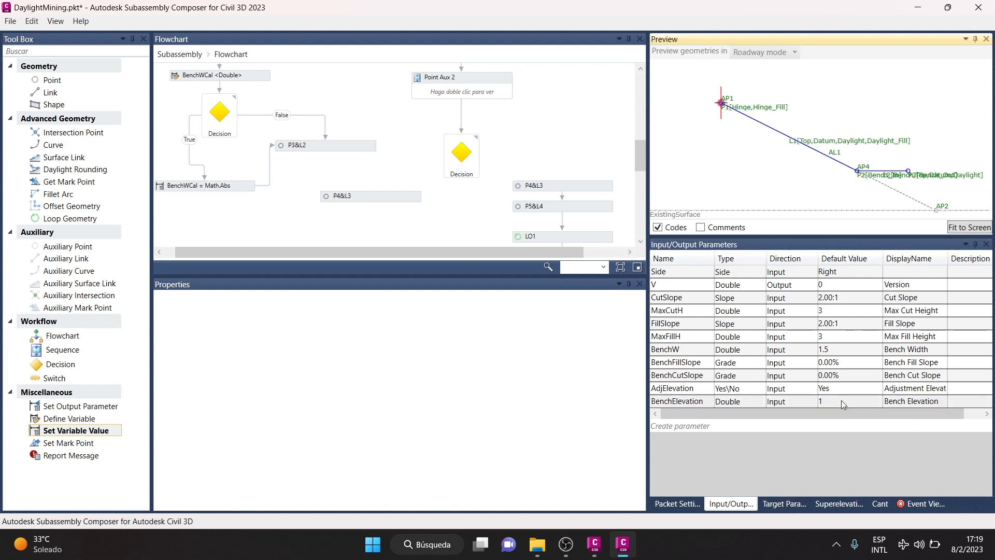
pyautogui.click(841, 403)
pyautogui.write('2')
pyautogui.press('Return')
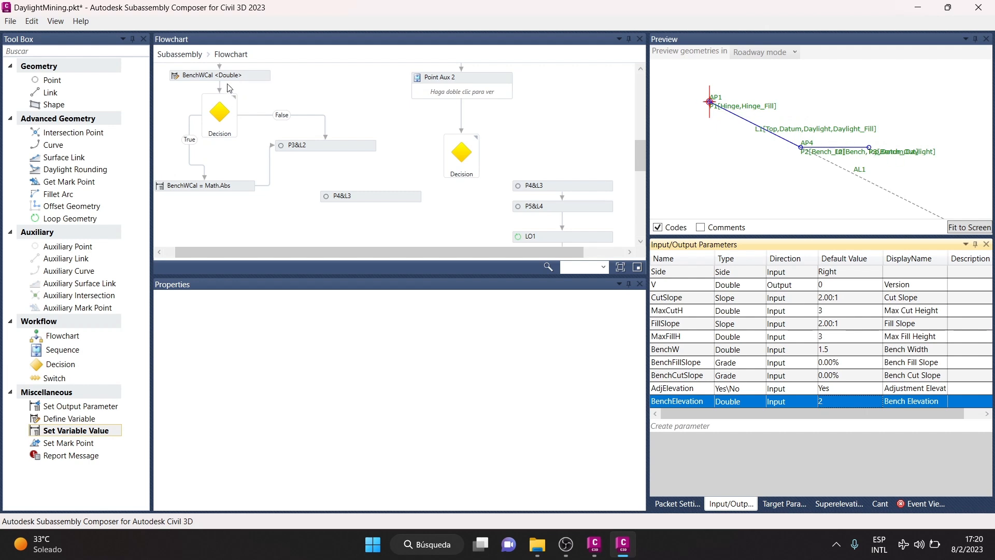
# Review the BenchWCal definition, its Math.Abs reassignment and the P3&L2 point's use of the variable
pyautogui.click(259, 75)
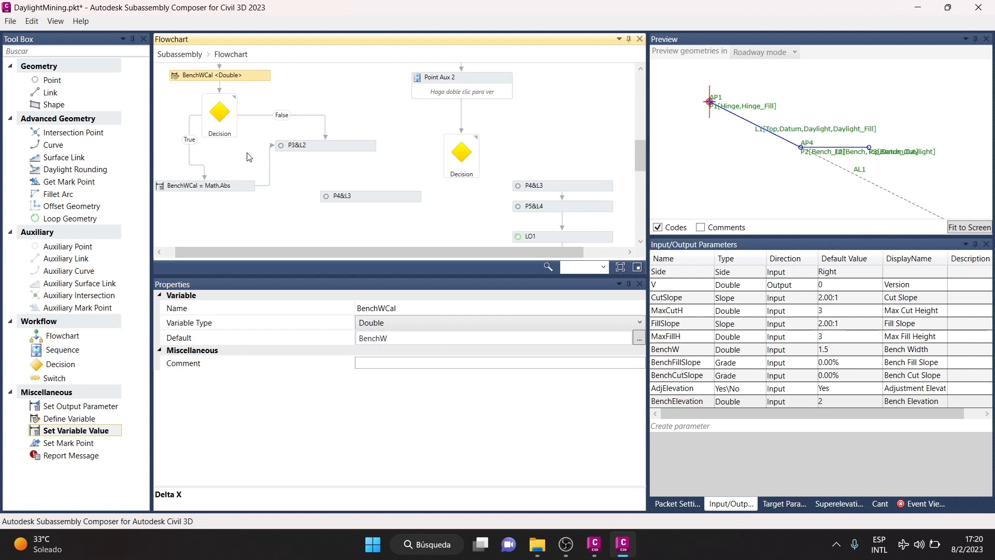
pyautogui.click(242, 186)
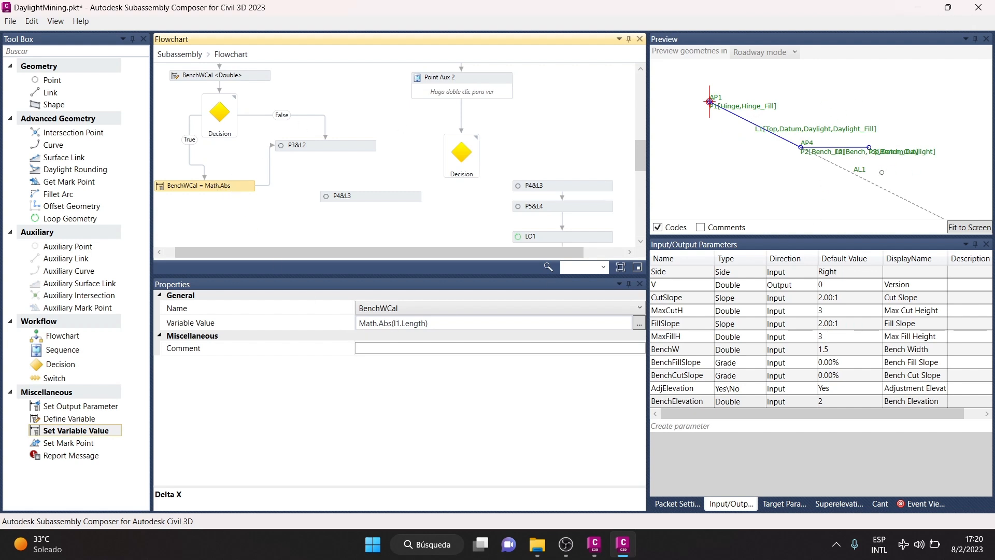
pyautogui.click(348, 147)
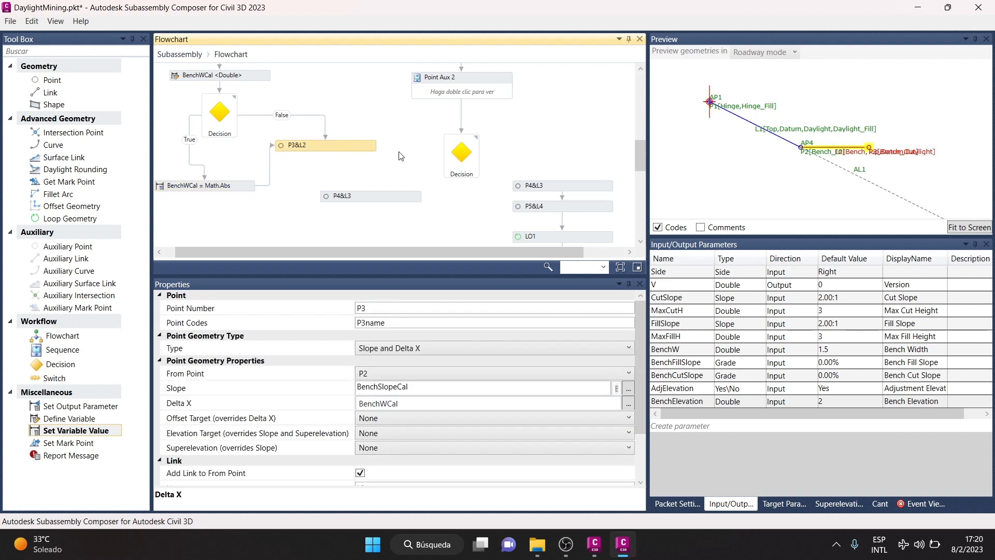
# Check the condition of the decision above Variables Bench and set the AdjElevation default value to No
pyautogui.scroll(3, 400, 155)
pyautogui.scroll(-4, 340, 155)
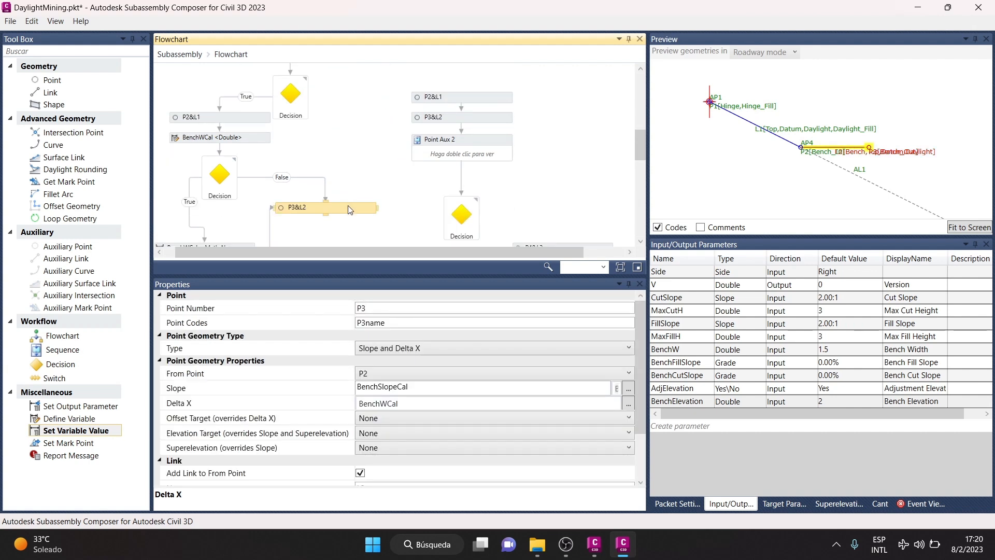
pyautogui.scroll(4, 414, 202)
pyautogui.scroll(2, 473, 228)
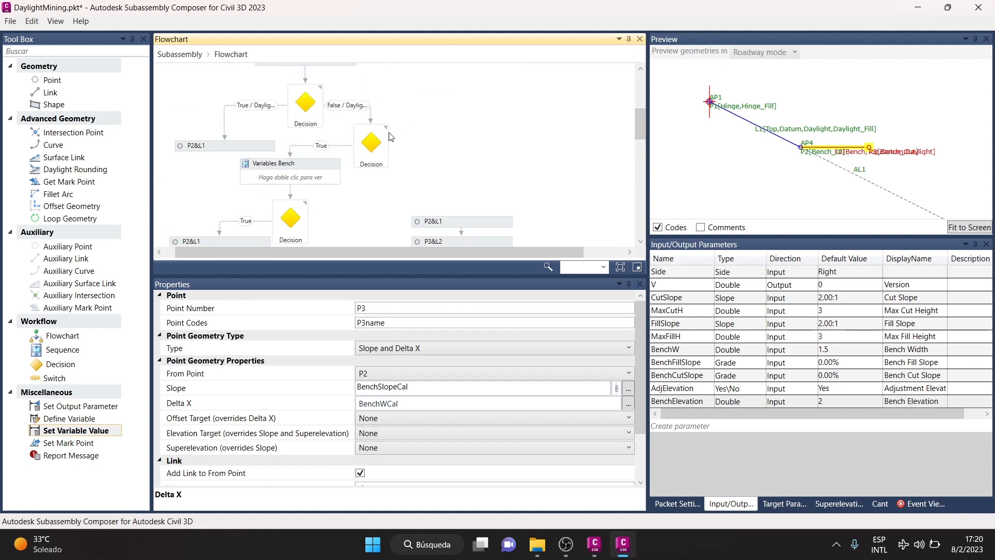
pyautogui.click(370, 144)
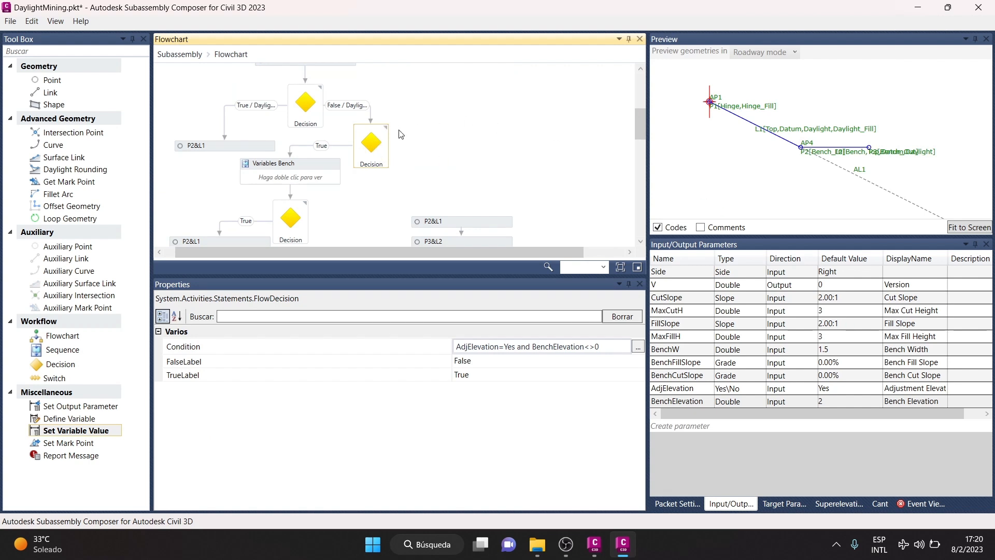
pyautogui.click(846, 389)
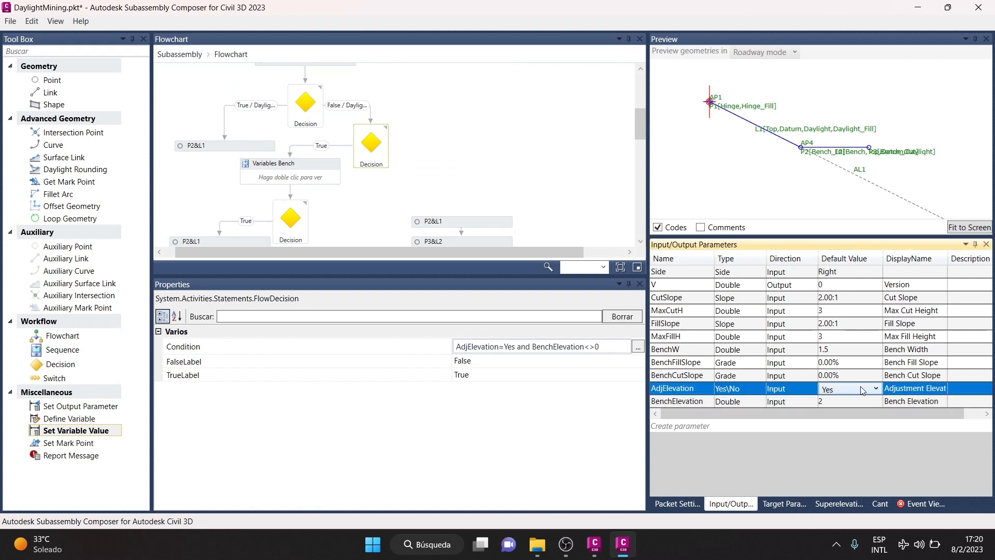
pyautogui.click(846, 390)
pyautogui.click(768, 180)
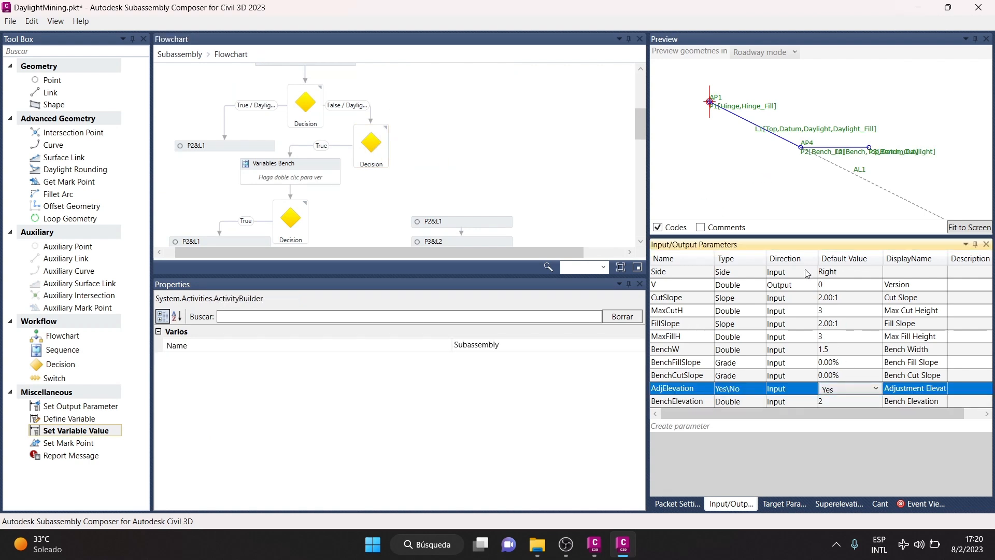
pyautogui.click(846, 389)
pyautogui.click(835, 418)
pyautogui.click(686, 127)
pyautogui.click(446, 158)
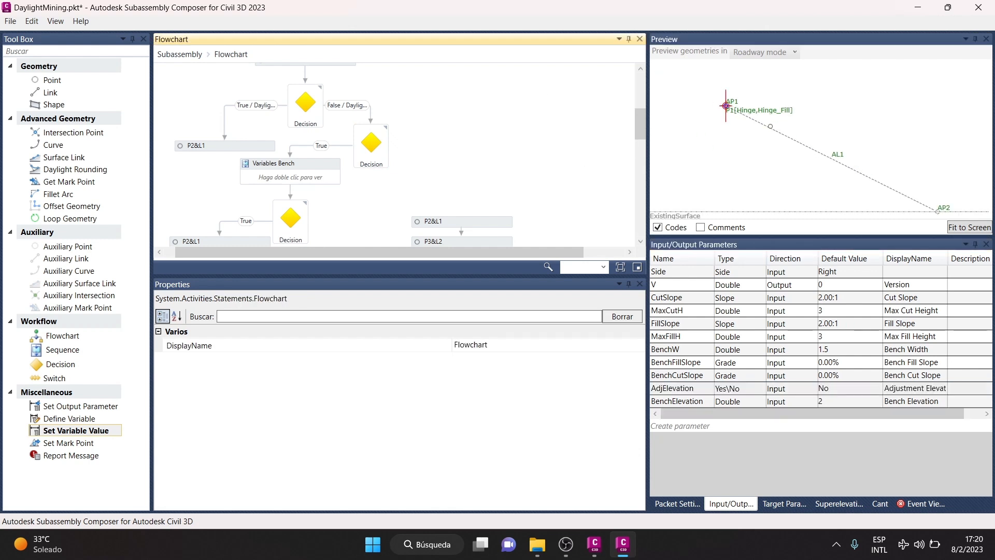
# Connect the False branch of the AdjElevation decision to the P2&L1 point above P3&L2 and Point Aux 2
pyautogui.scroll(-3, 392, 133)
pyautogui.scroll(3, 425, 122)
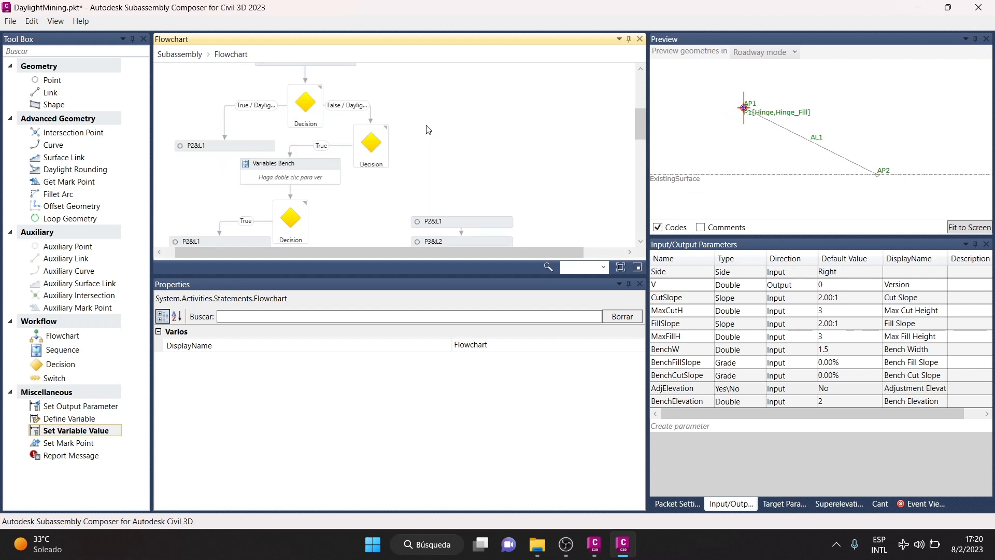
pyautogui.moveTo(373, 140)
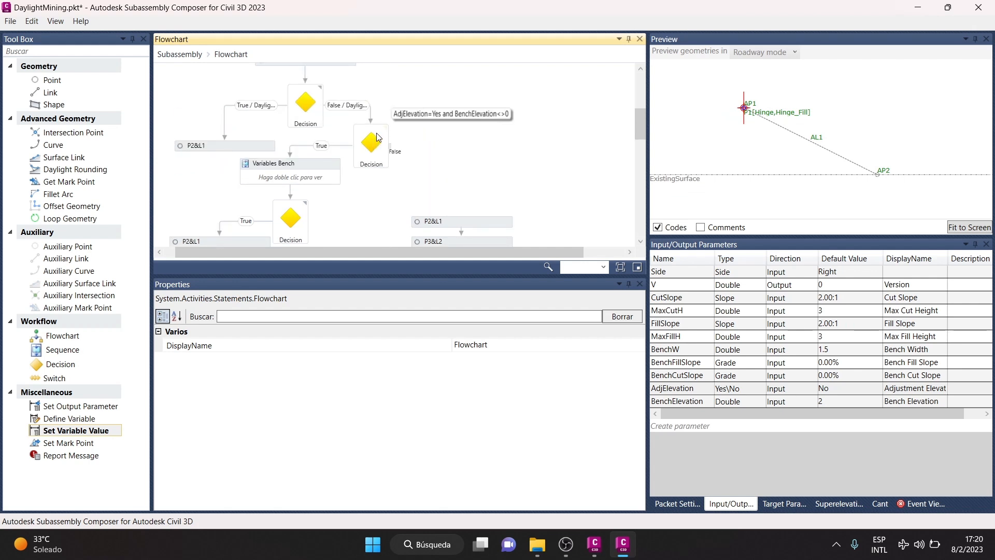
pyautogui.scroll(-1, 381, 132)
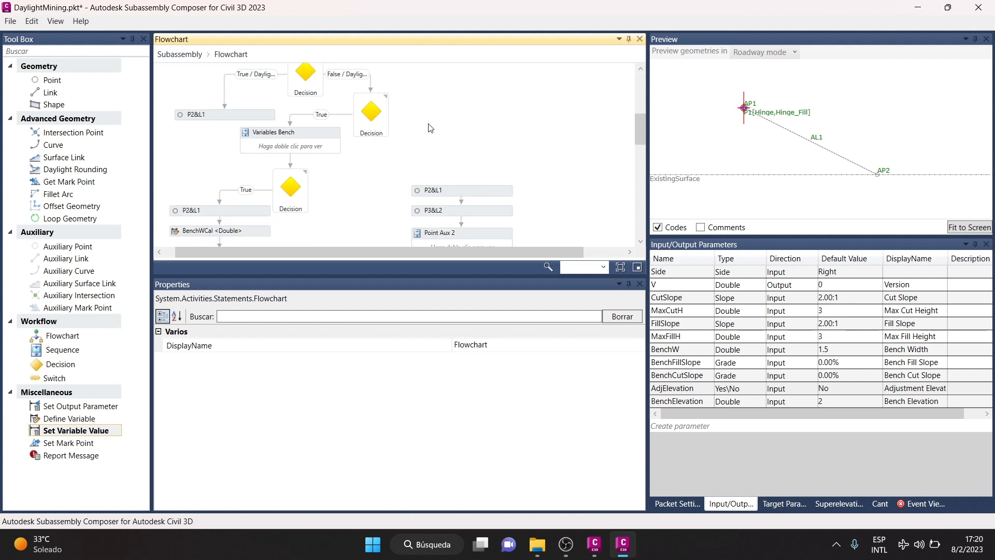
pyautogui.moveTo(388, 114)
pyautogui.mouseDown()
pyautogui.moveTo(469, 177)
pyautogui.moveTo(466, 189)
pyautogui.mouseUp()
# Inspect the point codes, Delta Y and link settings of P2&L1 on the AdjElevation decision's False branch
pyautogui.scroll(-2, 472, 129)
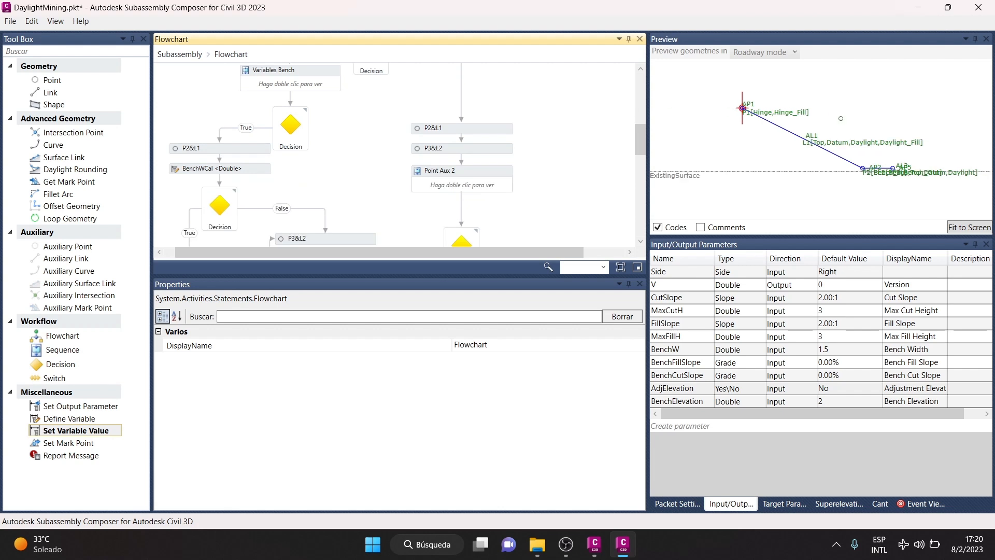
pyautogui.click(473, 127)
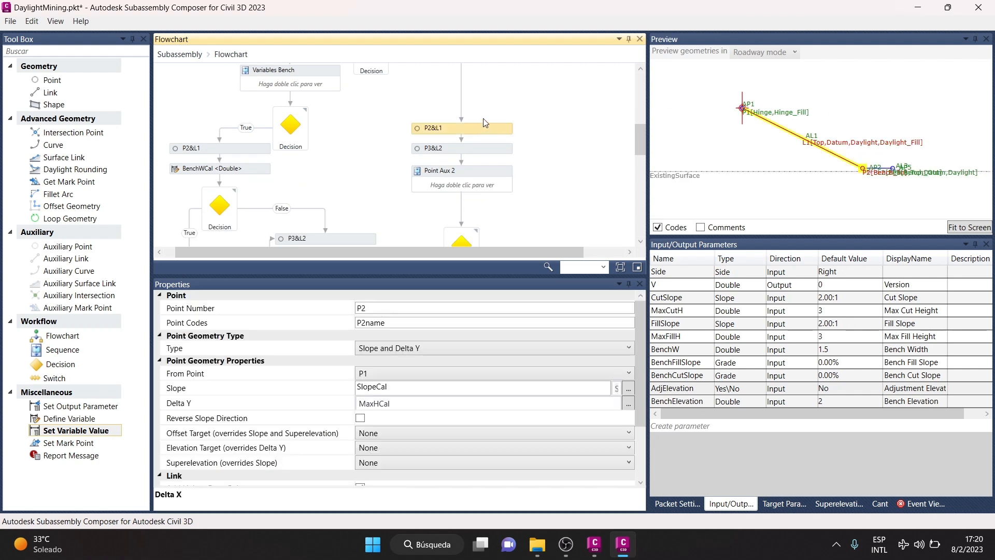
pyautogui.click(395, 323)
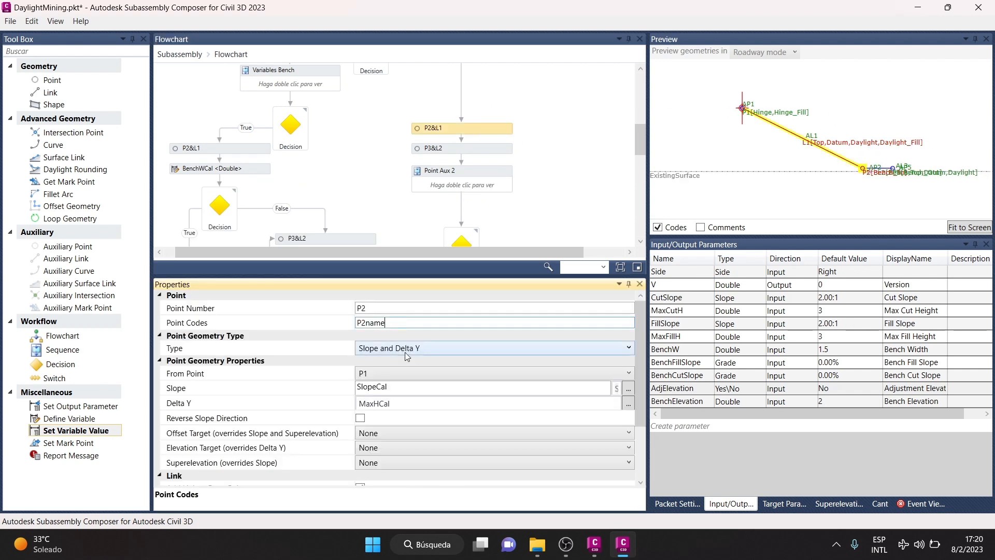
pyautogui.click(400, 404)
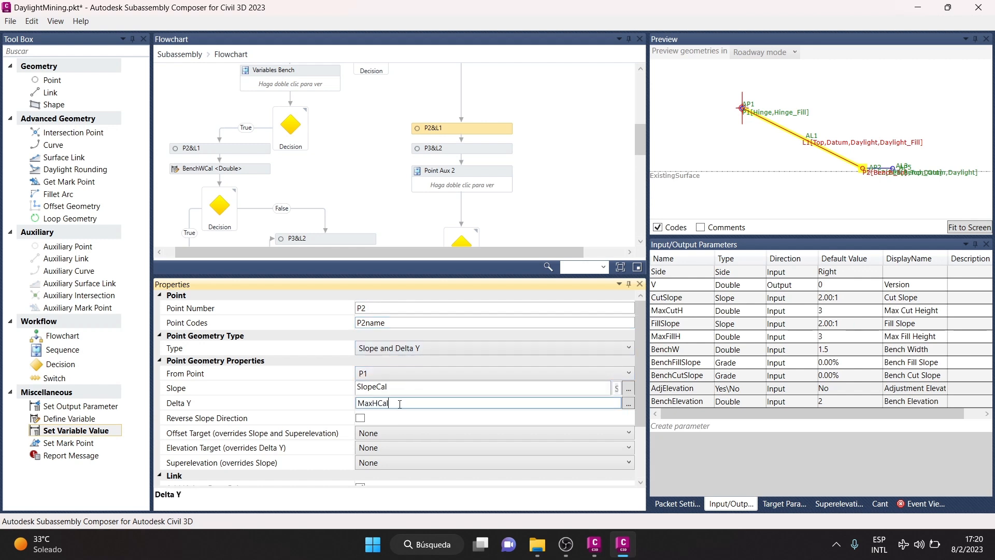
pyautogui.scroll(-2, 404, 387)
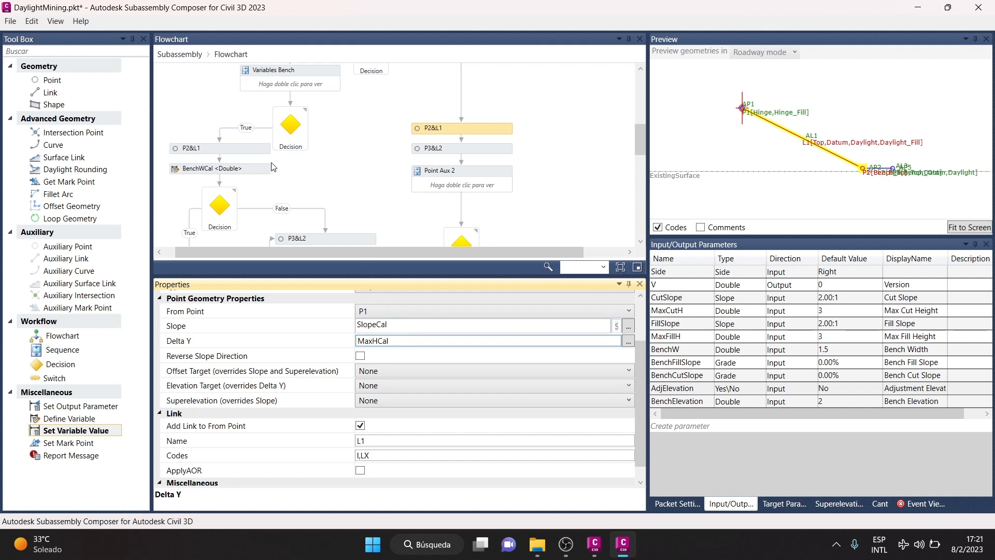
pyautogui.scroll(-2, 326, 135)
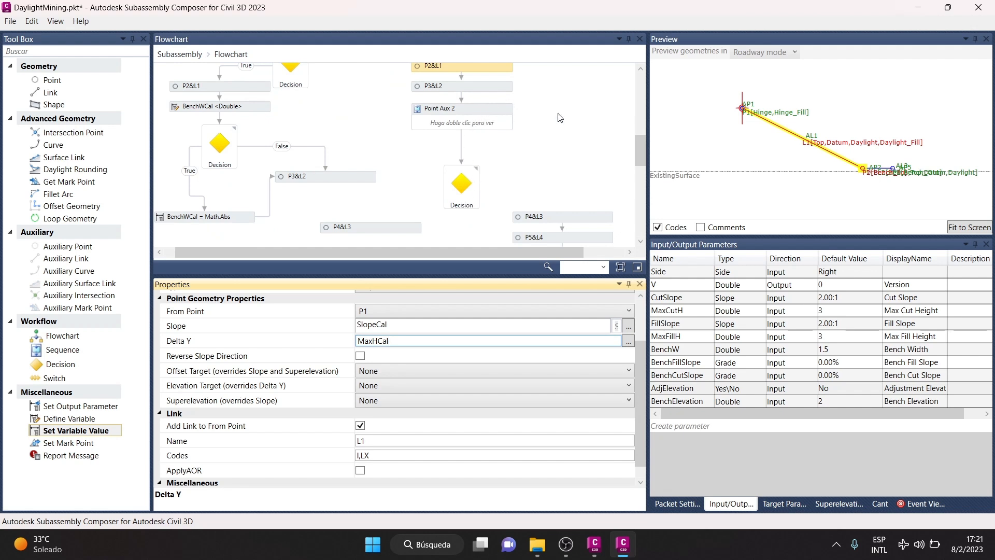
pyautogui.scroll(2, 897, 163)
pyautogui.scroll(-2, 800, 133)
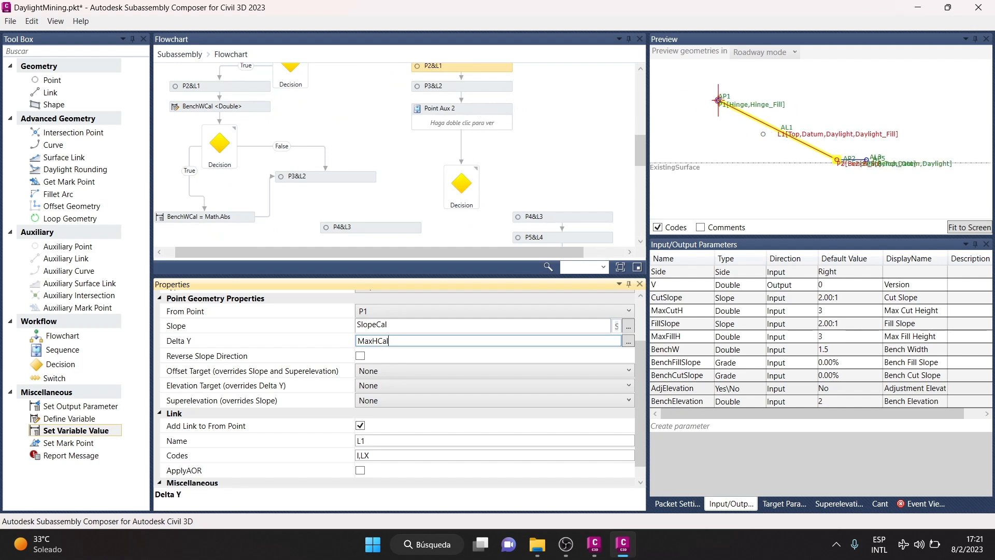
# Lower the existing surface in the preview below the bench and examine the resulting auxiliary links
pyautogui.click(677, 167)
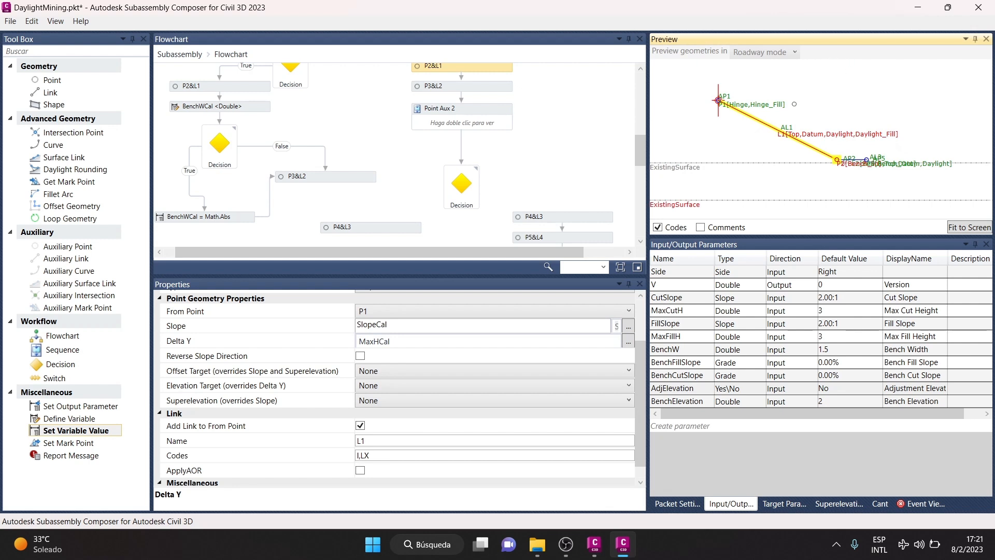
pyautogui.scroll(-3, 793, 116)
pyautogui.moveTo(683, 187); pyautogui.dragTo(684, 206)
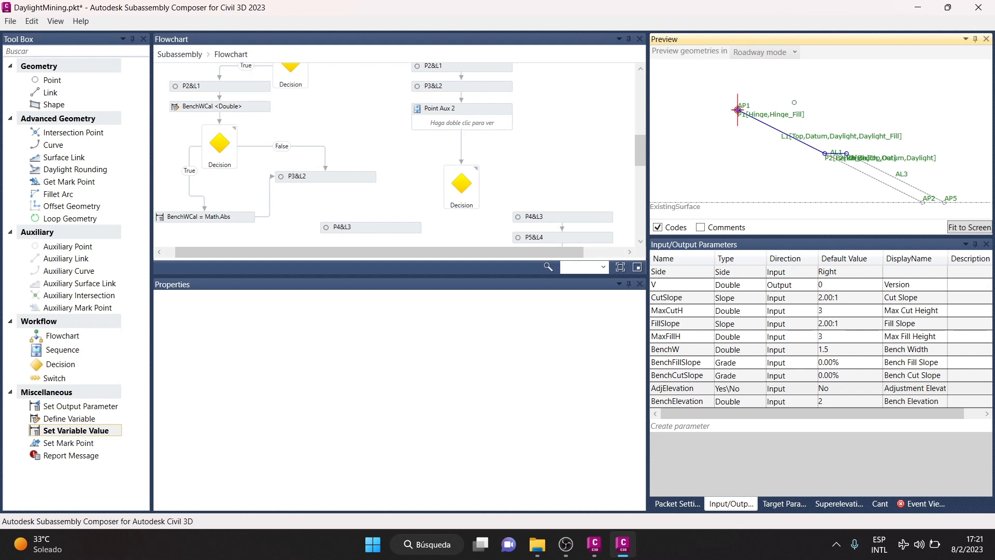
pyautogui.scroll(-1, 780, 127)
pyautogui.scroll(2, 877, 182)
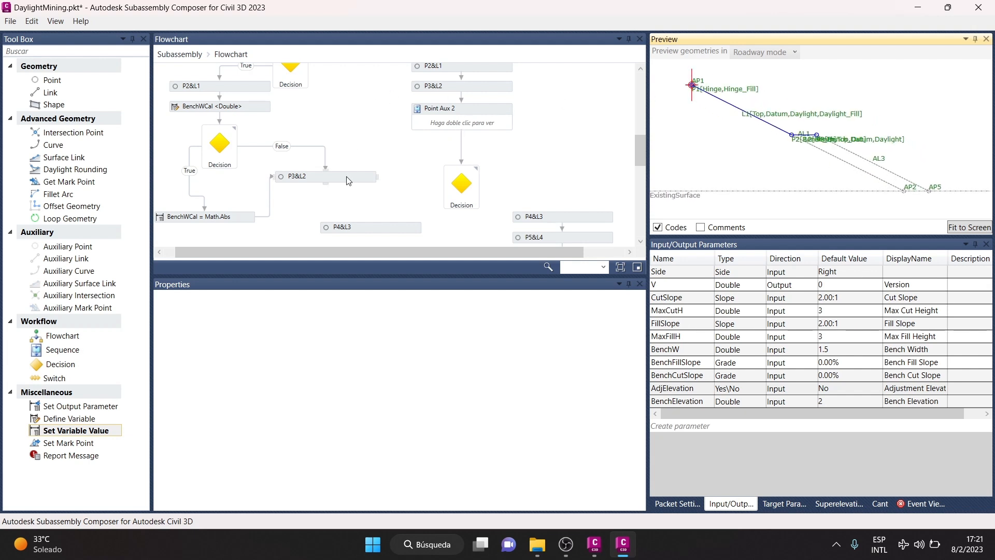
# Open the Point Aux 2 sequence and compare the slope and surface target settings of AP5&AL3 and AP6&AL4
pyautogui.scroll(3, 292, 97)
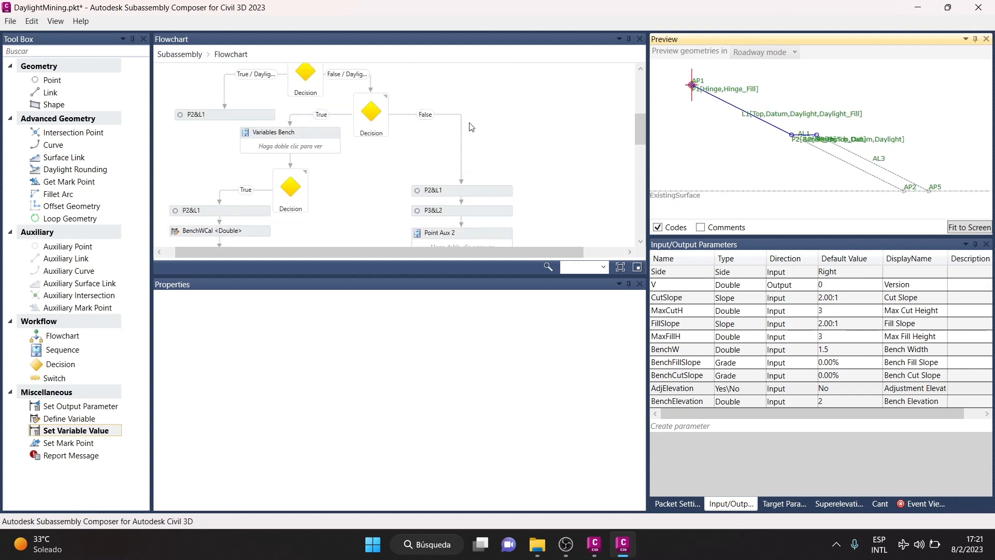
pyautogui.scroll(-4, 286, 119)
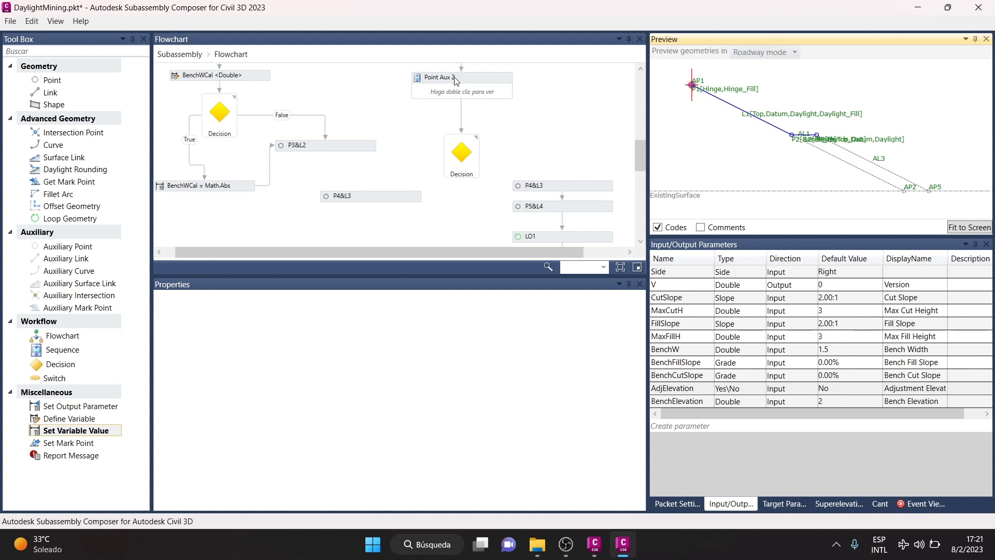
pyautogui.click(489, 88)
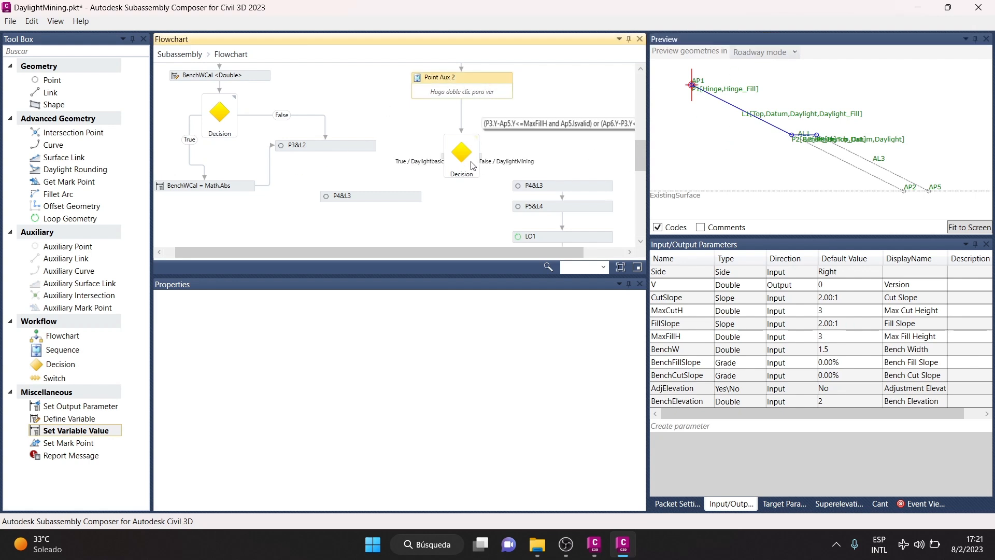
pyautogui.doubleClick(491, 84)
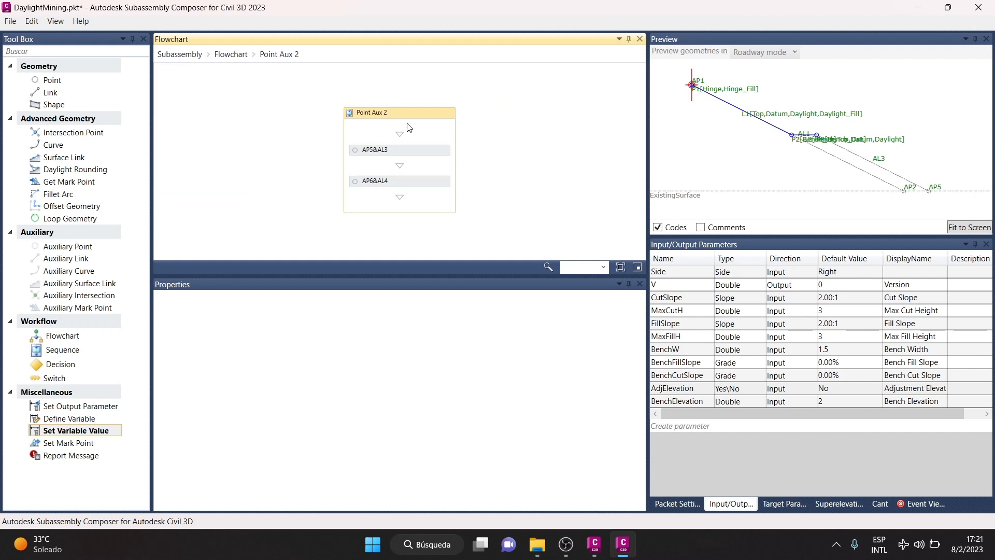
pyautogui.click(418, 151)
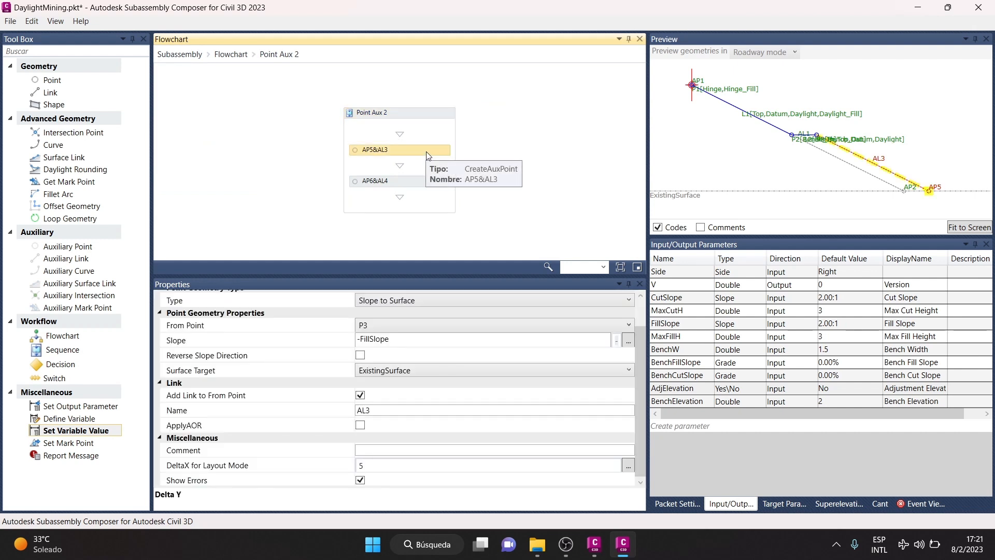
pyautogui.click(417, 187)
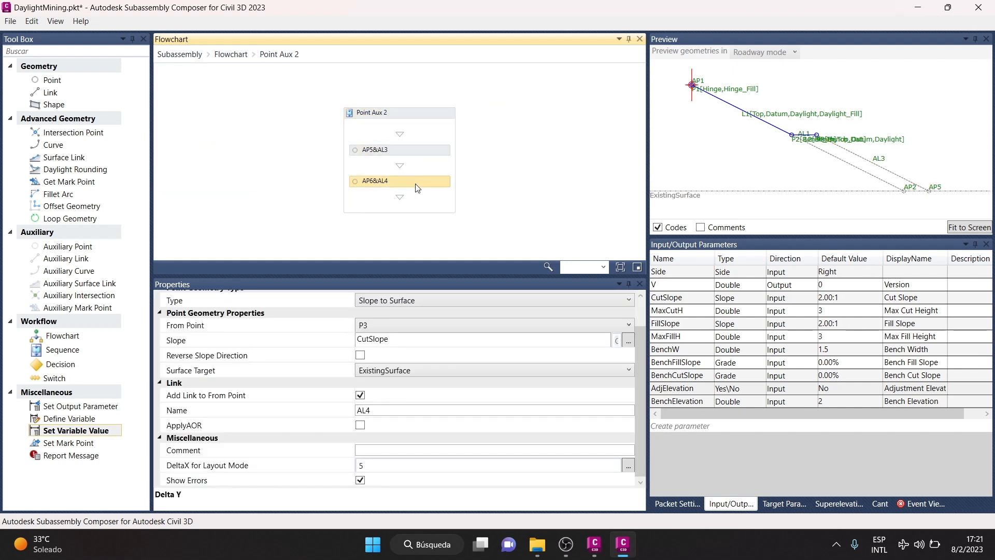
pyautogui.click(425, 150)
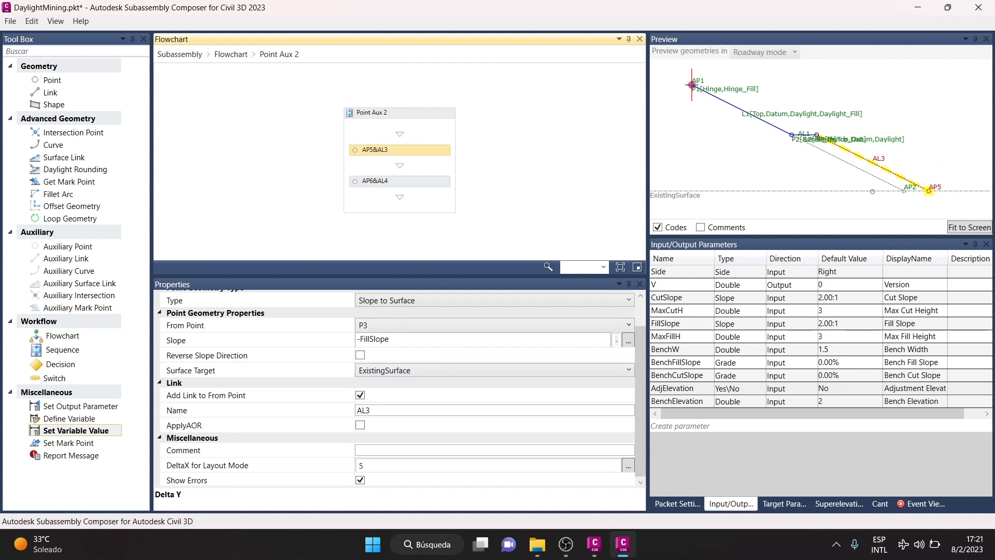
pyautogui.click(405, 184)
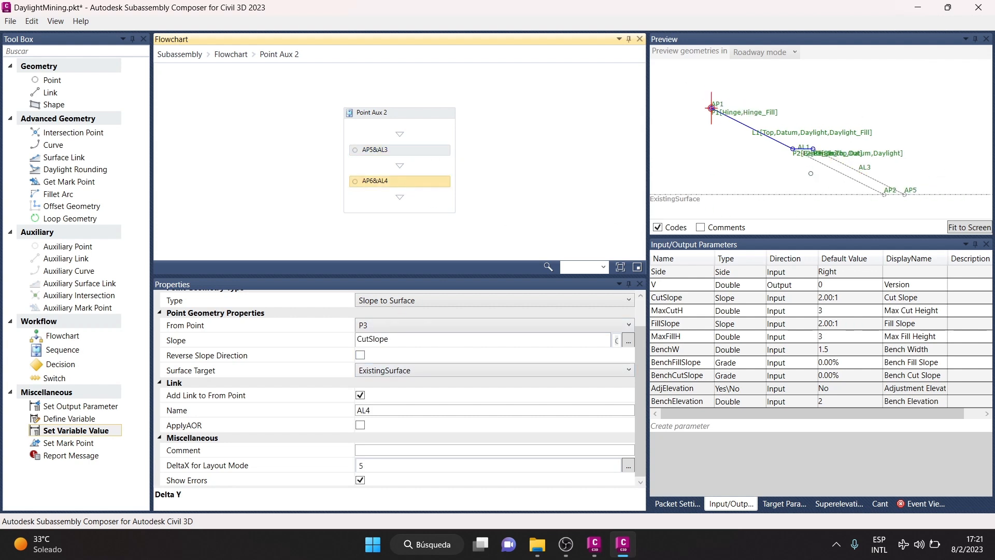
# Raise the existing surface in the preview above the bench and examine the resulting auxiliary cut links
pyautogui.moveTo(705, 197); pyautogui.dragTo(705, 67)
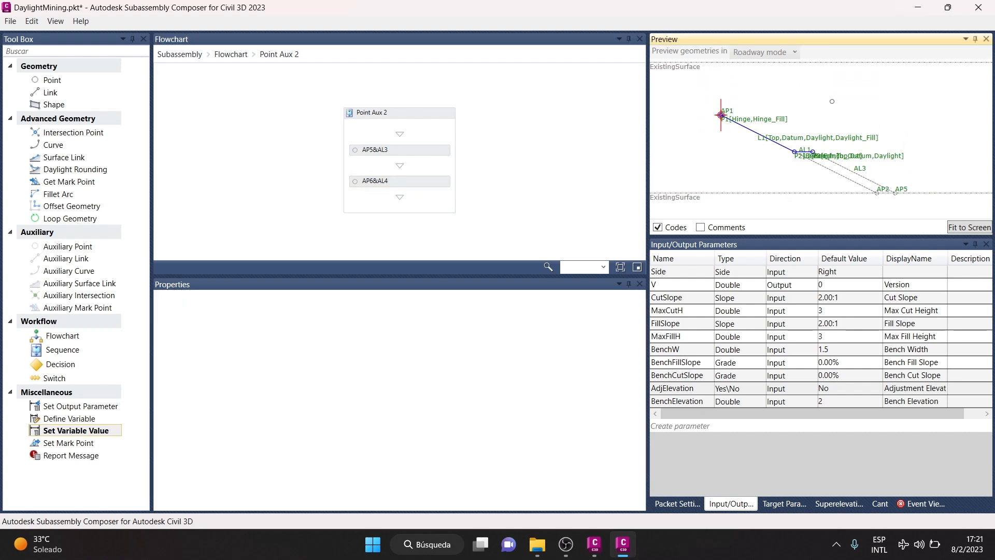
pyautogui.moveTo(832, 100); pyautogui.dragTo(813, 143, button='middle')
pyautogui.scroll(6, 768, 118)
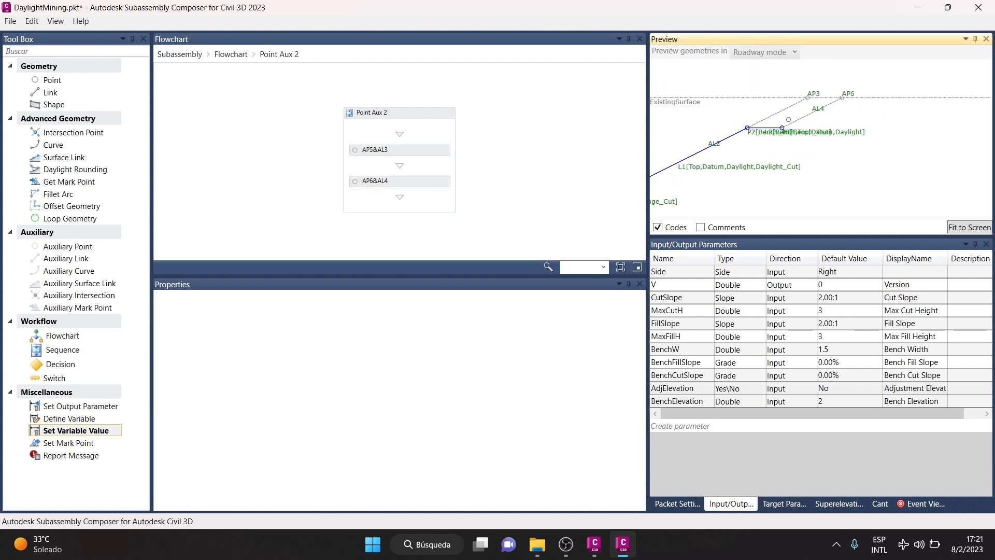
# Return to the main flowchart and connect P3&L2 of the adjusted elevation branch to the Point Aux 2 sequence
pyautogui.click(230, 54)
pyautogui.scroll(-10, 330, 93)
pyautogui.scroll(1, 417, 139)
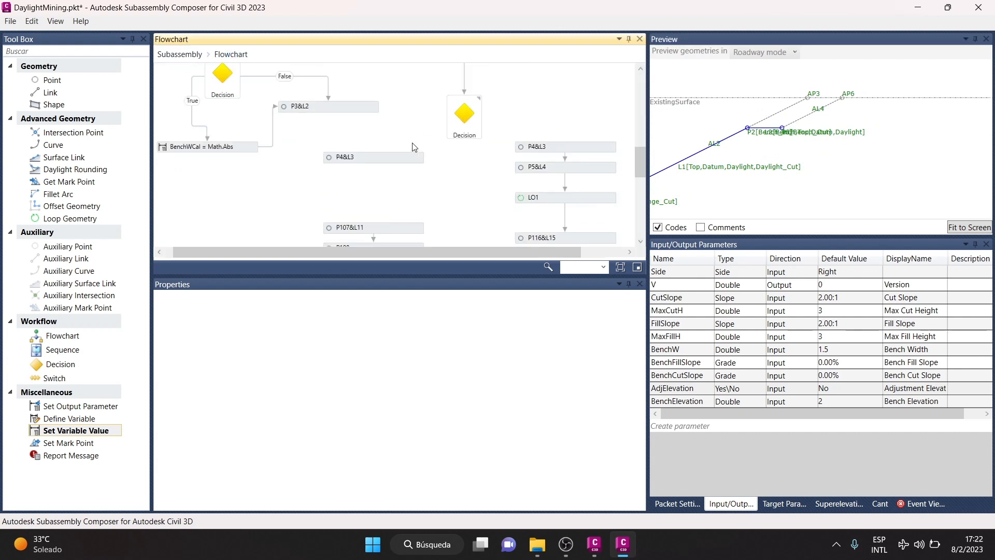
pyautogui.scroll(1, 408, 148)
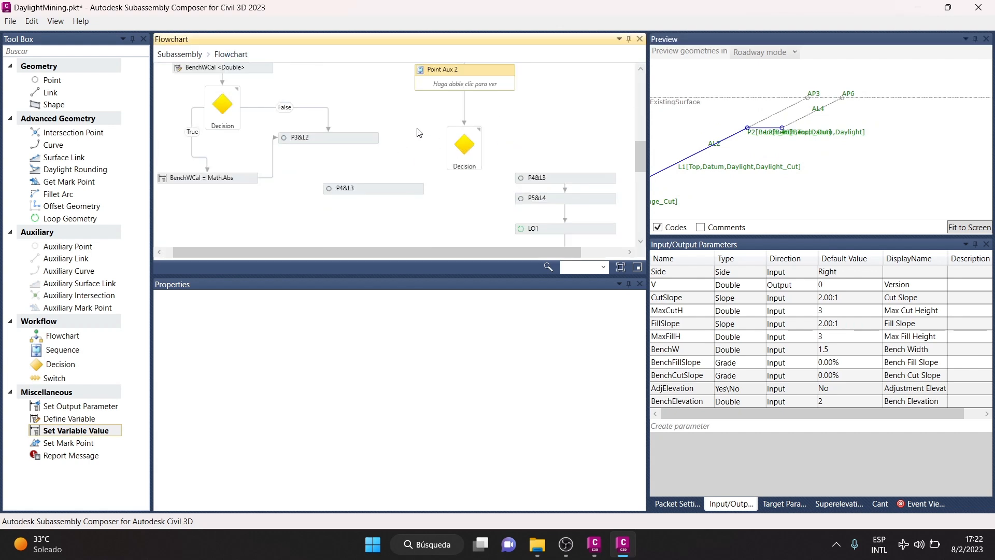
pyautogui.scroll(-1, 518, 151)
pyautogui.scroll(2, 463, 172)
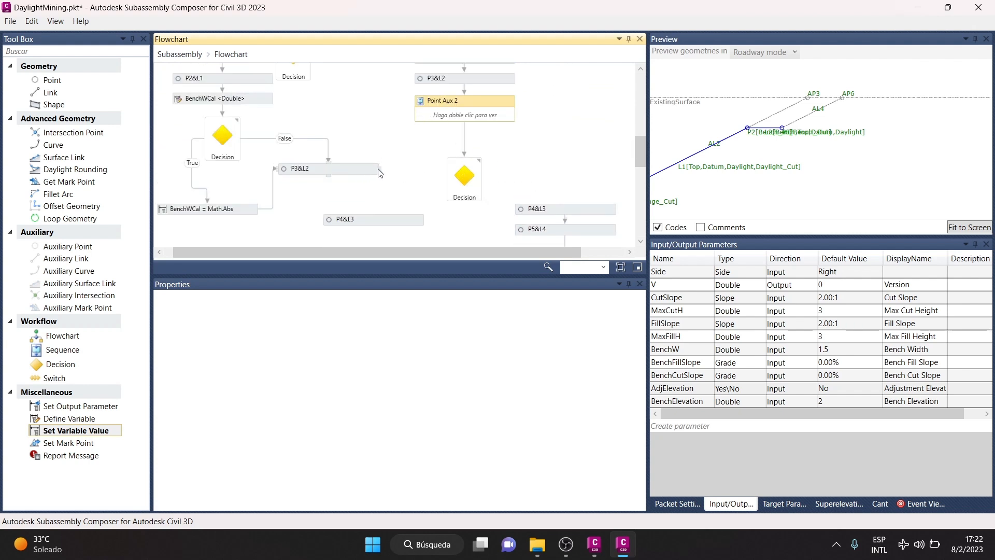
pyautogui.moveTo(378, 175); pyautogui.dragTo(415, 114)
# Trace how the adjusted and non-adjusted elevation branches feed Point Aux 2 and the decision below it
pyautogui.scroll(2, 461, 101)
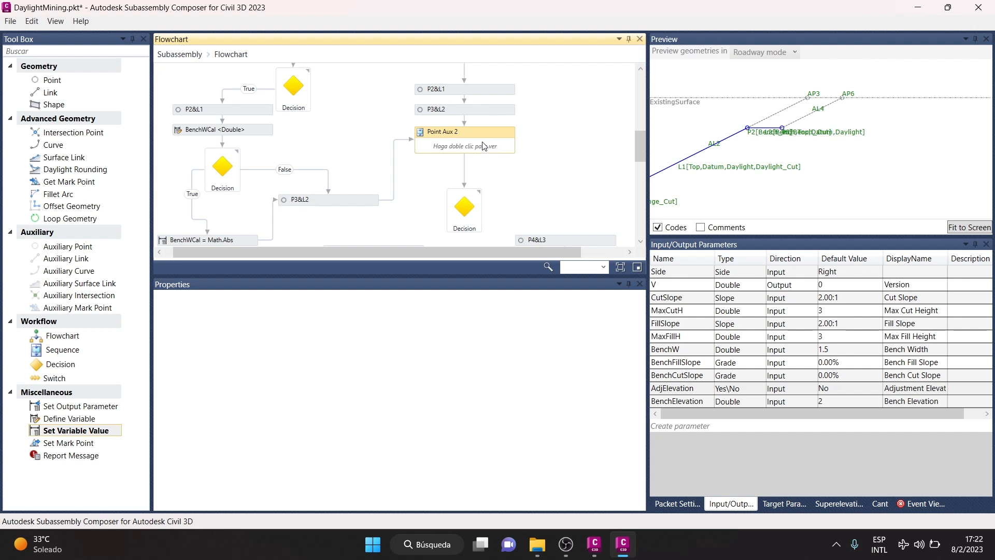
pyautogui.scroll(2, 473, 151)
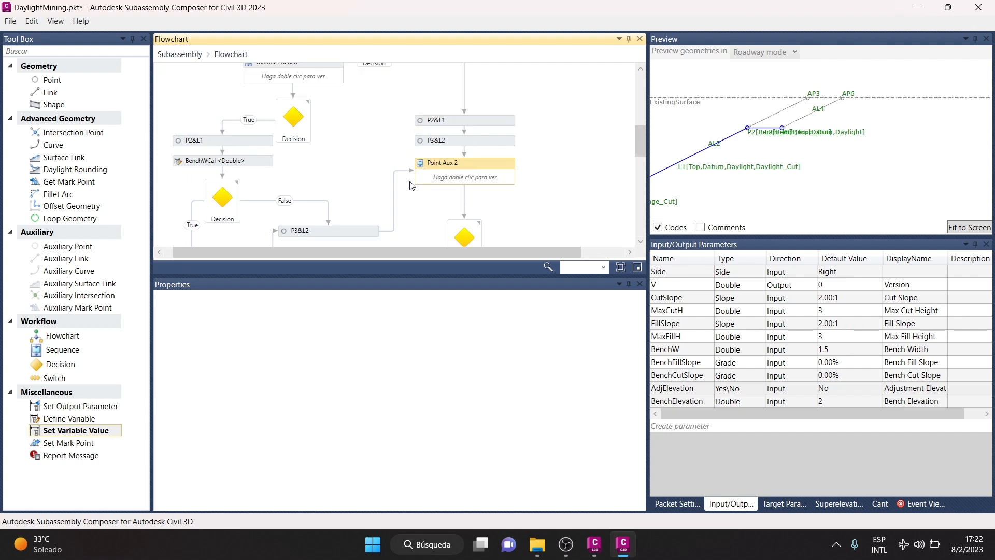
pyautogui.scroll(2, 422, 156)
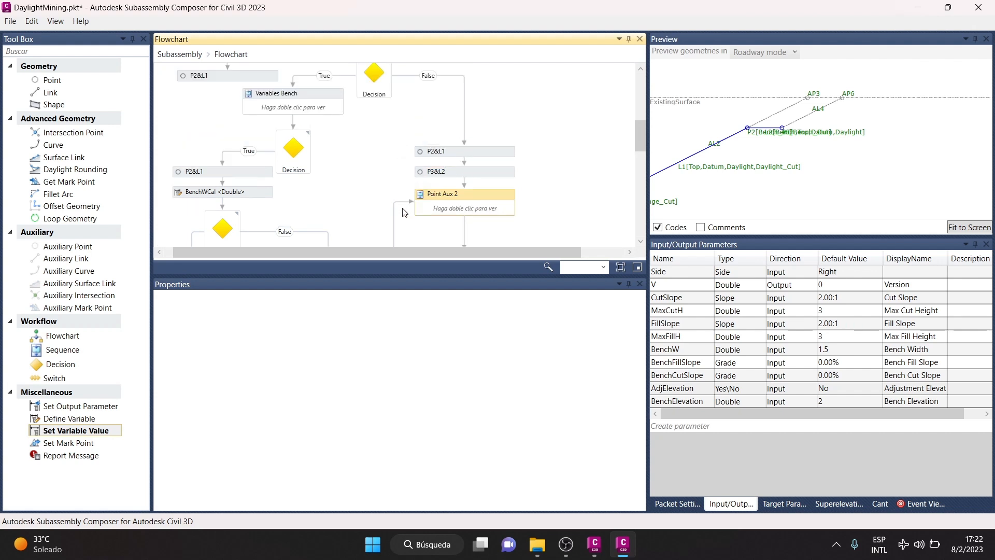
pyautogui.scroll(-6, 380, 222)
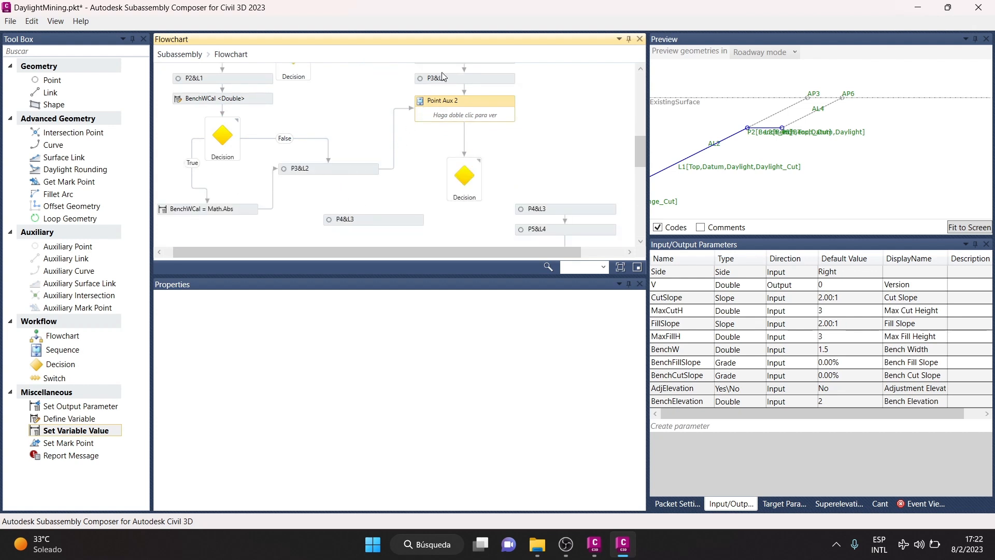
pyautogui.scroll(4, 425, 114)
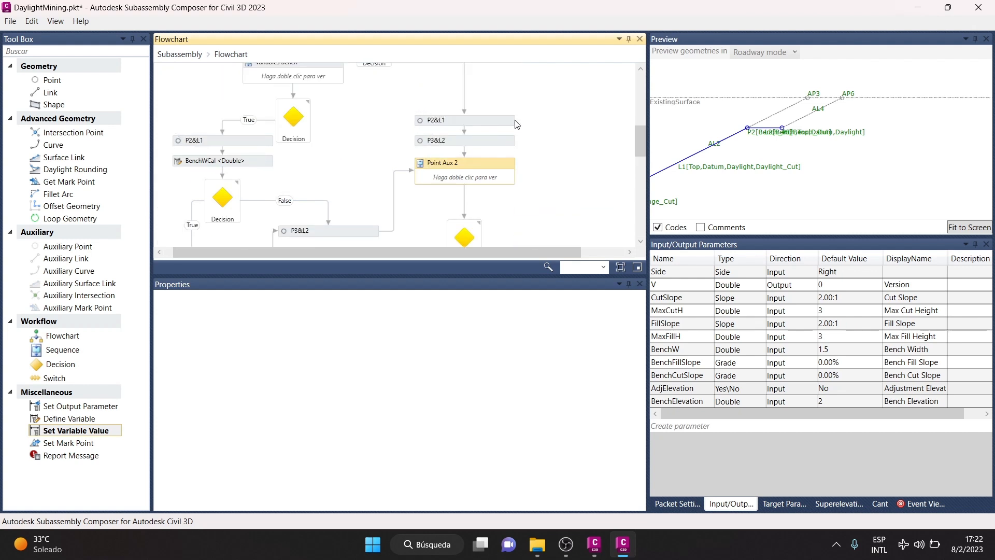
pyautogui.scroll(-4, 346, 172)
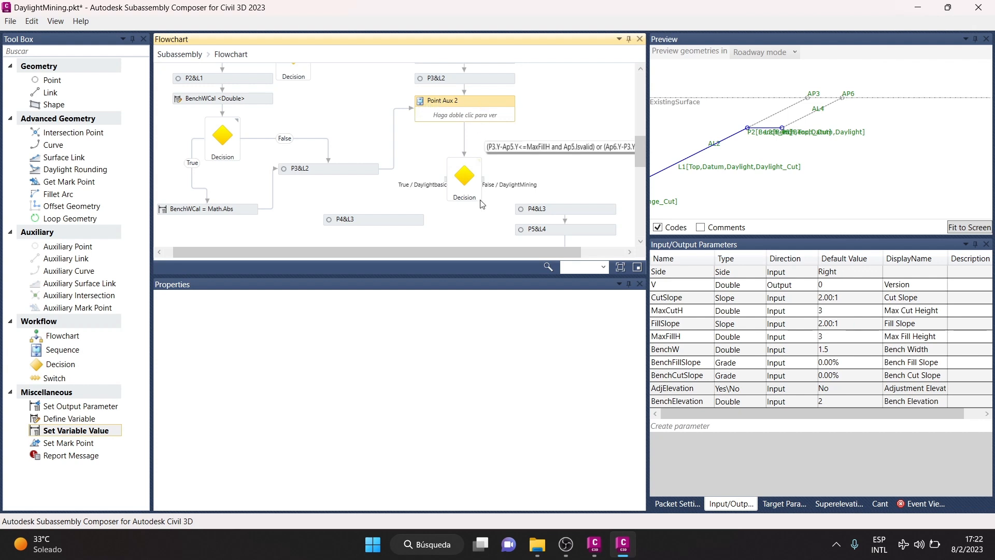
pyautogui.scroll(3, 475, 124)
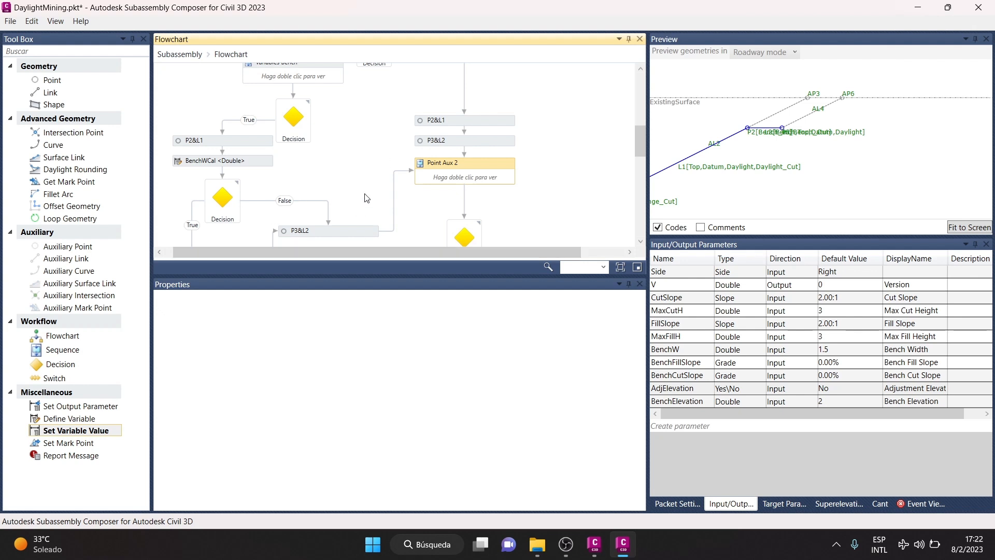
pyautogui.scroll(-4, 340, 208)
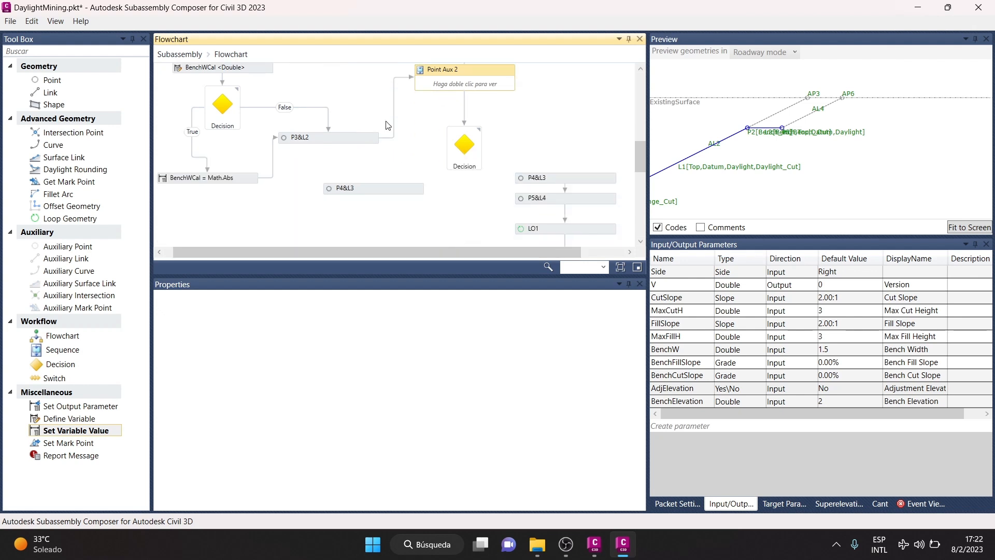
# Inspect the true and false labels of the decision below Point Aux 2 and the unconnected point blocks beneath it
pyautogui.click(463, 150)
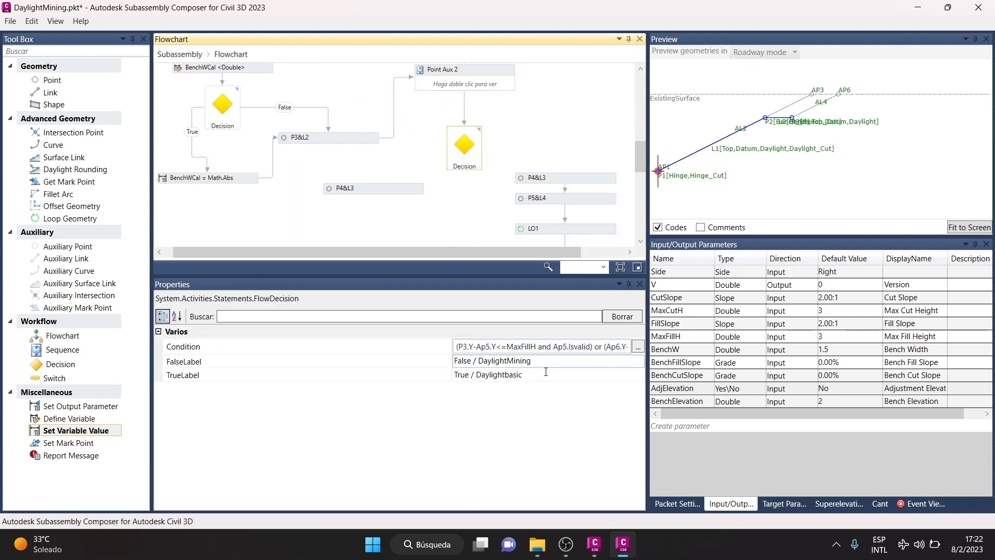
pyautogui.scroll(2, 467, 189)
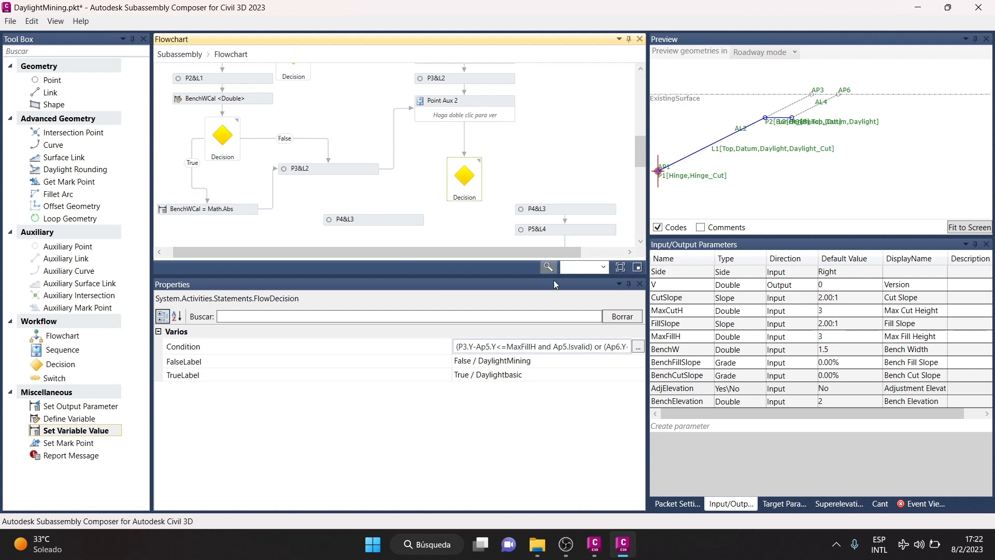
pyautogui.scroll(-2, 409, 145)
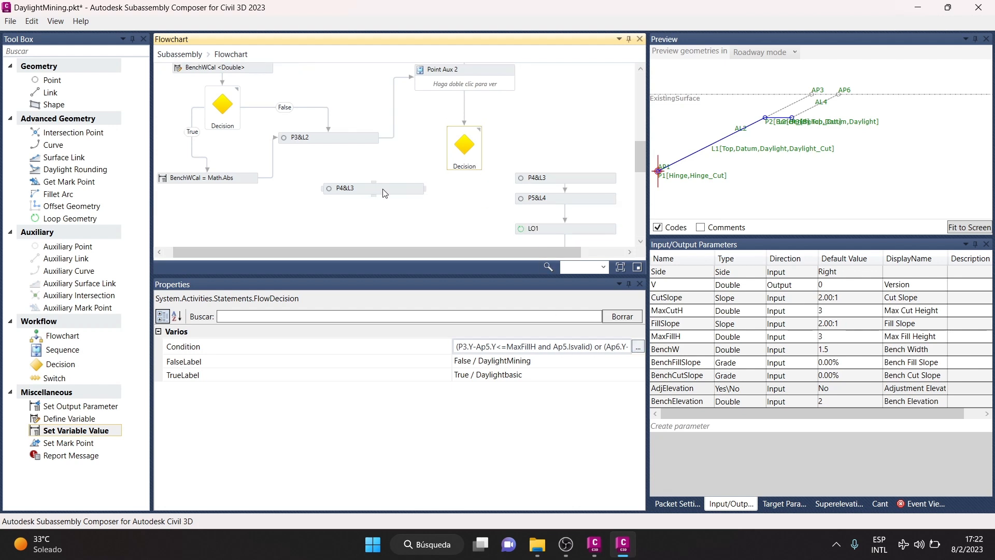
pyautogui.click(402, 193)
pyautogui.scroll(-2, 551, 164)
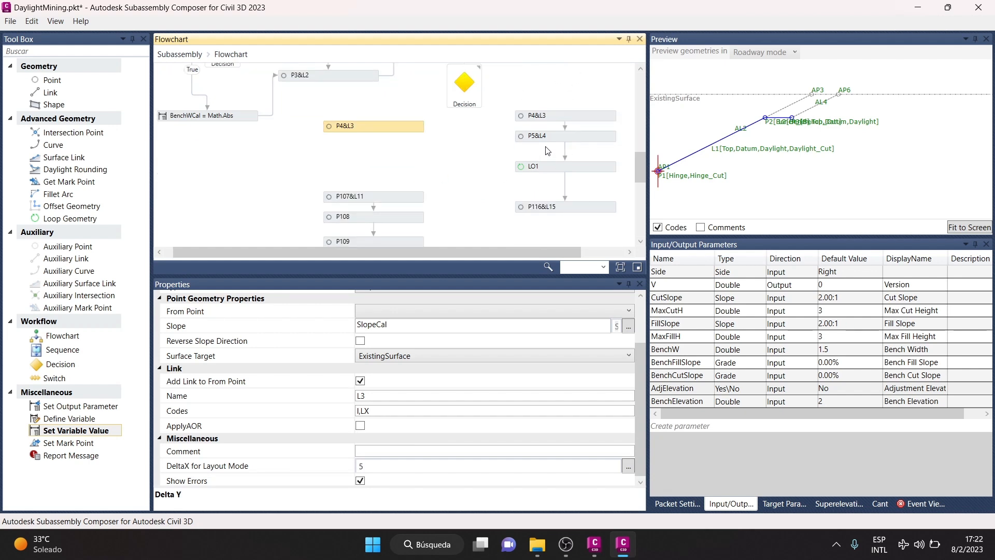
# Open the full condition expression of the decision below Point Aux 2, read both clauses and close it unchanged
pyautogui.scroll(1, 466, 124)
pyautogui.click(465, 114)
pyautogui.scroll(2, 464, 156)
pyautogui.click(633, 346)
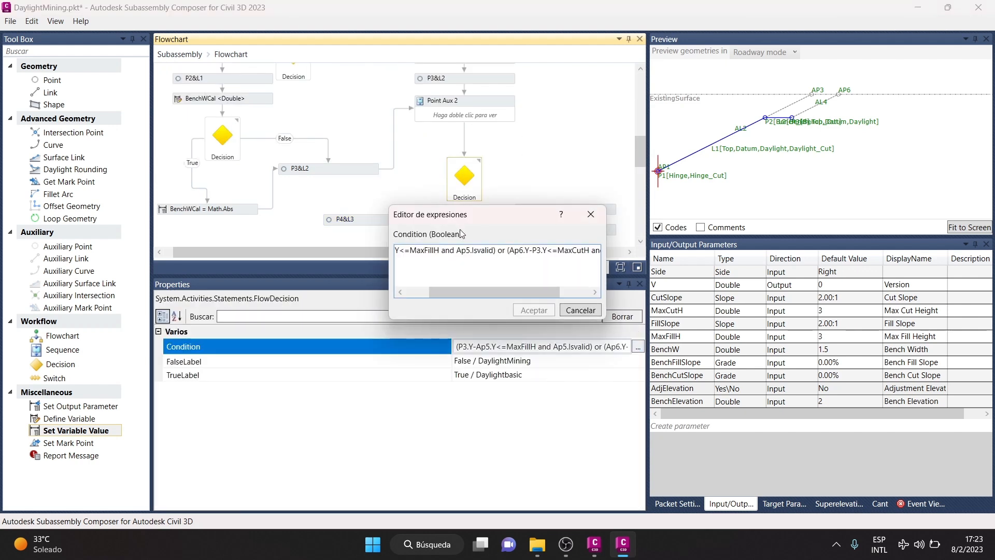
pyautogui.moveTo(462, 218); pyautogui.dragTo(422, 202)
pyautogui.moveTo(573, 308); pyautogui.dragTo(787, 307)
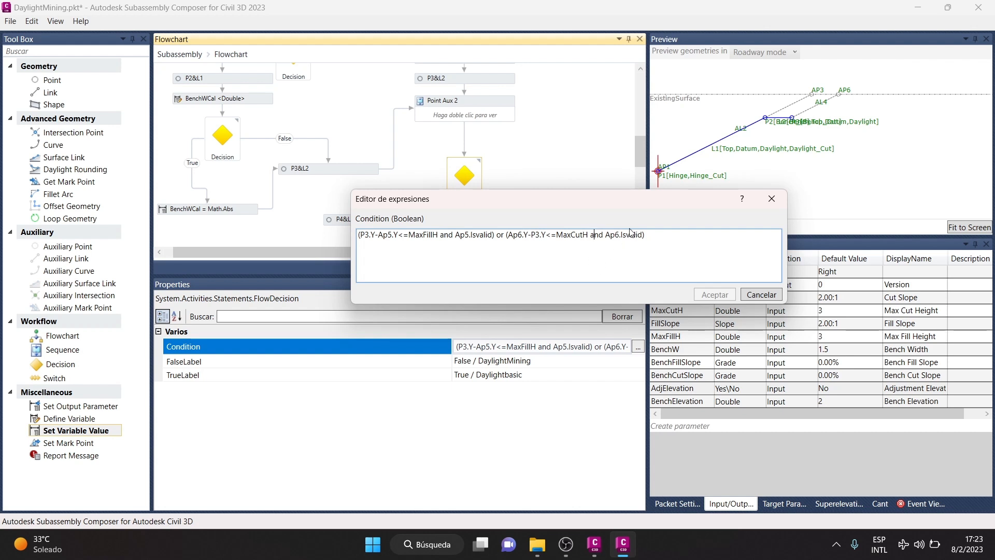
pyautogui.click(772, 199)
# Lower the existing surface in the preview below the bench to show the fill case
pyautogui.moveTo(681, 103); pyautogui.dragTo(685, 181)
pyautogui.moveTo(703, 171); pyautogui.dragTo(682, 204)
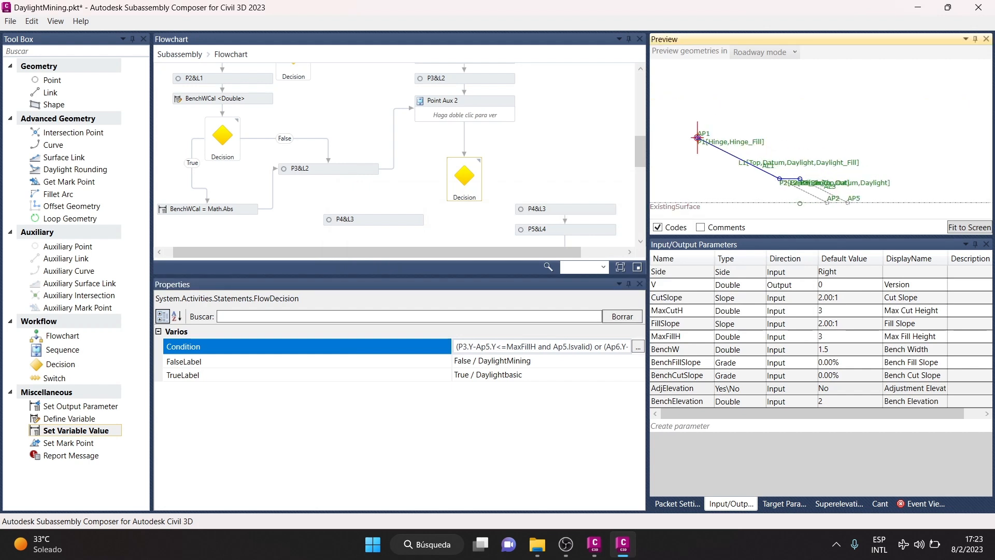
pyautogui.scroll(1, 476, 114)
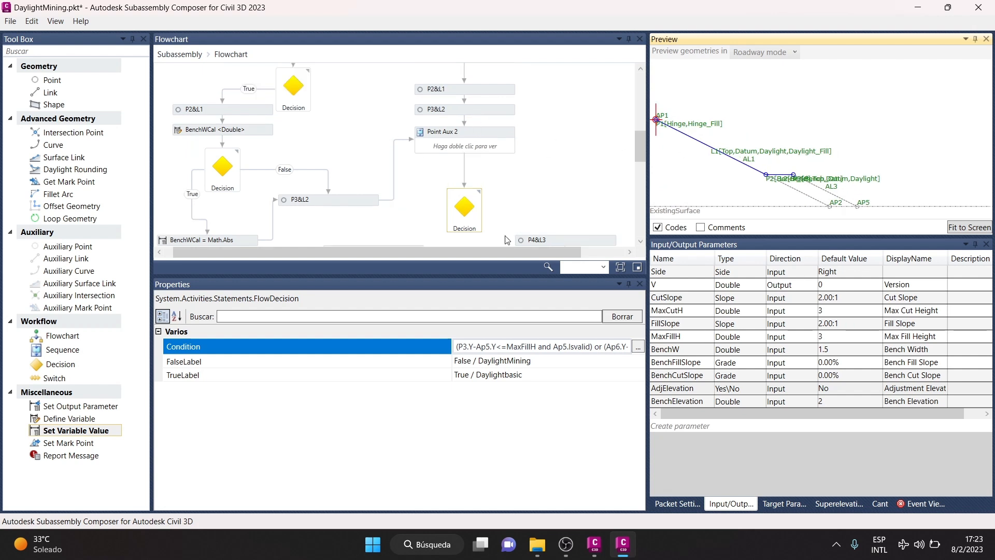
# Compare the MaxFillH clause of the decision's condition with the fill geometry in the preview
pyautogui.click(638, 346)
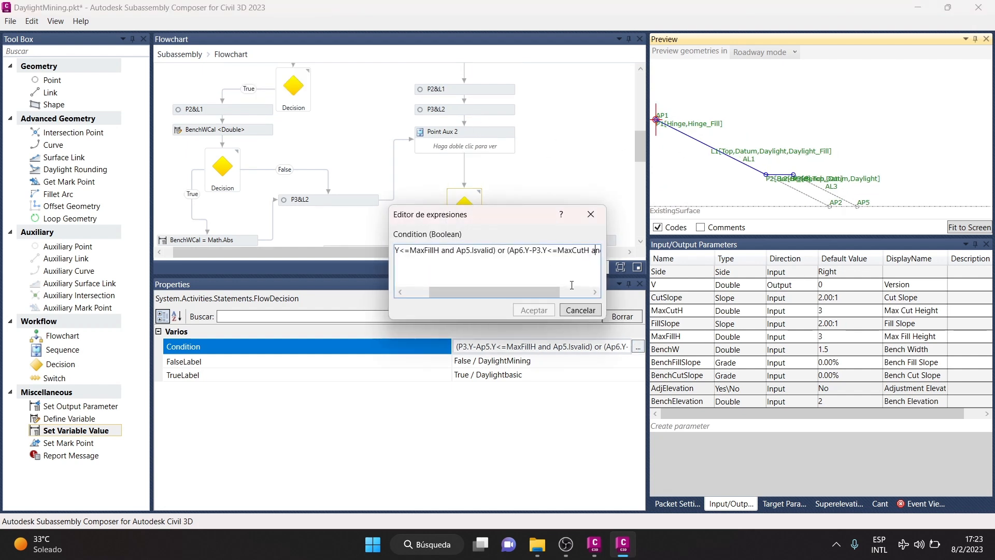
pyautogui.moveTo(612, 322); pyautogui.dragTo(865, 322)
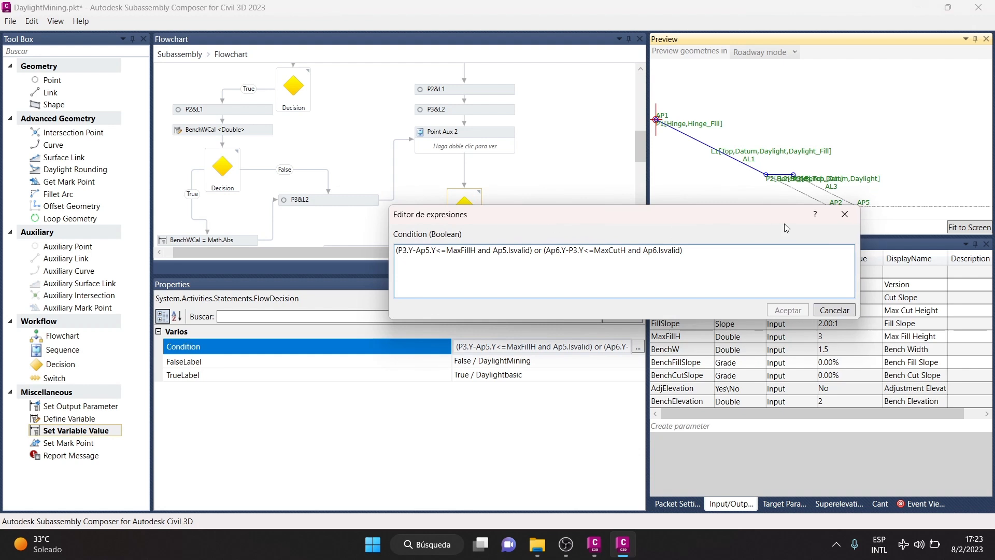
pyautogui.moveTo(746, 212); pyautogui.dragTo(624, 249)
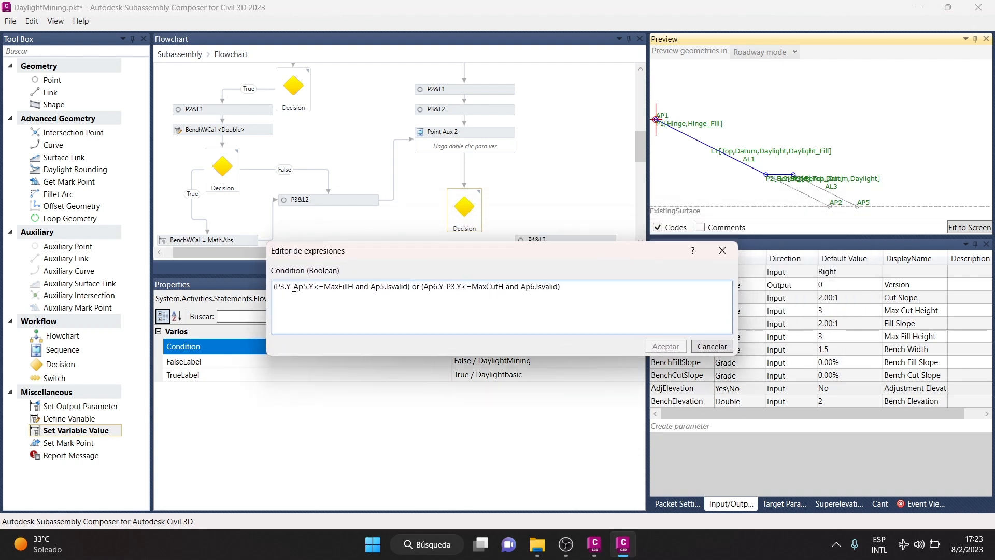
pyautogui.click(806, 163)
pyautogui.click(722, 250)
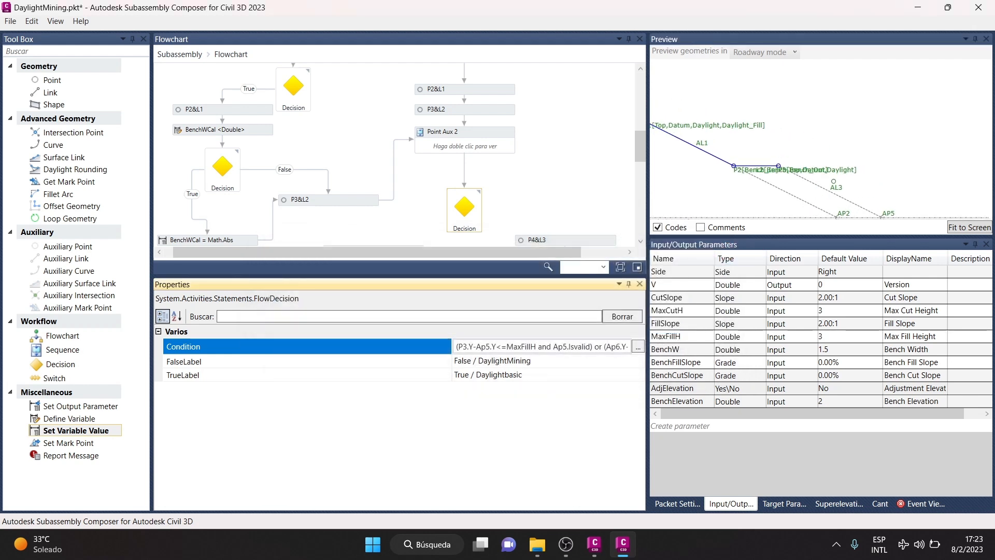
# Hide the codes in the preview and check the decision's condition against the P3 and AL3 geometry
pyautogui.click(657, 227)
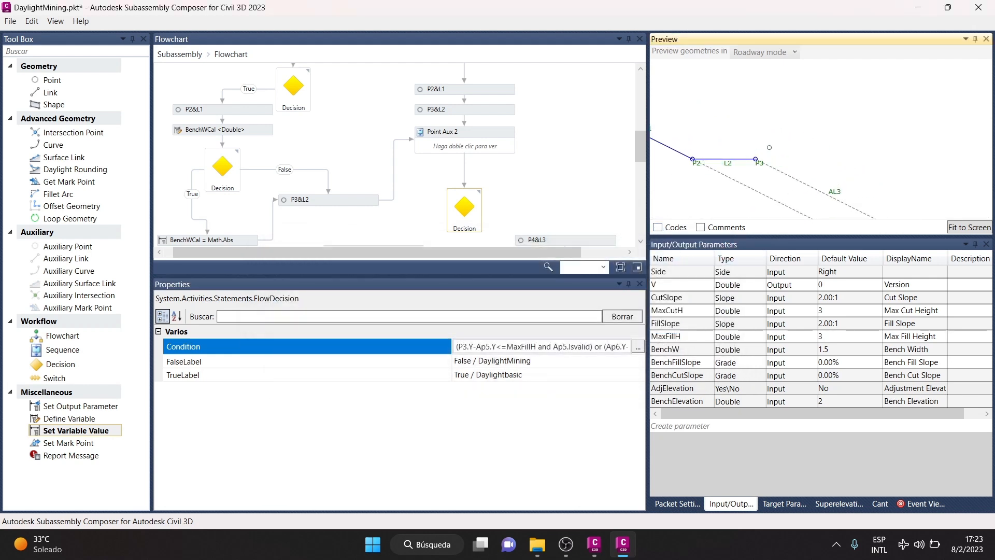
pyautogui.click(468, 212)
pyautogui.click(638, 346)
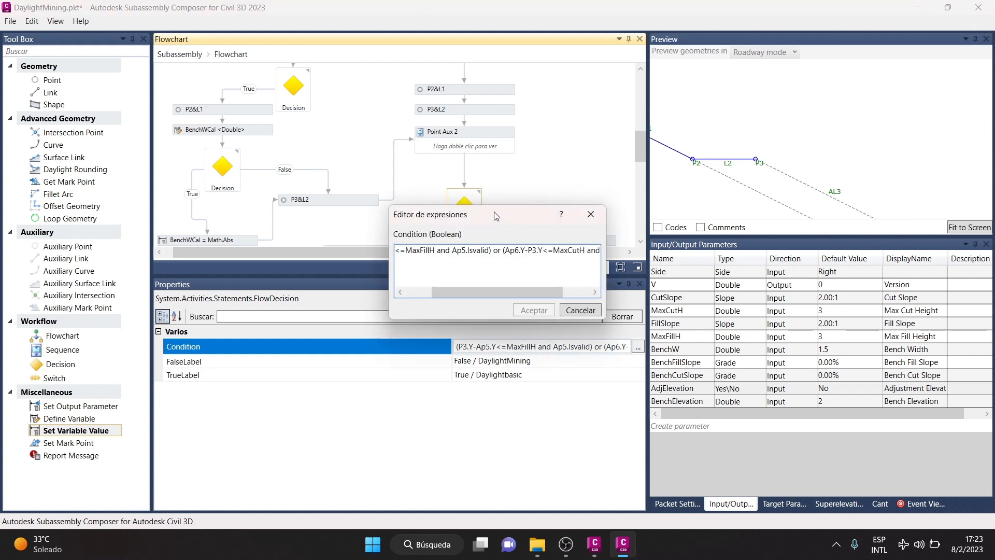
pyautogui.moveTo(496, 216); pyautogui.dragTo(259, 178)
pyautogui.moveTo(368, 281); pyautogui.dragTo(717, 281)
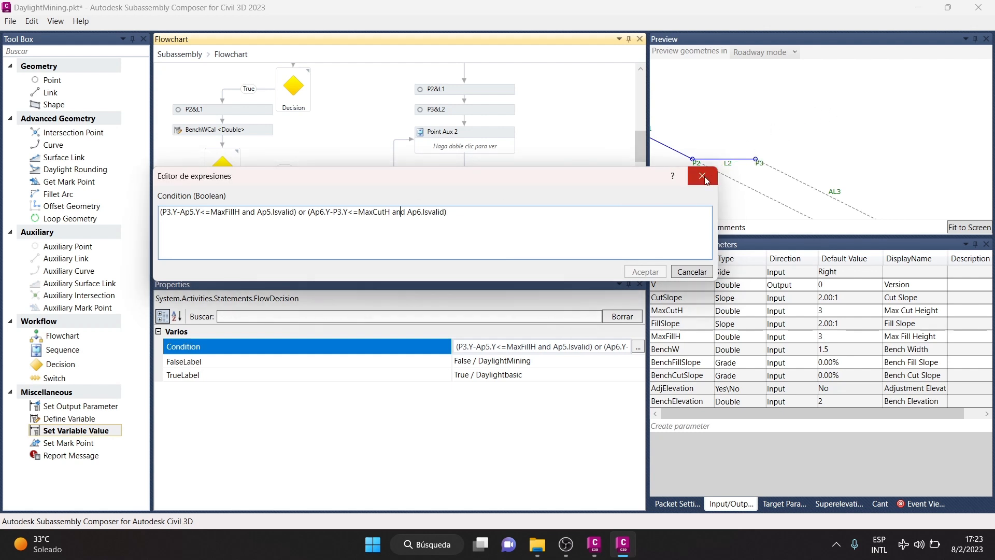
pyautogui.press('Escape')
# Review the decision's condition again with P3, AP5 and the existing surface in view, leaving the expression unchanged
pyautogui.scroll(-2, 800, 117)
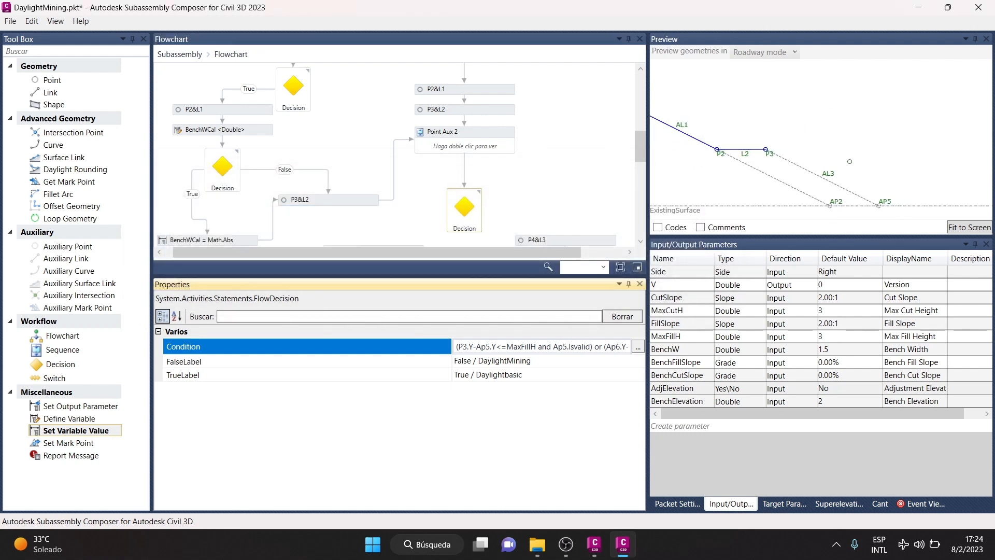
pyautogui.click(466, 204)
pyautogui.click(638, 346)
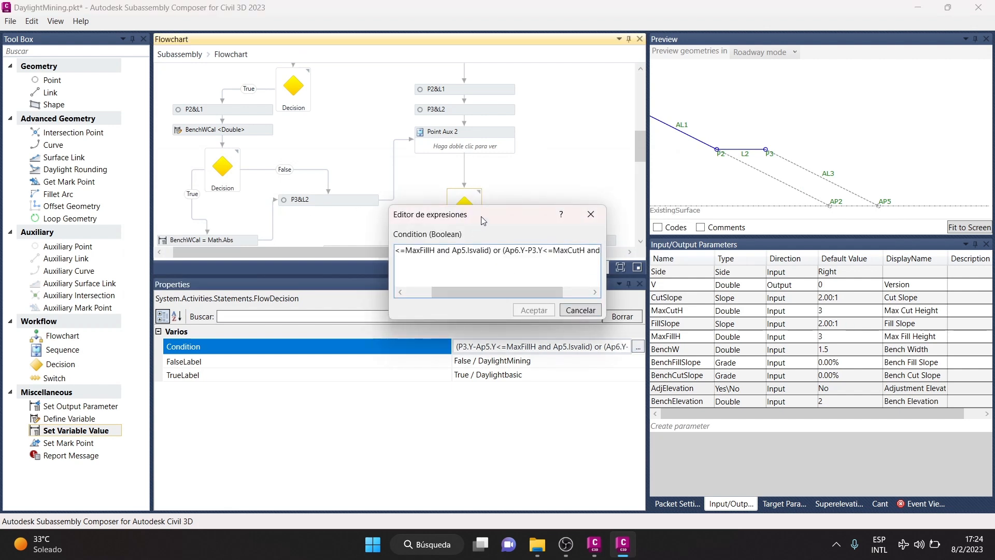
pyautogui.moveTo(481, 217); pyautogui.dragTo(232, 196)
pyautogui.moveTo(356, 299); pyautogui.dragTo(658, 335)
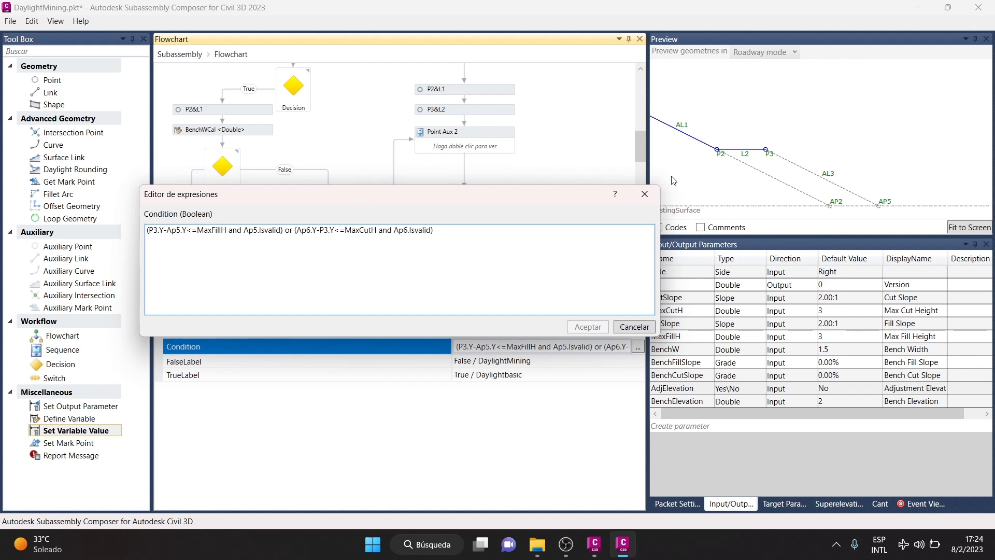
pyautogui.click(656, 196)
# Connect the decision's True / Daylightbasic branch to the separate P4&L3 point and inspect that point's number, codes and slope settings
pyautogui.scroll(-3, 452, 151)
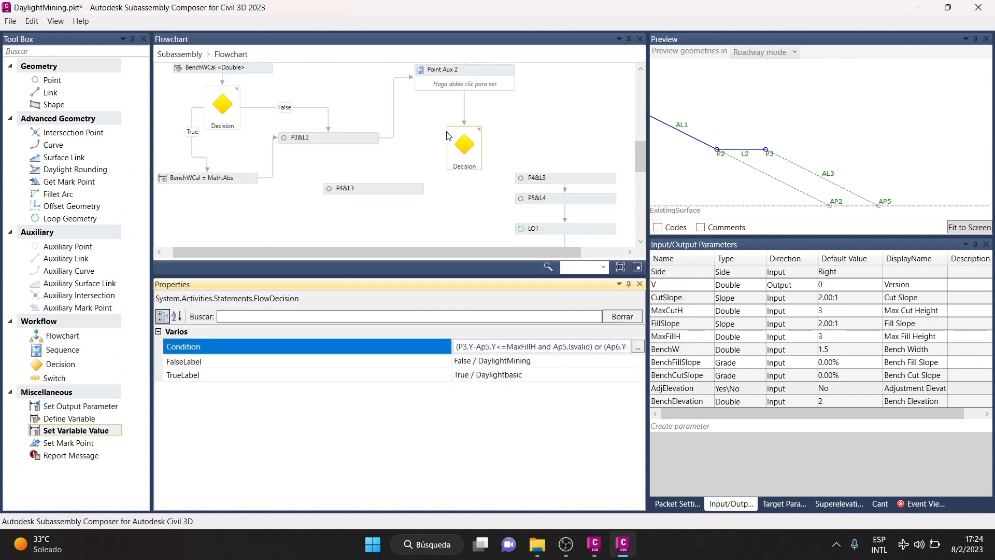
pyautogui.moveTo(447, 149); pyautogui.dragTo(372, 185)
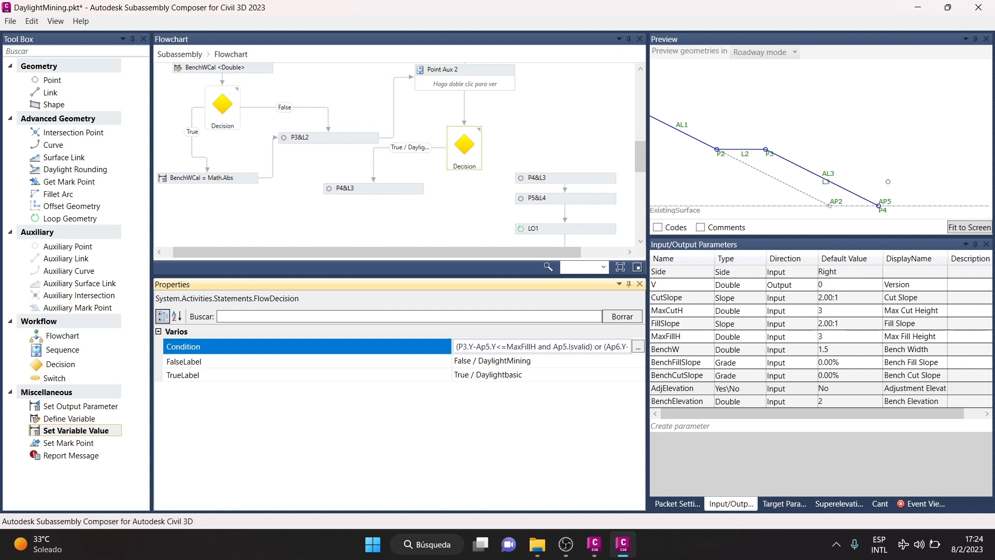
pyautogui.click(402, 194)
pyautogui.scroll(2, 393, 331)
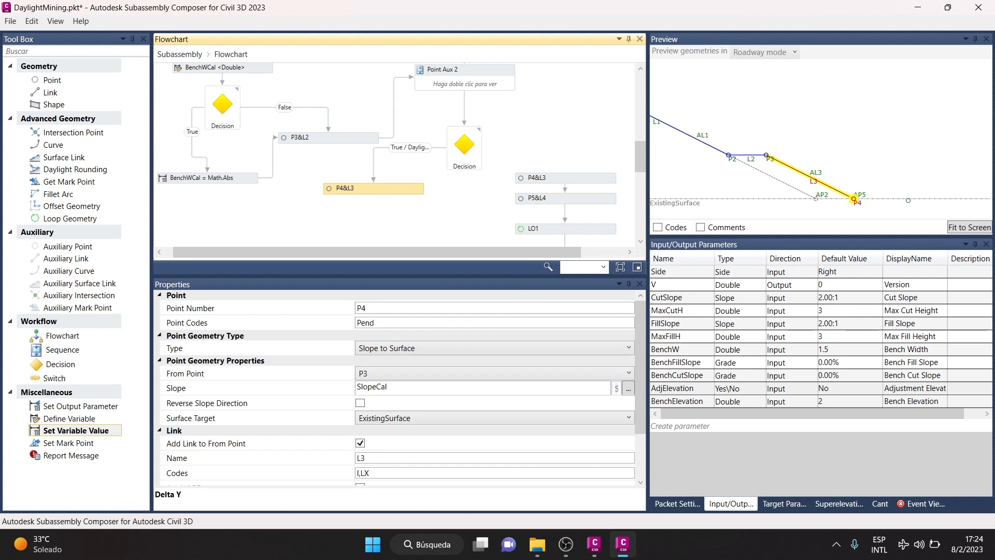
pyautogui.click(378, 306)
pyautogui.doubleClick(376, 325)
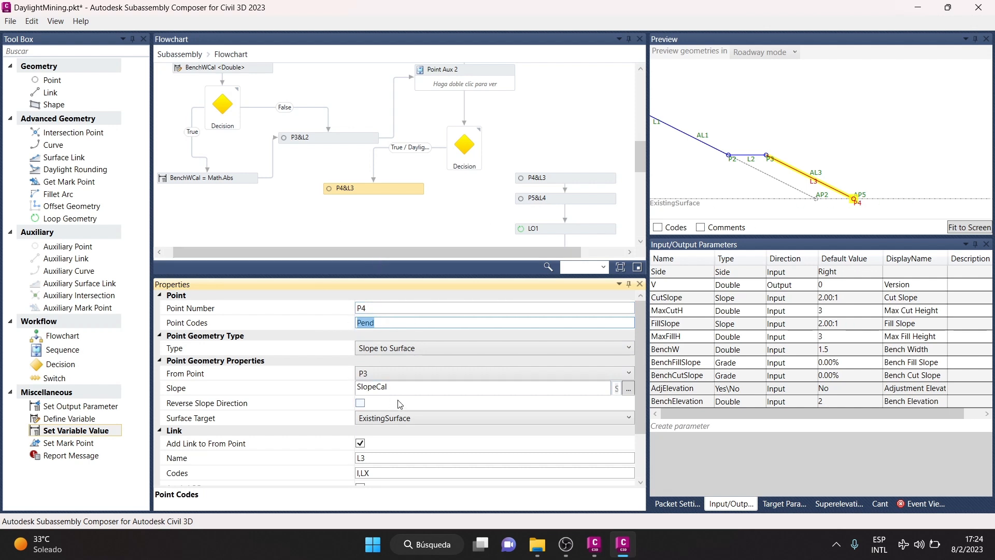
# Inspect the L3 link name and codes of the True-branch P4&L3 point
pyautogui.scroll(-2, 400, 405)
pyautogui.click(384, 410)
pyautogui.moveTo(403, 412); pyautogui.dragTo(315, 414)
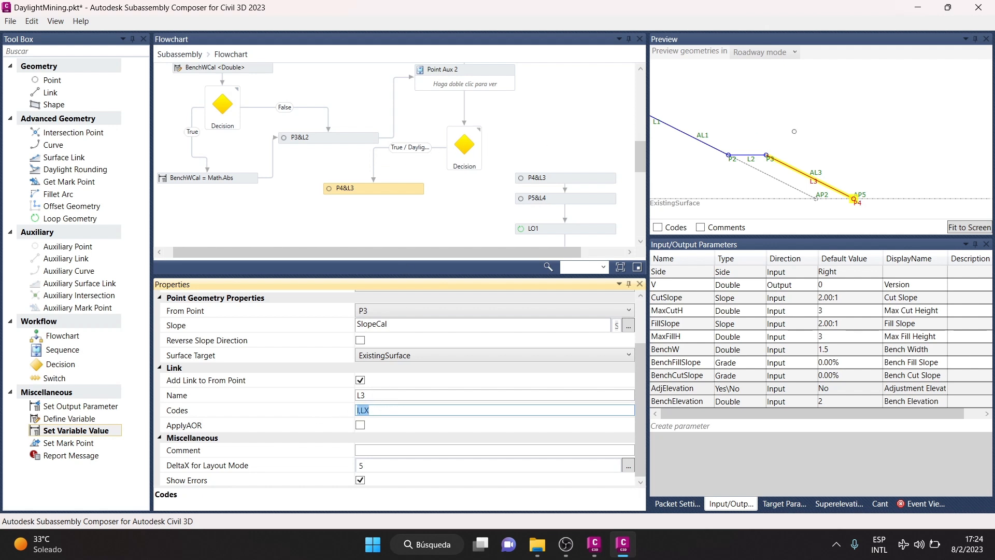
# Shift the existing surface slightly below the bench in the preview to test the True-branch P4&L3 daylight in fill
pyautogui.scroll(-2, 874, 168)
pyautogui.click(693, 202)
pyautogui.moveTo(693, 203); pyautogui.dragTo(694, 207)
pyautogui.scroll(-2, 776, 103)
pyautogui.scroll(-1, 725, 136)
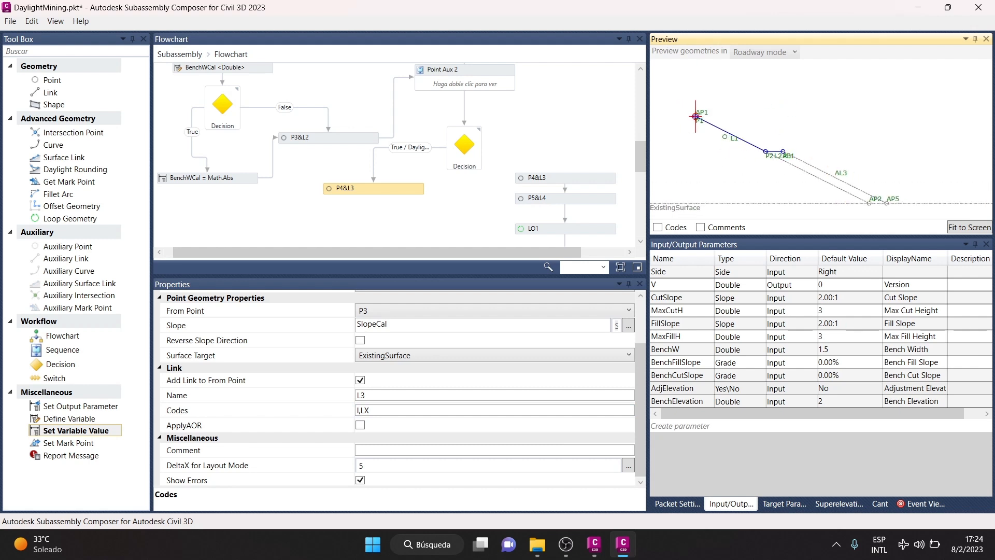
pyautogui.scroll(1, 839, 184)
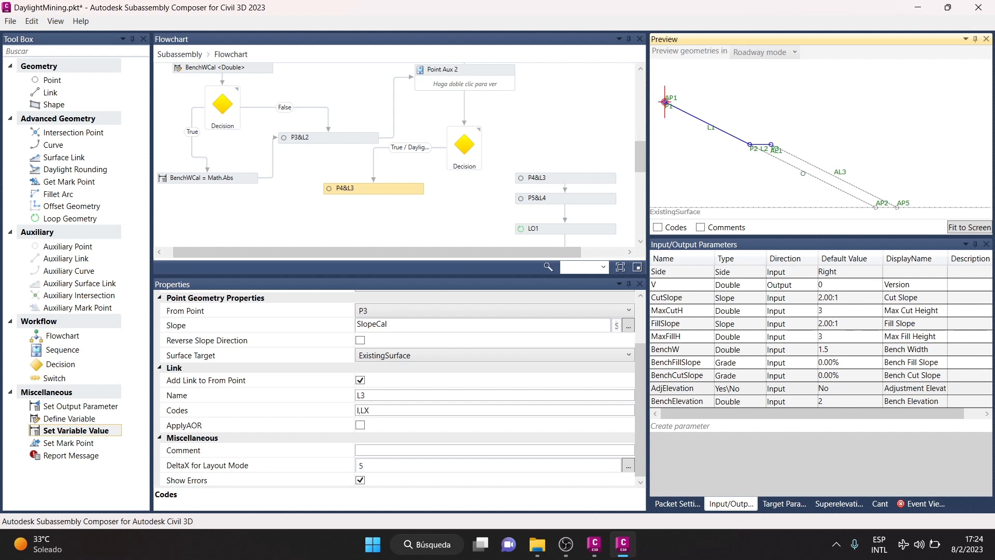
pyautogui.moveTo(721, 214); pyautogui.dragTo(686, 203)
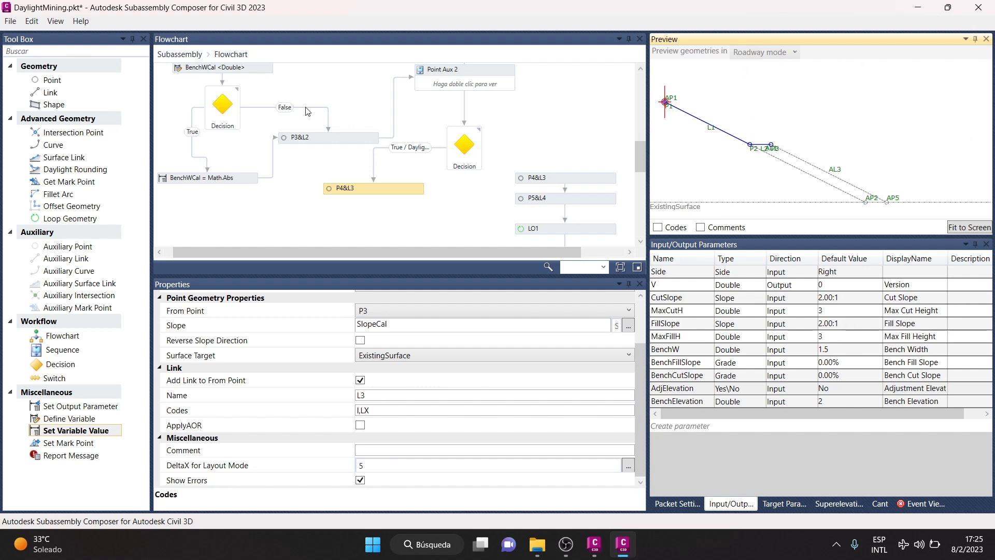
pyautogui.scroll(1, 607, 119)
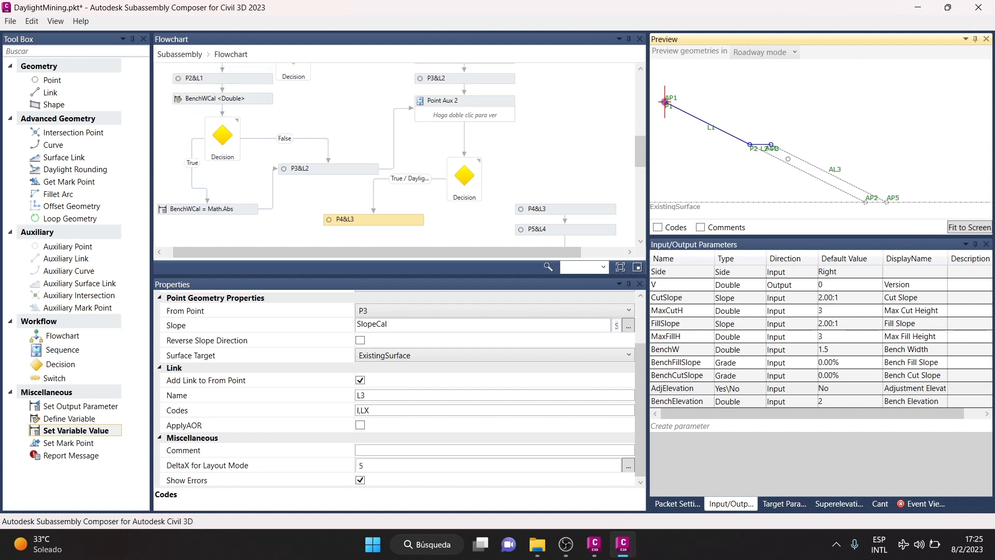
# Move the existing surface above P1 in the preview and examine the True-branch P4&L3 daylight in cut at different surface heights
pyautogui.scroll(-2, 904, 185)
pyautogui.moveTo(706, 103); pyautogui.dragTo(742, 82)
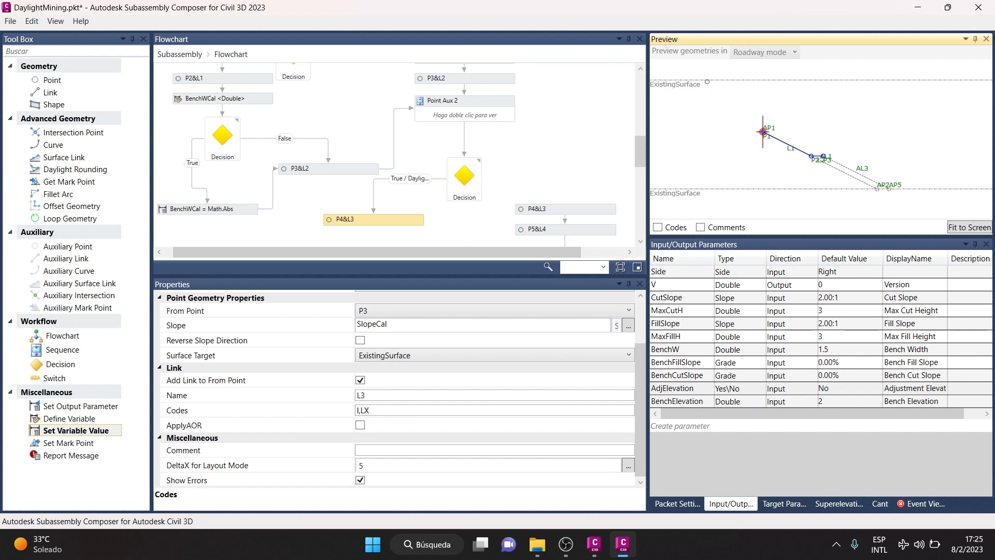
pyautogui.moveTo(684, 86); pyautogui.dragTo(702, 97)
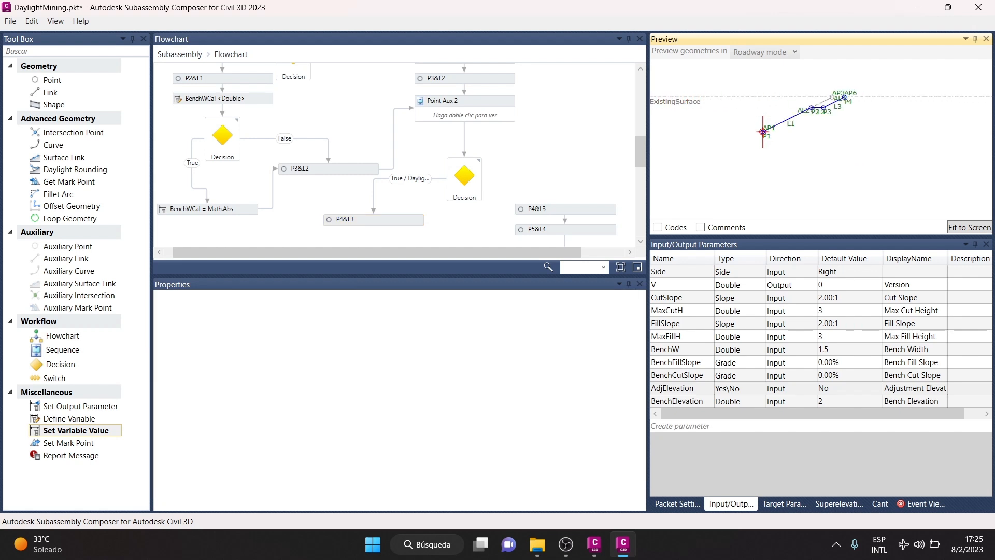
pyautogui.scroll(4, 846, 107)
pyautogui.scroll(1, 786, 102)
pyautogui.scroll(3, 835, 92)
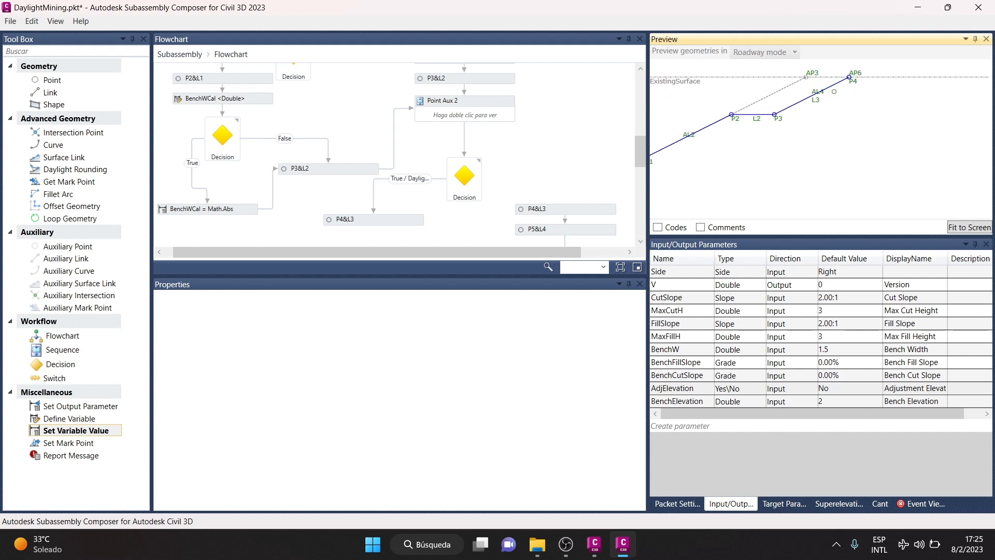
pyautogui.click(395, 223)
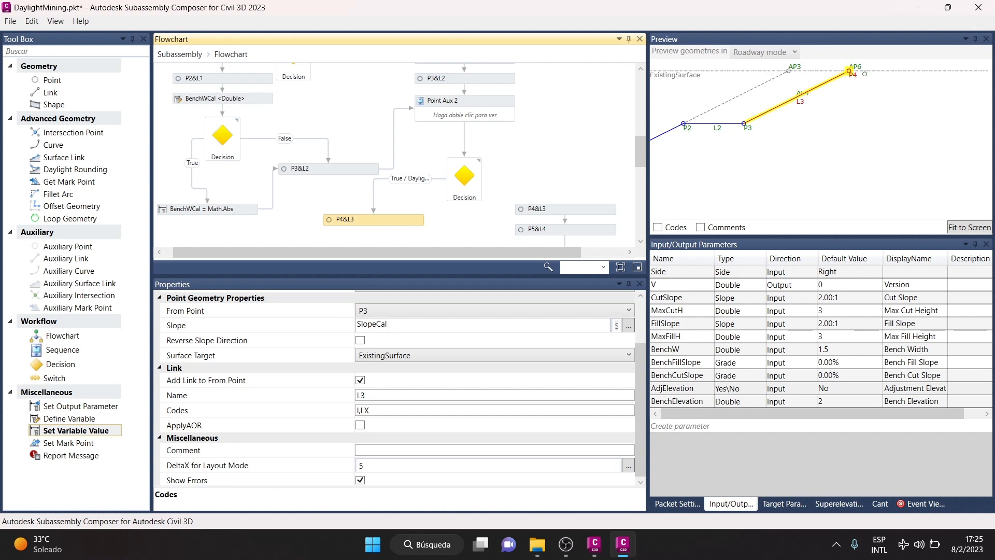
pyautogui.scroll(-6, 982, 141)
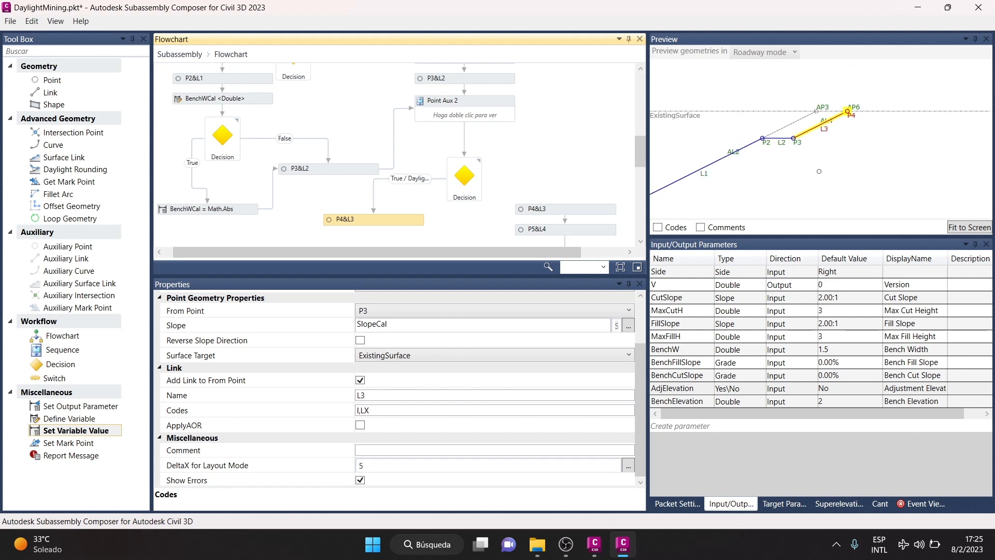
pyautogui.moveTo(691, 115); pyautogui.dragTo(715, 75)
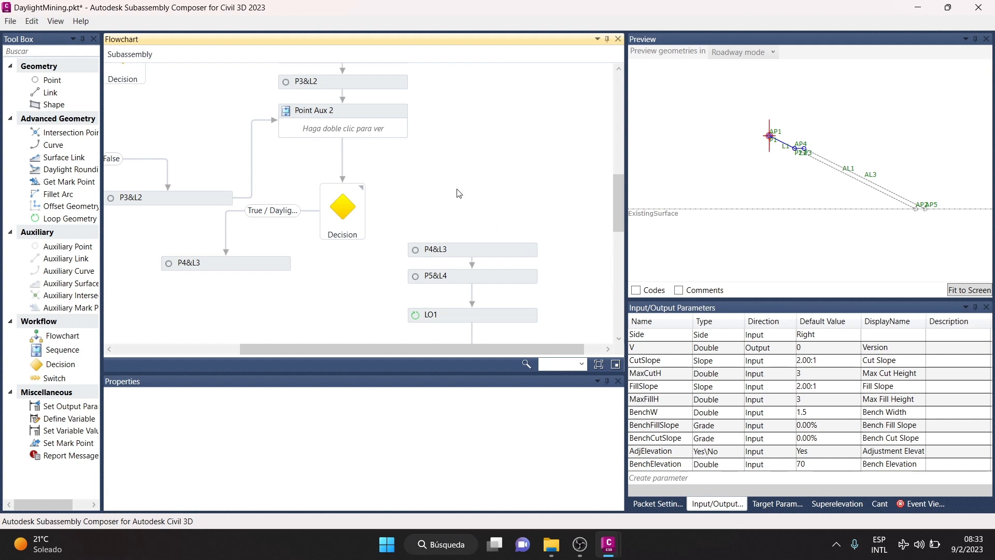
# Connect the decision's False branch to the P4&L3 point above P5&L4, and raise the existing surface above P1 to preview the cut benches
pyautogui.moveTo(366, 210); pyautogui.dragTo(475, 243)
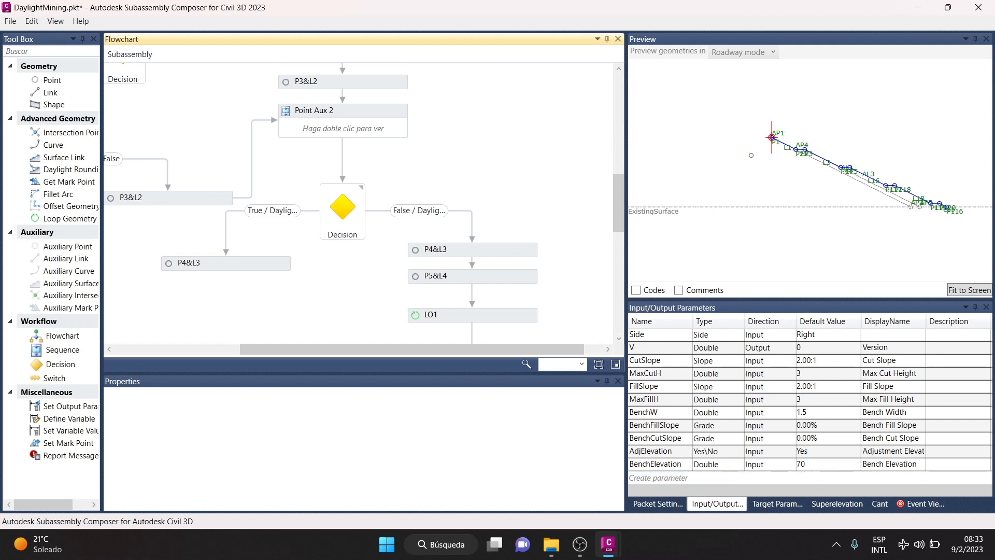
pyautogui.moveTo(783, 132); pyautogui.dragTo(726, 173)
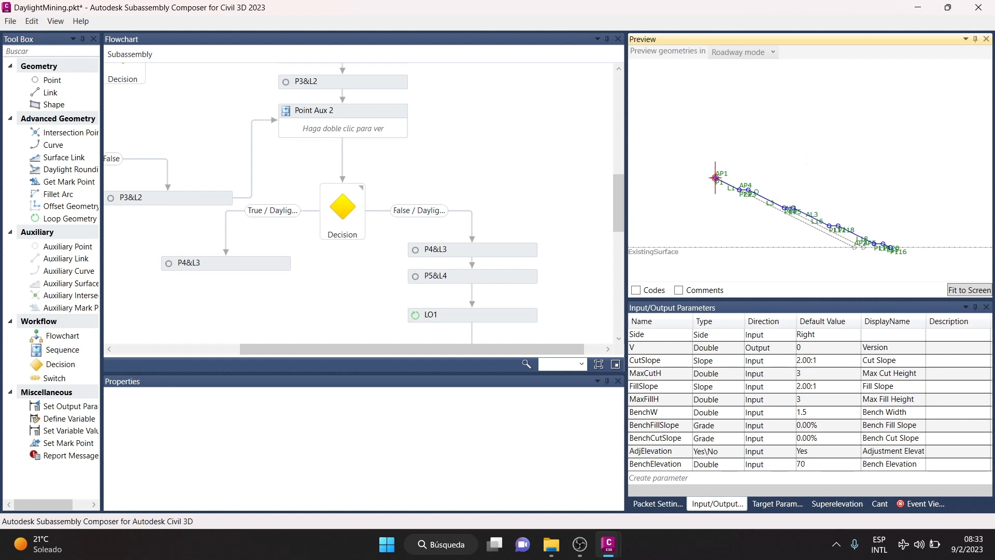
pyautogui.moveTo(657, 253); pyautogui.dragTo(701, 96)
pyautogui.scroll(4, 921, 96)
pyautogui.moveTo(723, 219); pyautogui.dragTo(808, 200, button='middle')
pyautogui.scroll(-1, 728, 200)
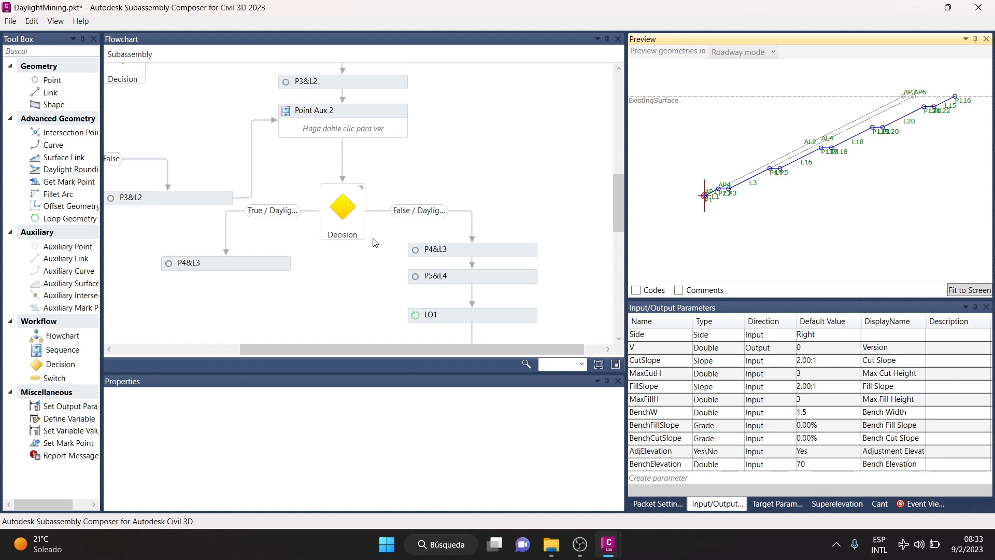
pyautogui.scroll(2, 708, 213)
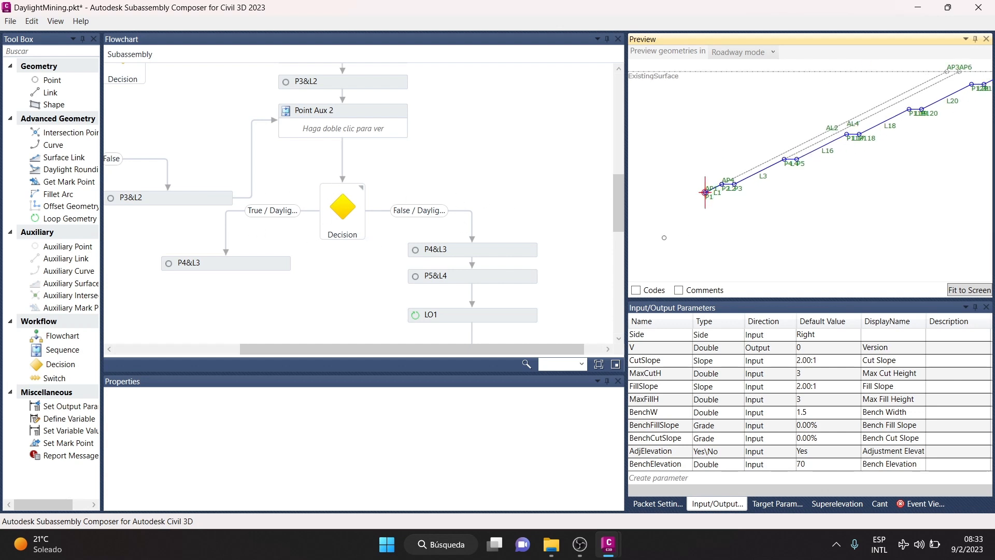
pyautogui.scroll(1, 461, 231)
# Compare the properties and preview geometry of the True-branch P4&L3 with the False branch's P4&L3 and P5&L4 points
pyautogui.scroll(-2, 408, 247)
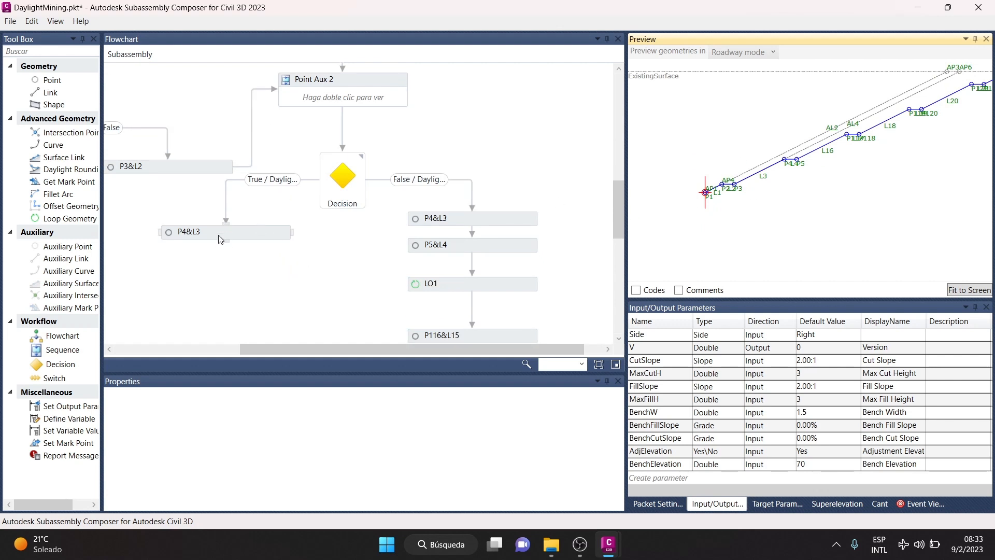
pyautogui.click(253, 236)
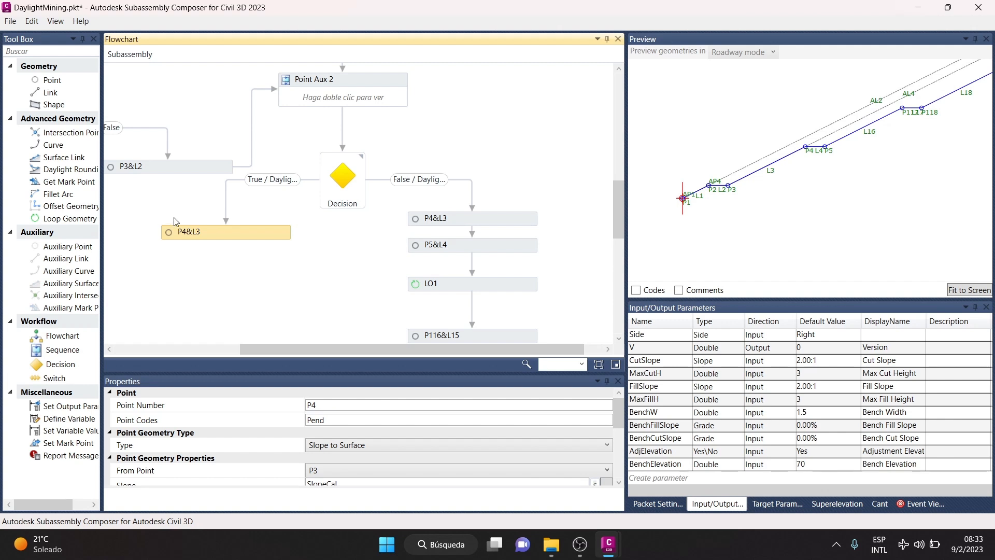
pyautogui.scroll(2, 789, 190)
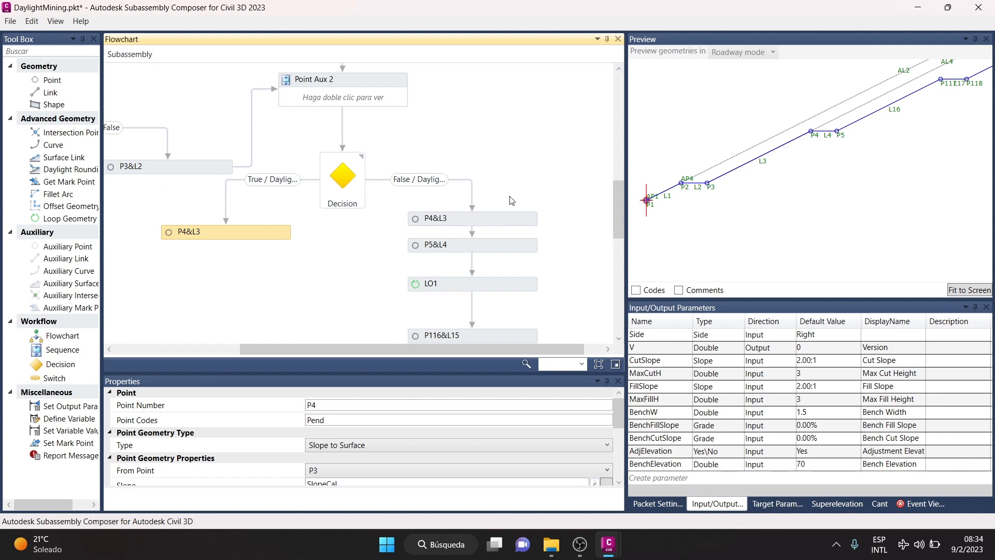
pyautogui.click(502, 217)
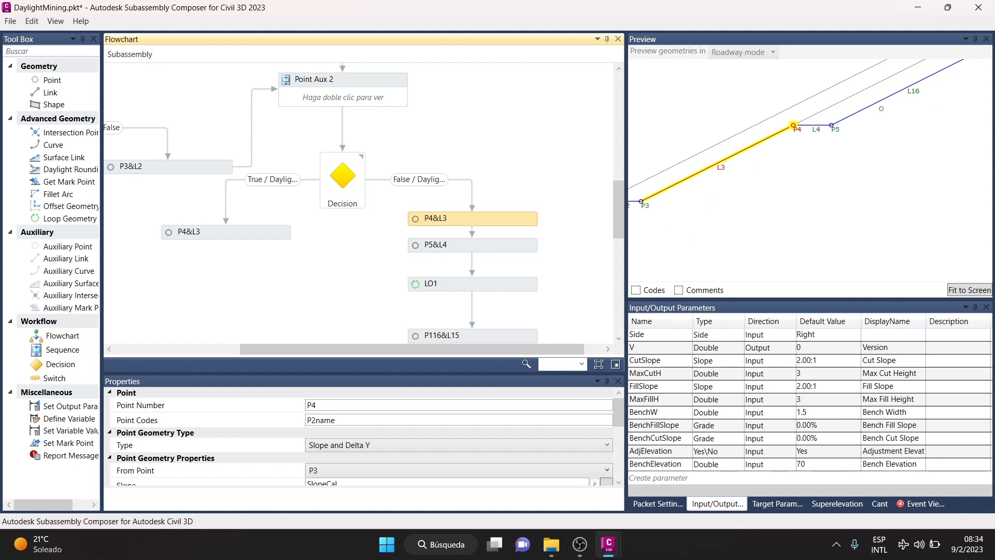
pyautogui.click(473, 240)
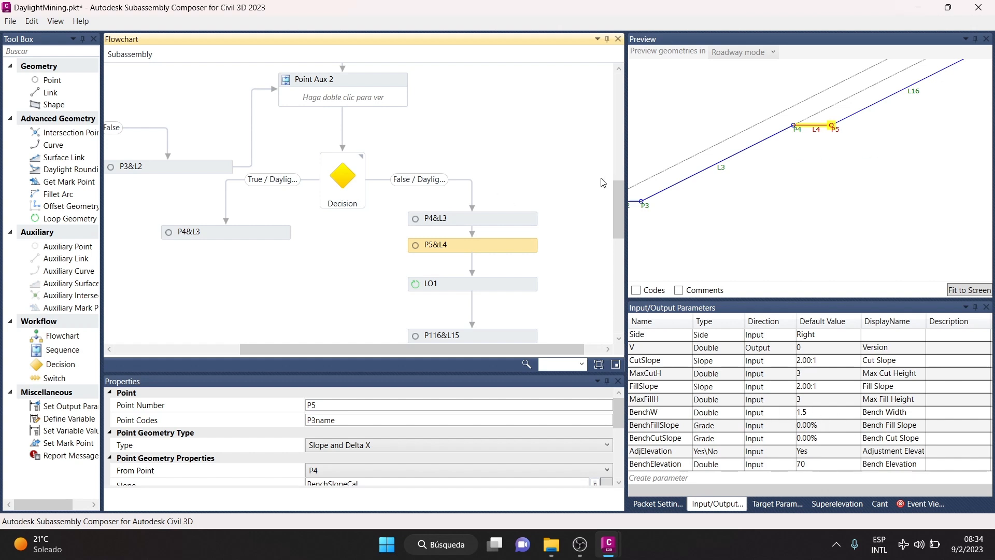
pyautogui.scroll(-1, 331, 240)
pyautogui.scroll(-5, 747, 247)
pyautogui.moveTo(889, 174); pyautogui.dragTo(745, 202, button='middle')
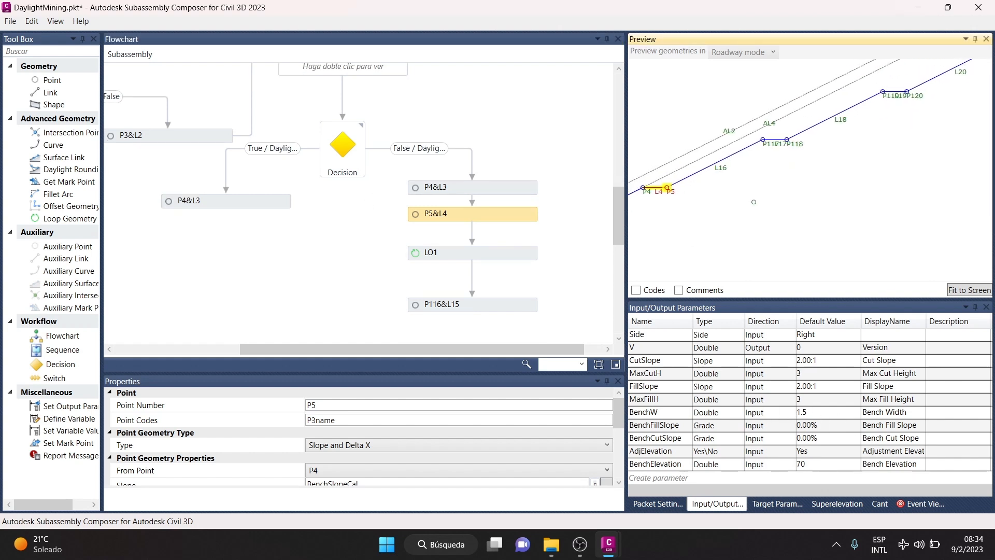
# Examine the LO1 loop's repetition, source links and surface target against the repeated benches in the preview
pyautogui.click(502, 256)
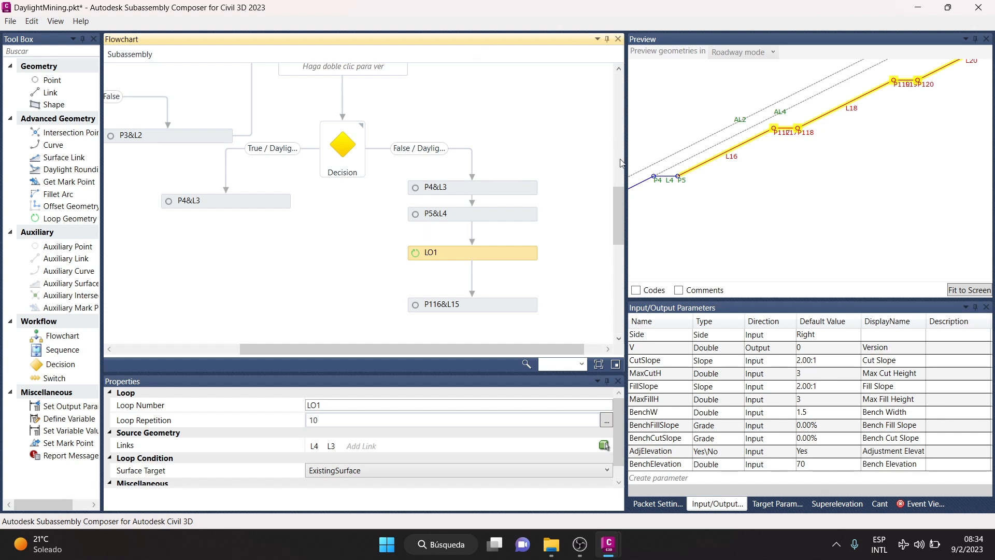
pyautogui.scroll(-2, 829, 122)
pyautogui.scroll(1, 829, 122)
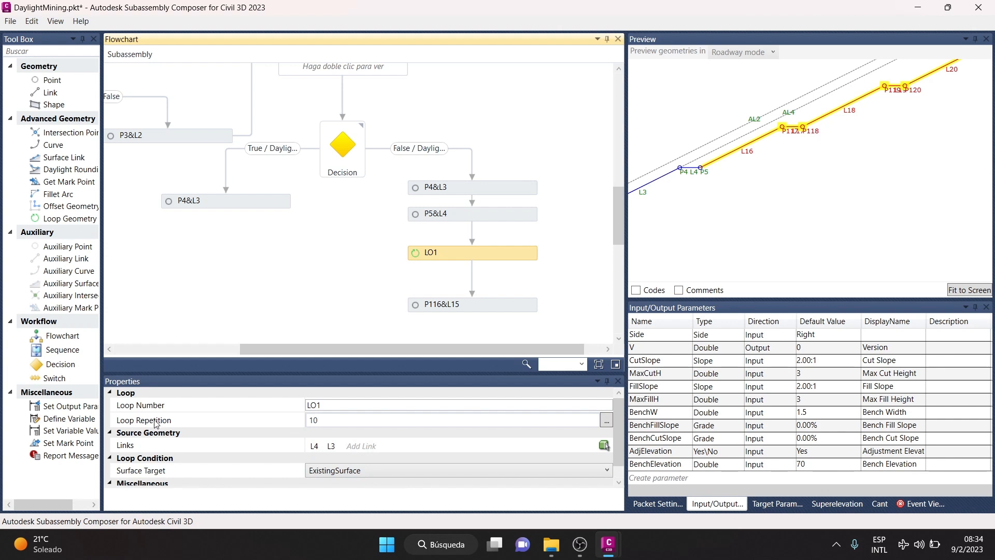
pyautogui.click(337, 419)
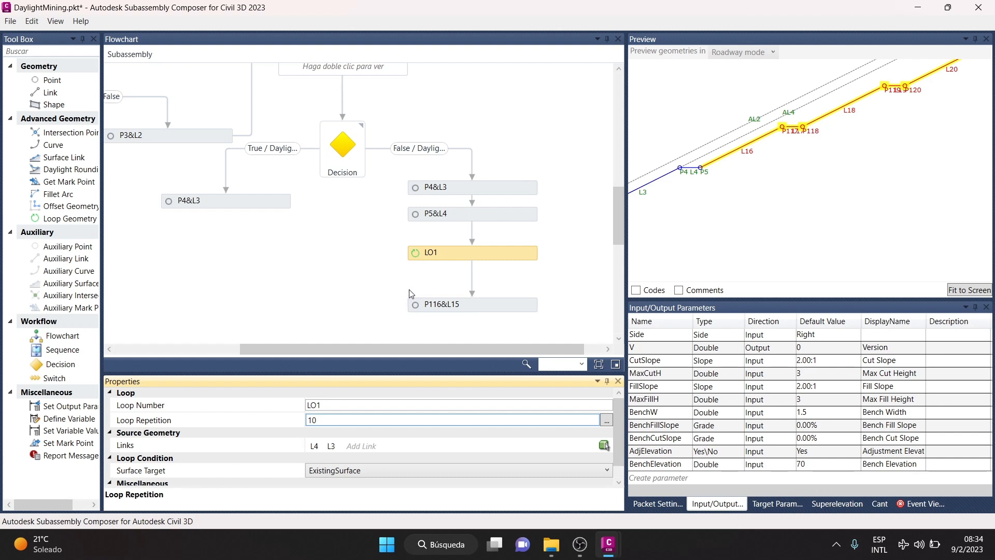
pyautogui.scroll(-2, 757, 224)
pyautogui.moveTo(791, 198); pyautogui.dragTo(762, 210, button='middle')
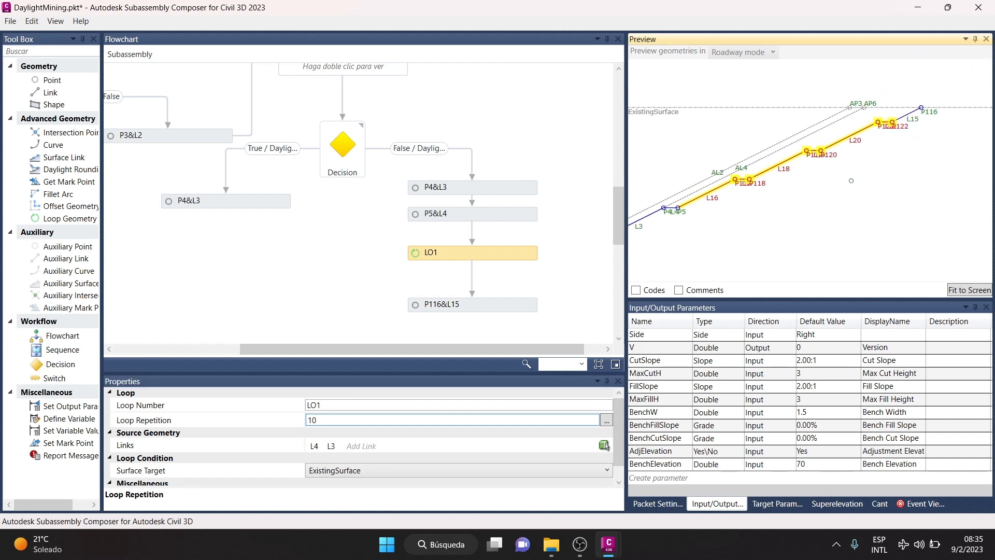
pyautogui.scroll(-1, 887, 203)
pyautogui.moveTo(884, 207); pyautogui.dragTo(923, 175, button='middle')
pyautogui.scroll(3, 644, 208)
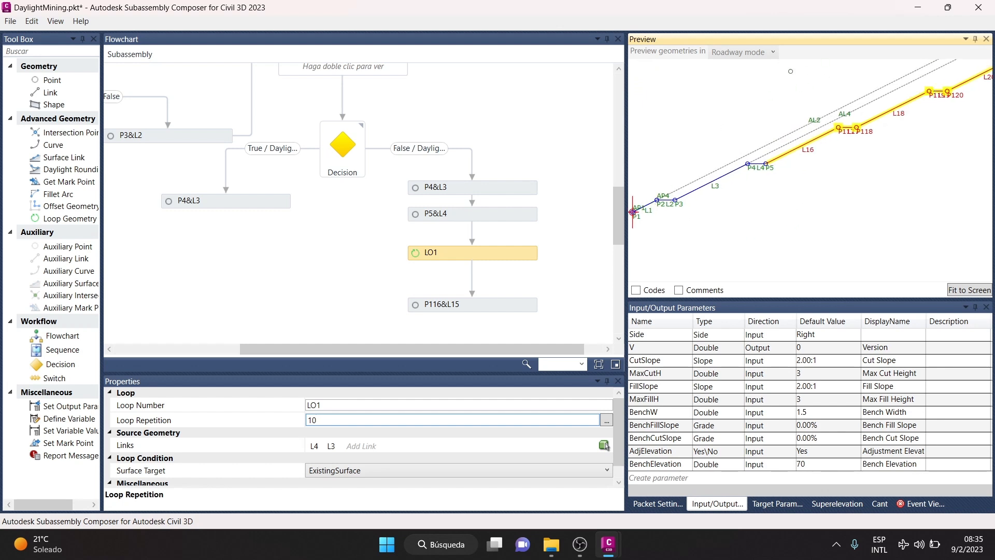
pyautogui.moveTo(634, 203); pyautogui.dragTo(704, 199, button='middle')
pyautogui.scroll(2, 720, 190)
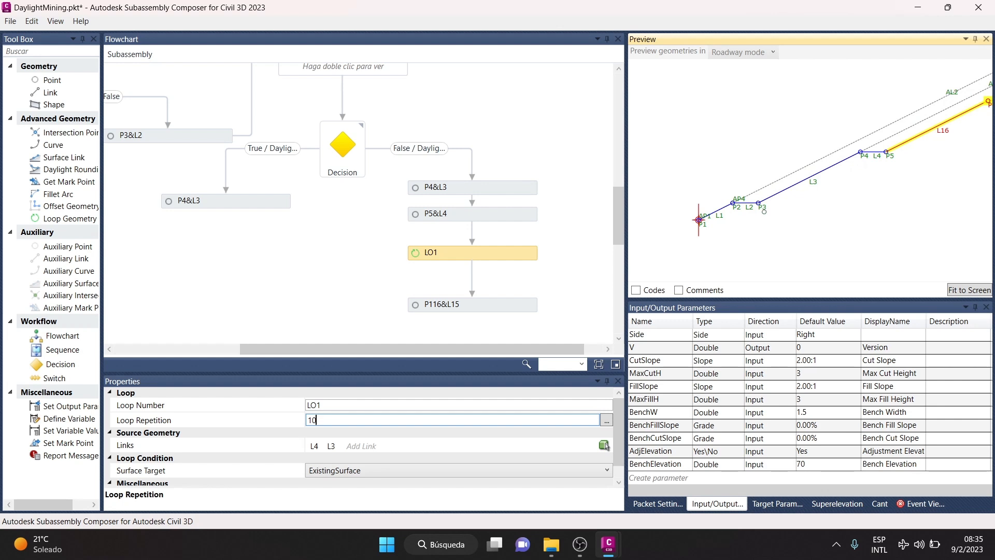
pyautogui.scroll(1, 789, 242)
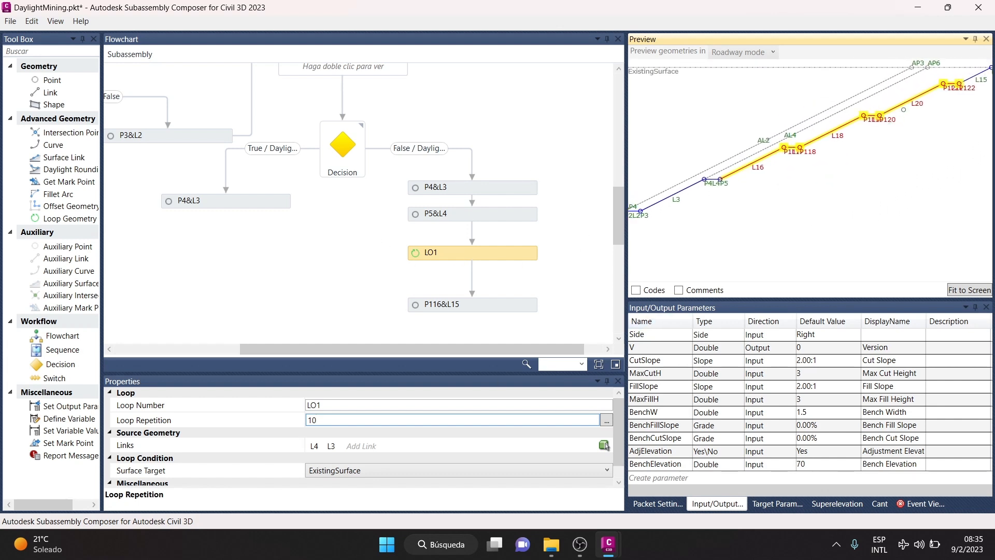
# Inspect P116&L15's number, codes, slope-to-surface settings and loop end-point origin, comparing its closing link with the LO1 geometry
pyautogui.click(506, 309)
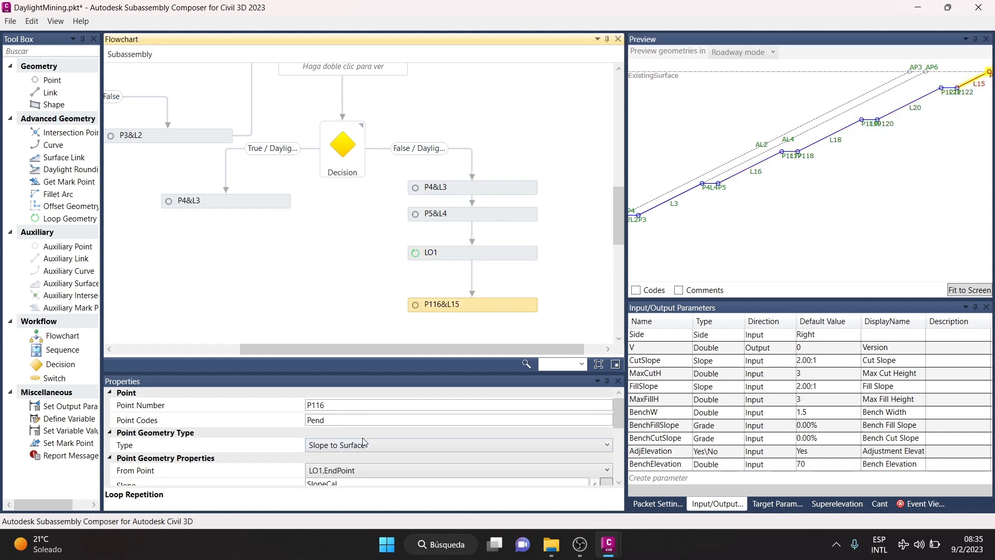
pyautogui.scroll(3, 813, 160)
pyautogui.moveTo(876, 124); pyautogui.dragTo(648, 188, button='middle')
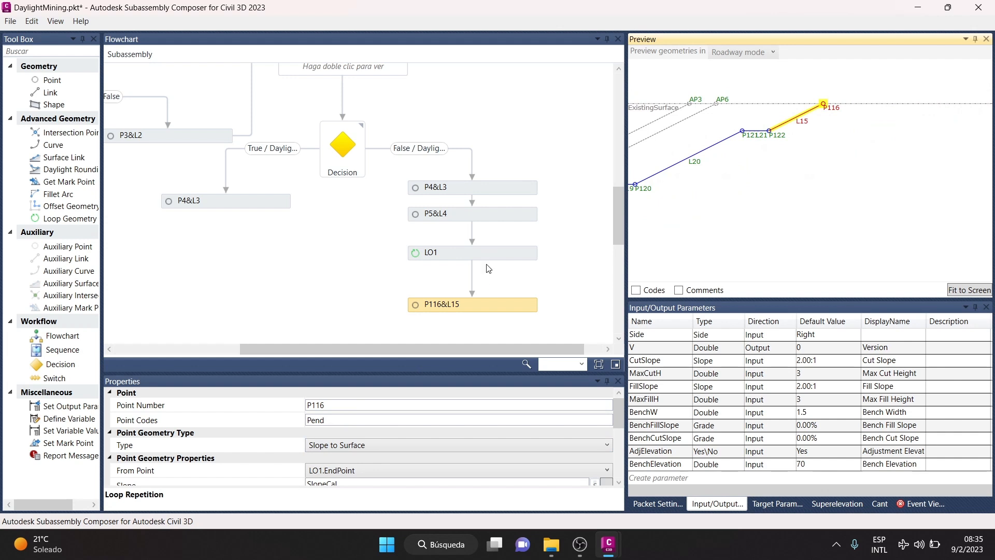
pyautogui.click(327, 420)
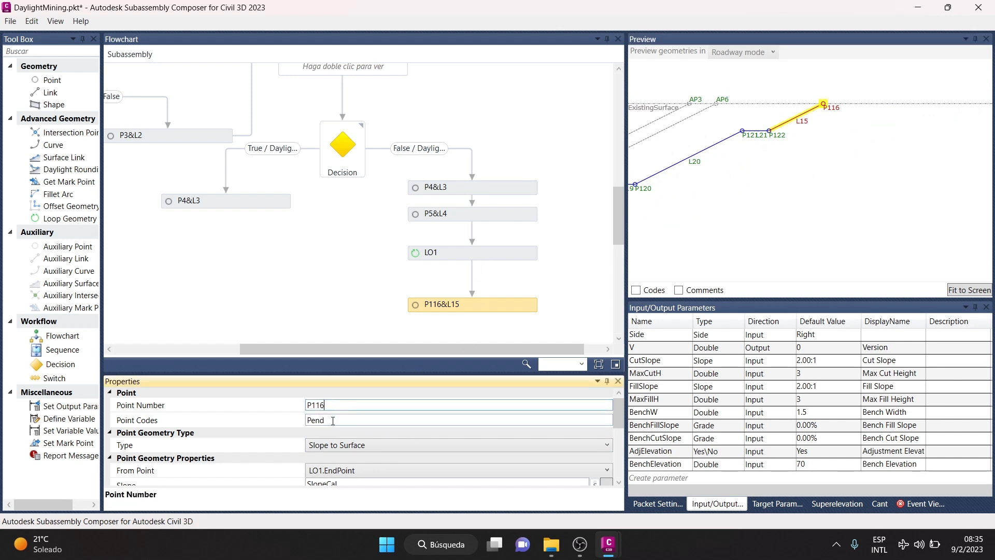
pyautogui.scroll(-1, 337, 425)
pyautogui.scroll(-1, 337, 426)
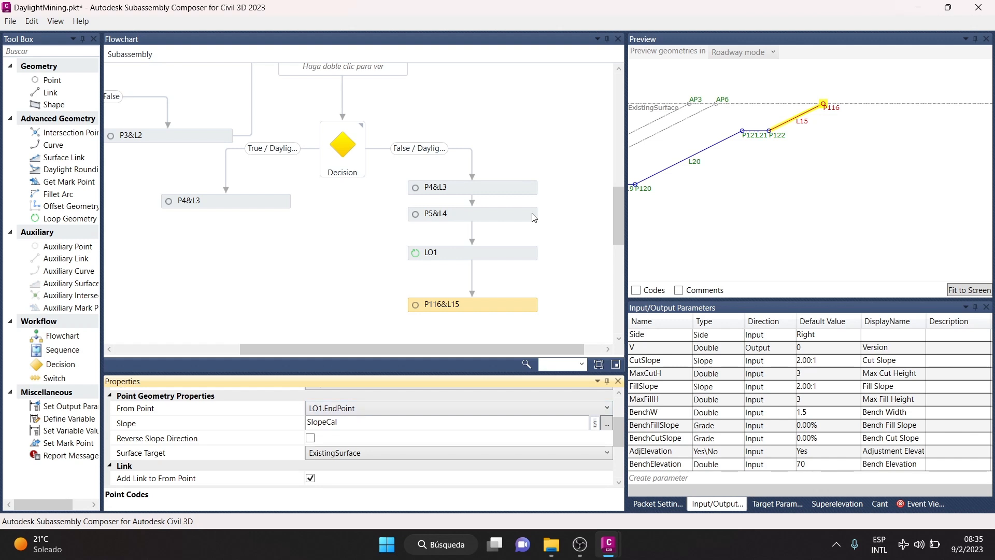
pyautogui.click(497, 258)
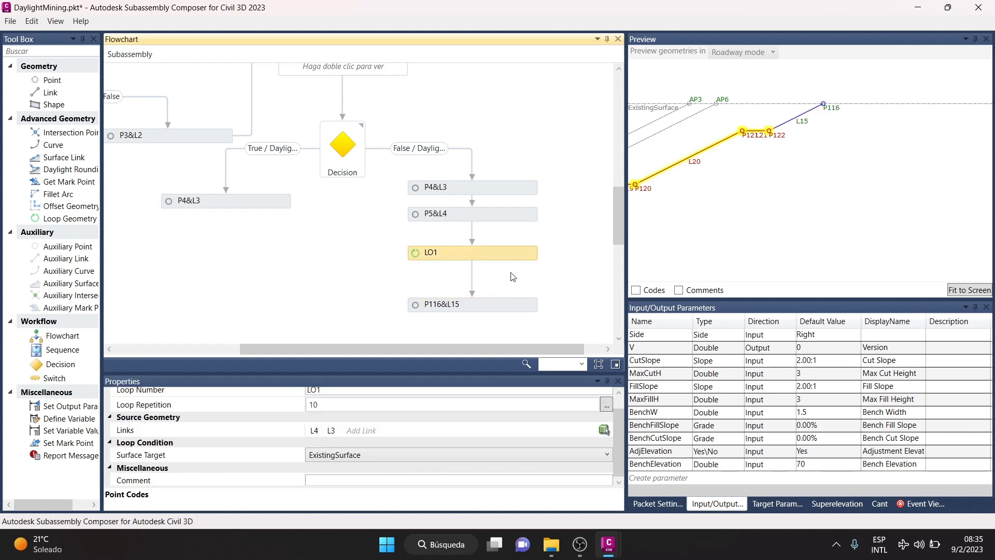
pyautogui.click(487, 306)
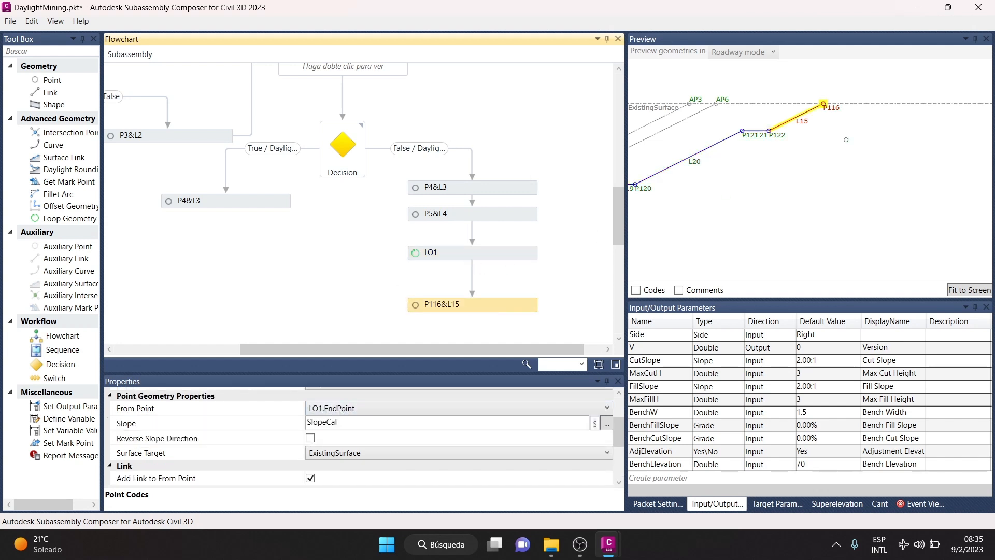
pyautogui.scroll(2, 782, 130)
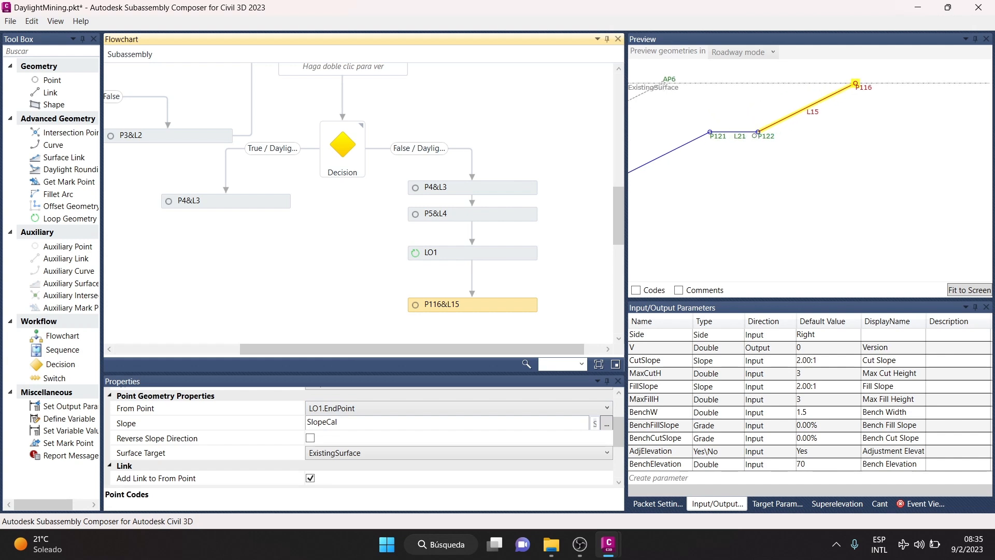
# Review P116&L15's slope-to-surface type, loop end-point origin and surface target against the whole False branch and the full bench chain in the preview
pyautogui.scroll(-5, 388, 238)
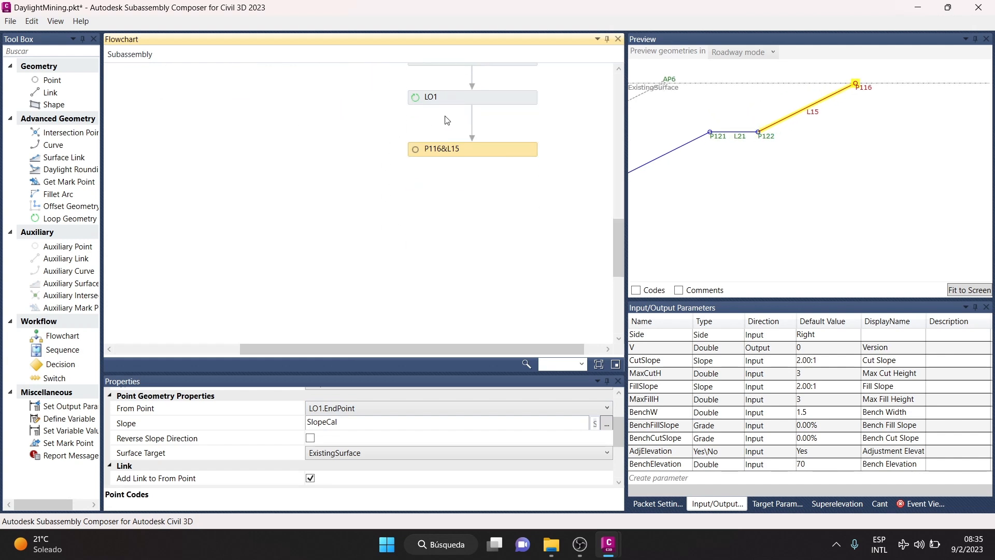
pyautogui.scroll(3, 515, 114)
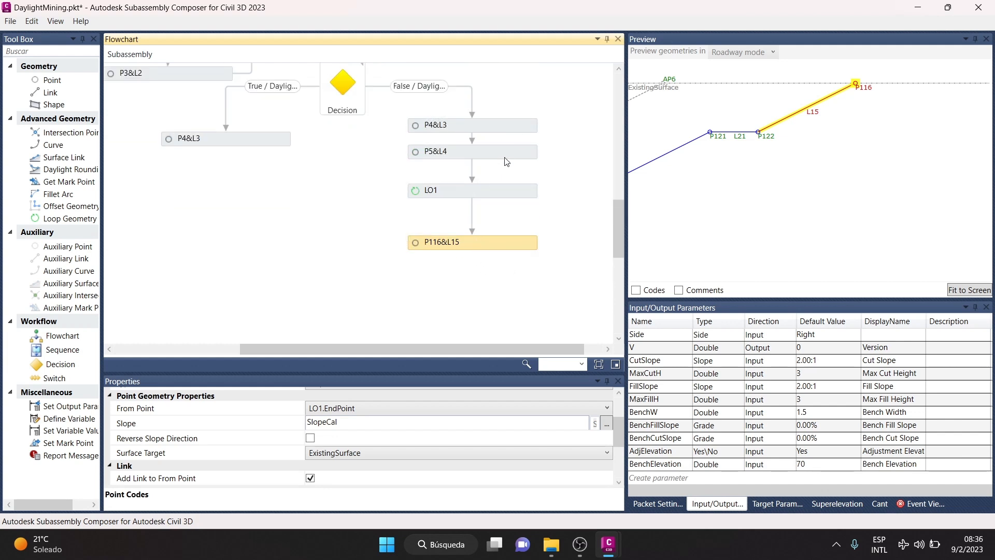
pyautogui.scroll(-3, 313, 434)
pyautogui.scroll(5, 303, 418)
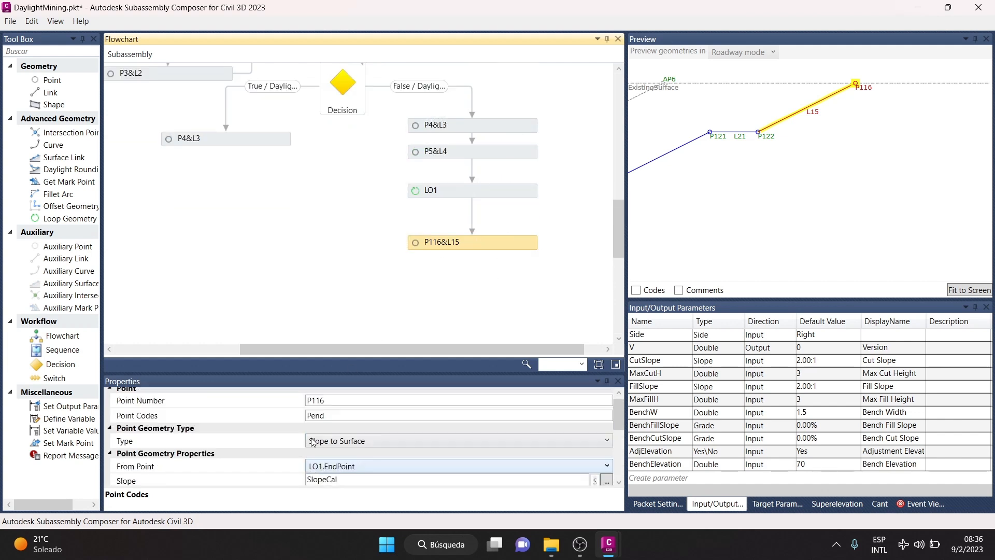
pyautogui.scroll(-2, 303, 418)
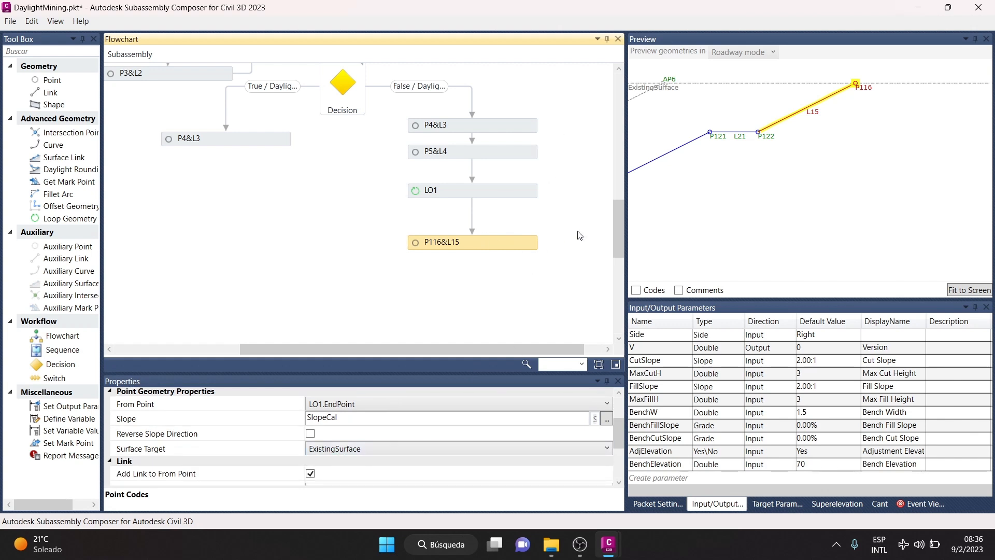
pyautogui.scroll(-5, 821, 165)
pyautogui.scroll(-4, 846, 158)
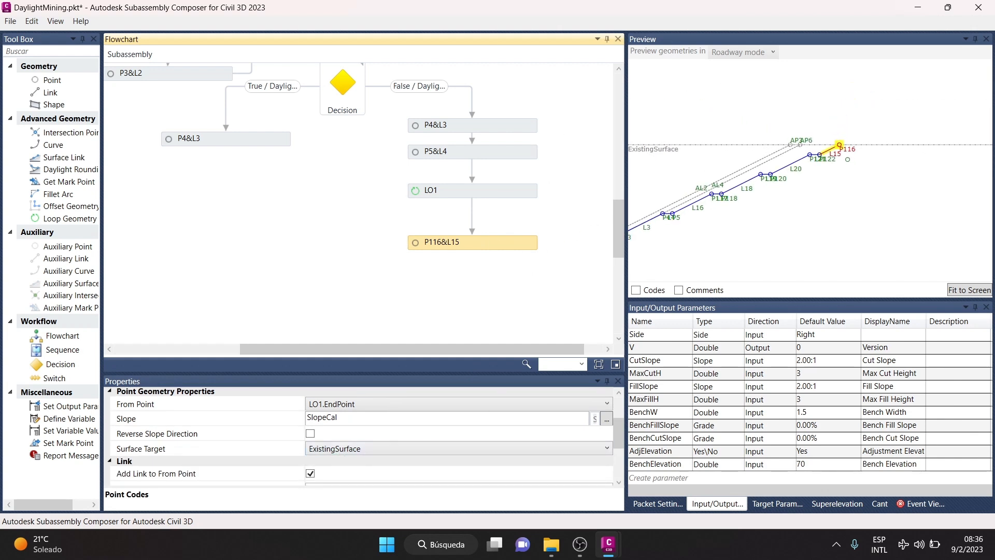
pyautogui.moveTo(736, 174); pyautogui.dragTo(801, 159, button='middle')
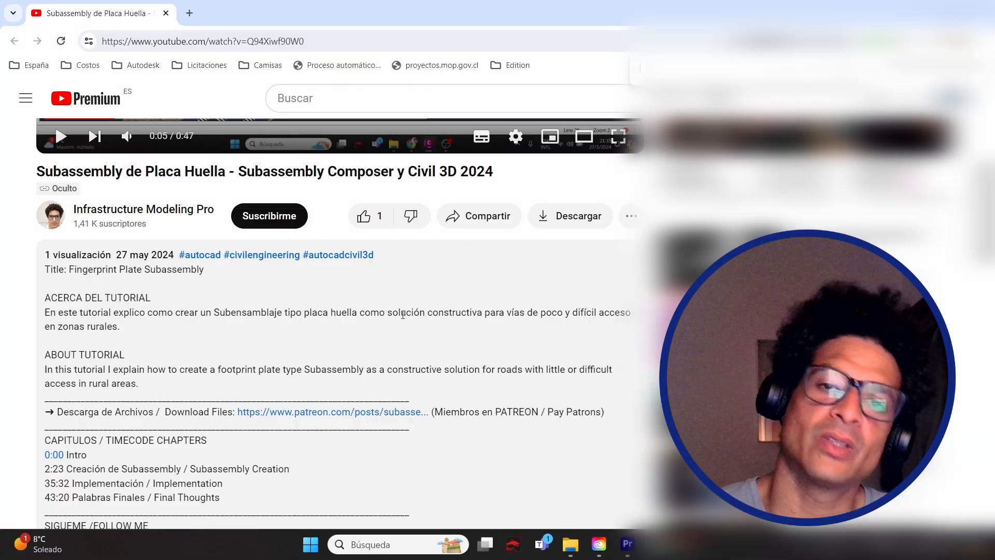
# On the YouTube page of the Subassembly de Placa Huella video, subscribe to the Infrastructure Modeling Pro channel and like the video
pyautogui.scroll(-1, 149, 351)
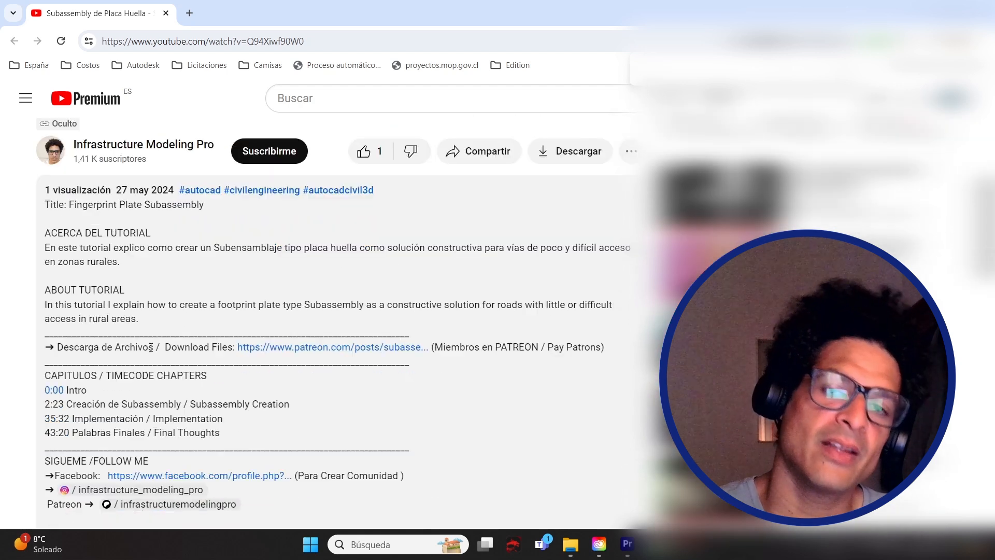
pyautogui.scroll(-1, 151, 346)
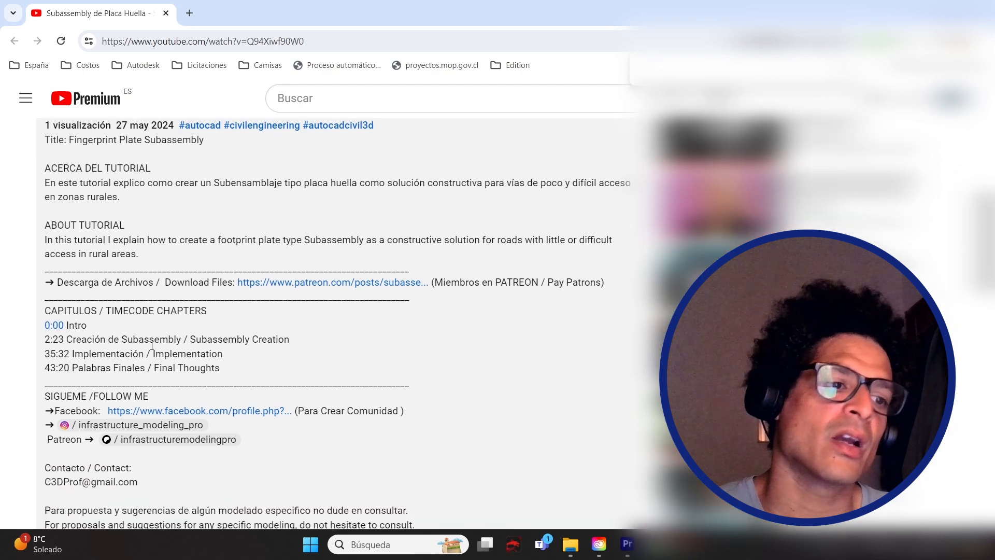
pyautogui.scroll(-2, 93, 357)
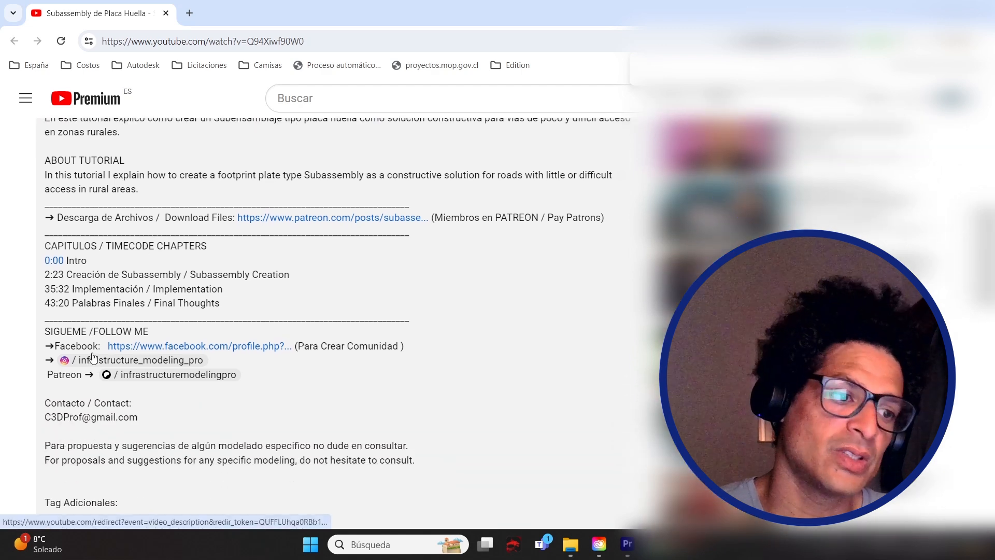
pyautogui.scroll(-1, 94, 358)
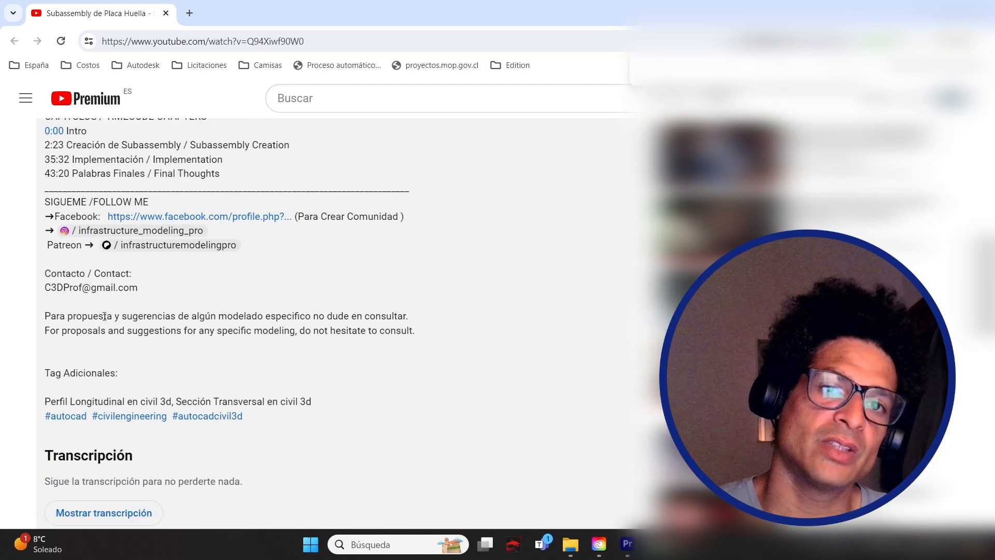
pyautogui.scroll(6, 294, 378)
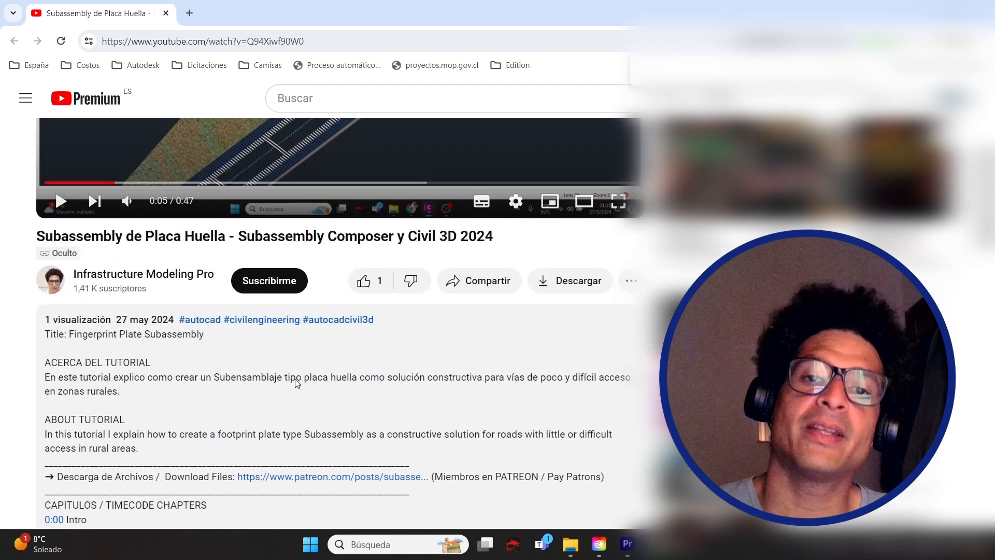
pyautogui.click(270, 281)
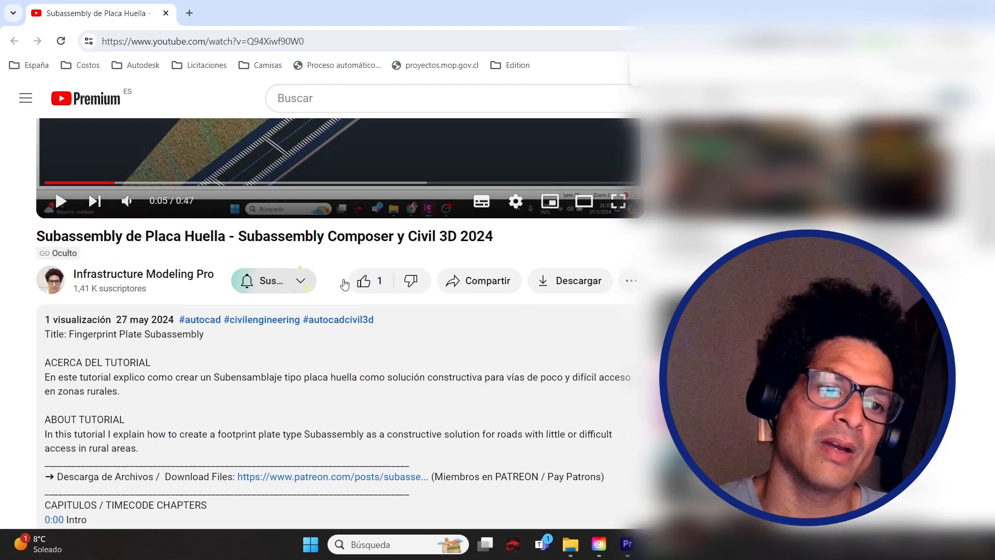
pyautogui.click(379, 282)
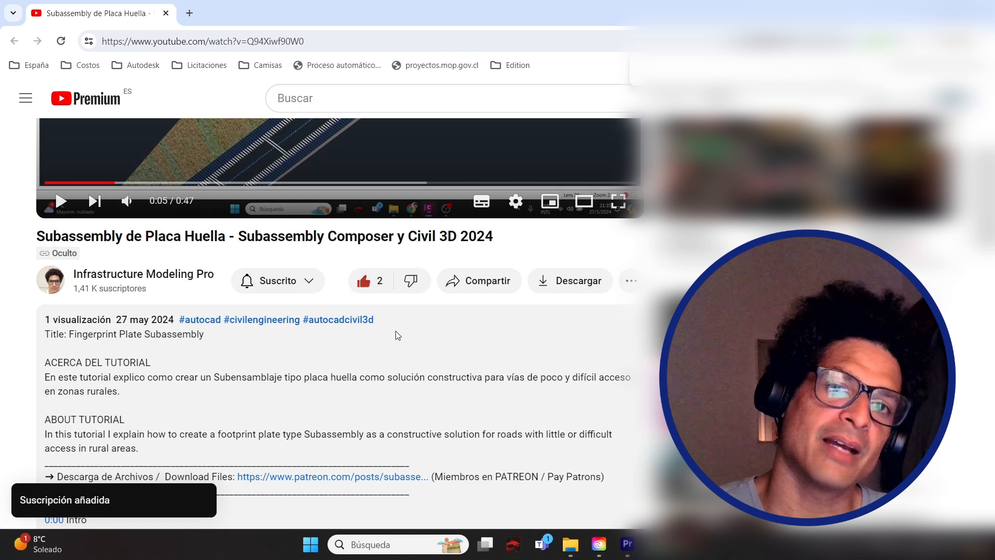